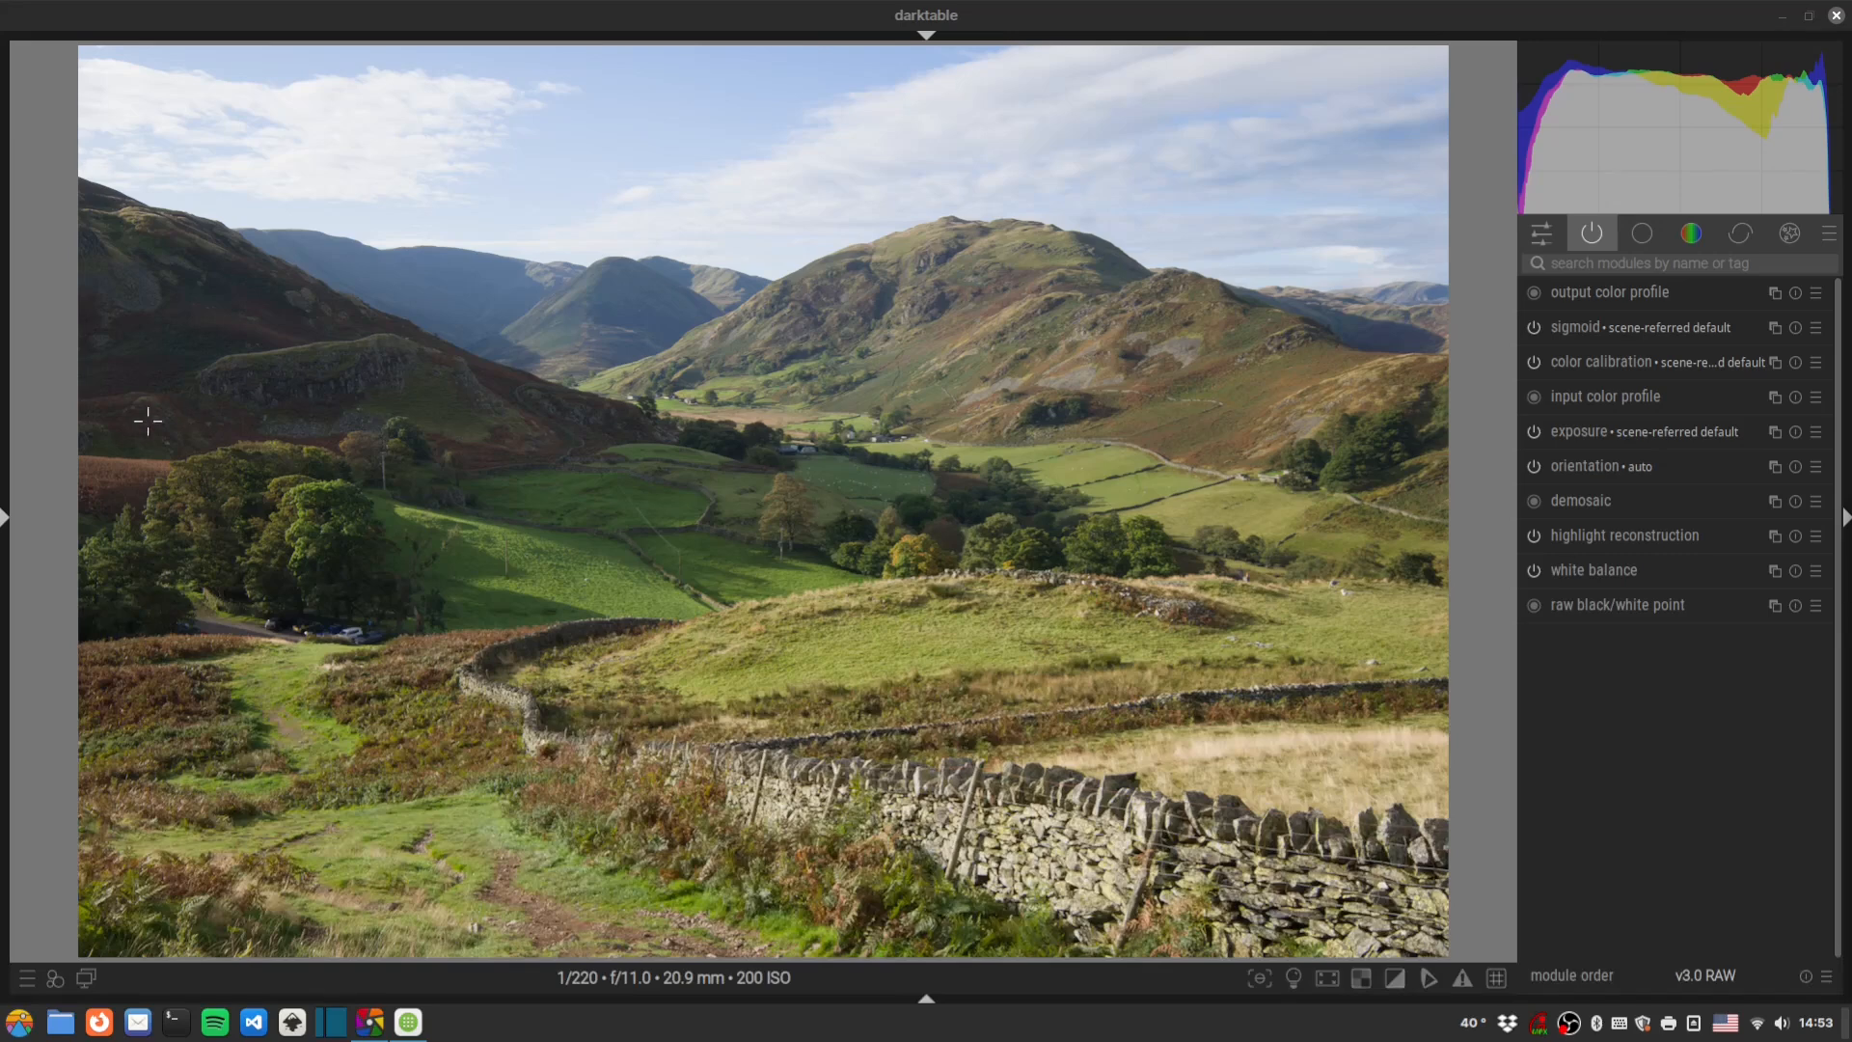
mouse_move(246, 383)
mouse_down()
mouse_move(1630, 505)
mouse_move(5, 396)
mouse_move(1564, 509)
mouse_move(136, 415)
mouse_move(1349, 472)
mouse_up()
mouse_move(605, 221)
mouse_down()
mouse_move(534, 129)
mouse_move(575, 214)
mouse_move(399, 159)
mouse_move(927, 191)
mouse_move(437, 201)
mouse_move(582, 120)
mouse_move(776, 166)
mouse_move(372, 123)
mouse_up()
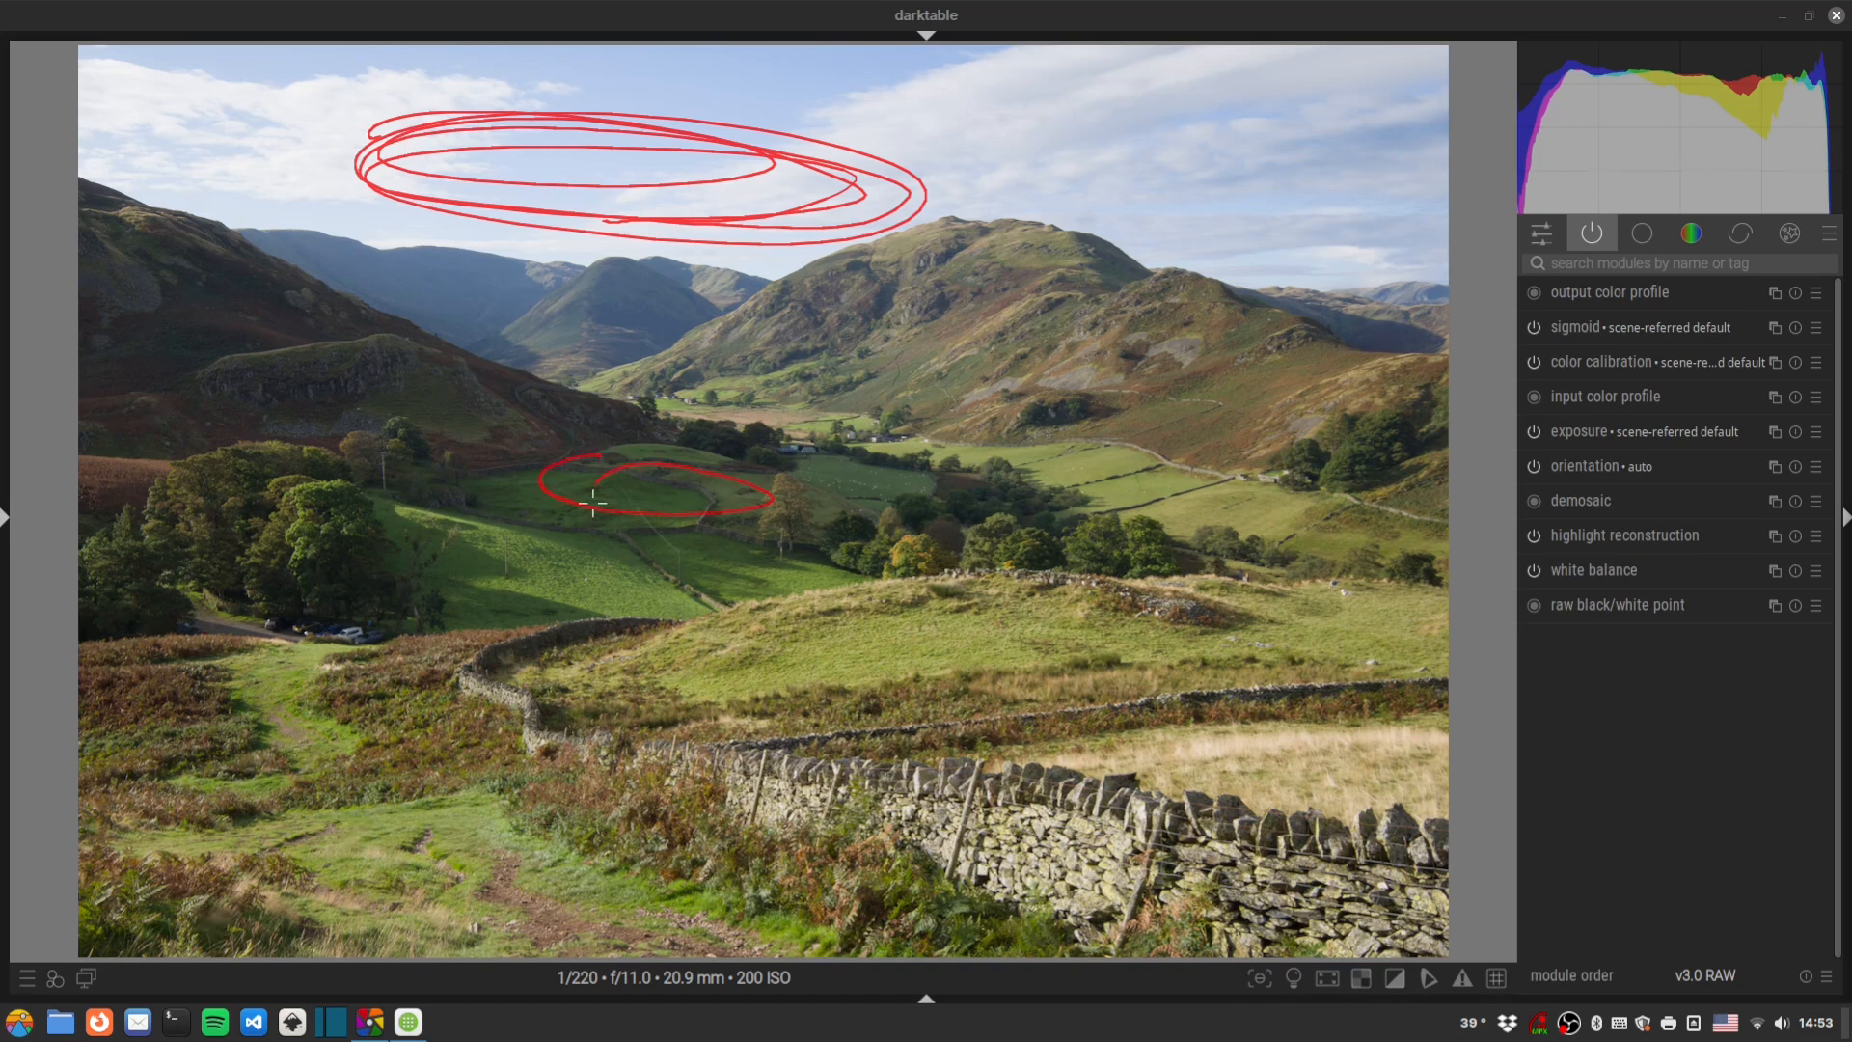
mouse_move(593, 501)
mouse_down()
mouse_move(667, 474)
mouse_move(757, 518)
mouse_move(598, 496)
mouse_up()
mouse_move(787, 652)
mouse_down()
mouse_move(735, 638)
mouse_move(897, 660)
mouse_move(832, 640)
mouse_up()
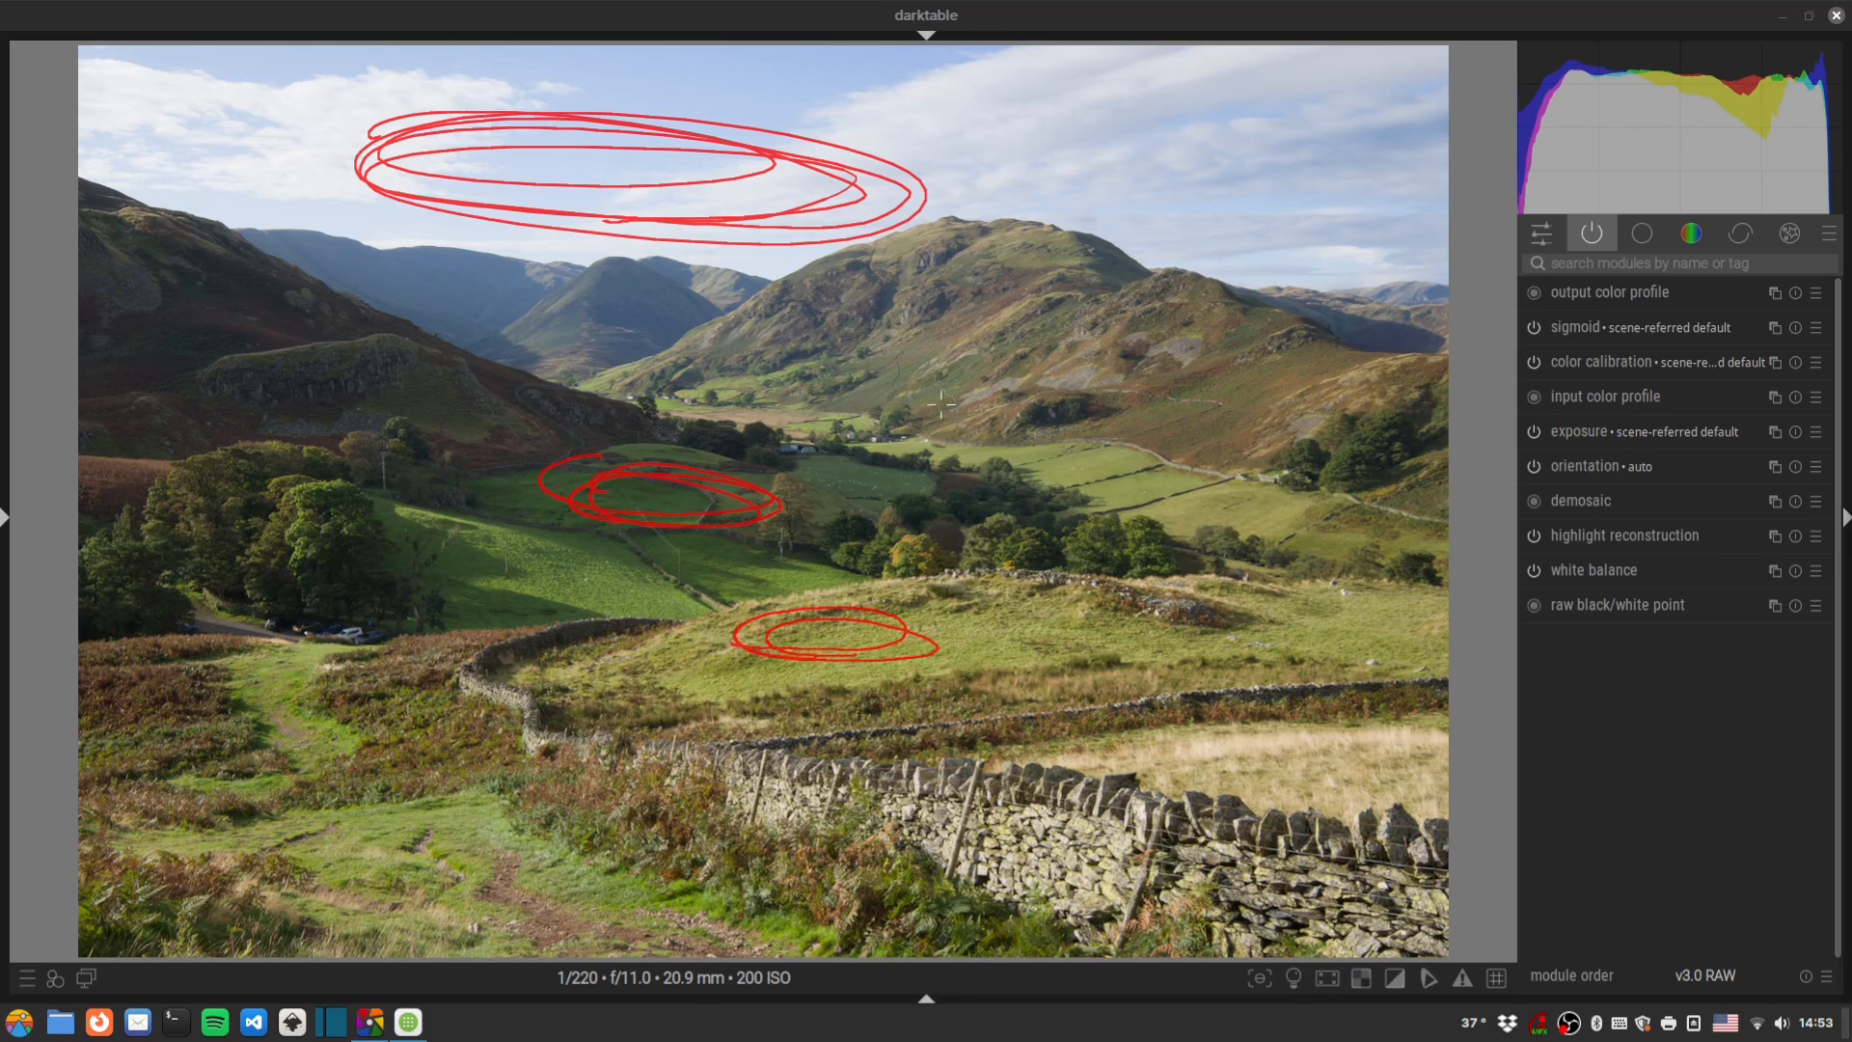
mouse_move(1185, 455)
mouse_down()
mouse_move(1251, 452)
mouse_move(1303, 415)
mouse_move(1221, 379)
mouse_move(1228, 352)
mouse_move(1145, 309)
mouse_move(953, 287)
mouse_move(862, 365)
mouse_move(899, 408)
mouse_move(1196, 455)
mouse_up()
mouse_move(369, 642)
mouse_down()
mouse_move(431, 638)
mouse_move(348, 609)
mouse_move(227, 617)
mouse_move(368, 650)
mouse_move(344, 650)
mouse_move(242, 608)
mouse_move(399, 621)
mouse_move(338, 636)
mouse_up()
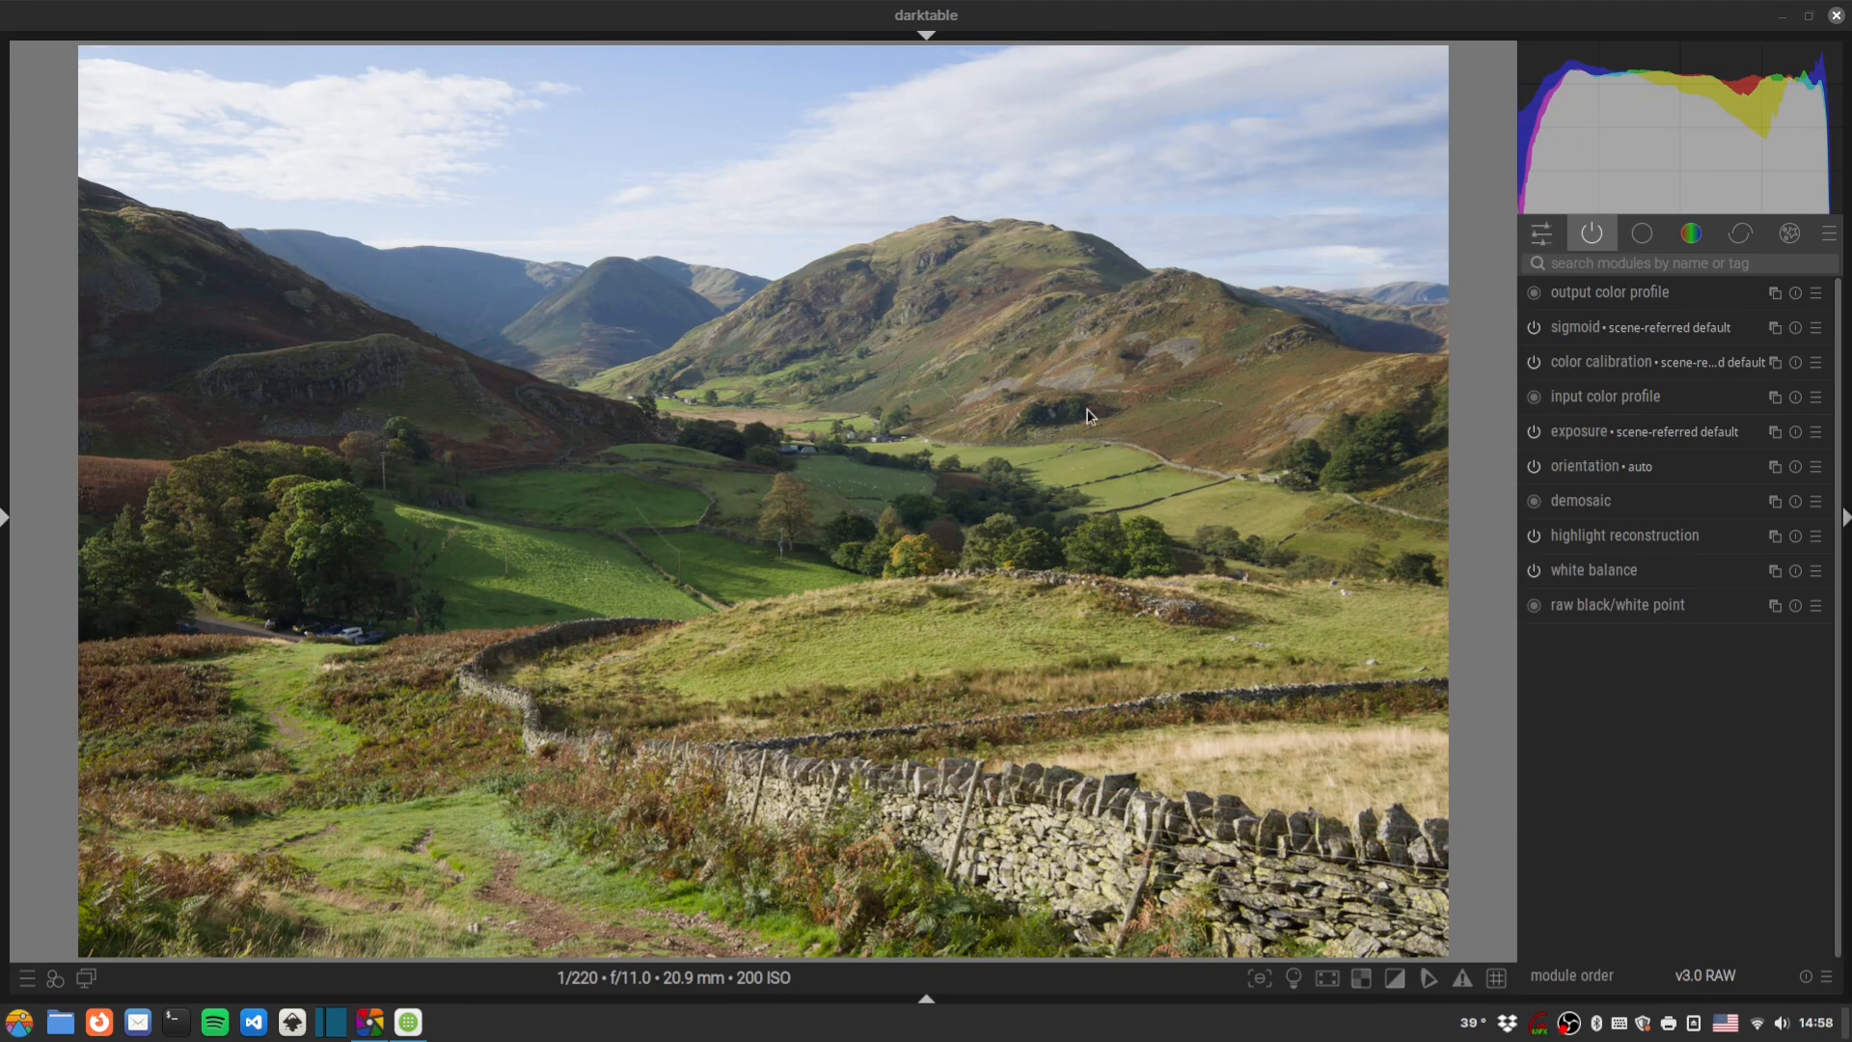
click(1628, 265)
text(rotae)
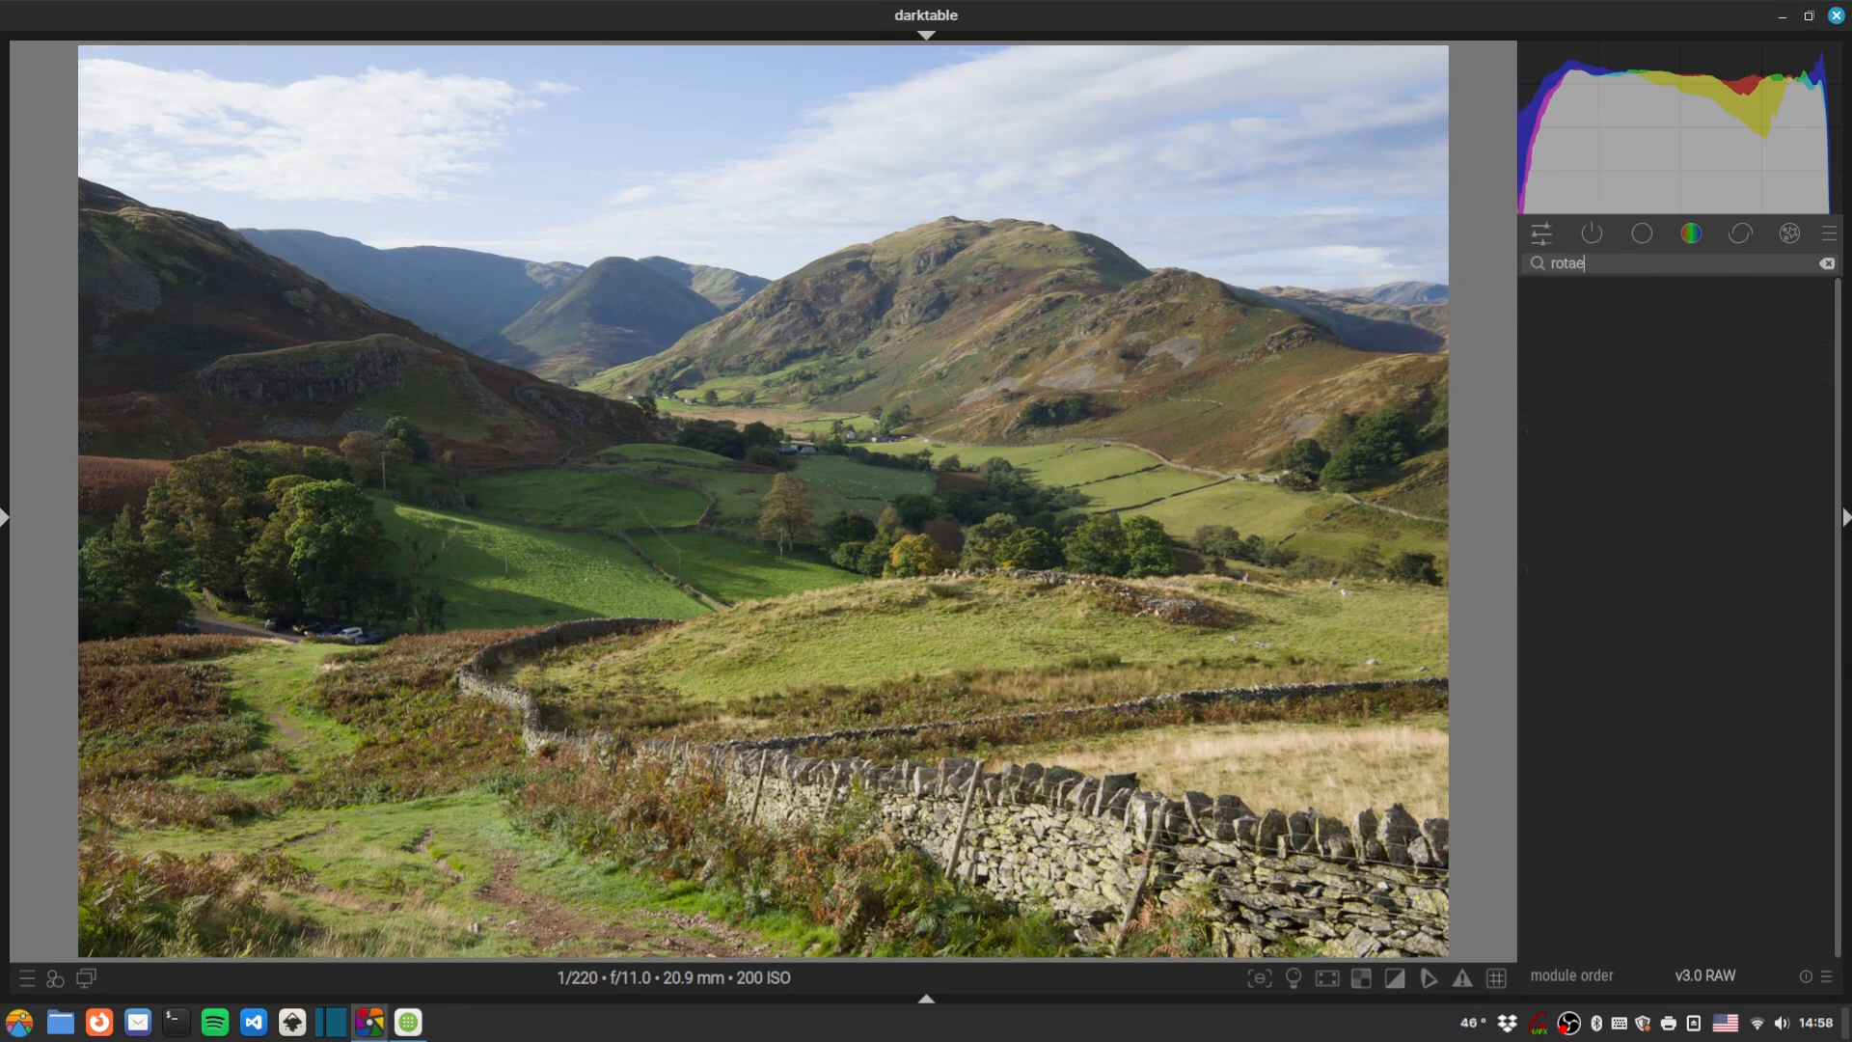
key(BackSpace)
text(te)
drag(449, 414, 647, 412)
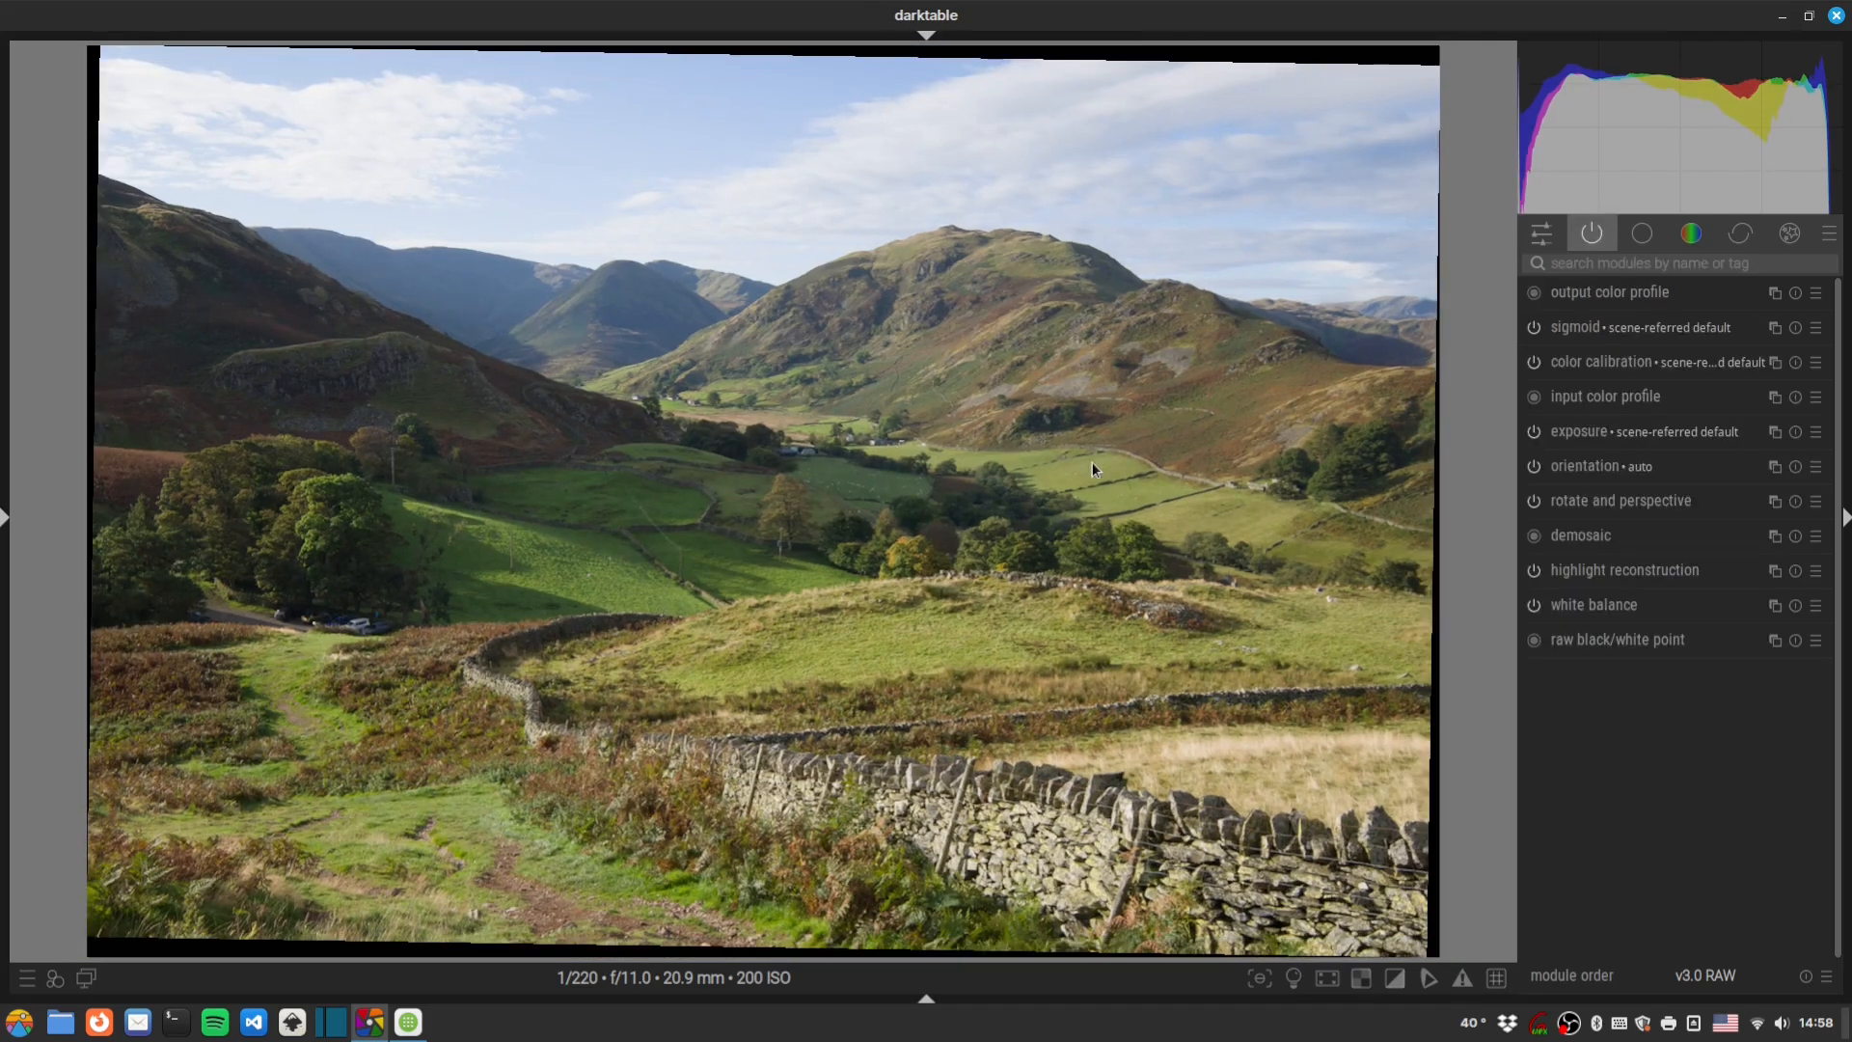
key(ctrl+z)
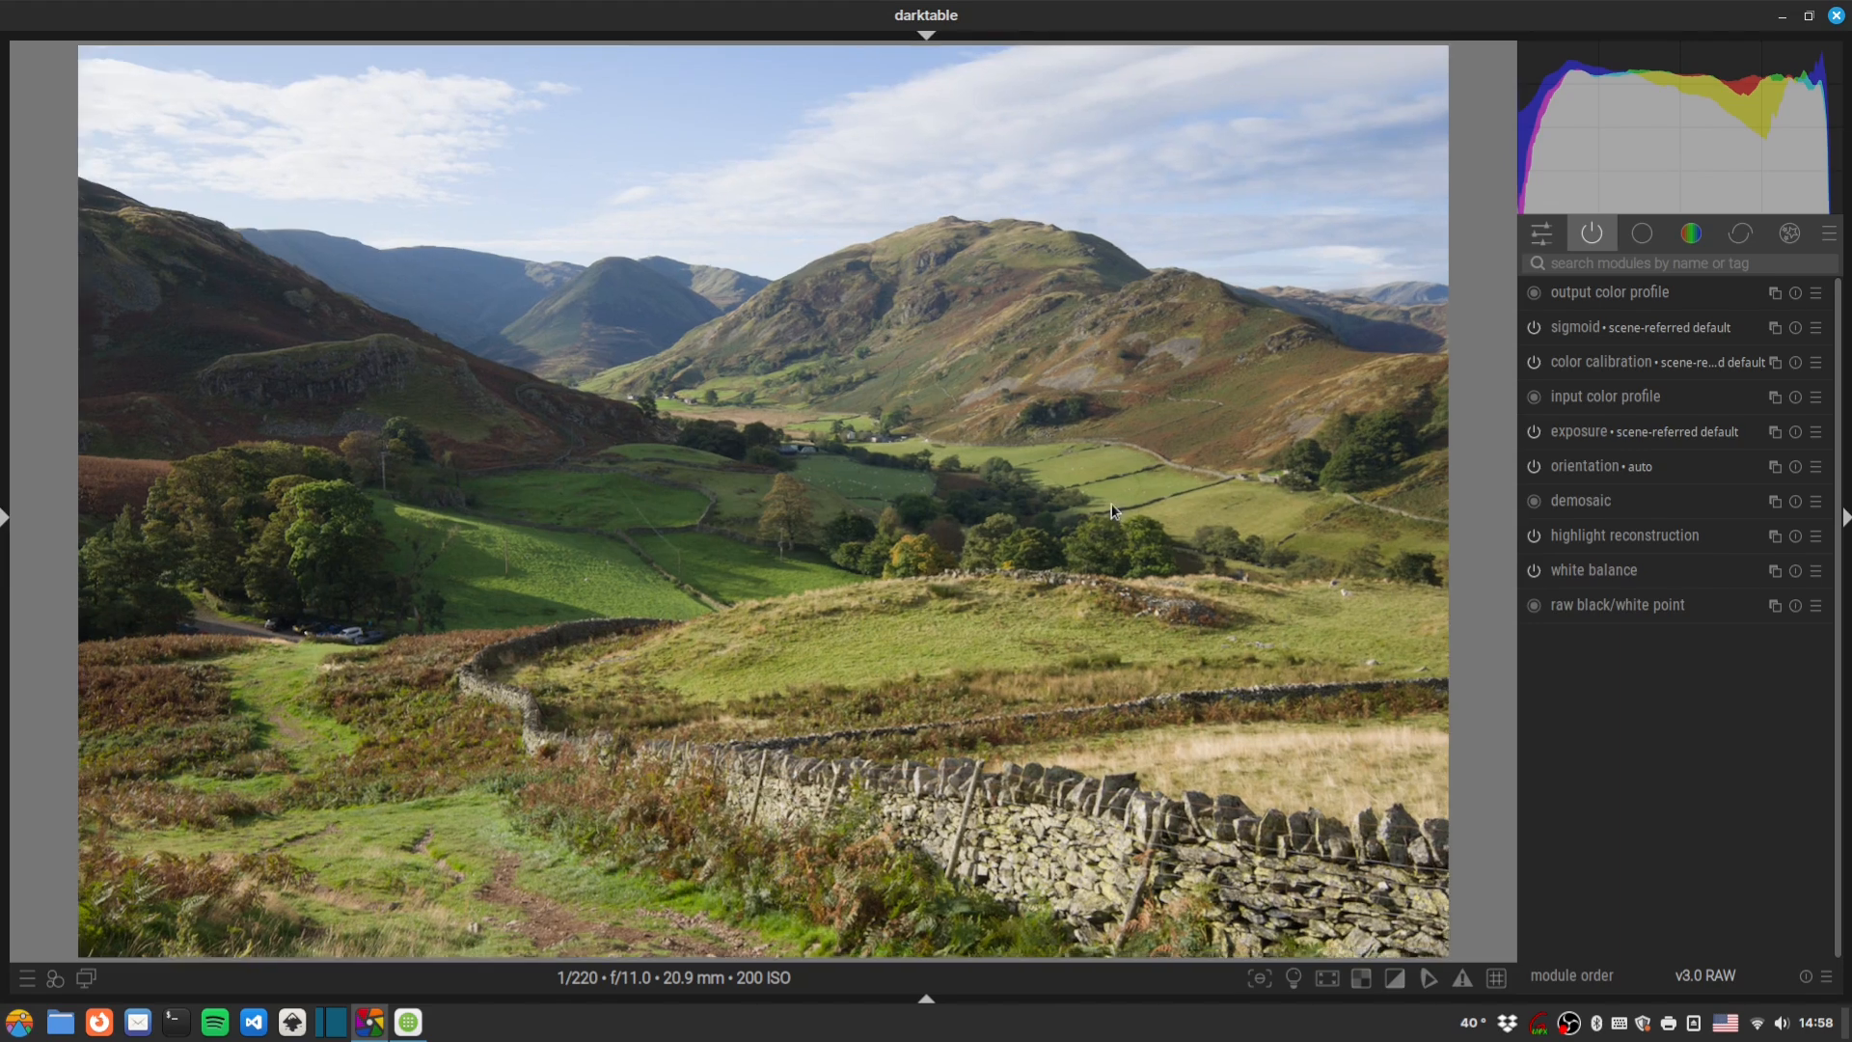
Find the rotate and perspective module, open it and turn on its guides over the photo.
click(1575, 268)
text(rotat)
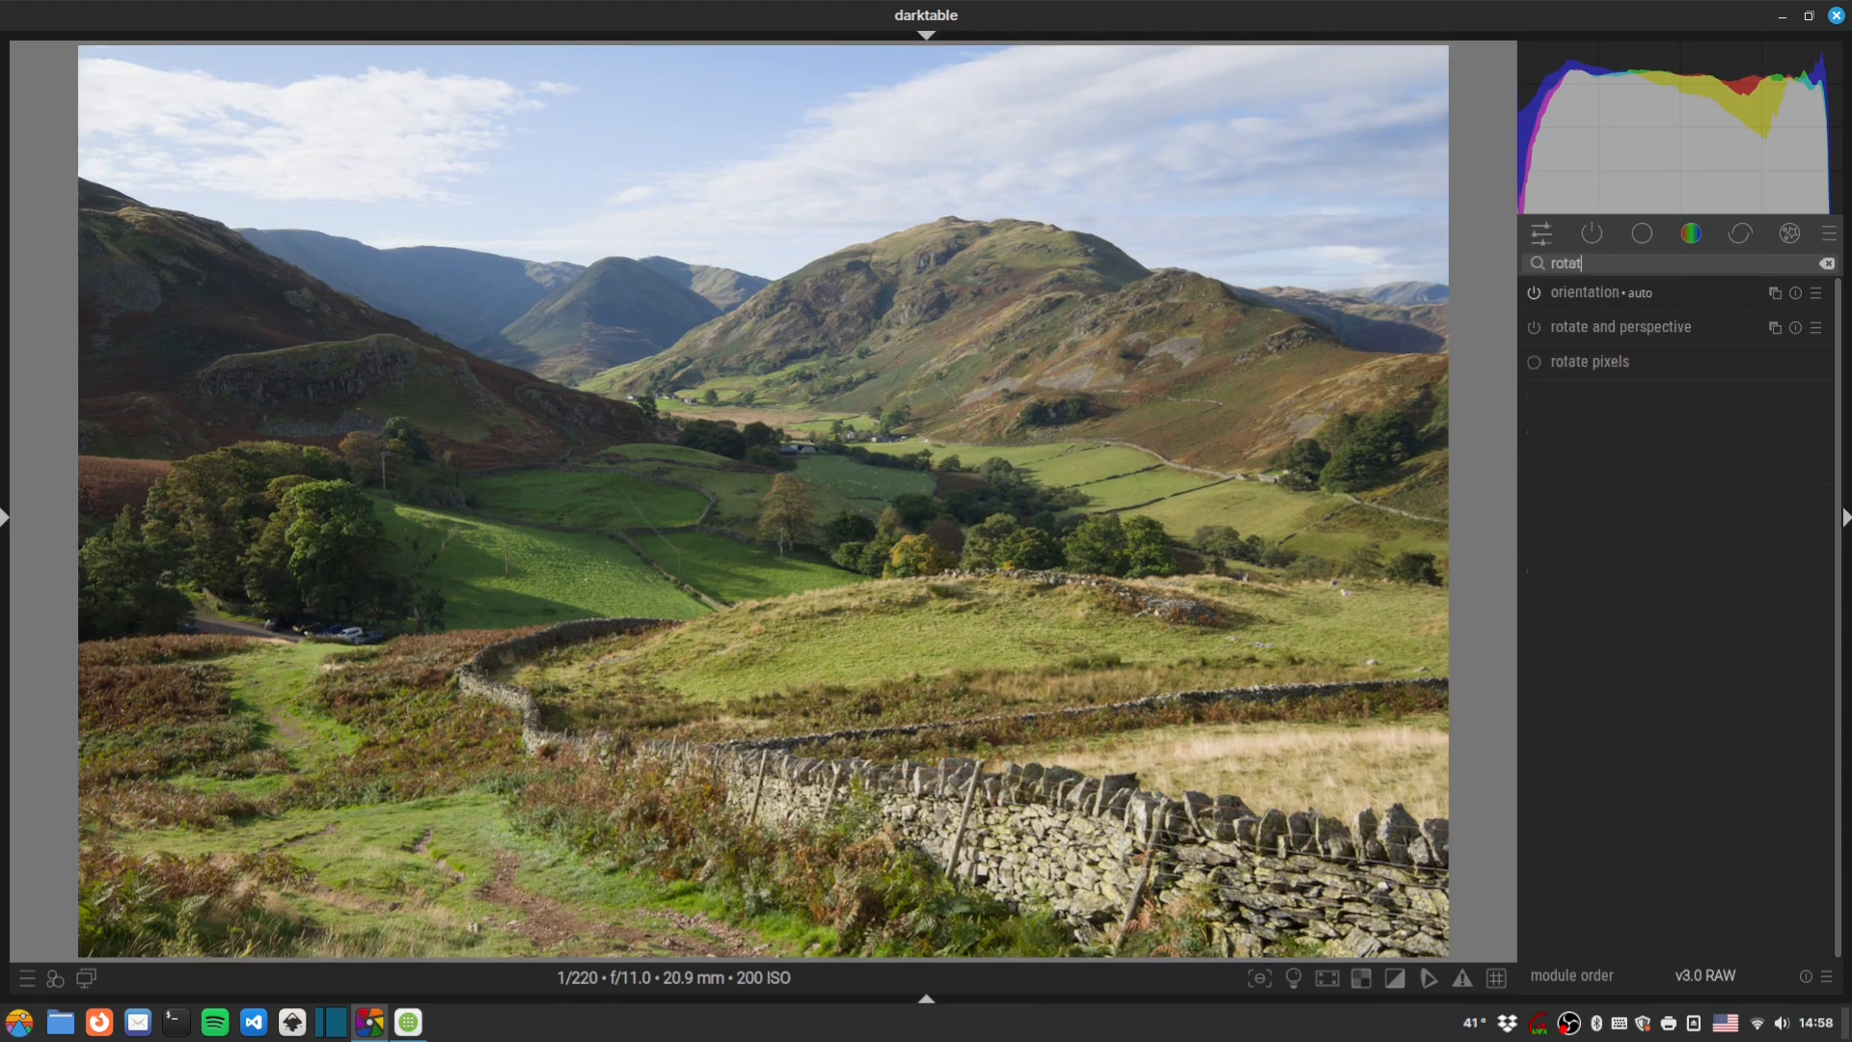
click(1597, 332)
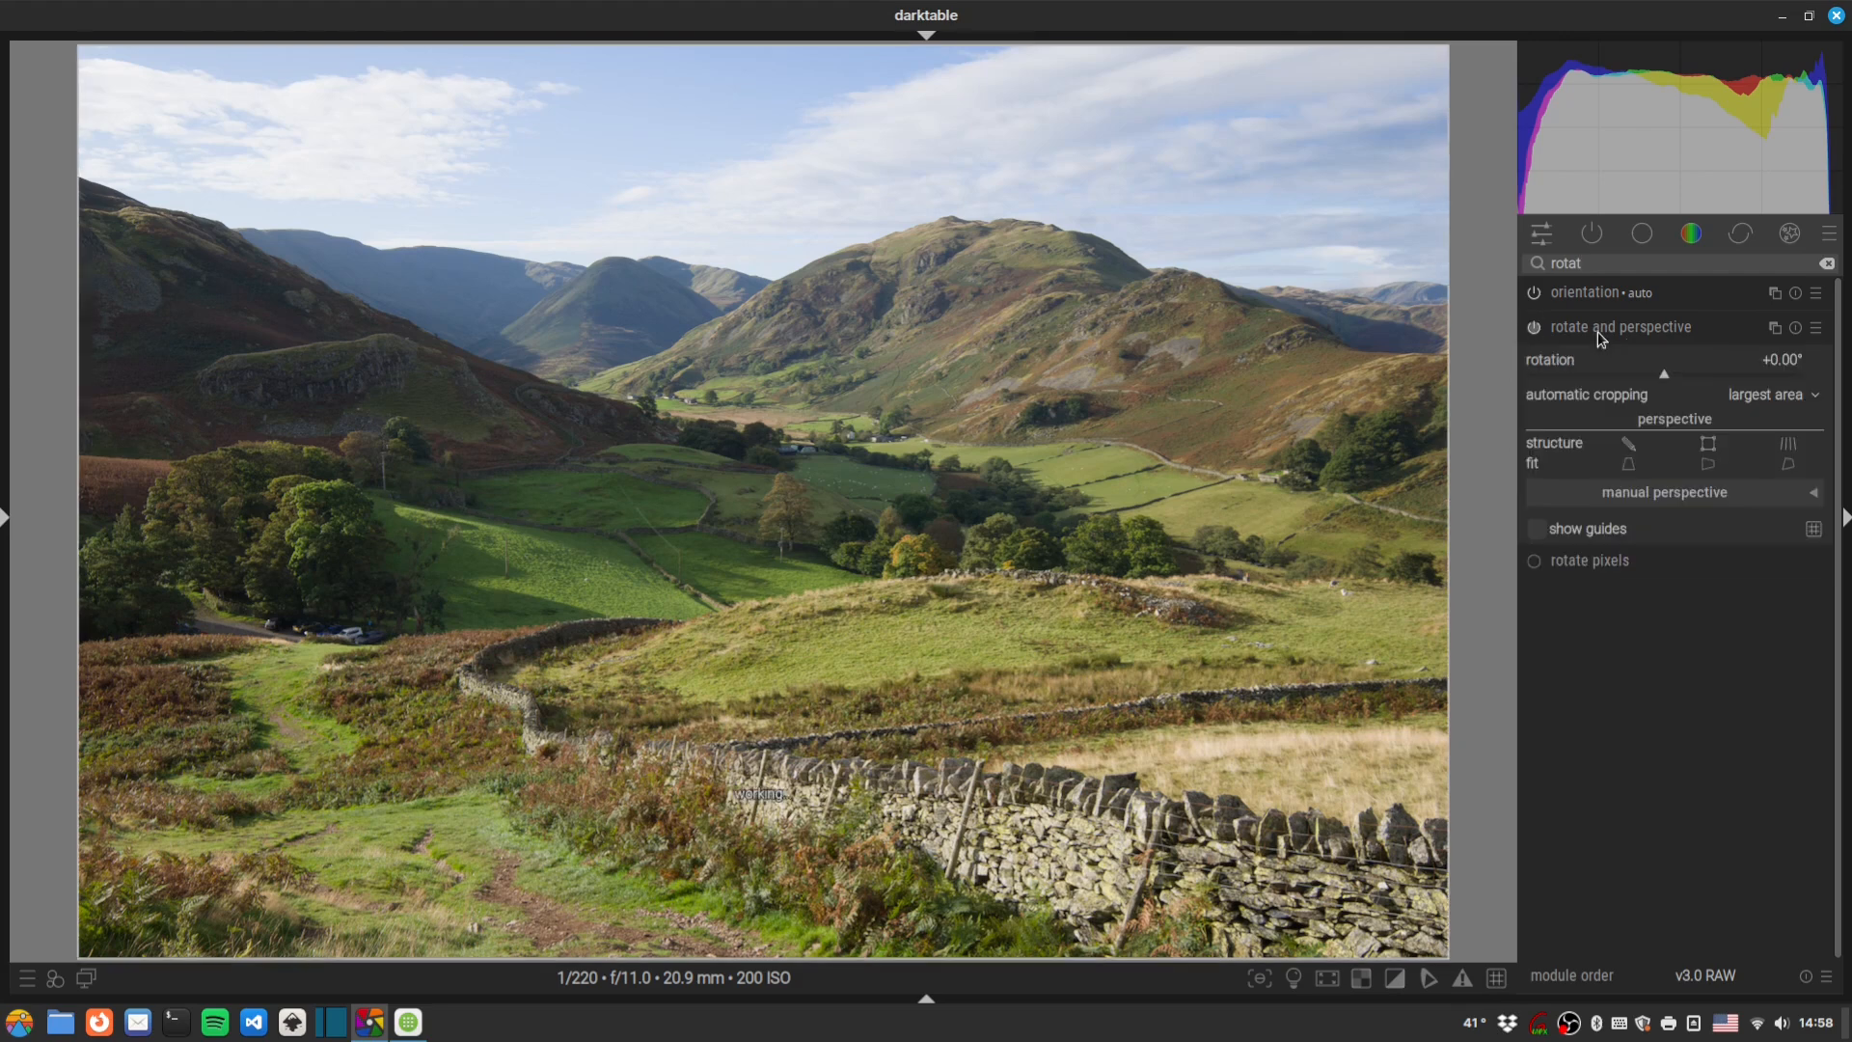
click(1813, 528)
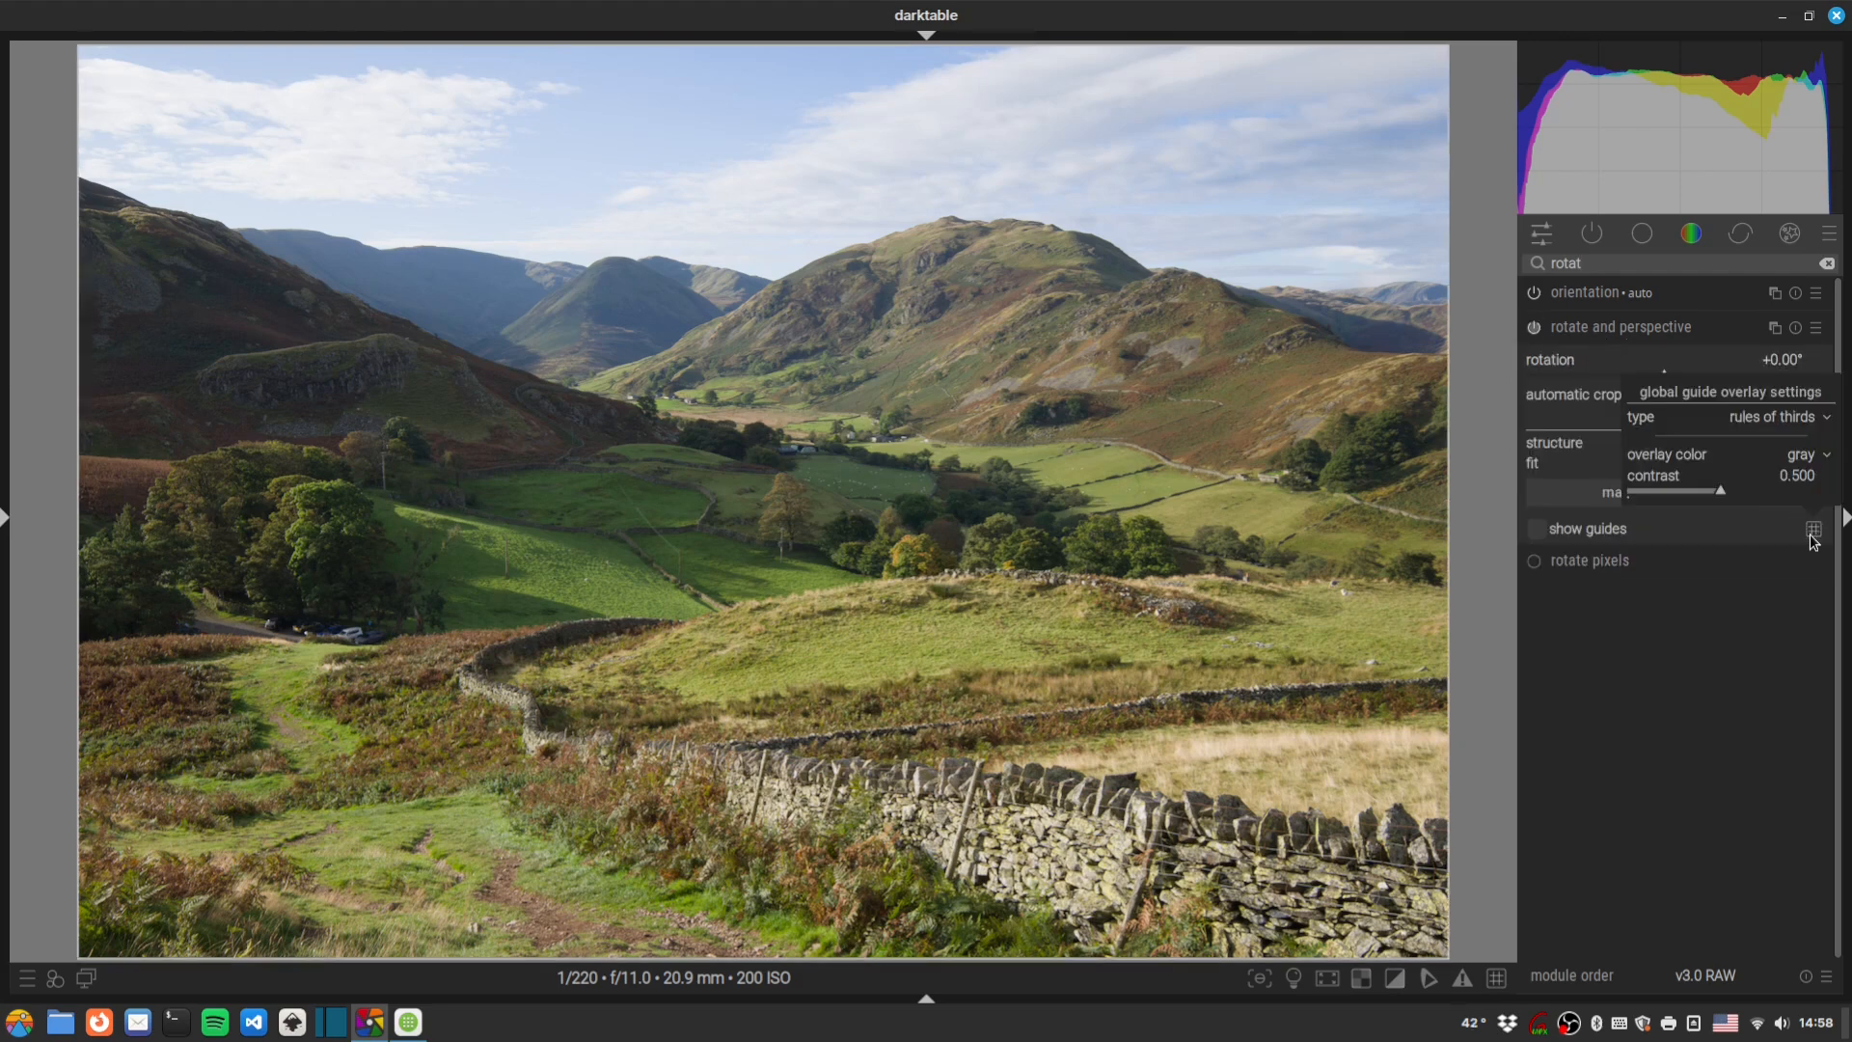
click(1580, 522)
click(1565, 529)
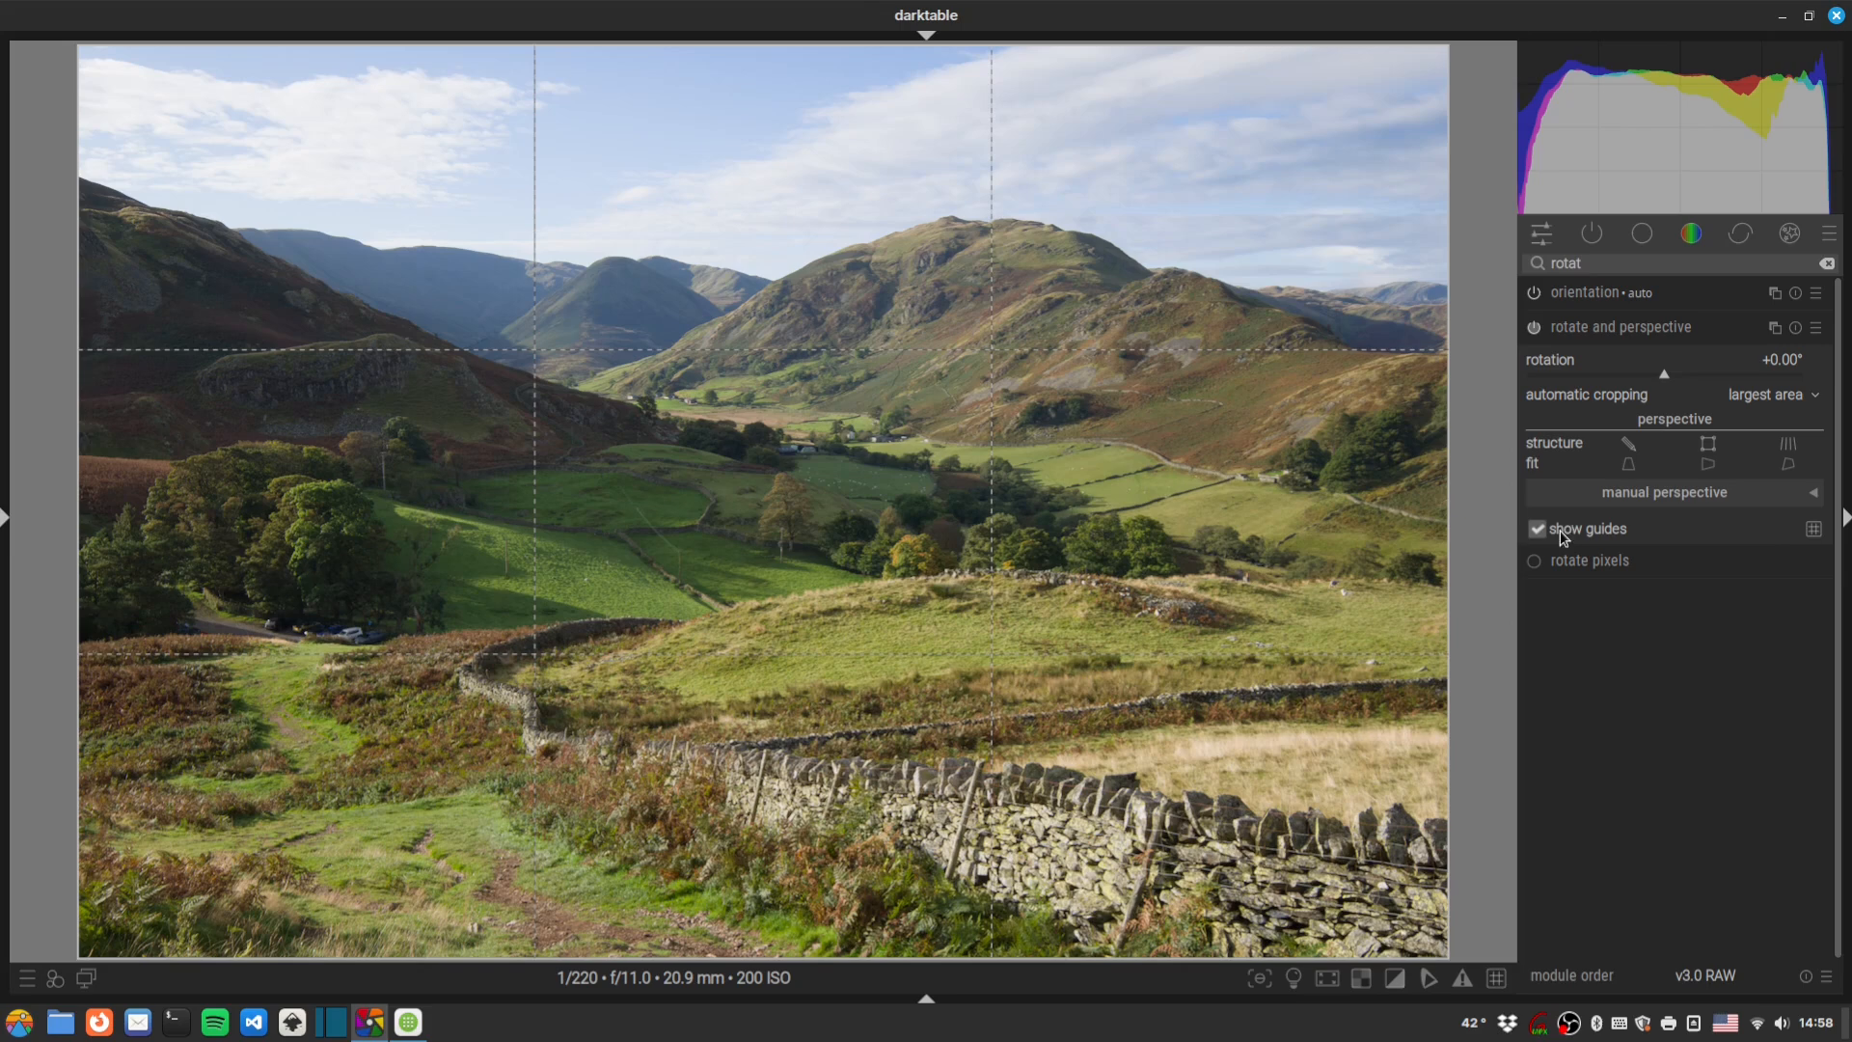
Set the guide overlay color to cyan and the guide type to grid.
click(1813, 529)
click(1802, 457)
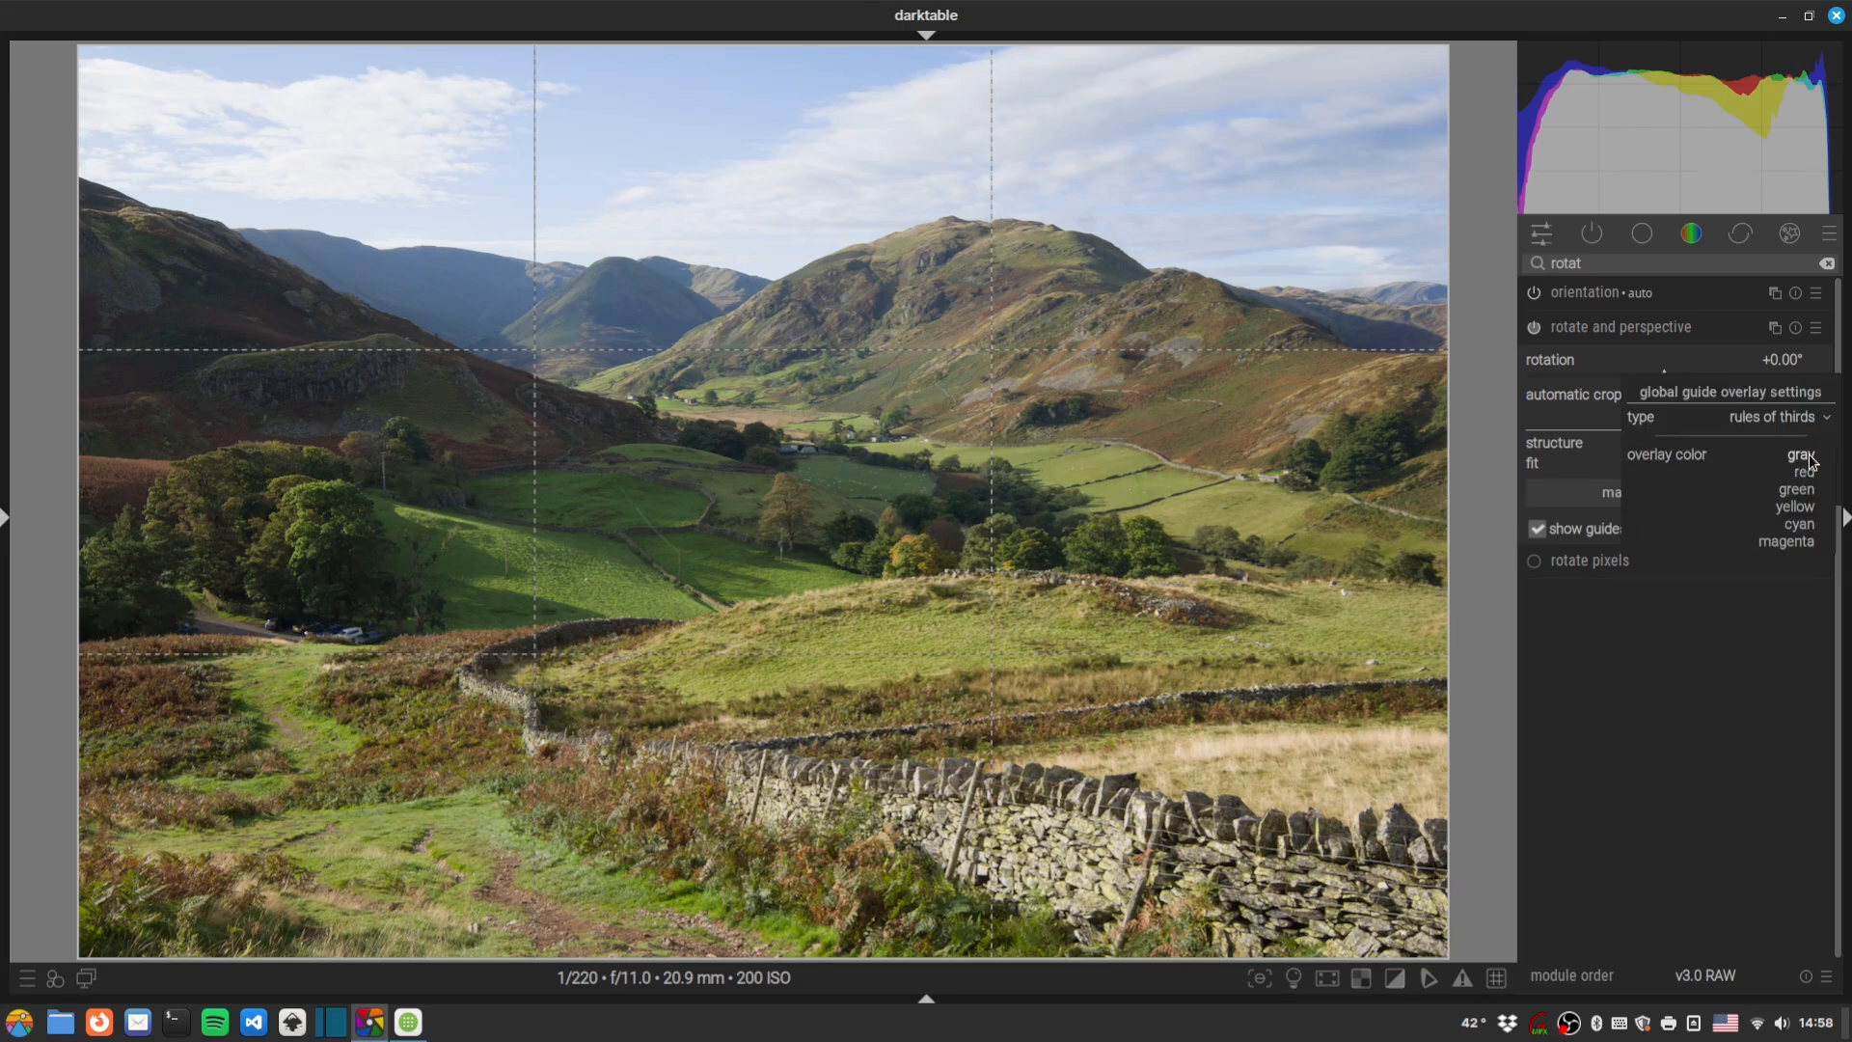
click(1798, 521)
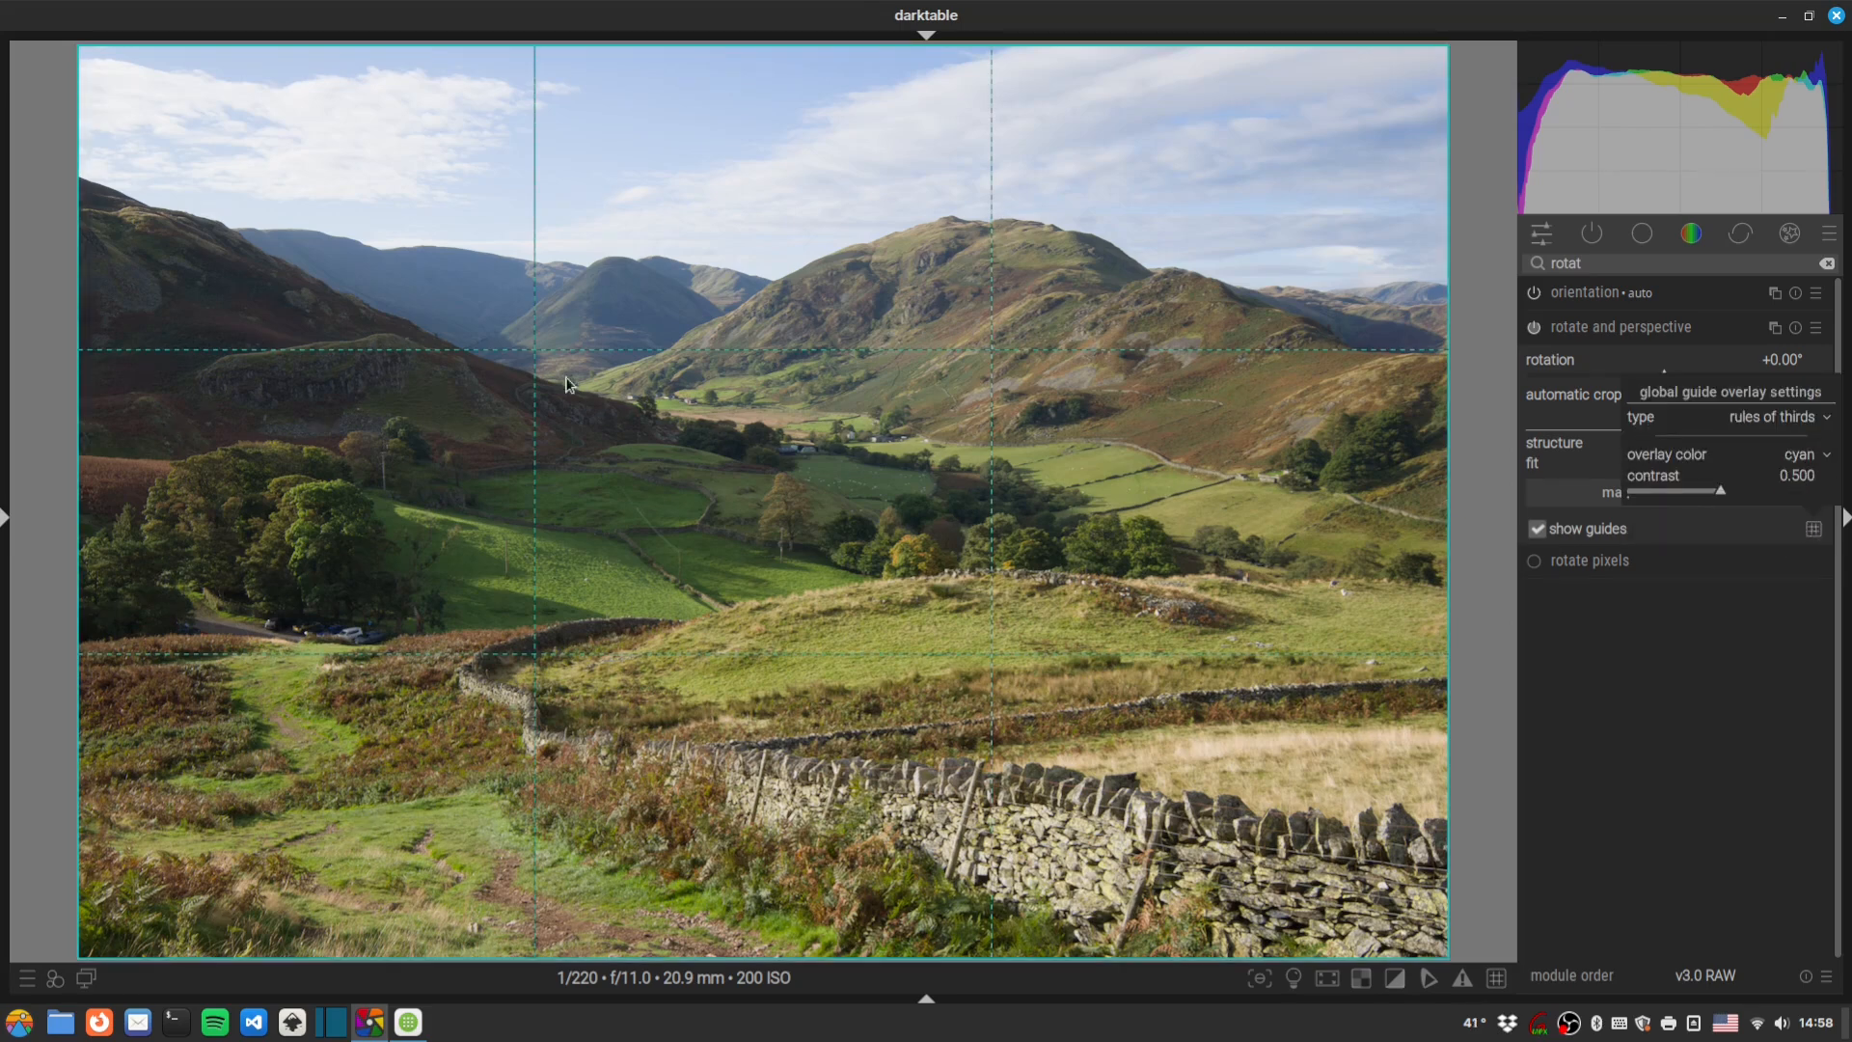
click(1790, 420)
click(1809, 403)
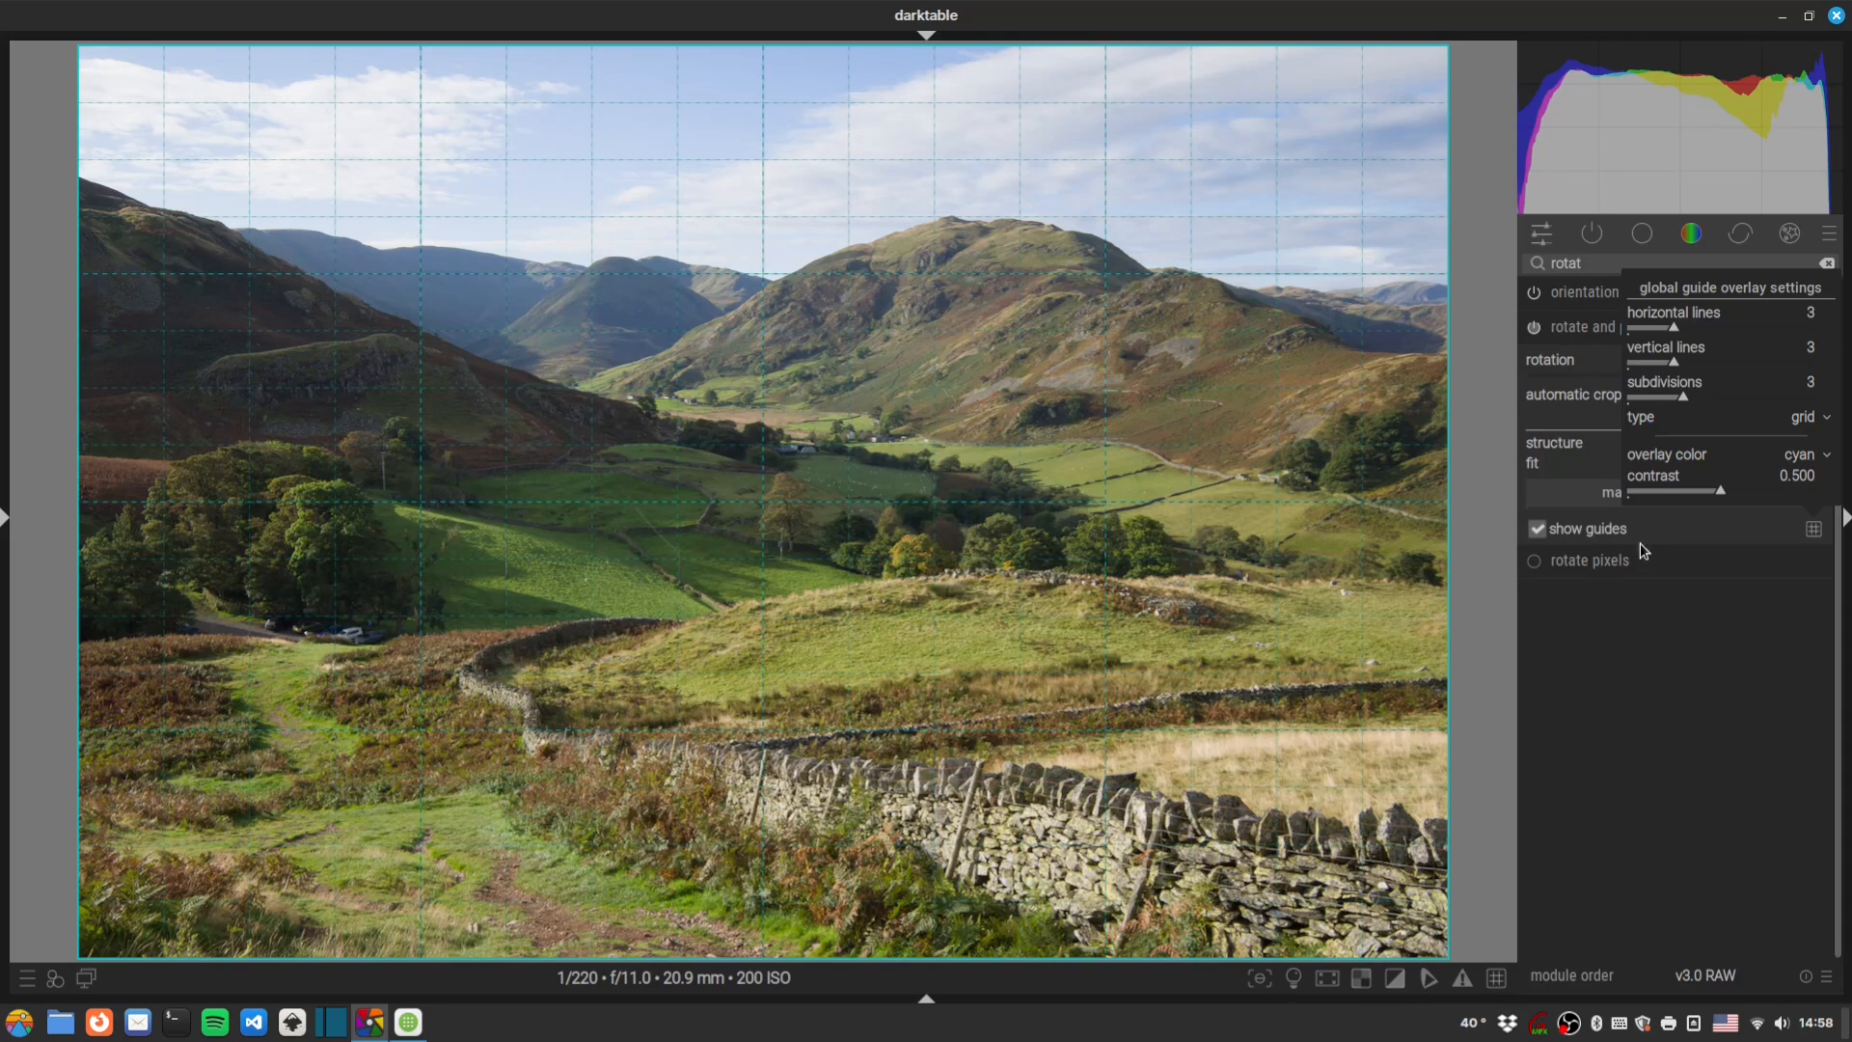
Set the photo's rotation to +1.65° in rotate and perspective, collapse the module and clear the module search.
click(1587, 379)
drag(1664, 376, 1684, 374)
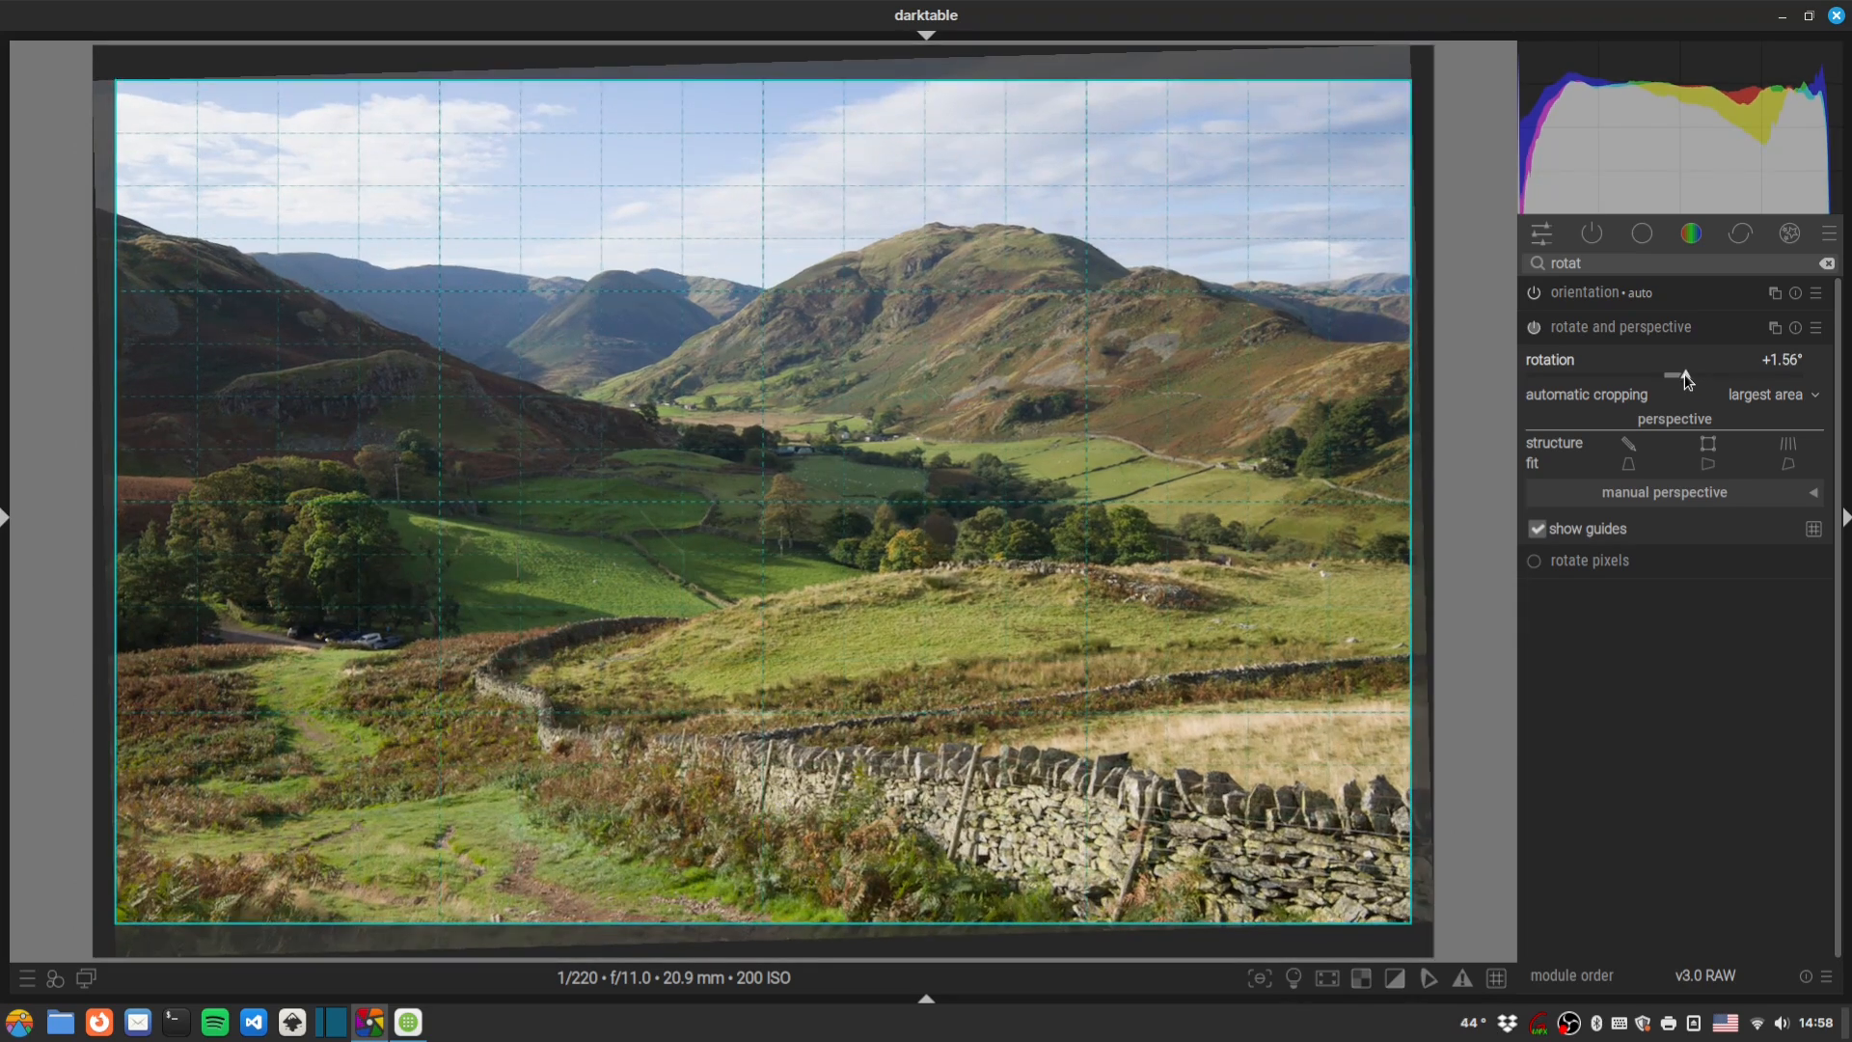
drag(1685, 374, 1686, 374)
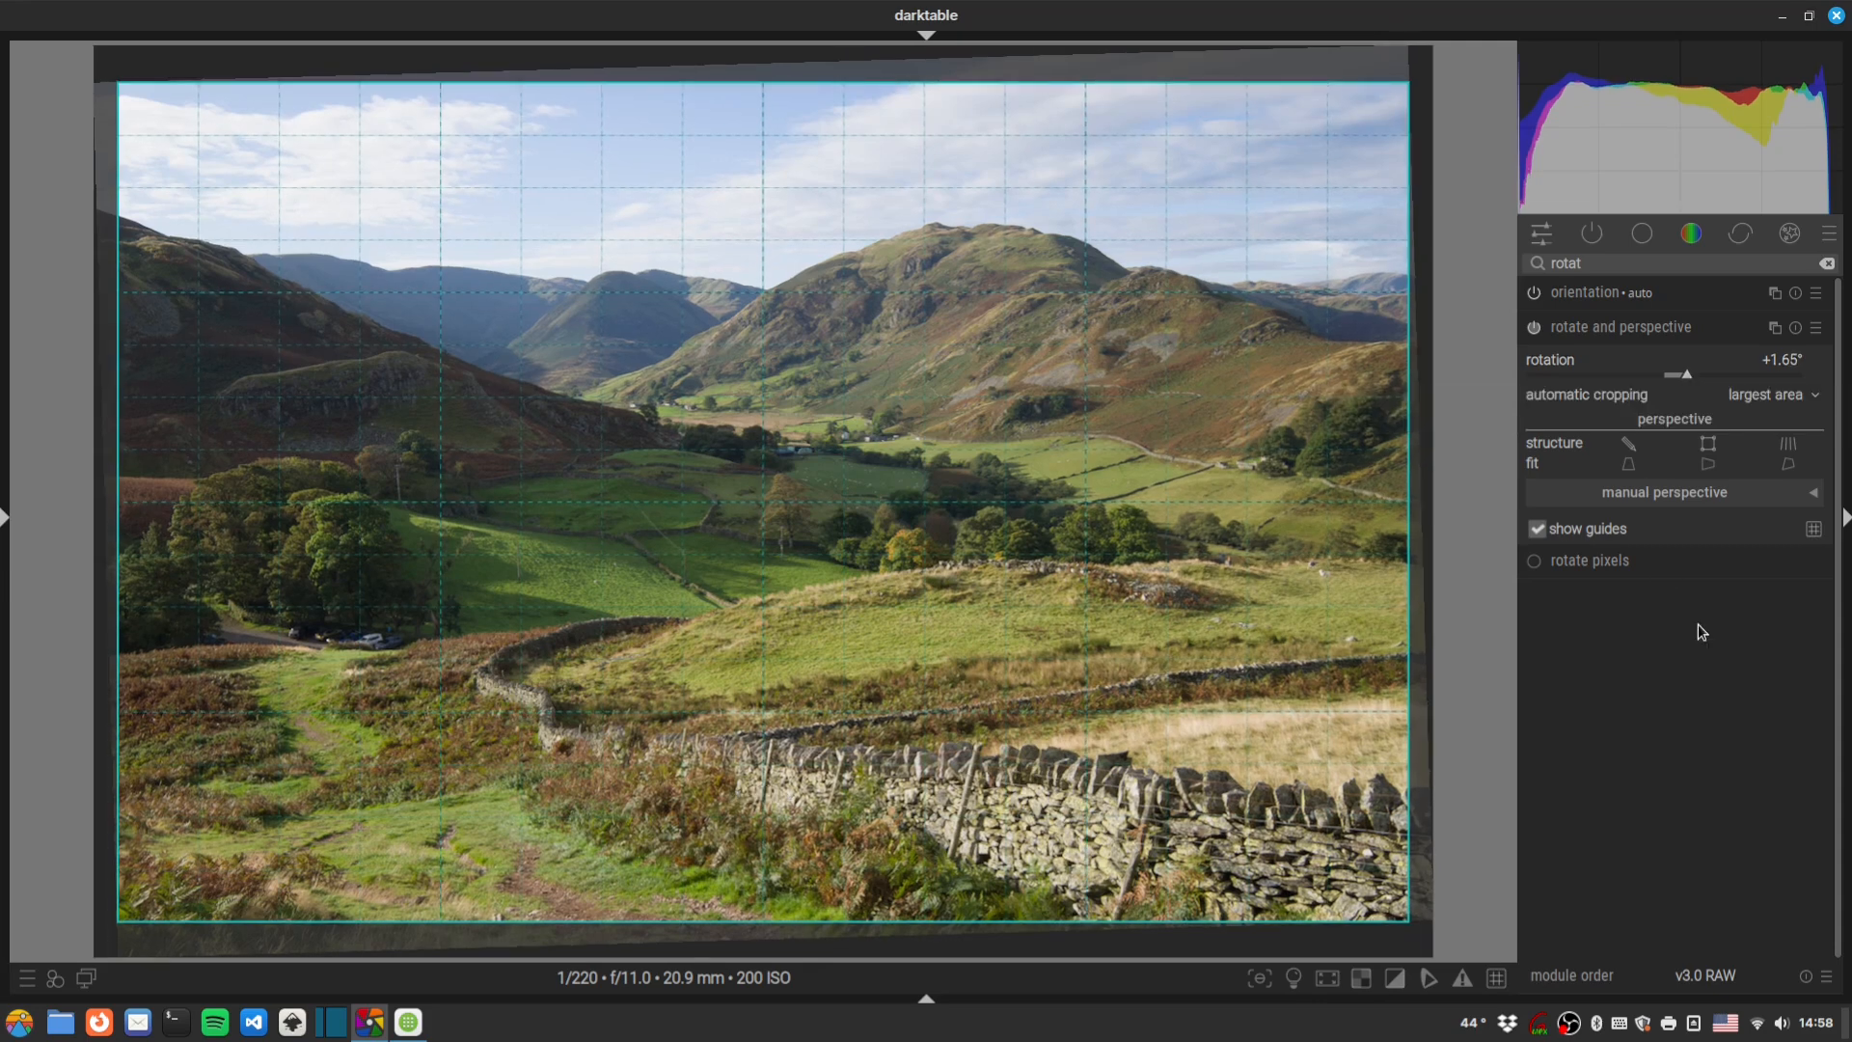
click(1624, 326)
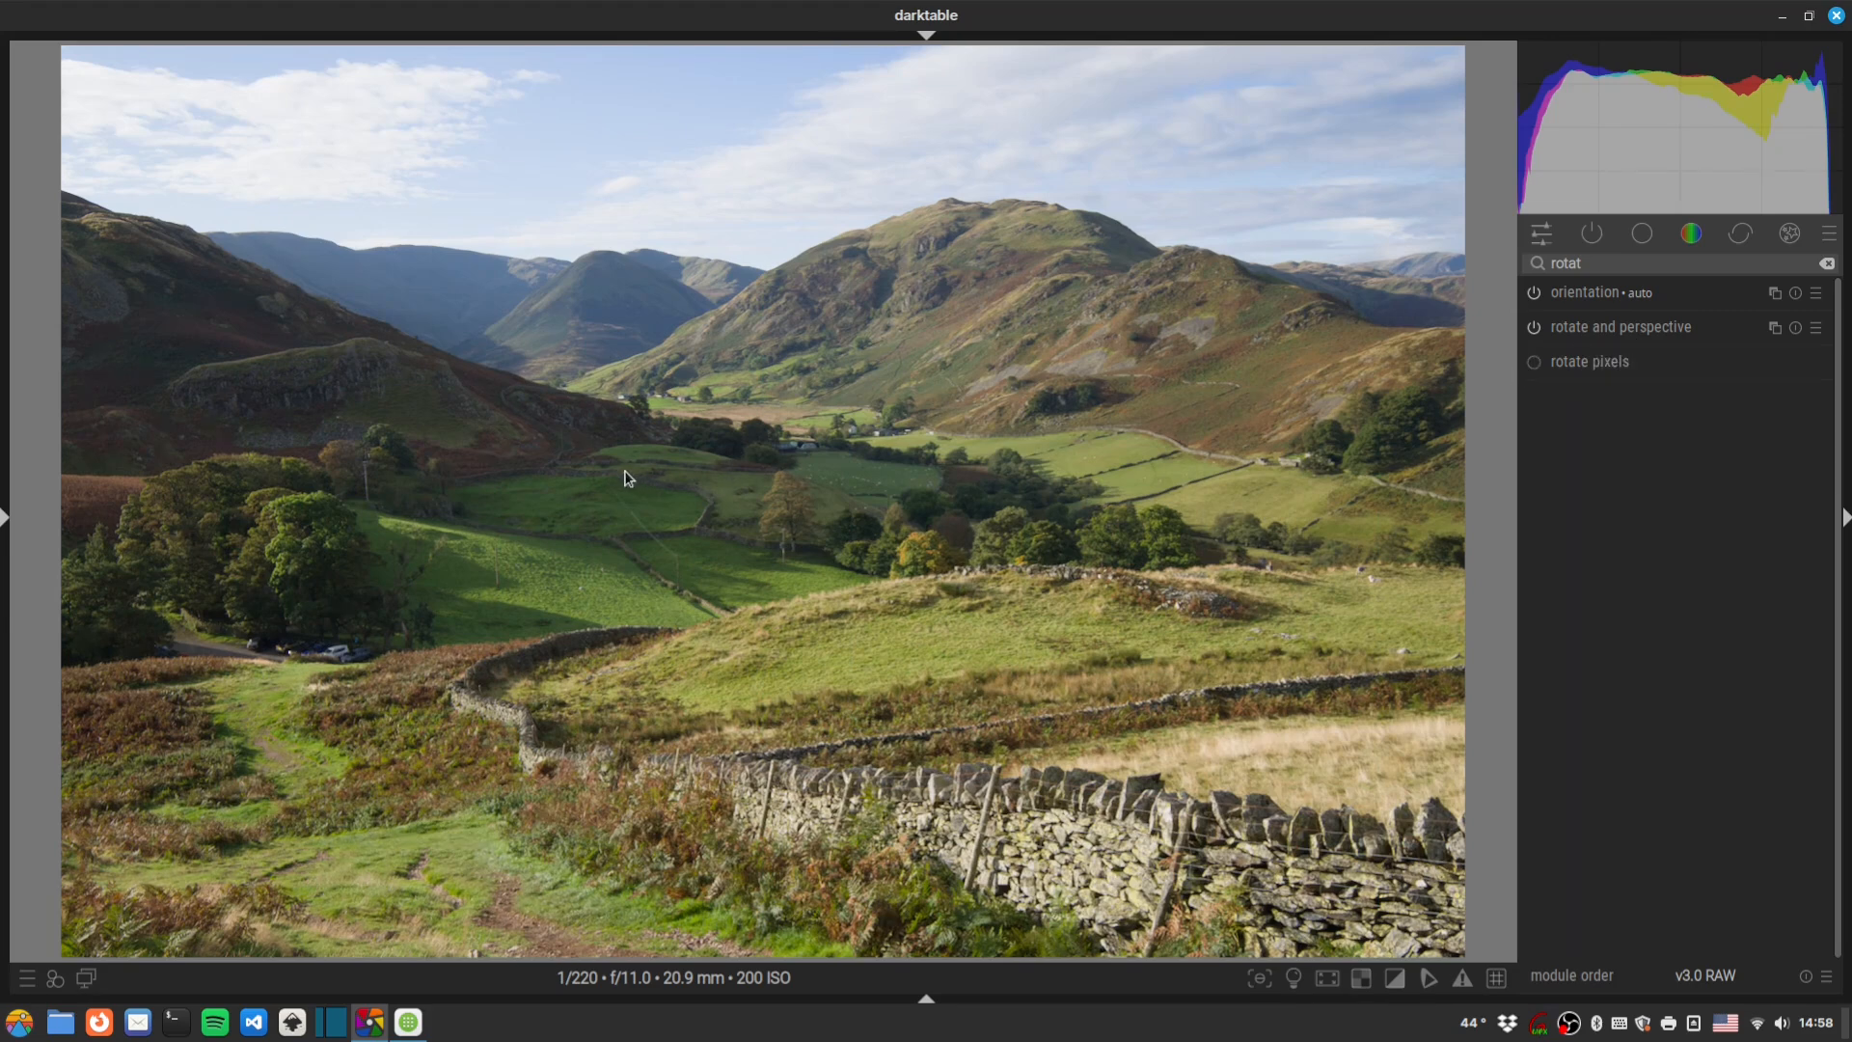
click(1827, 263)
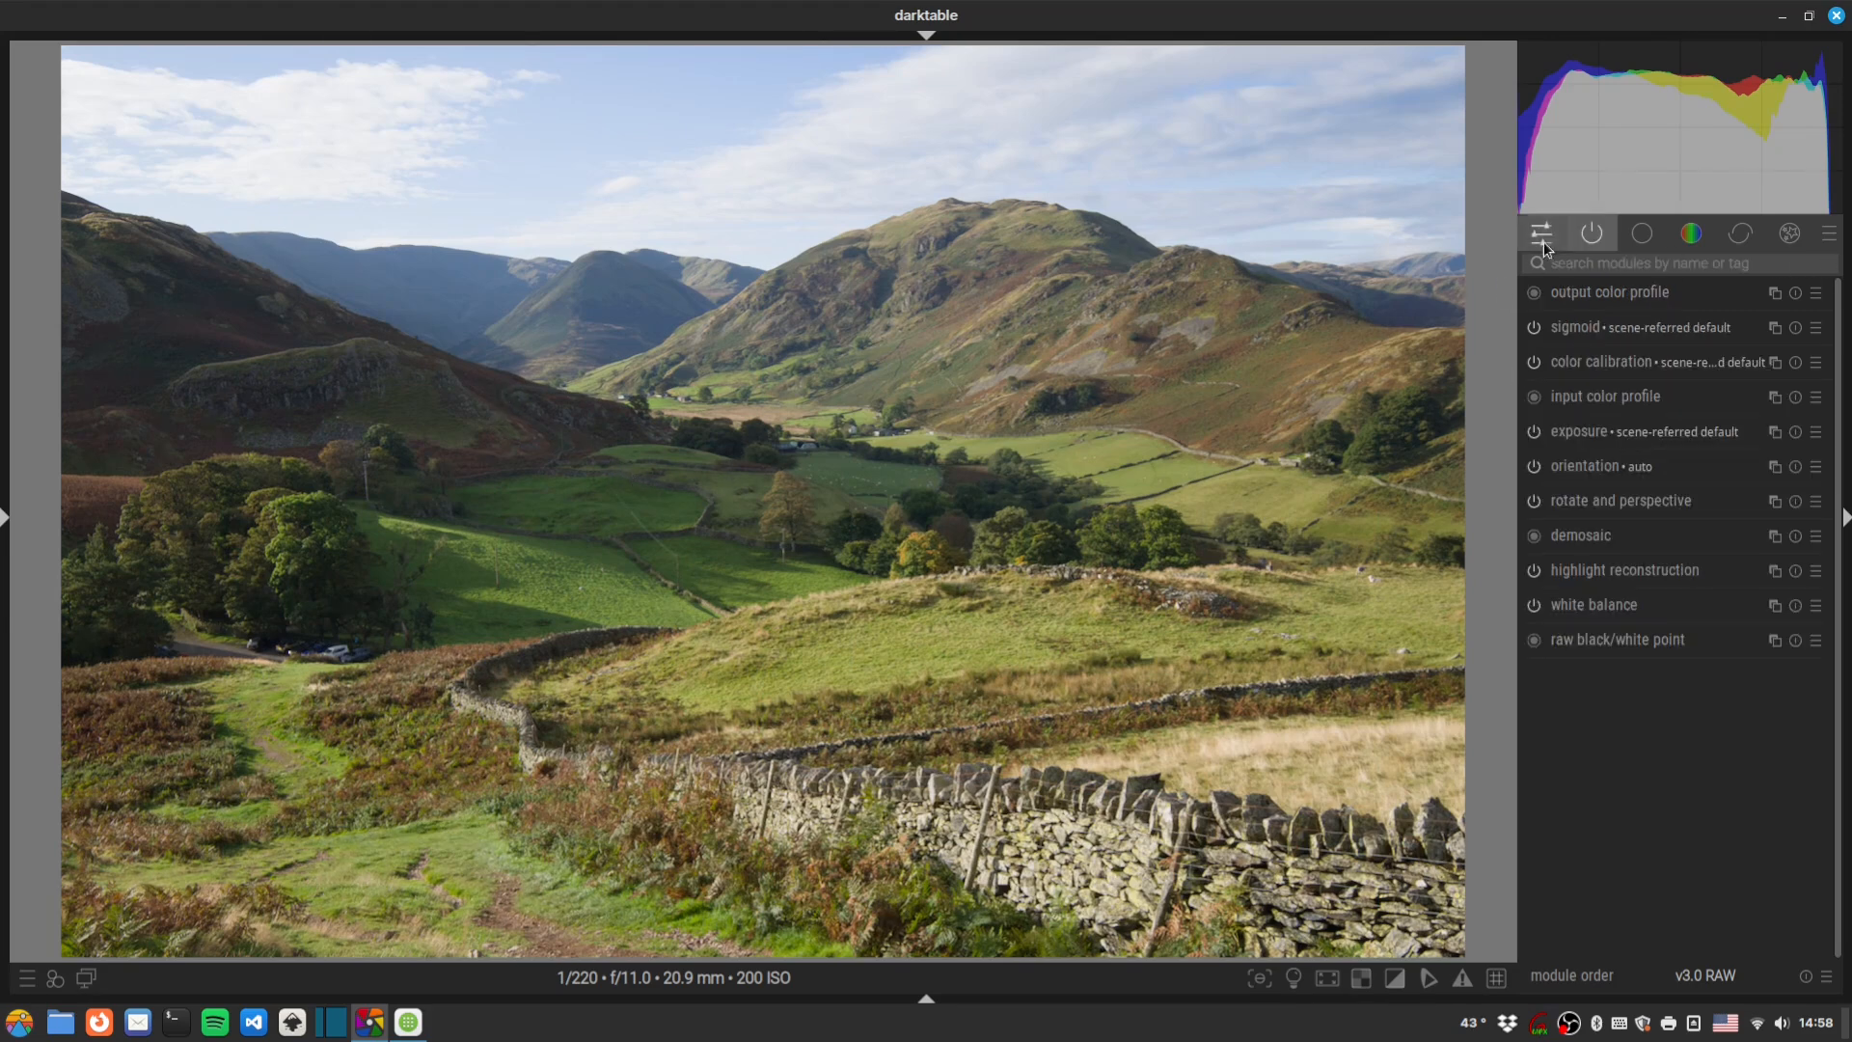
Choose the demosaicing method in the demosaic module and collapse the module.
click(1592, 536)
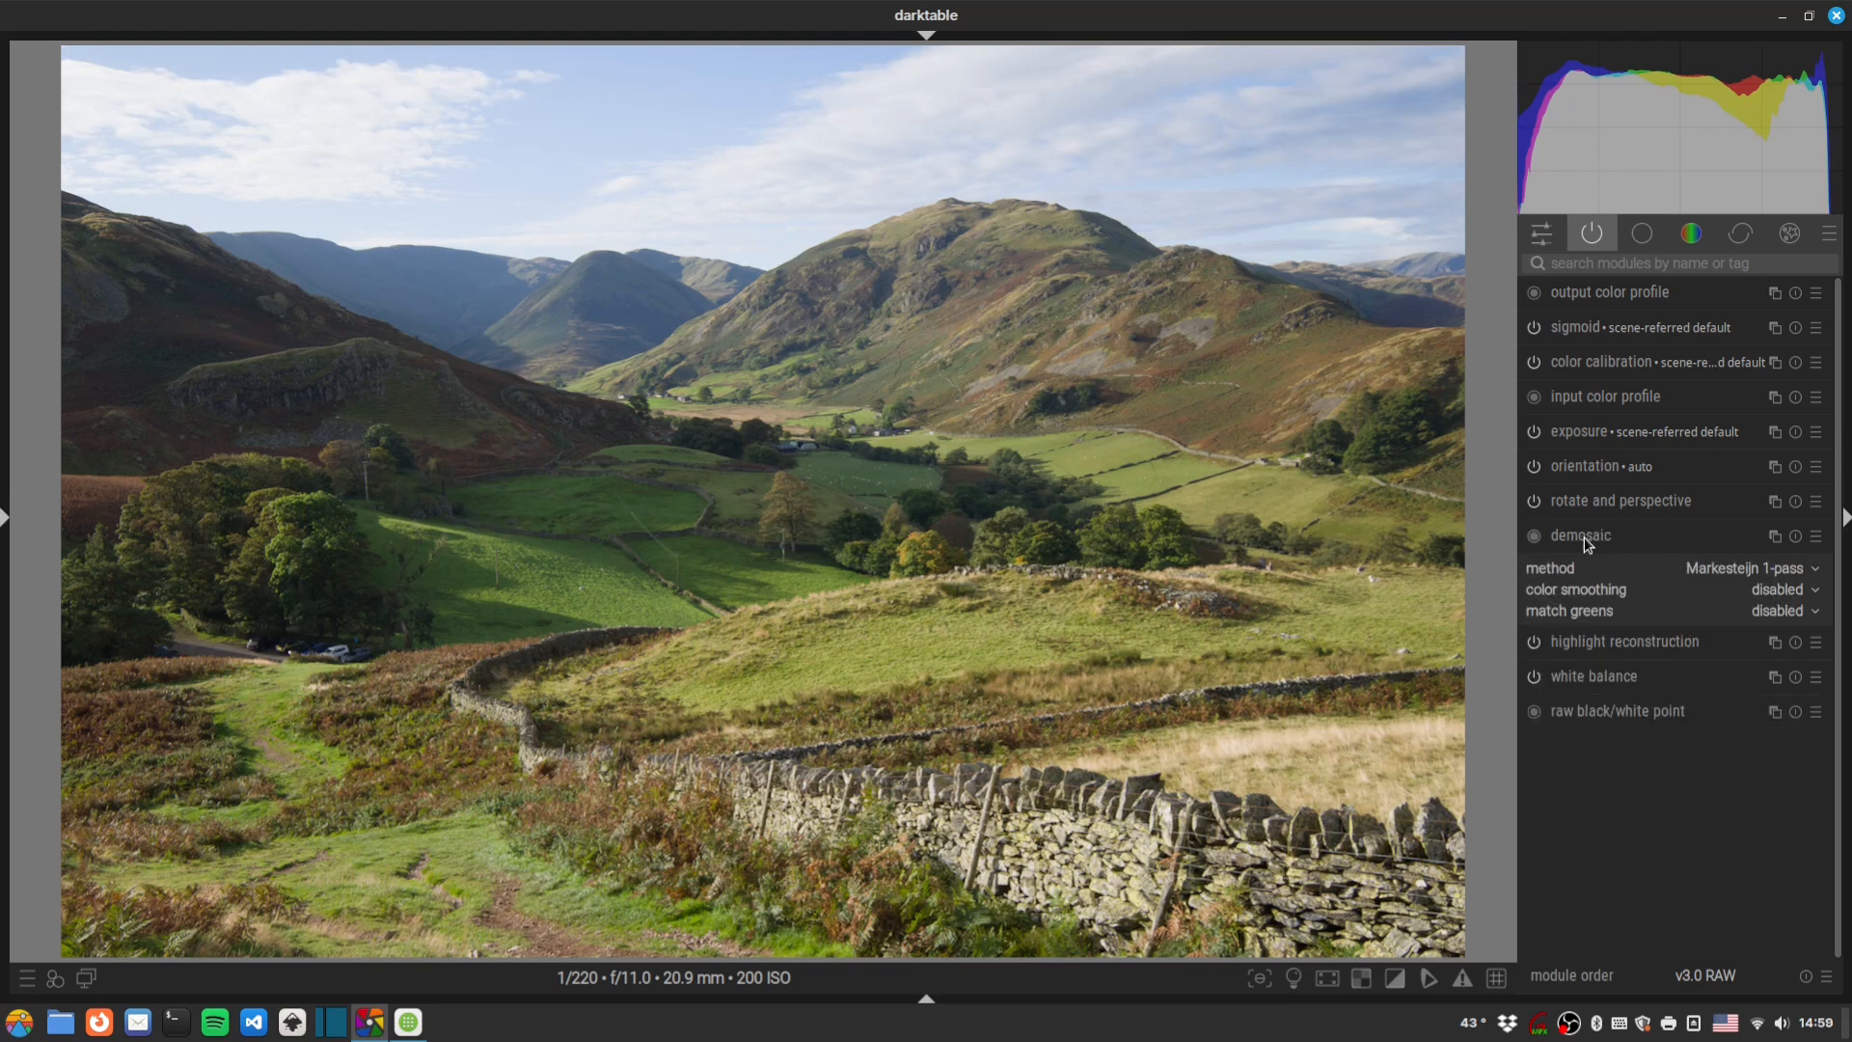
click(1792, 569)
click(1786, 581)
click(1592, 538)
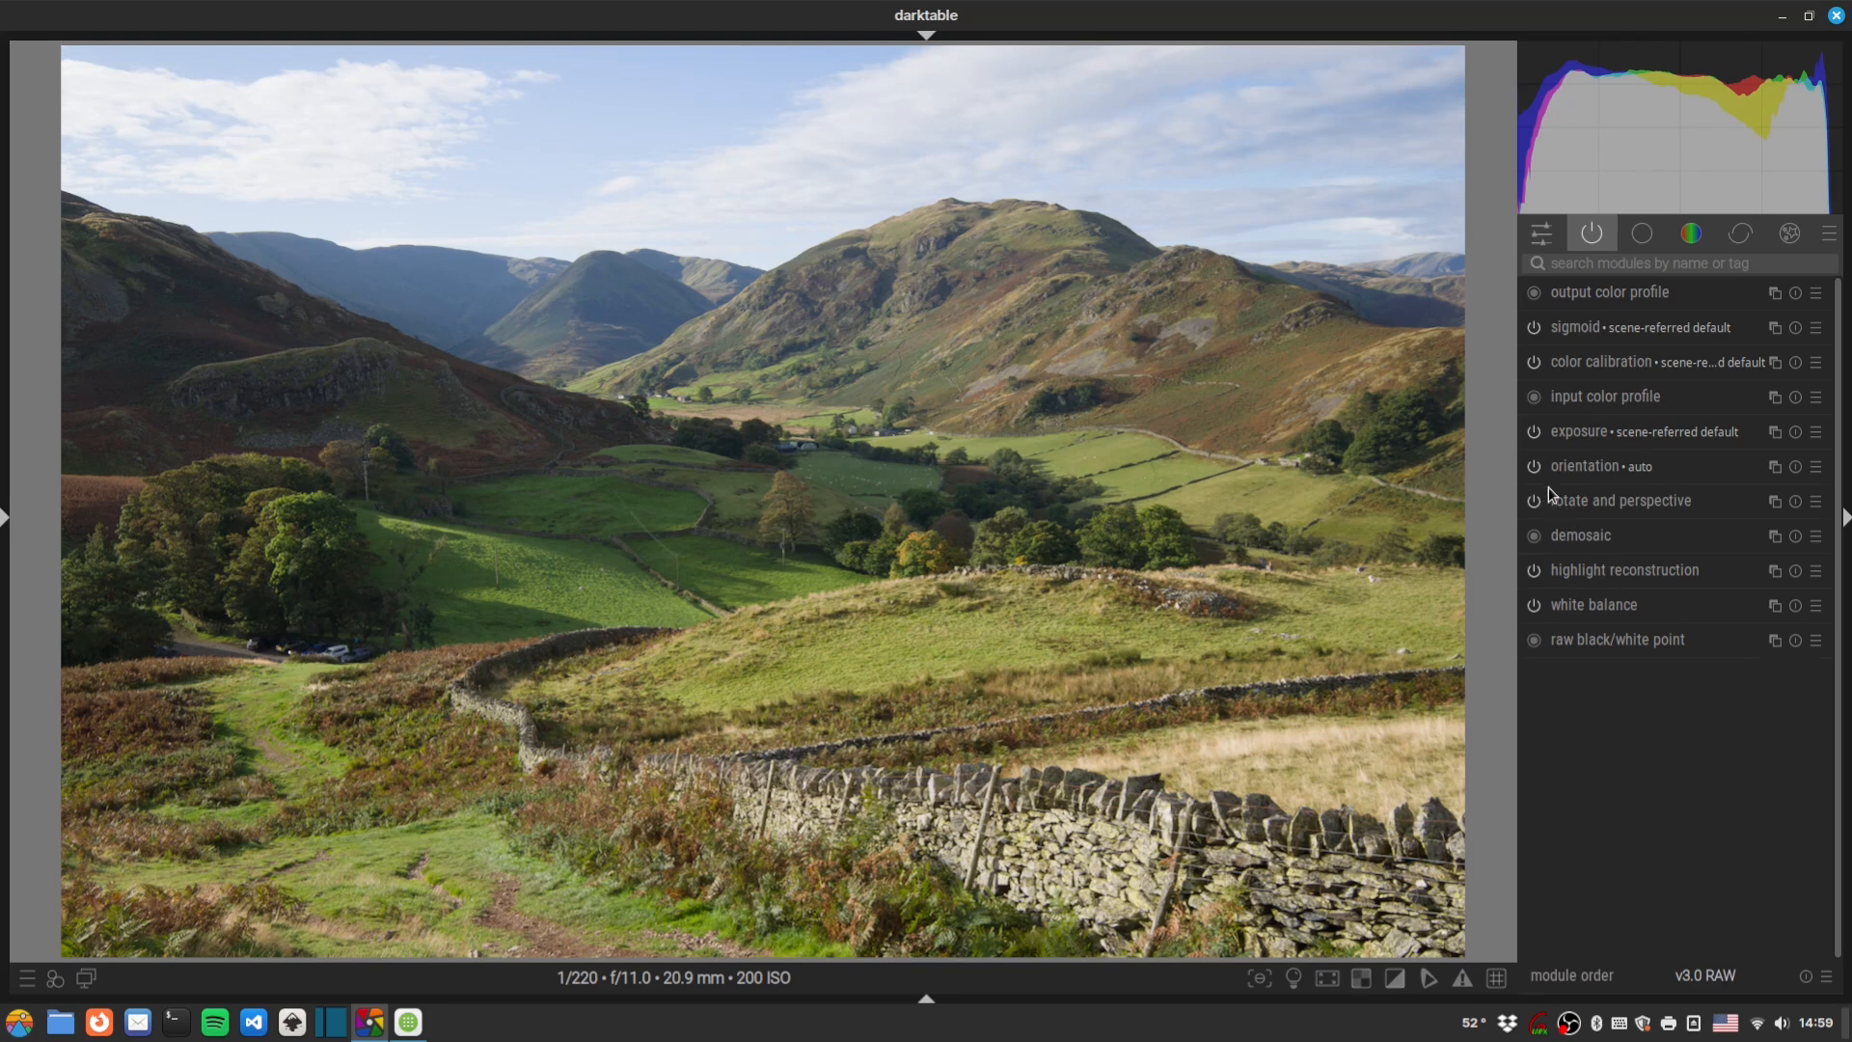
Set the white balance in color calibration by sampling nearly the whole photo with the picker, and collapse the module.
click(1617, 363)
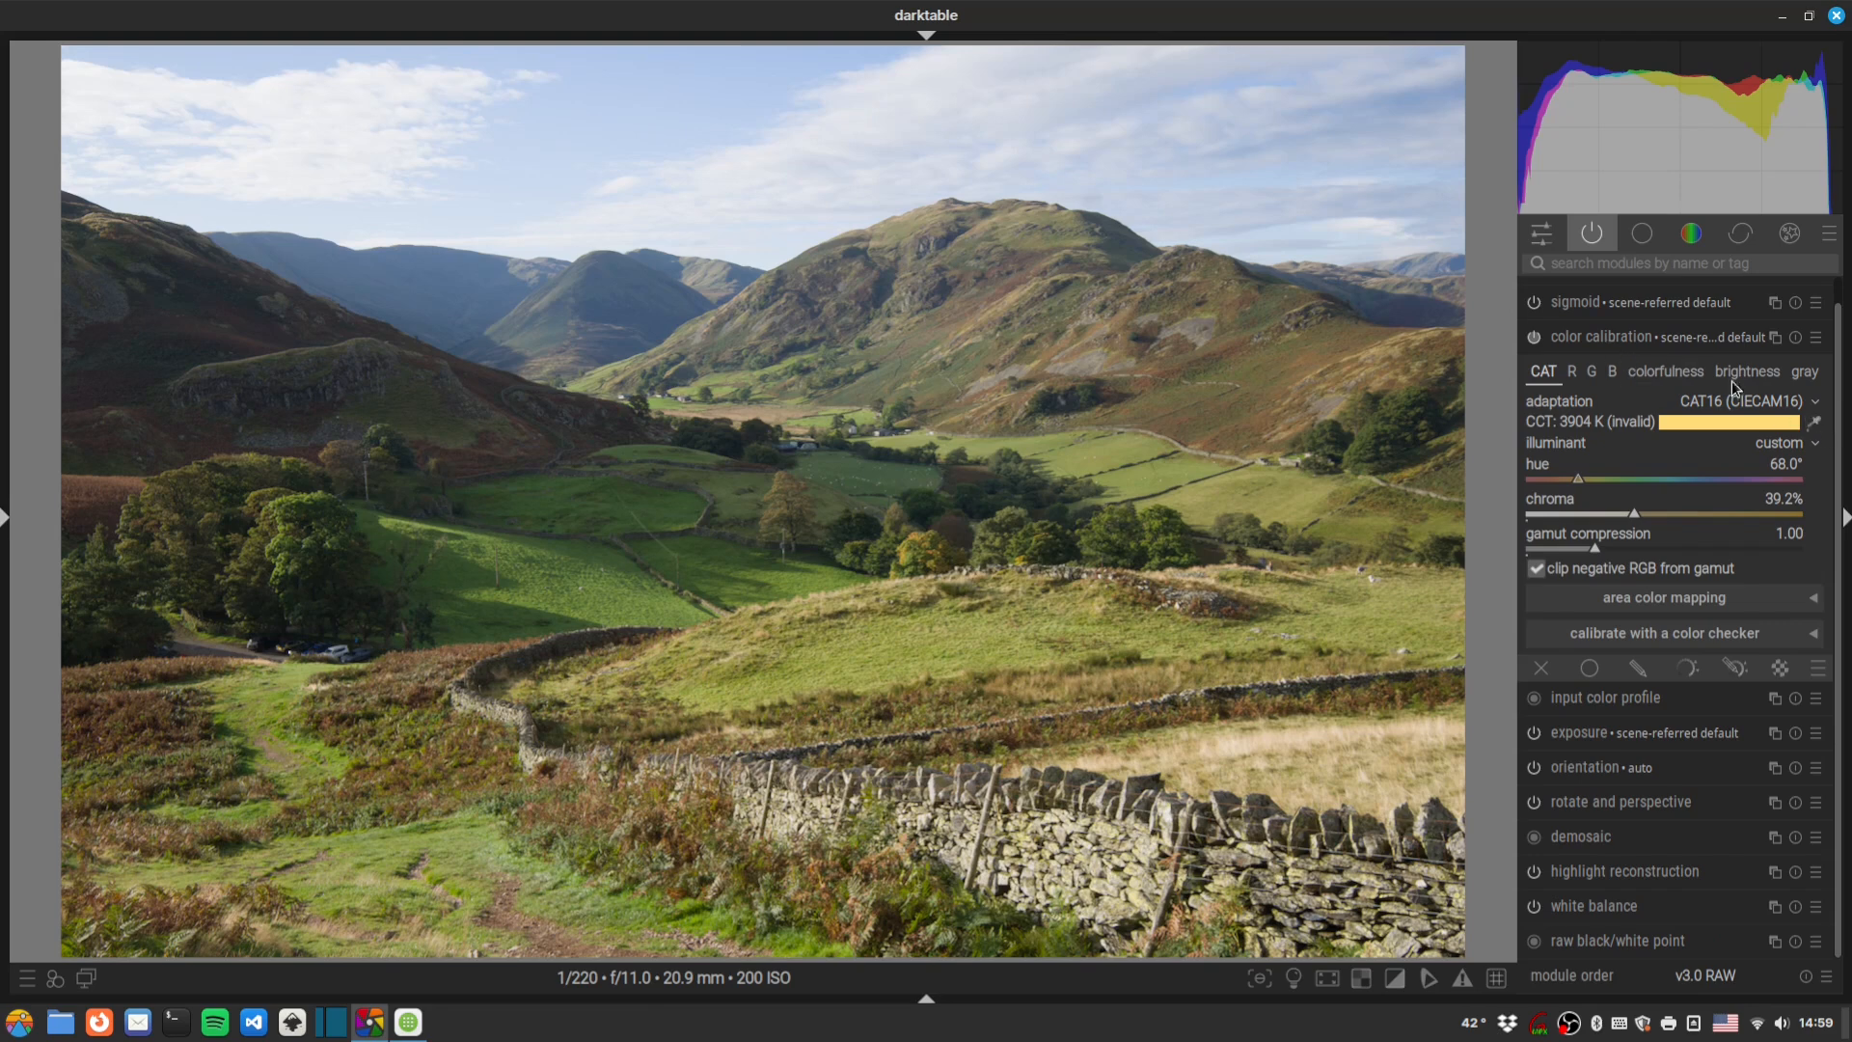
click(1813, 423)
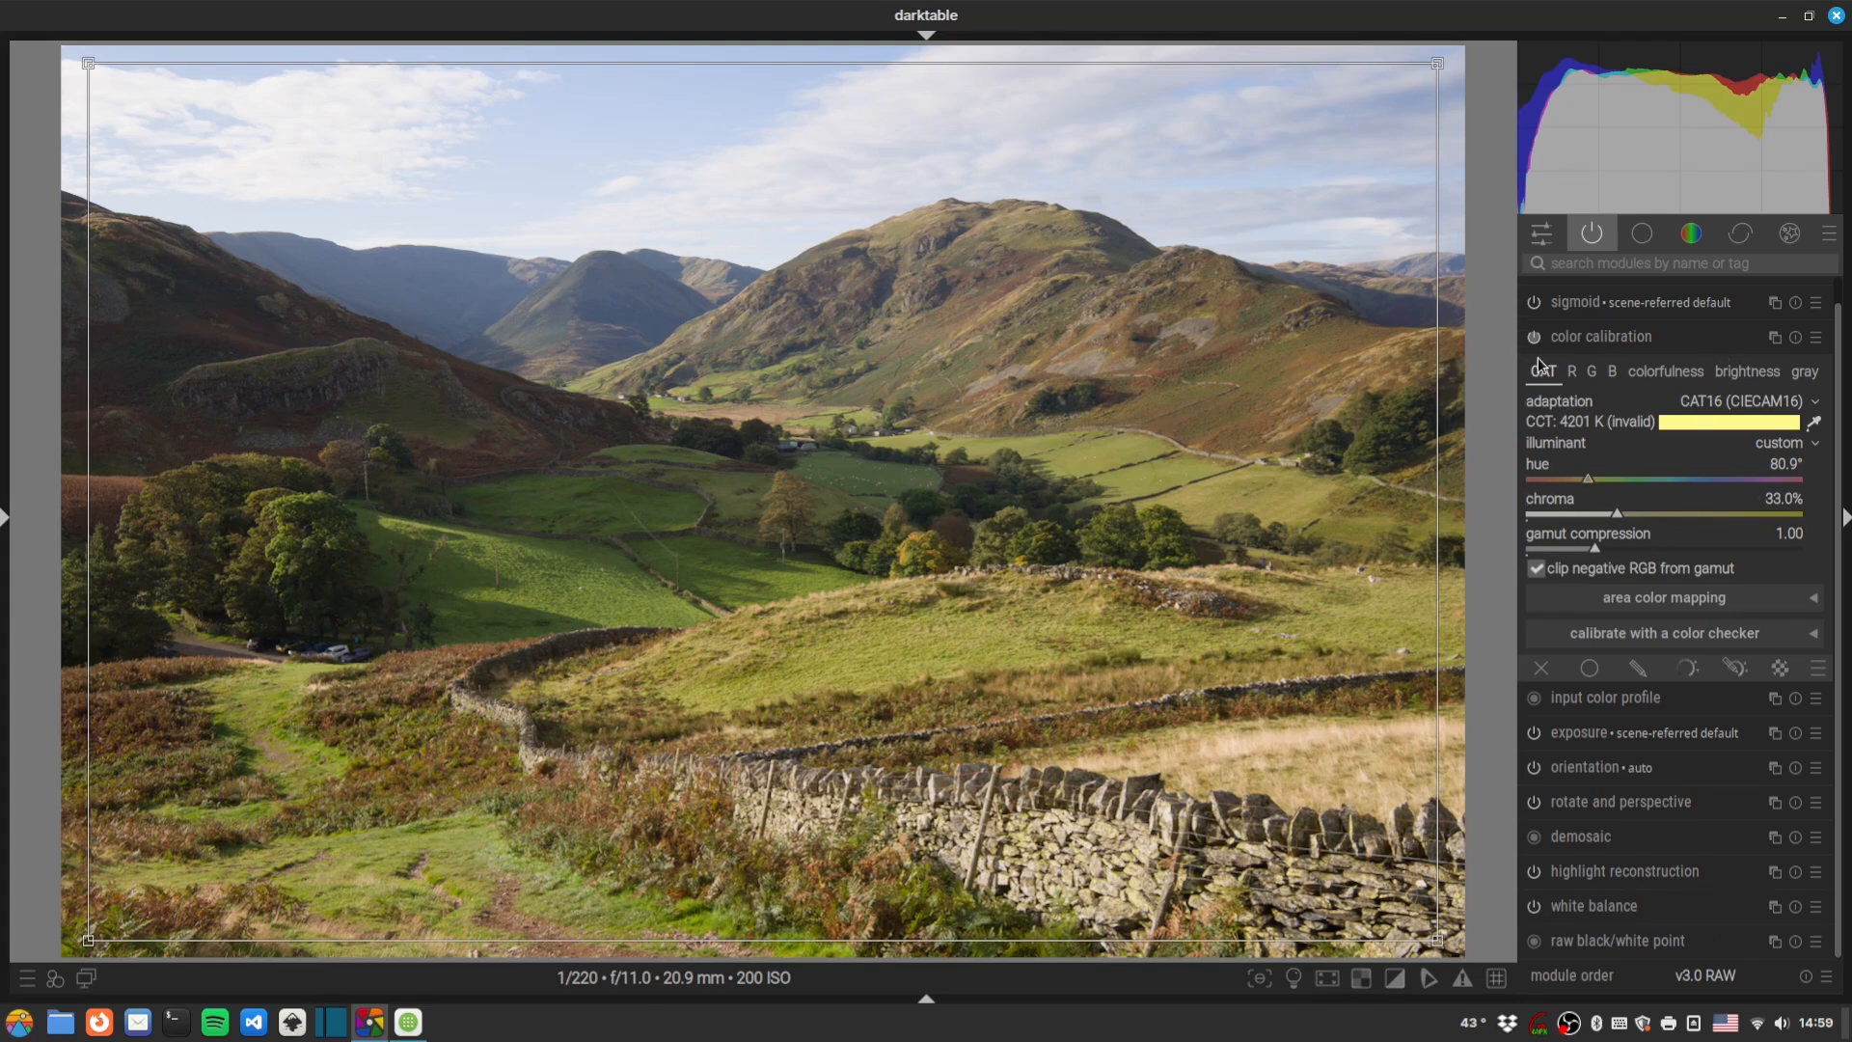
click(1639, 339)
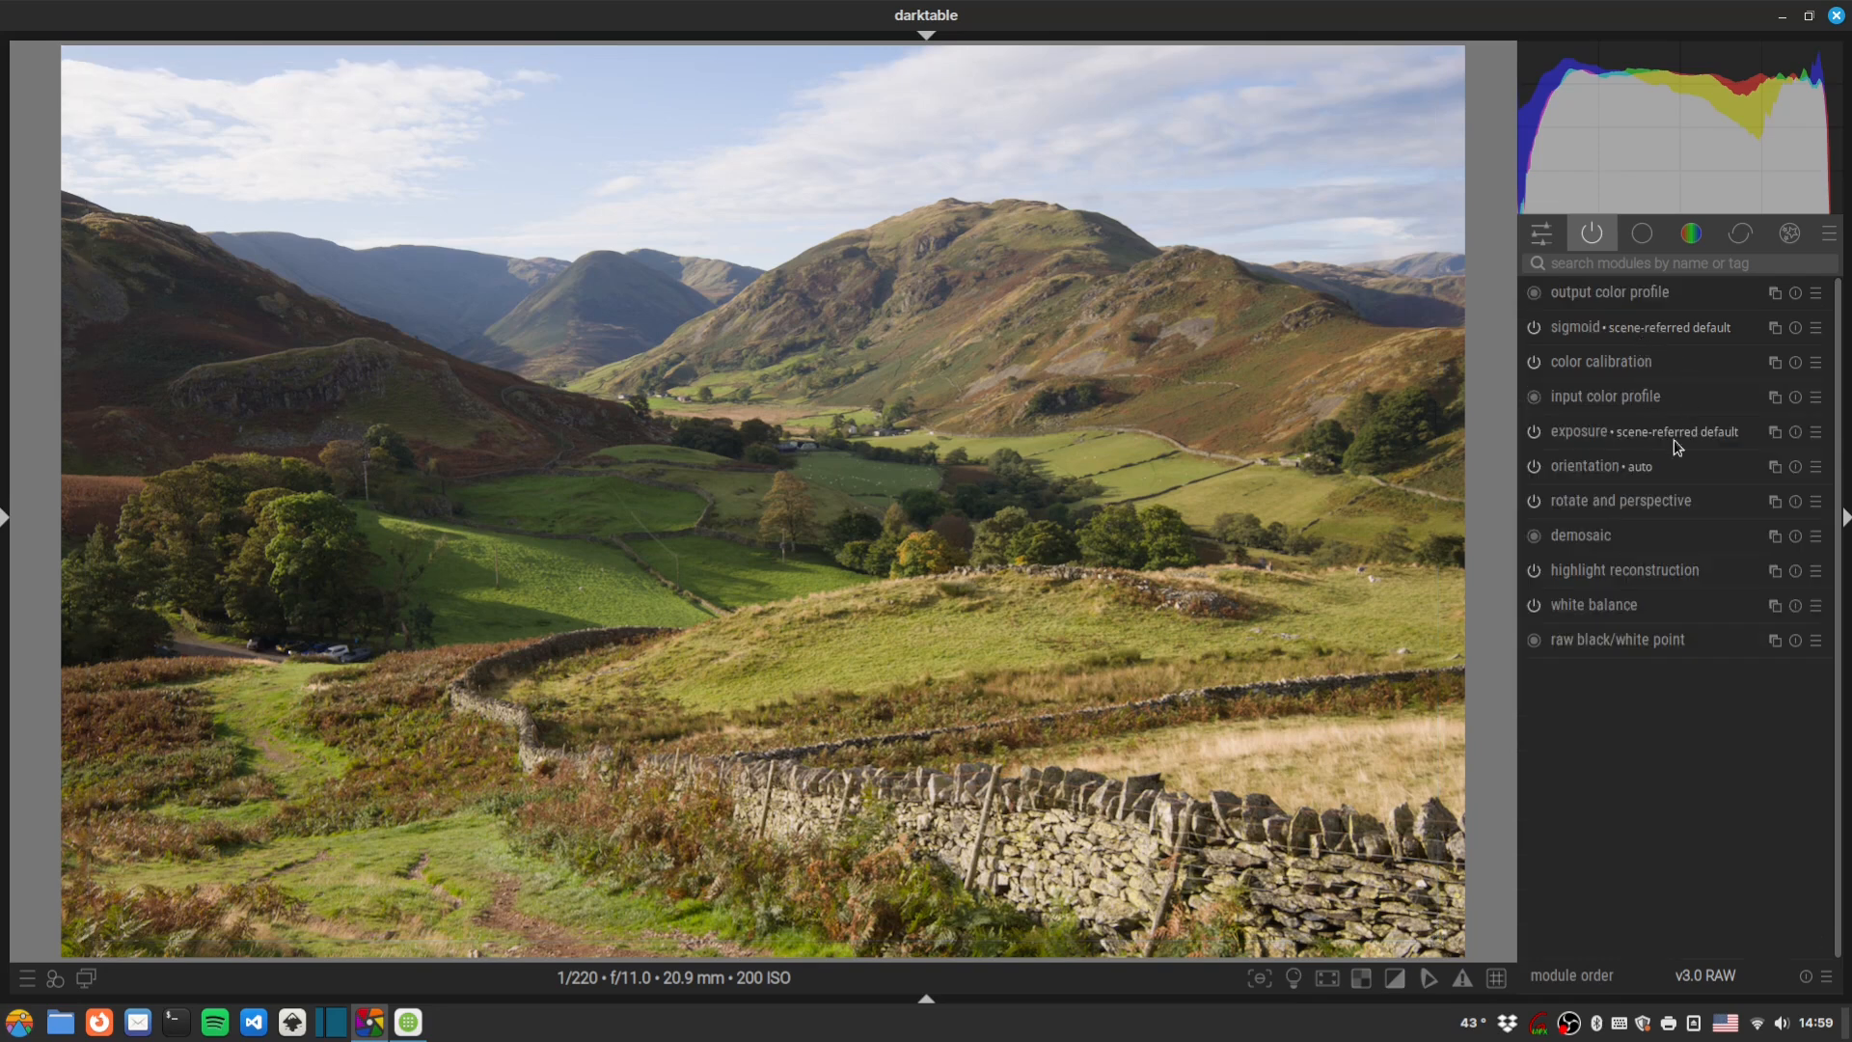
Set the exposure to +1.037 EV, using the waveform scope instead of the histogram, and collapse the exposure module.
click(1563, 436)
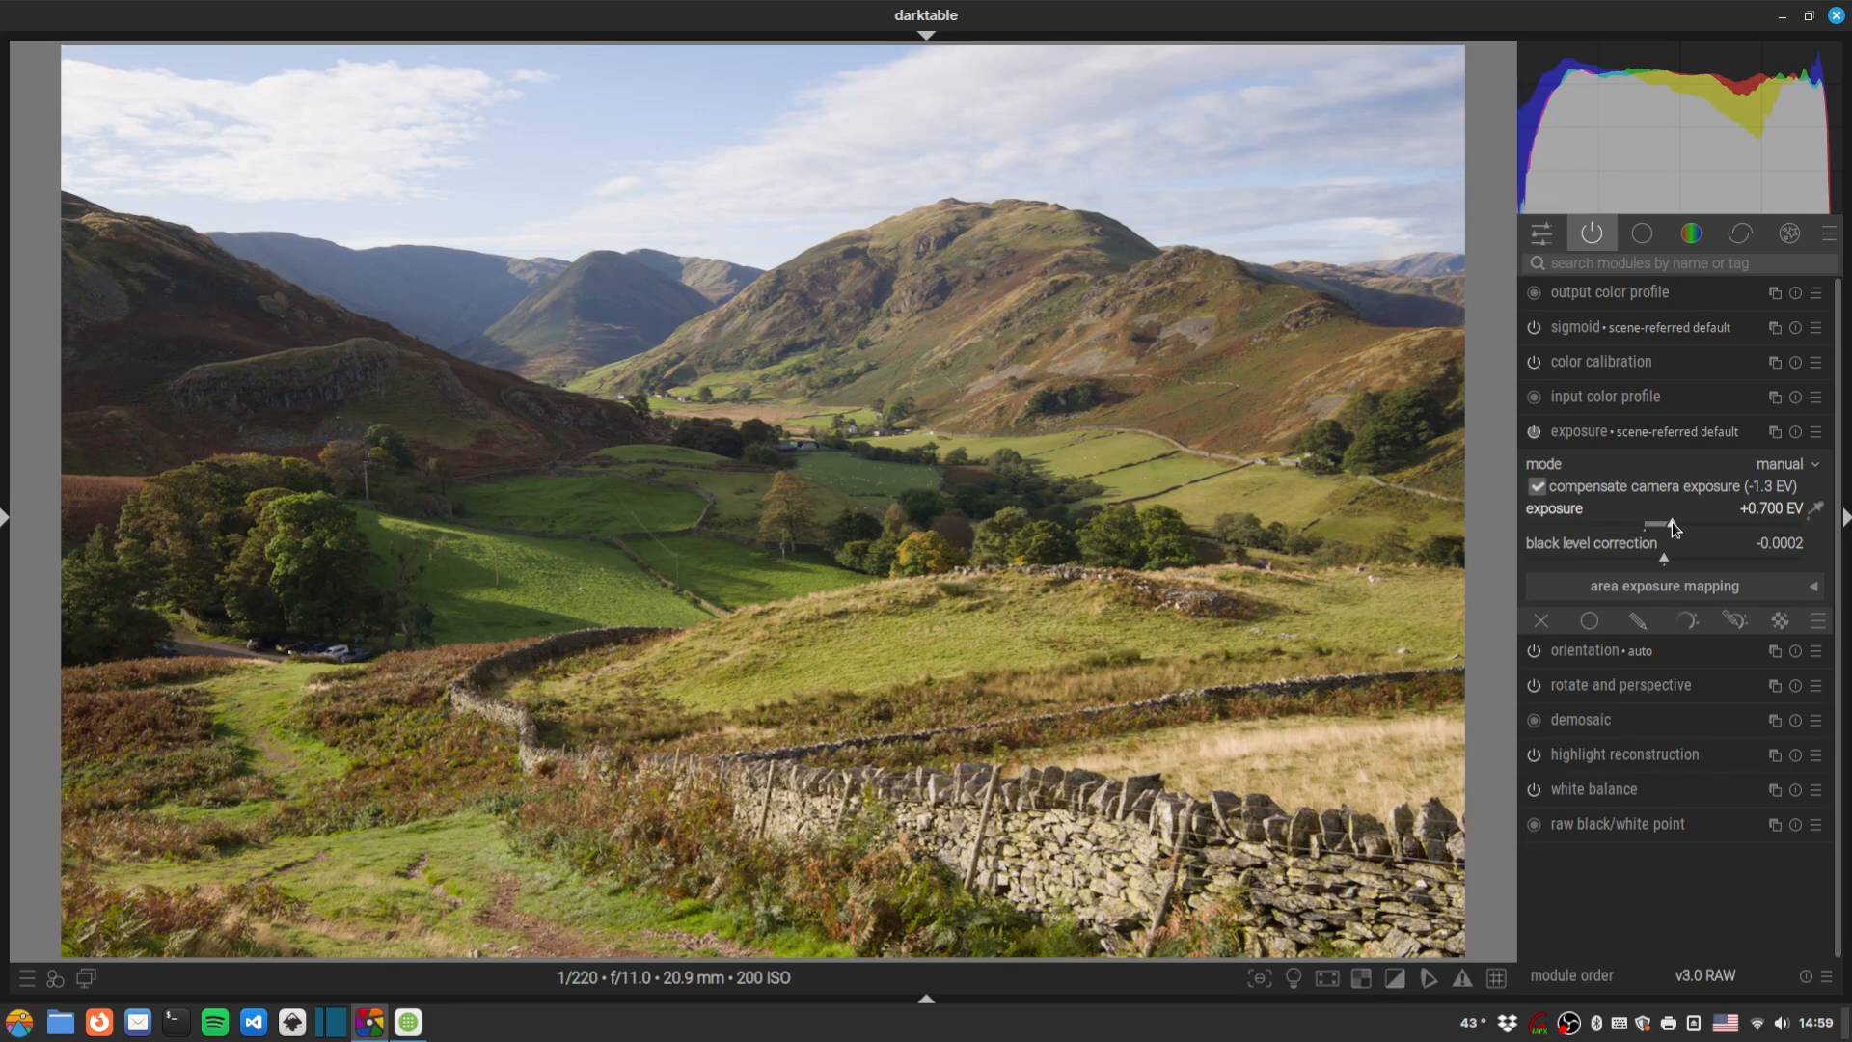
drag(1671, 520, 1692, 513)
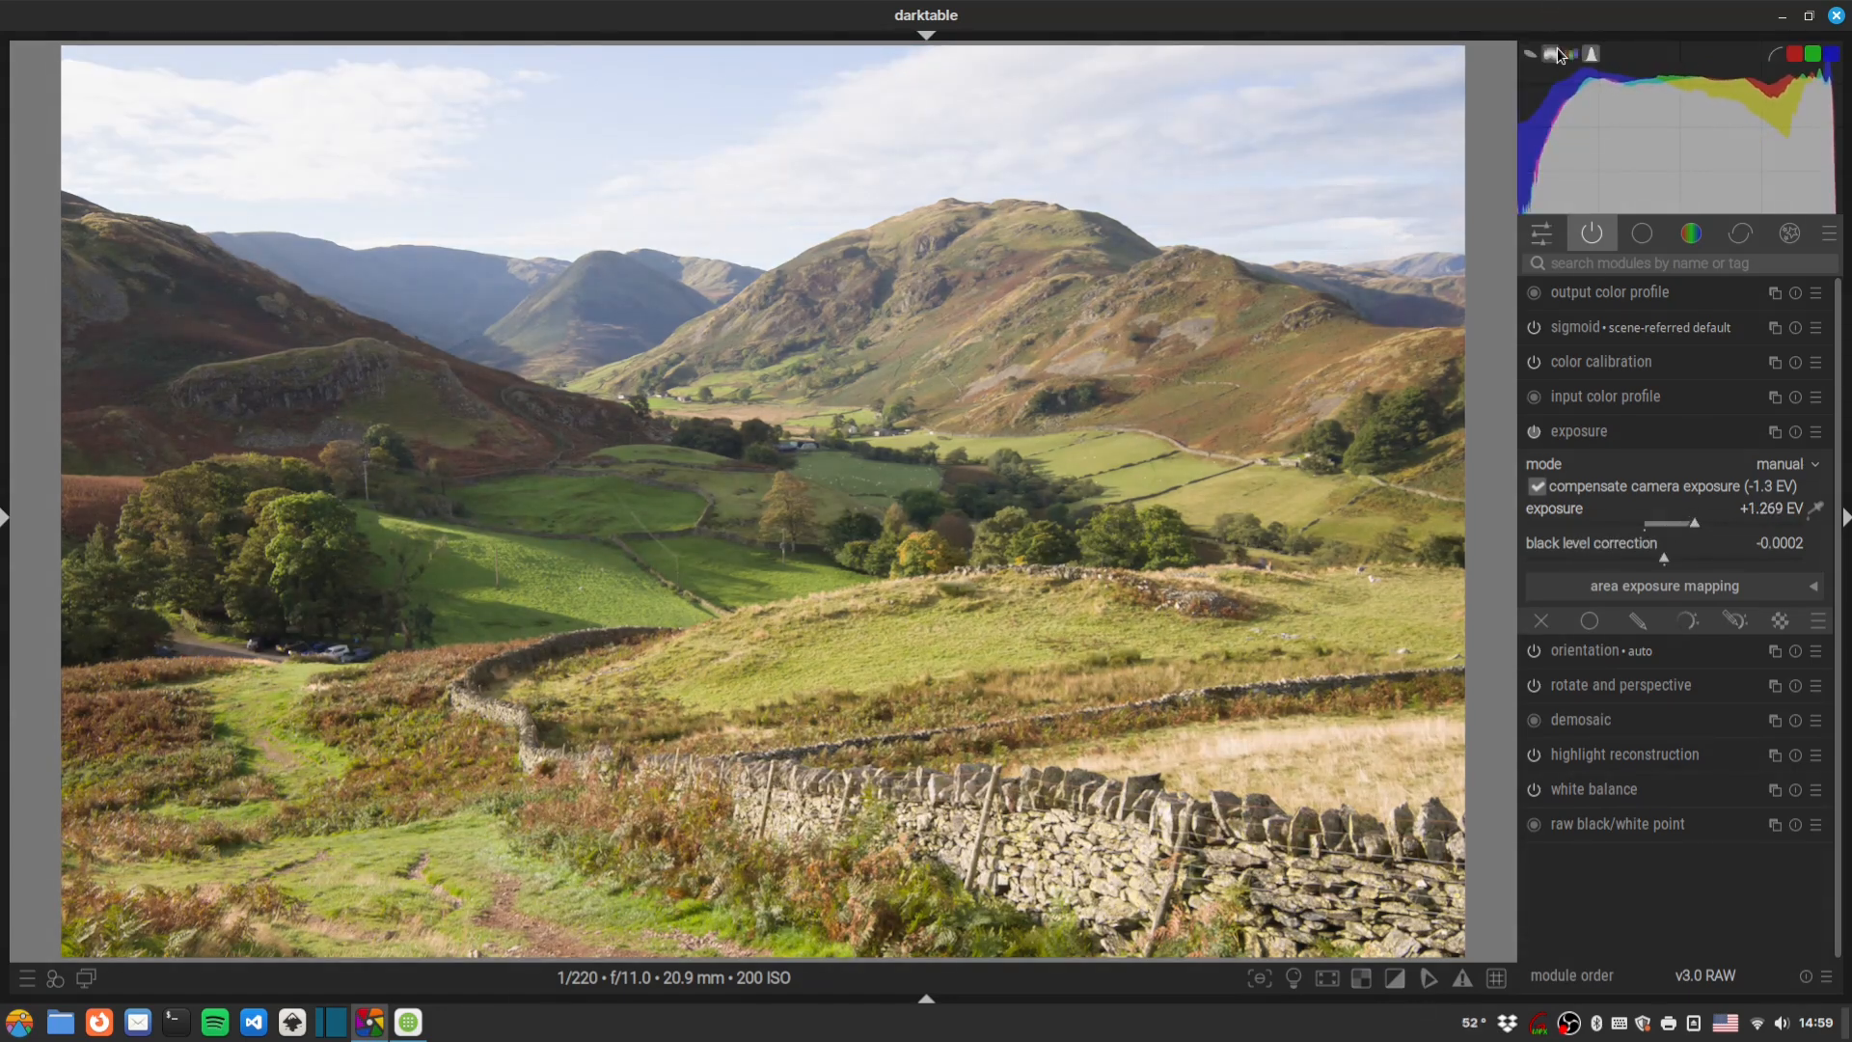
click(1529, 54)
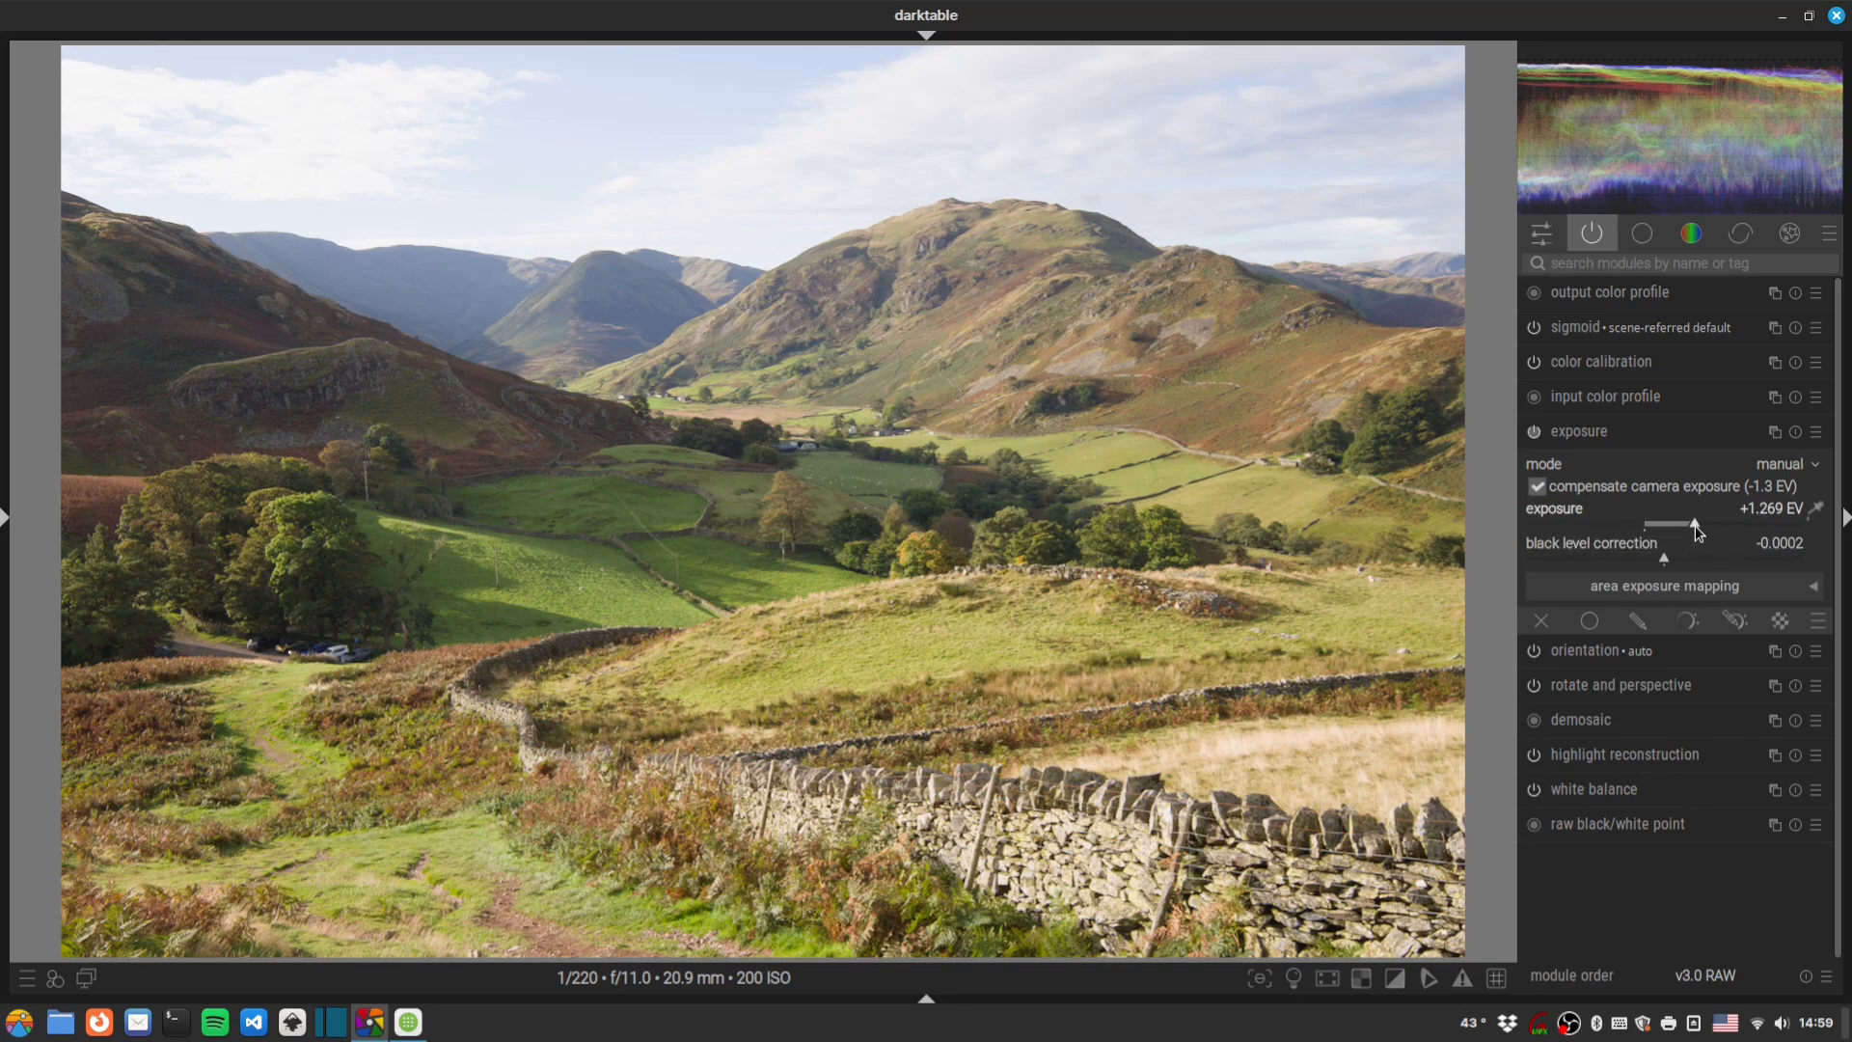
scroll(1694, 525, down, 8)
scroll(1686, 521, down, 3)
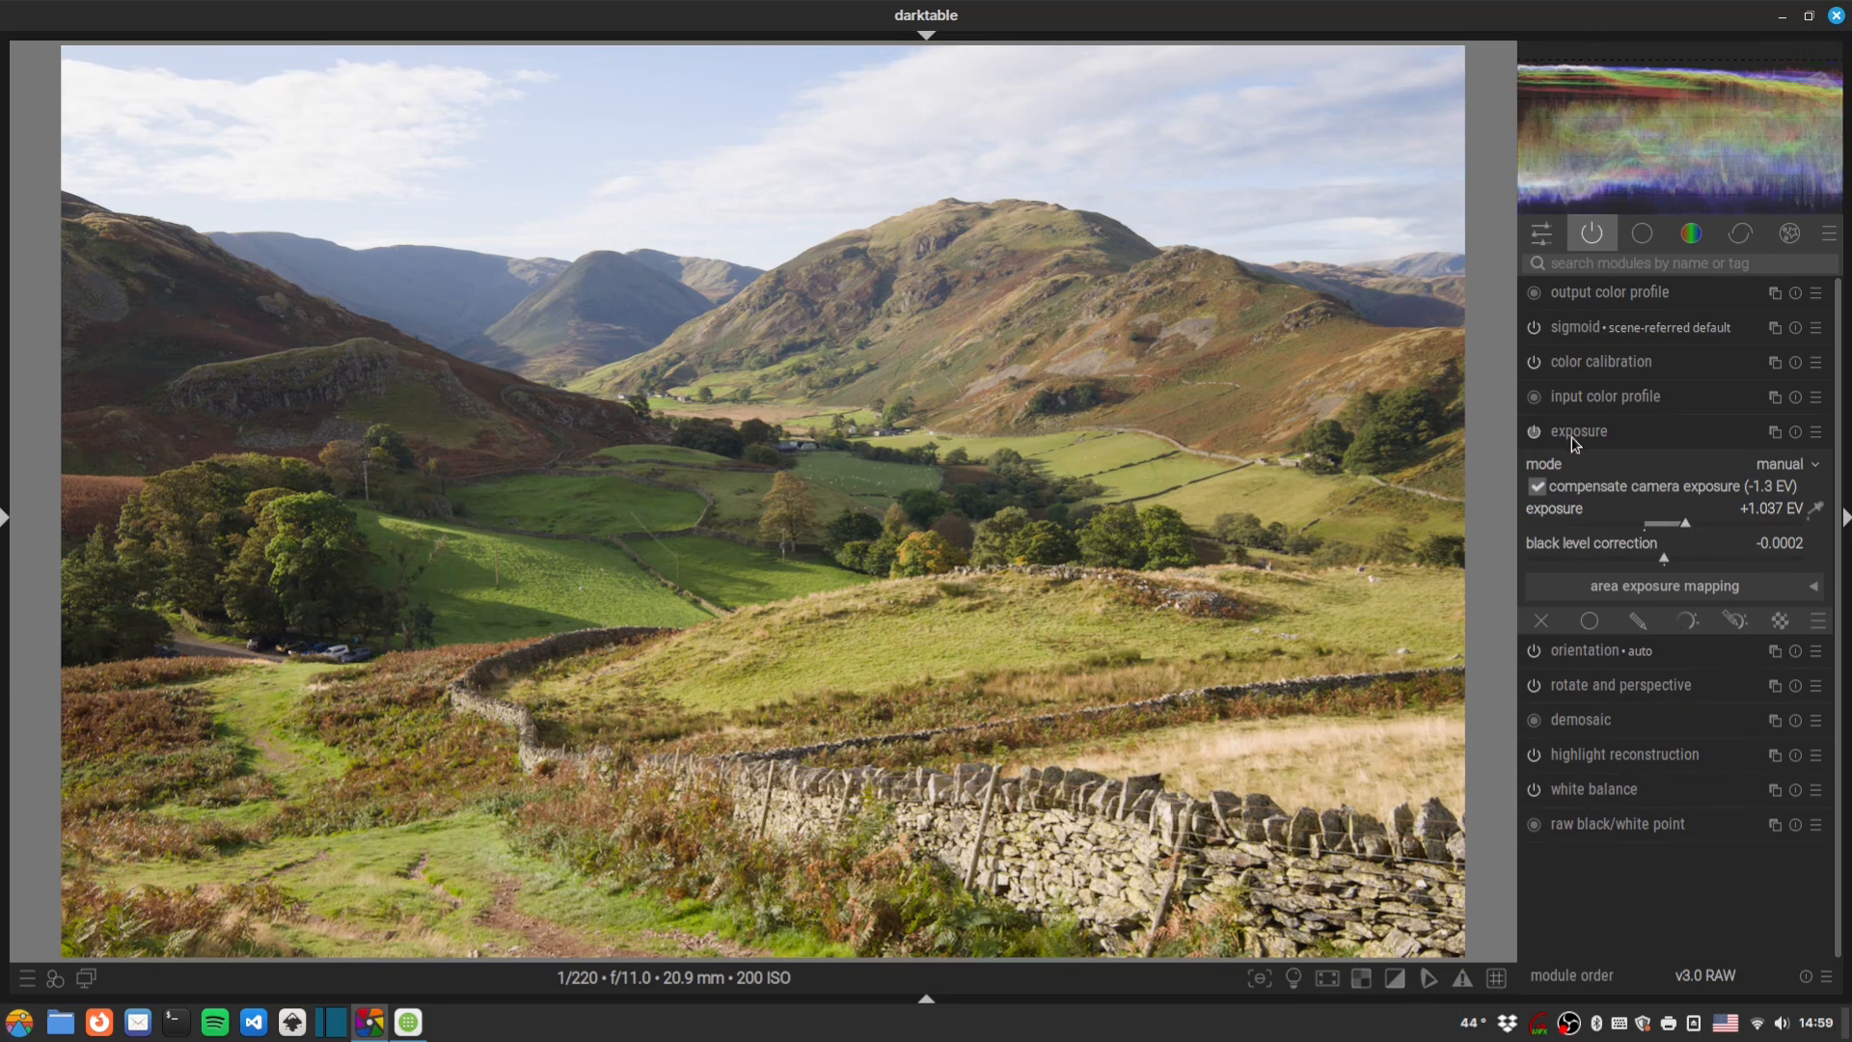
click(1621, 431)
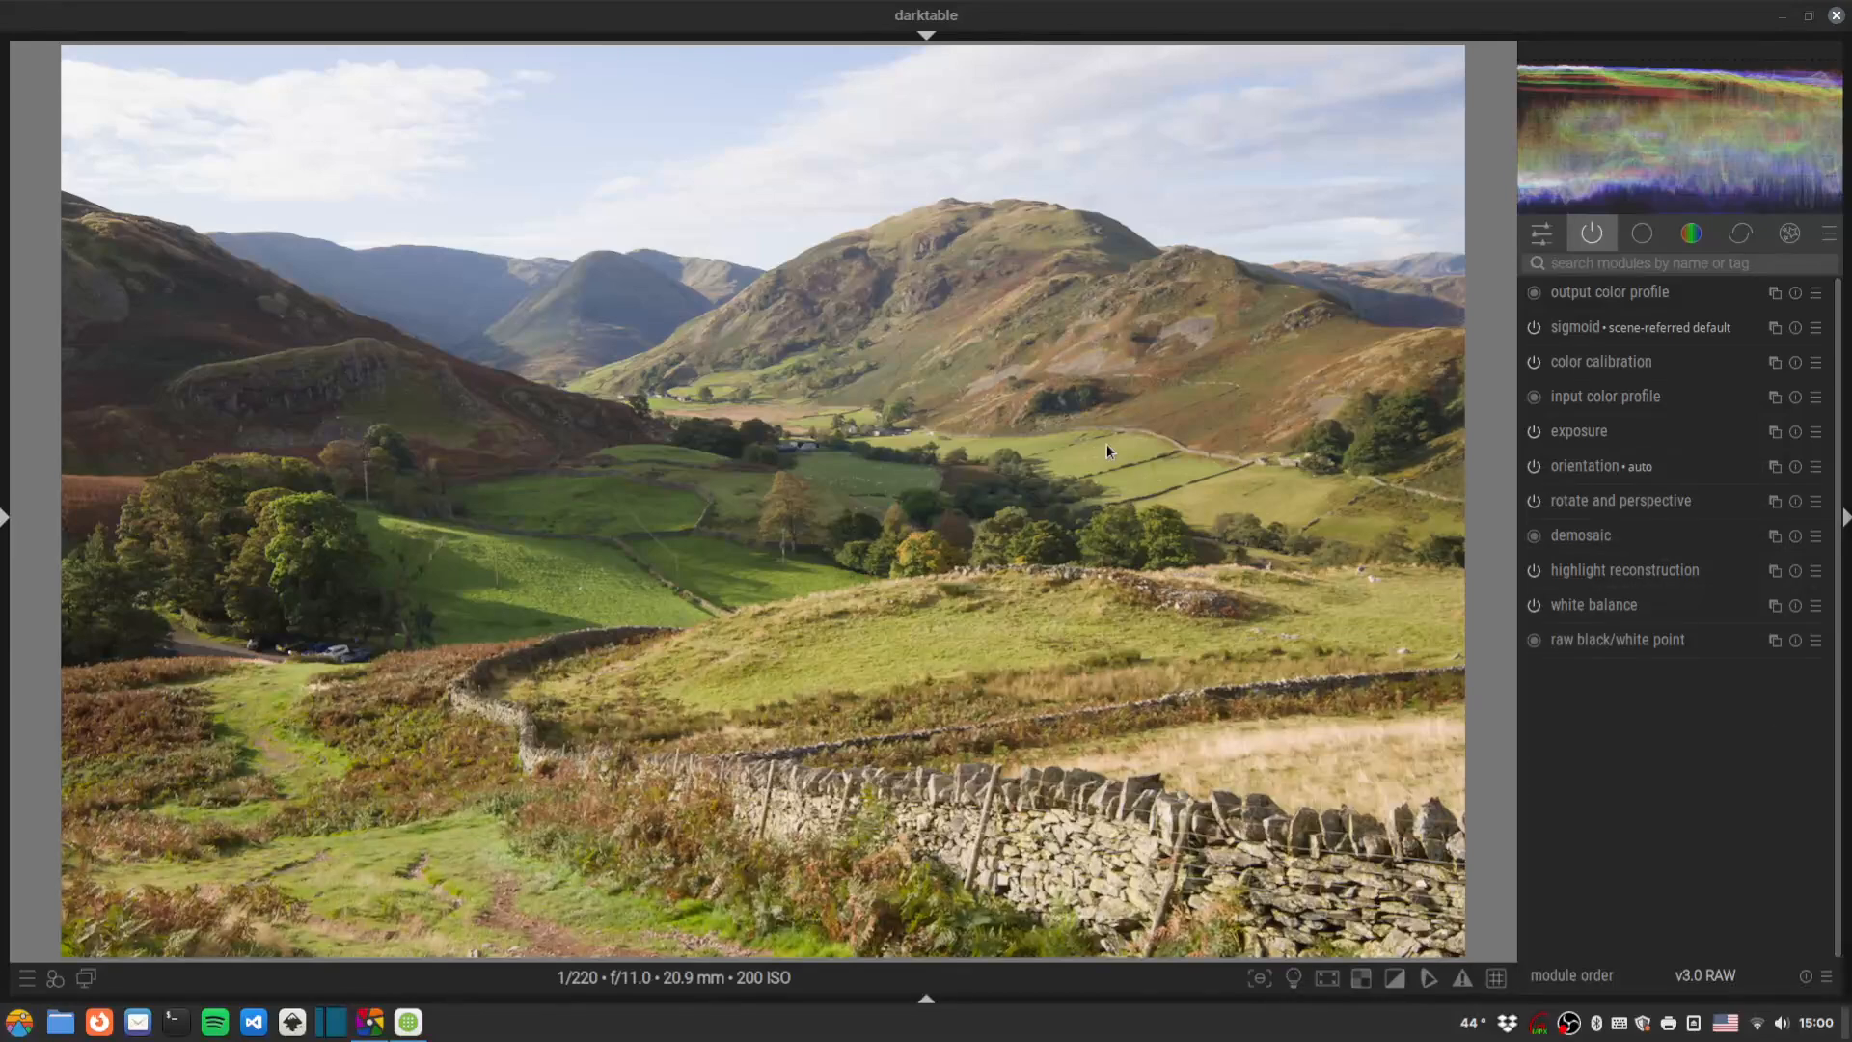
Find and open the color balance rgb module, and set global vibrance to -5.61% and contrast to +1.70%.
click(1580, 261)
text(rgb)
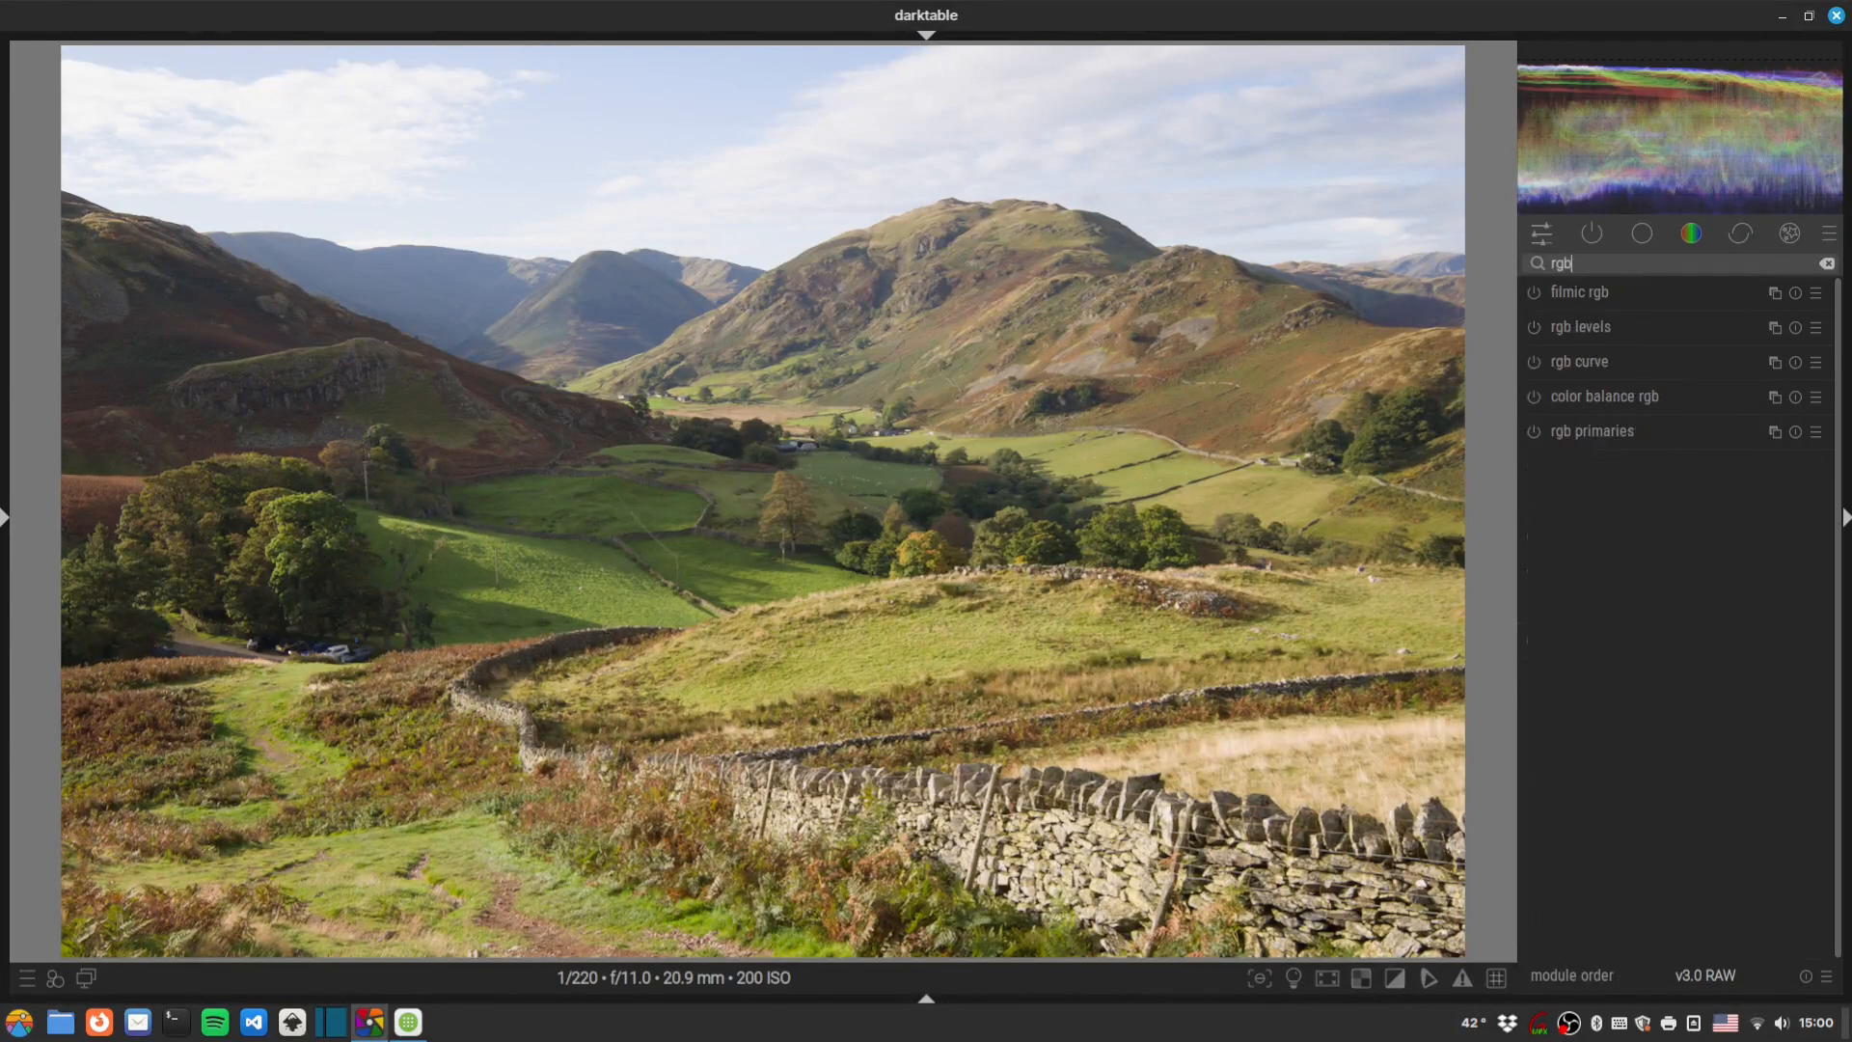
click(1590, 403)
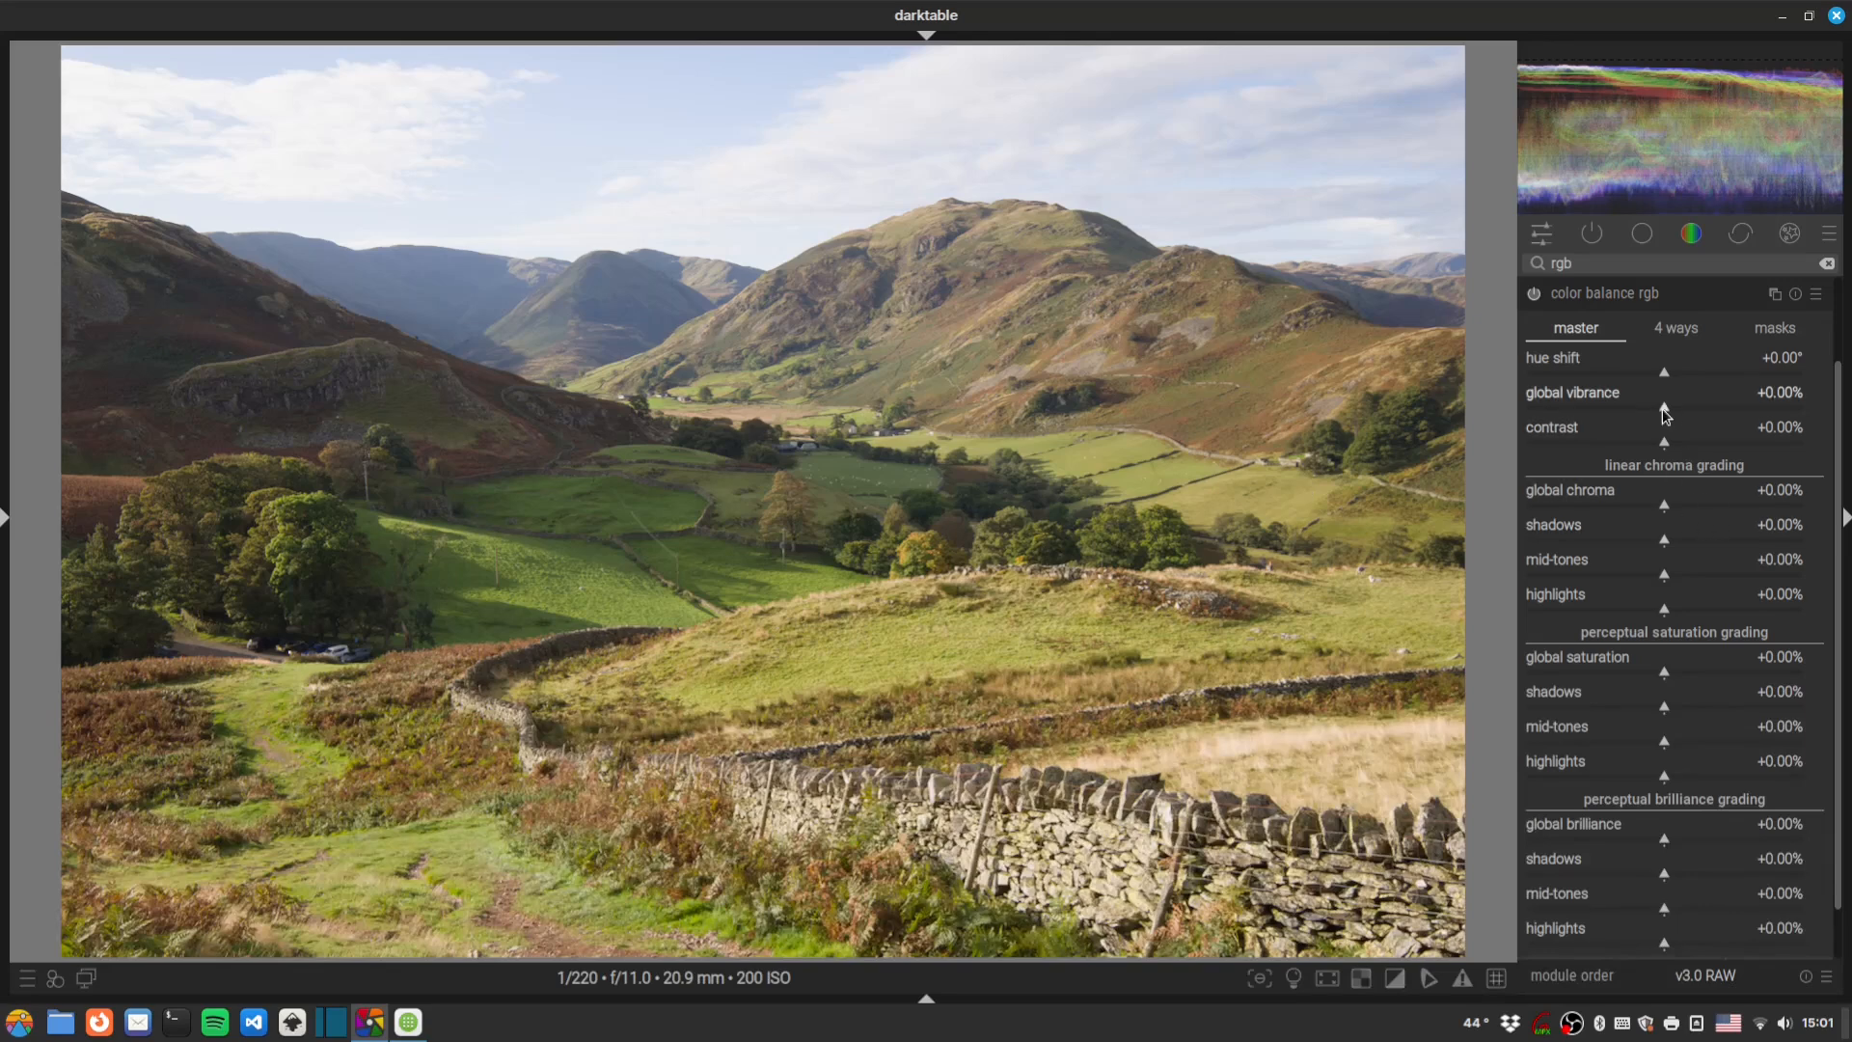
drag(1671, 415, 1650, 415)
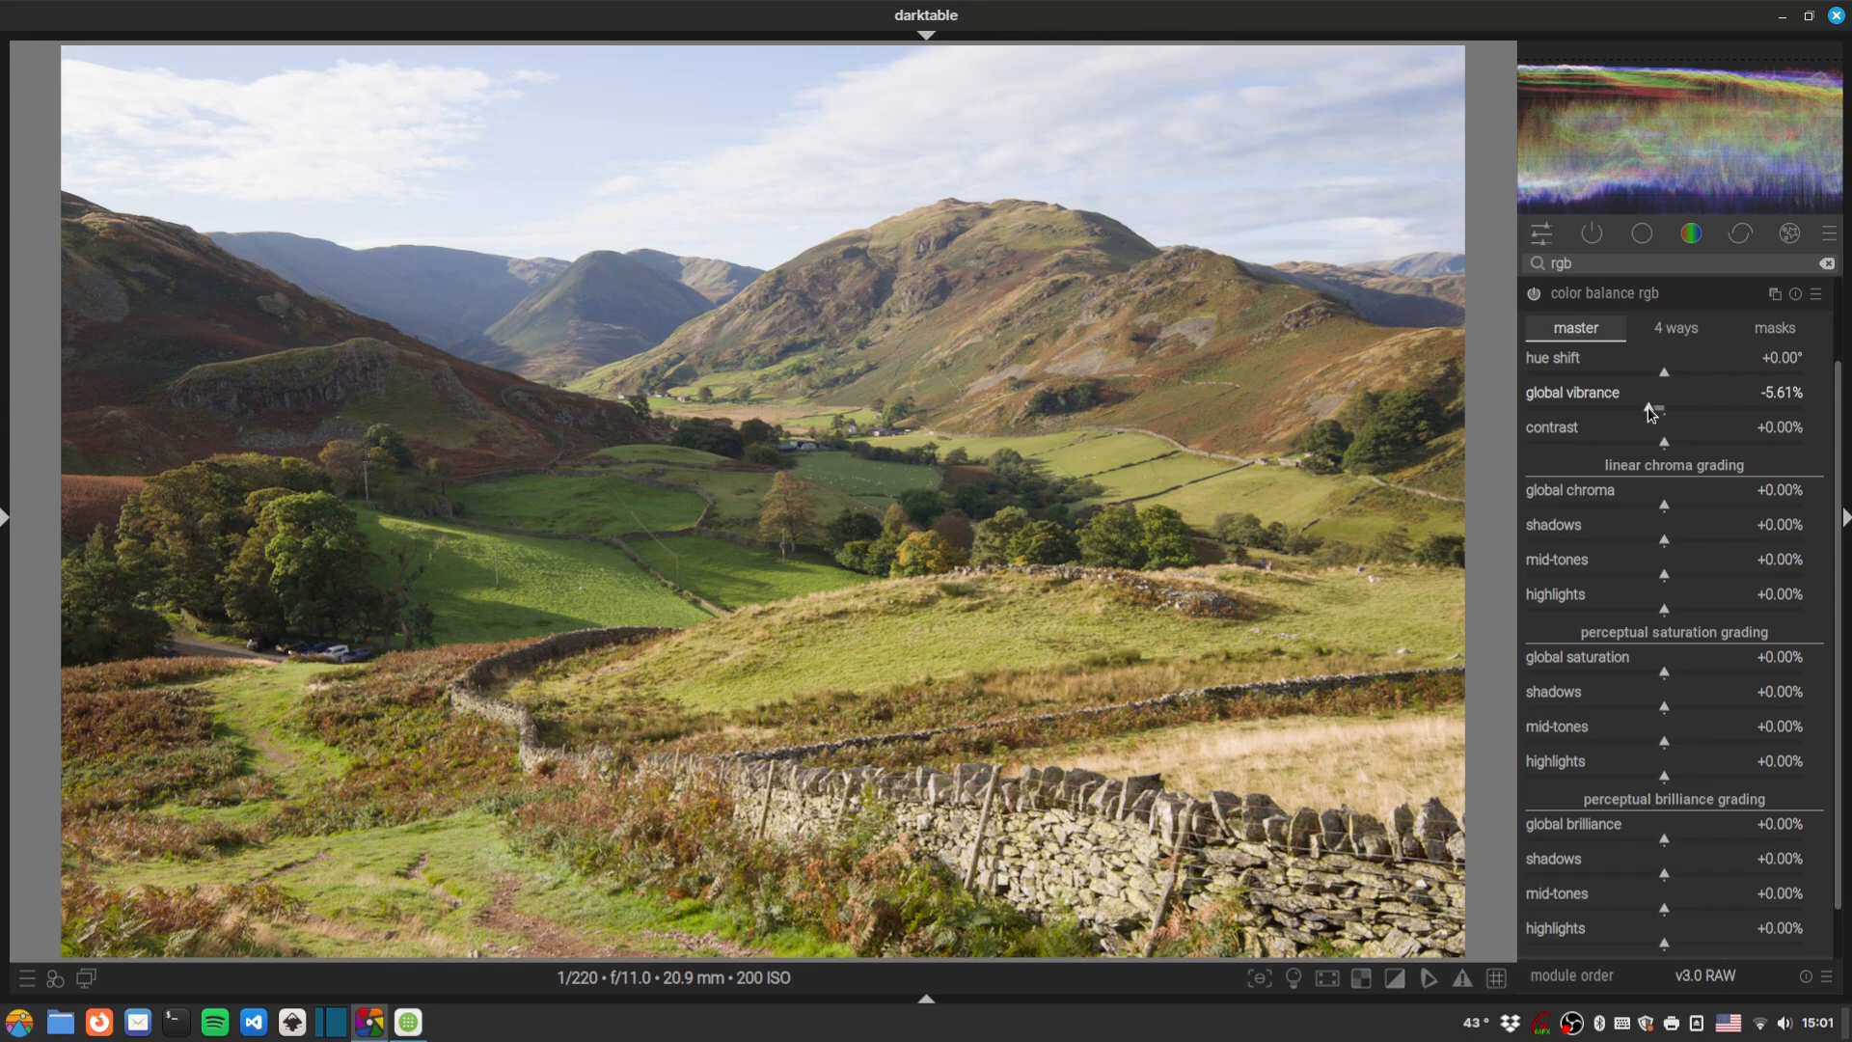
drag(1659, 433, 1670, 447)
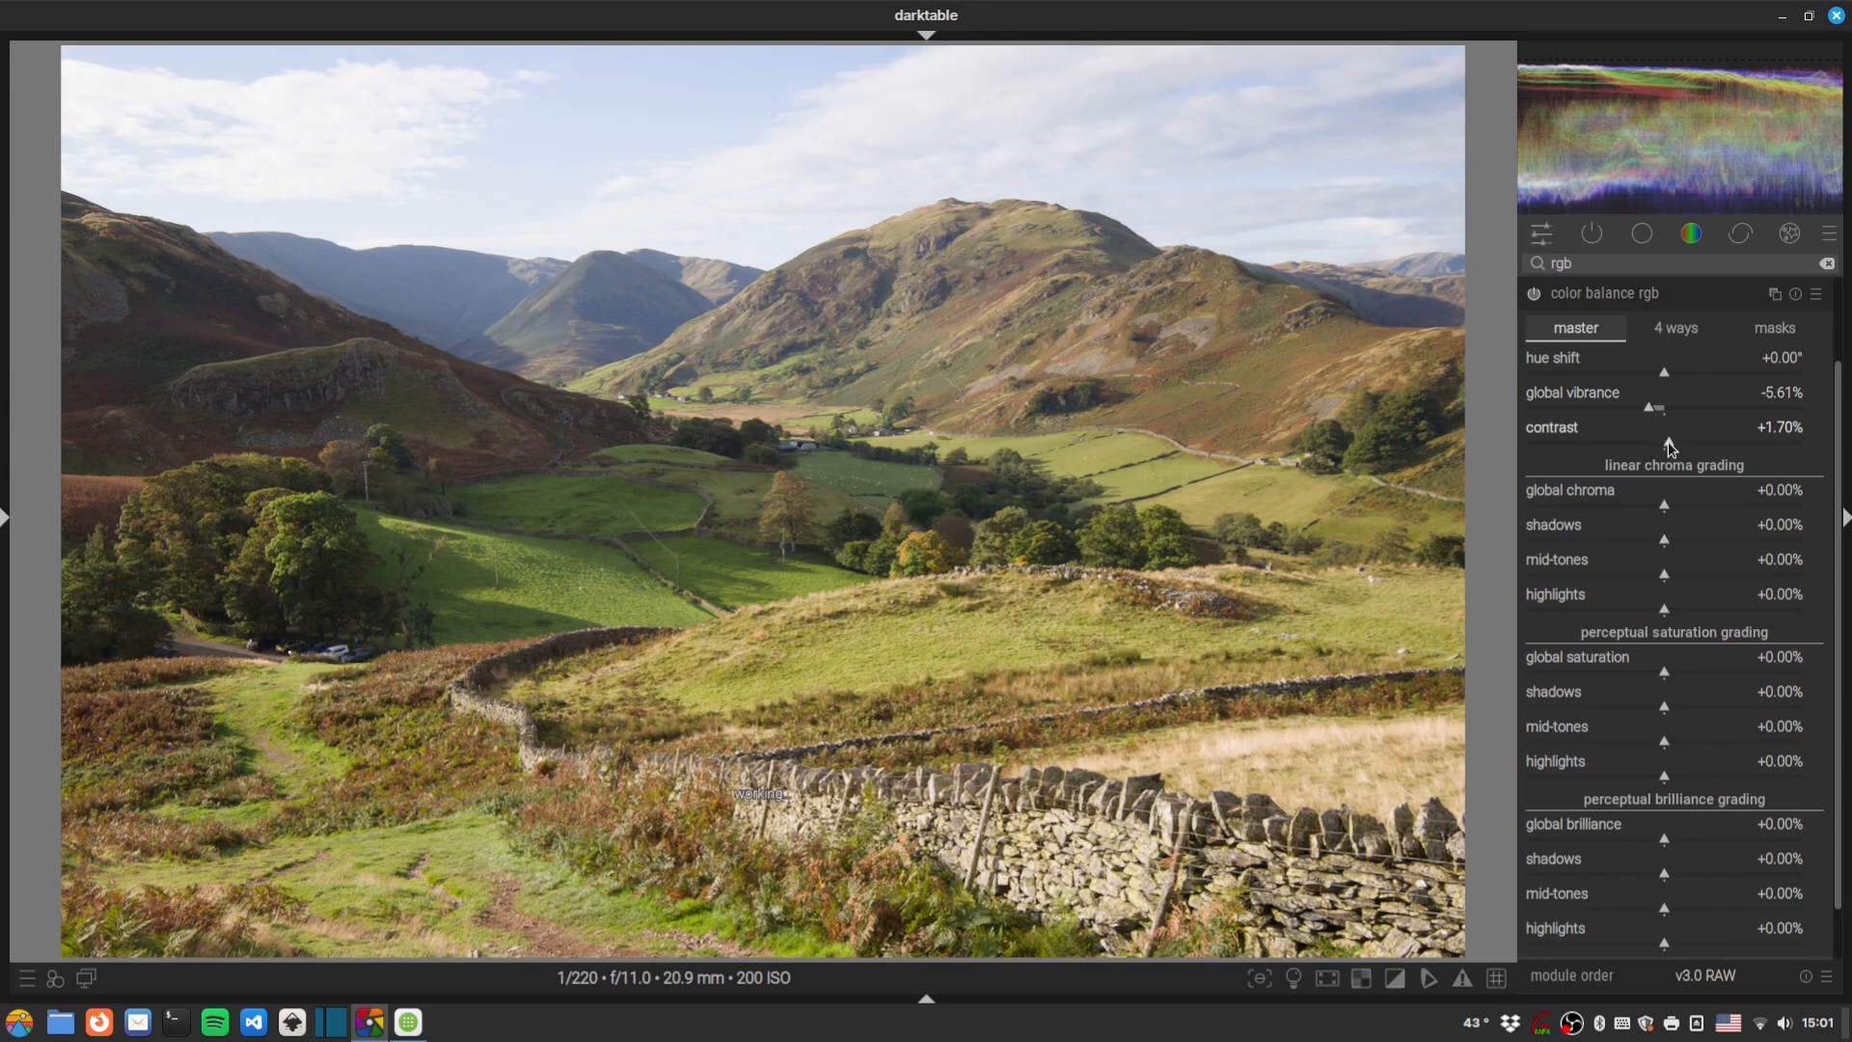
In perceptual grading, set saturation shadows +2.36%, mid-tones +1.93%, highlights +0.98%, and brilliance shadows -15.57%, mid-tones +11.81%, highlights +7.35%.
drag(1663, 702, 1666, 784)
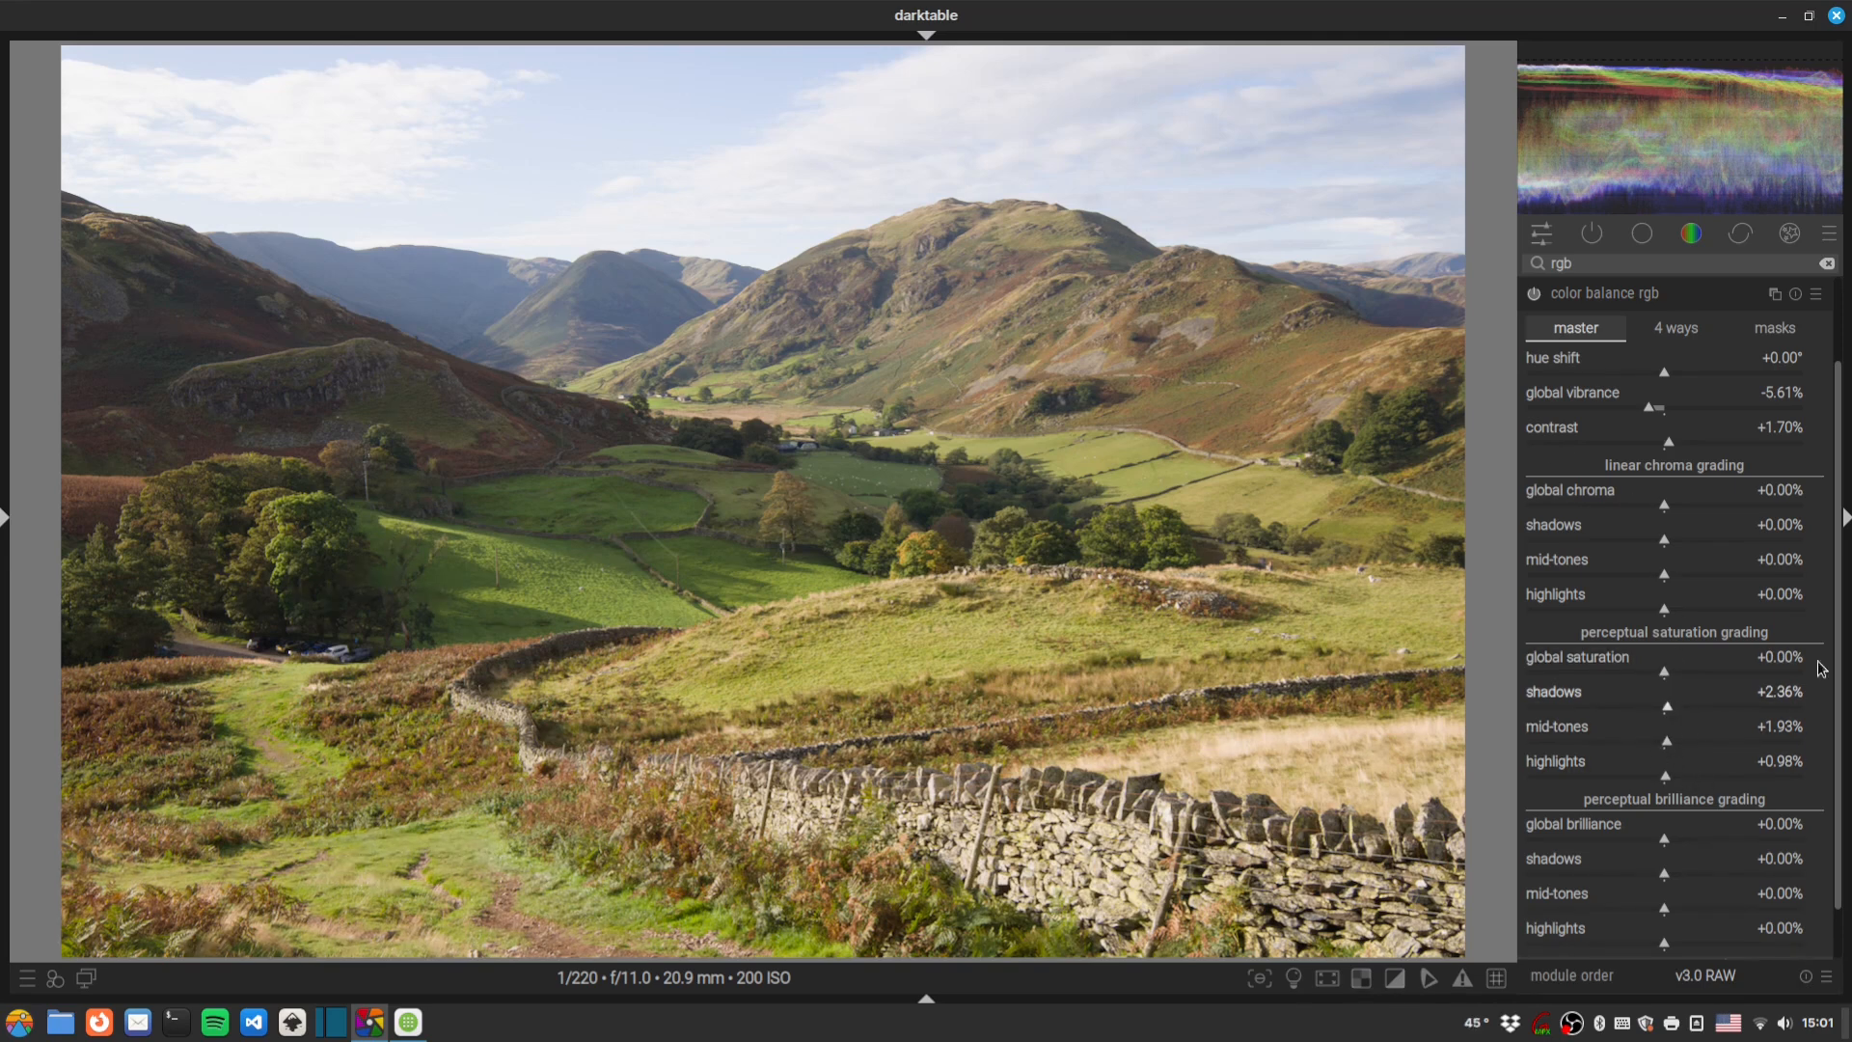
scroll(1839, 665, down, 2)
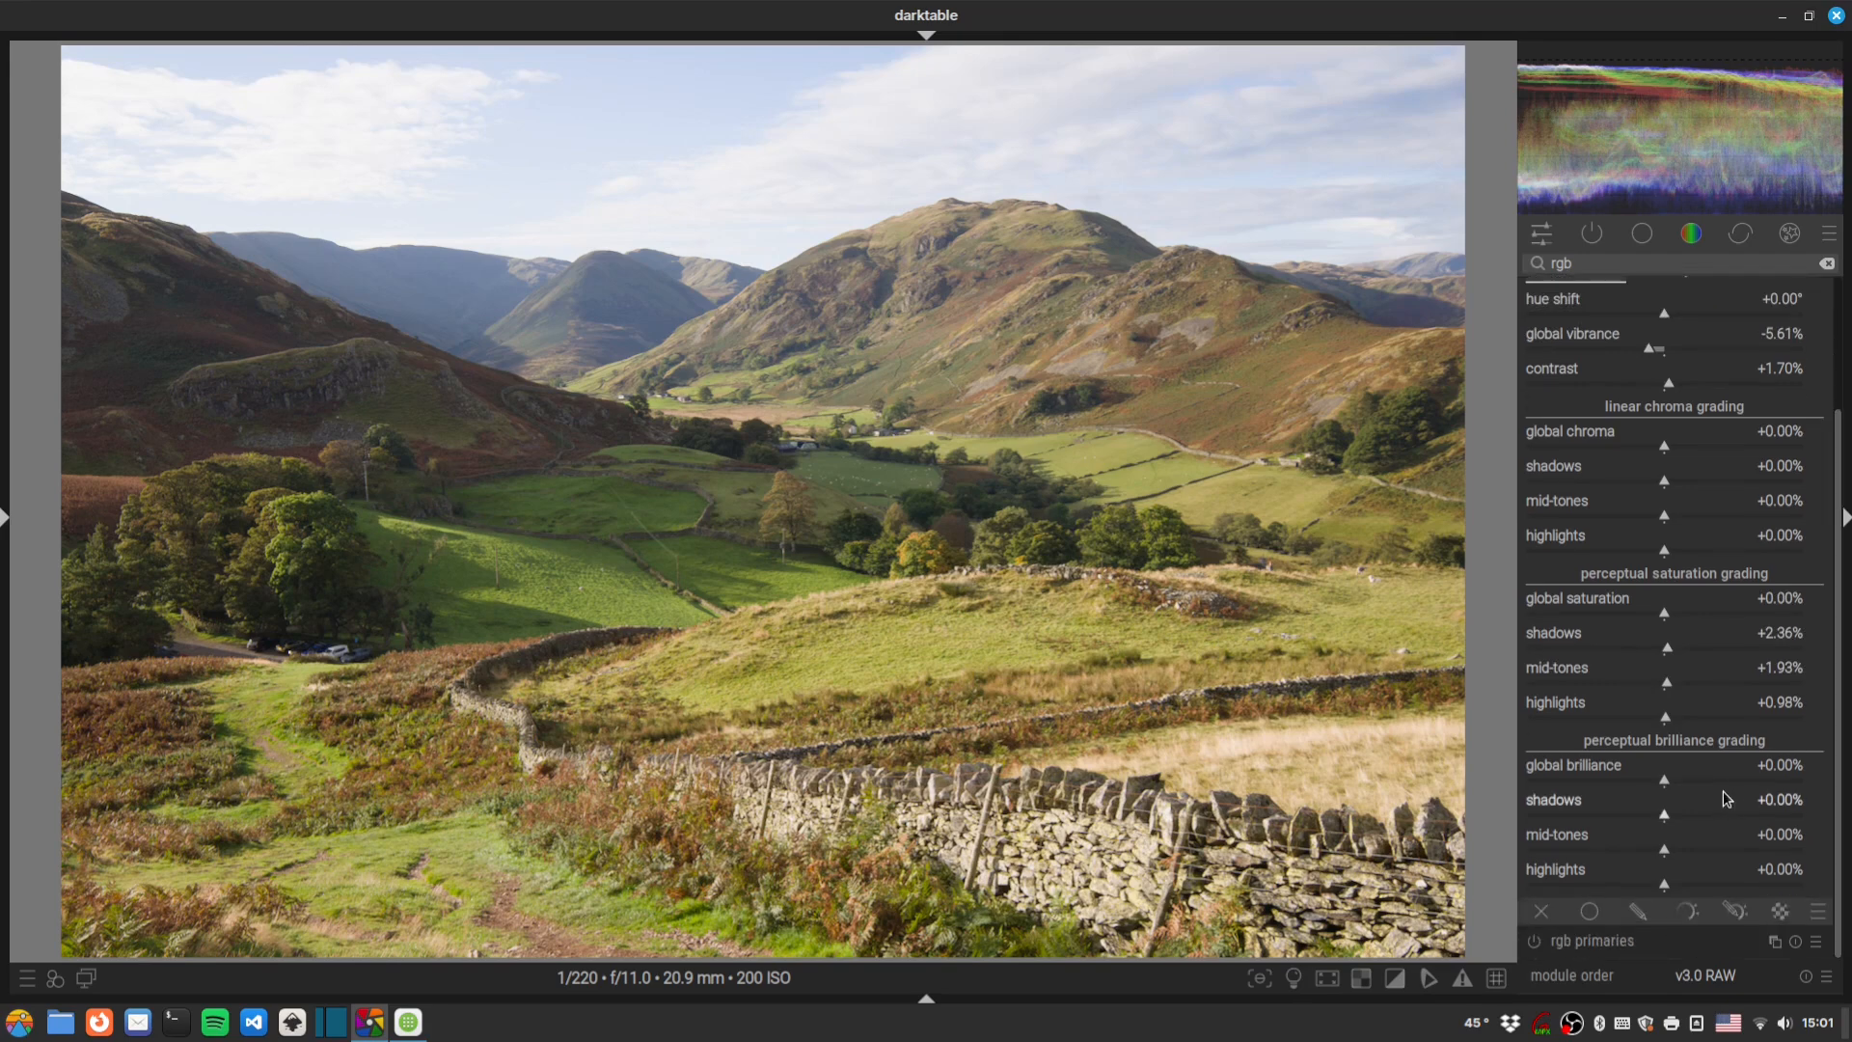
mouse_move(1667, 818)
mouse_down()
mouse_move(1634, 820)
mouse_move(1690, 852)
mouse_move(1676, 884)
mouse_up()
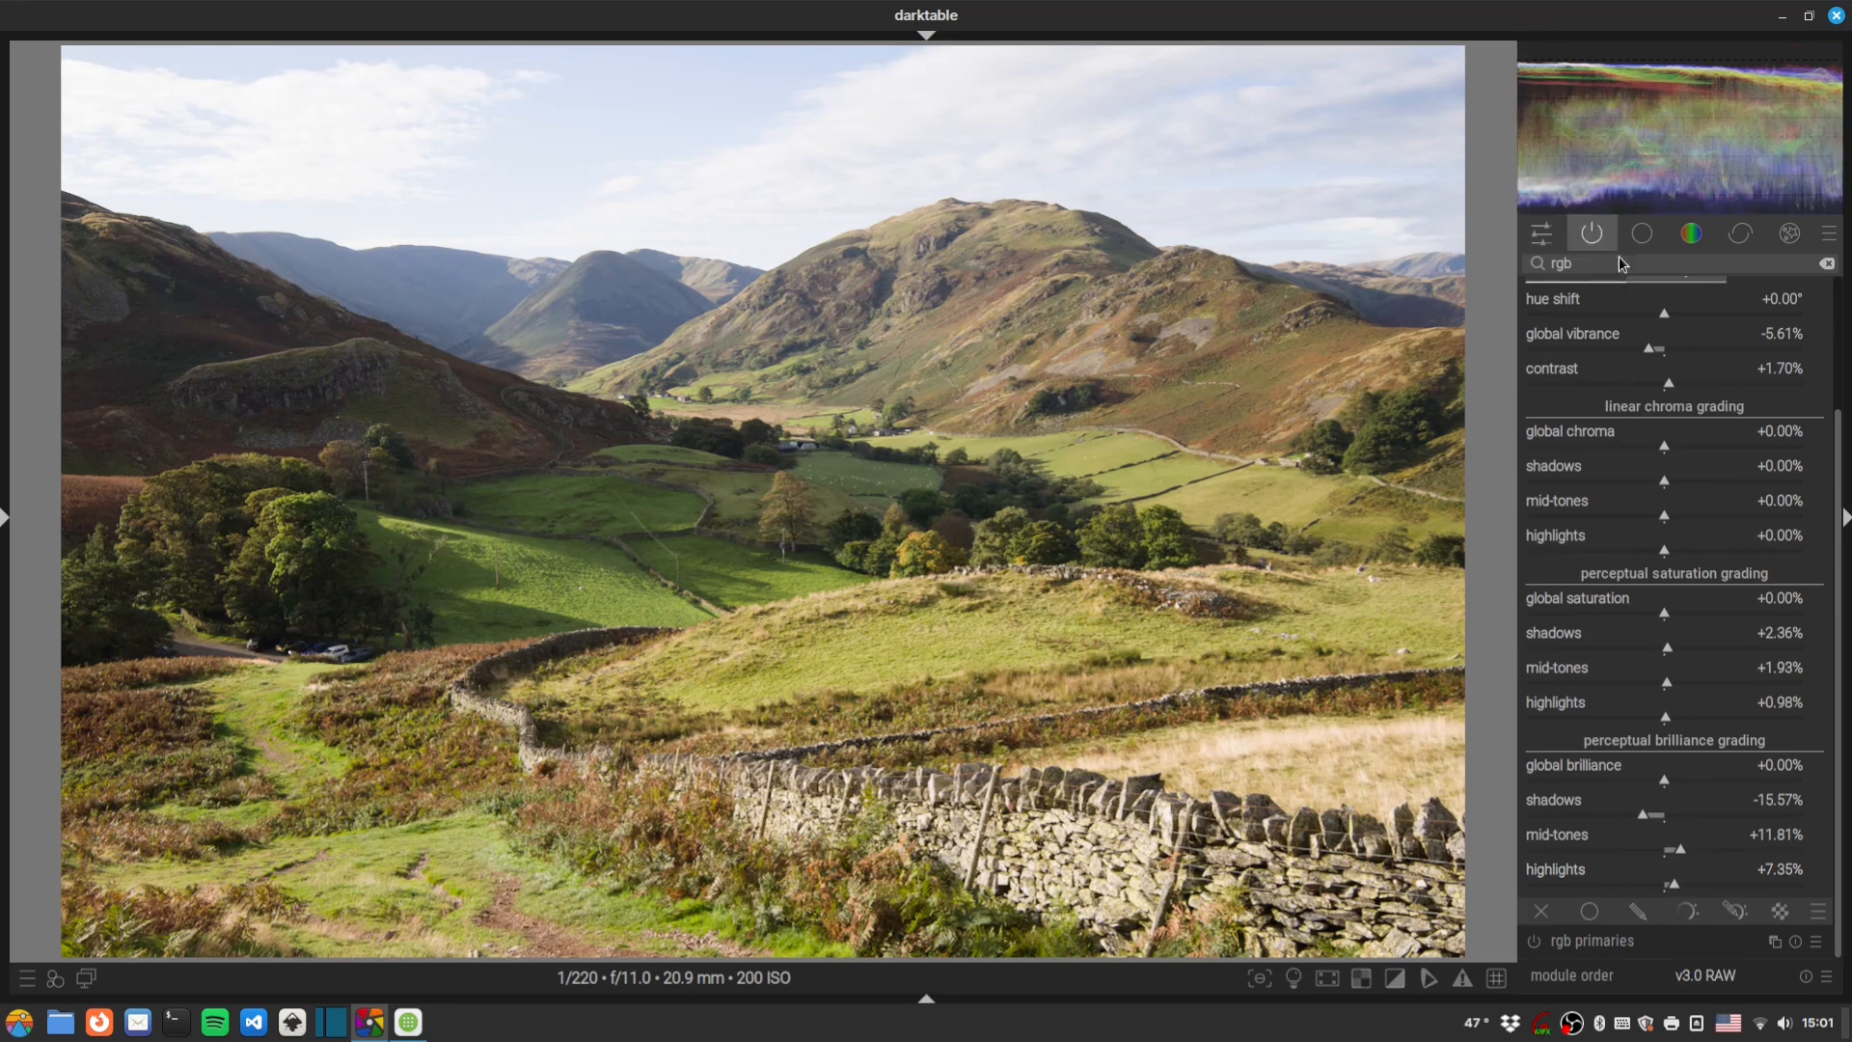
scroll(1678, 434, up, 3)
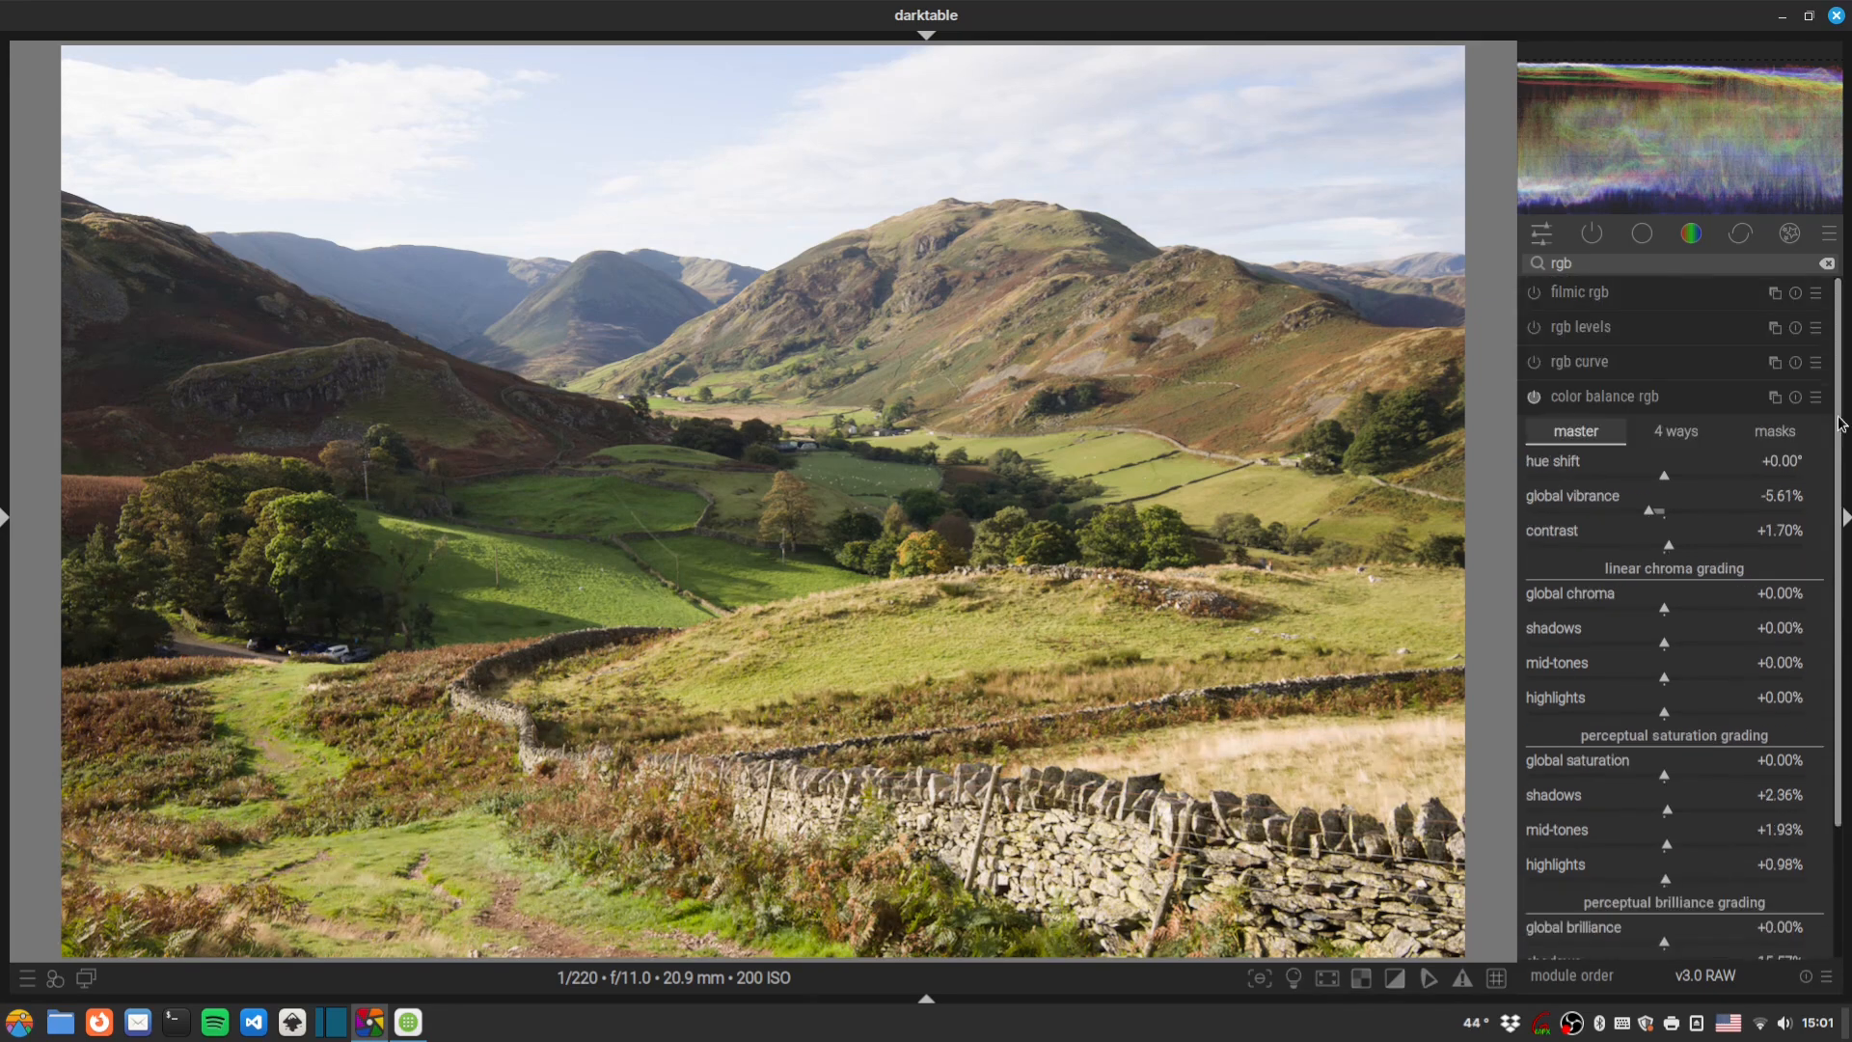
click(1678, 431)
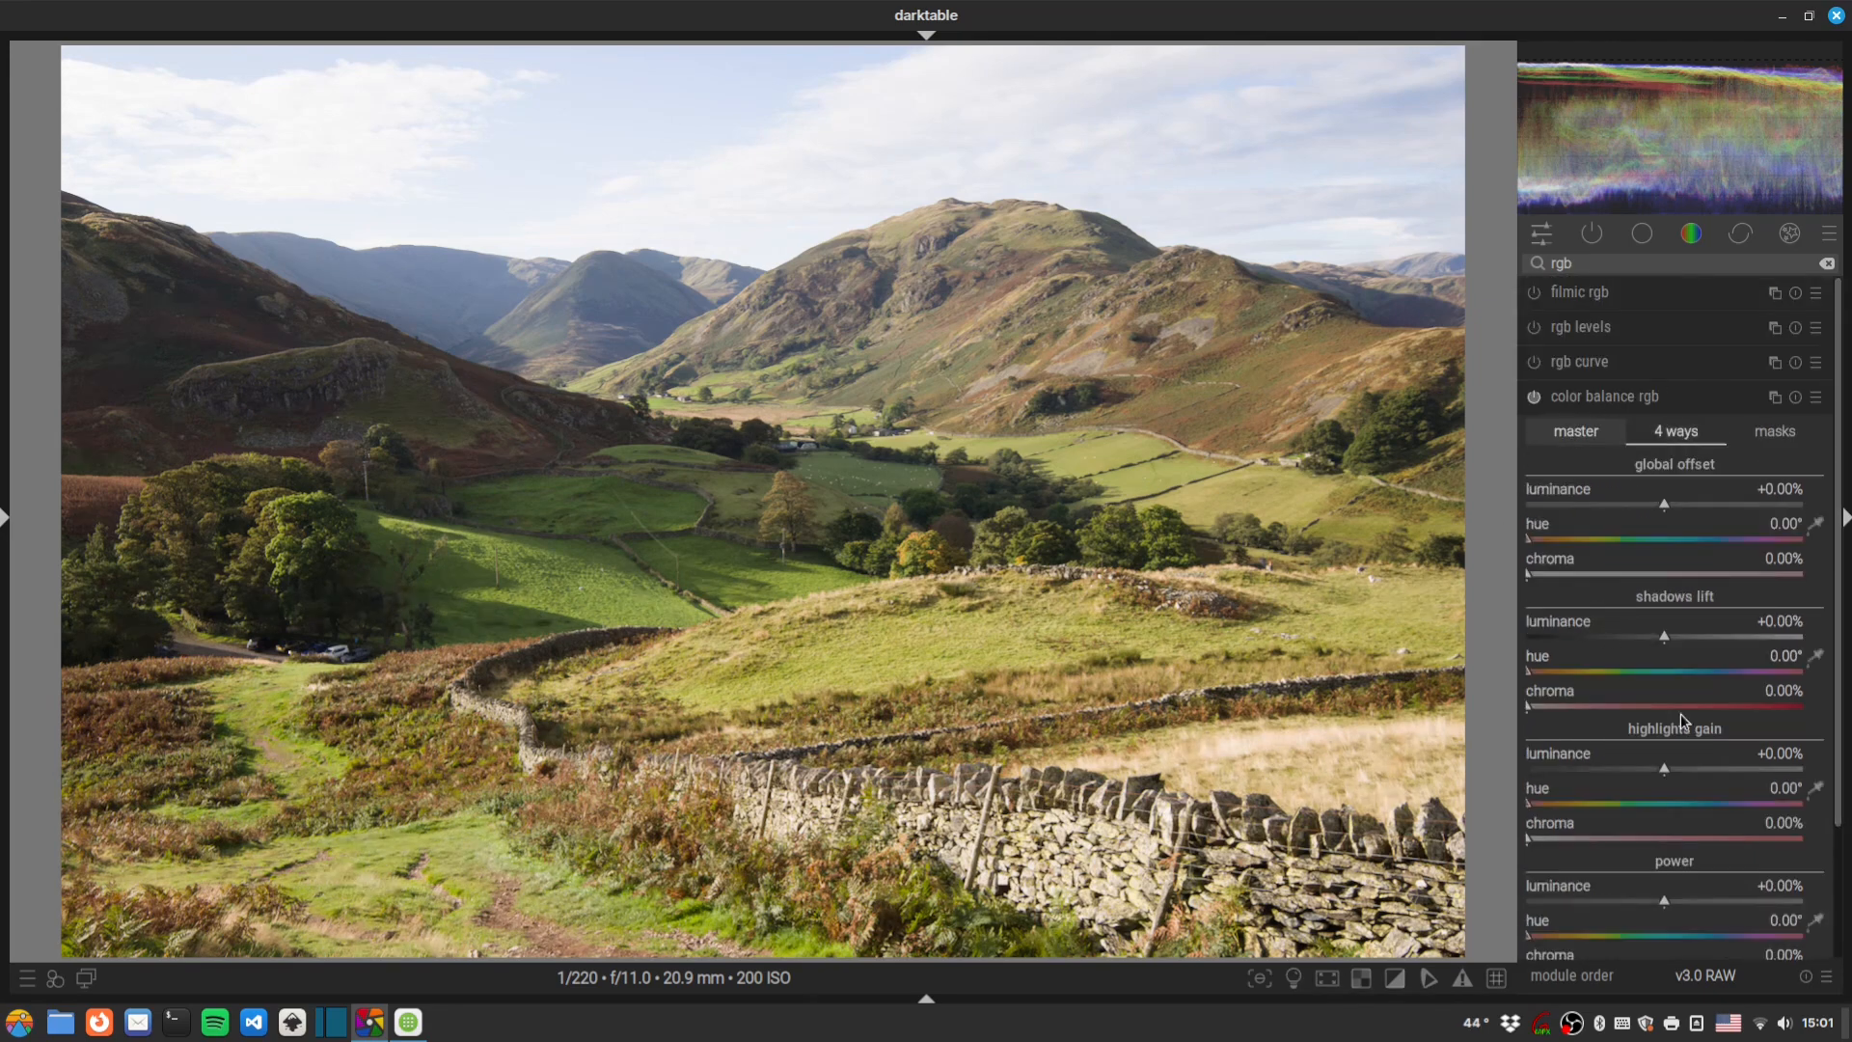
scroll(1597, 652, down, 3)
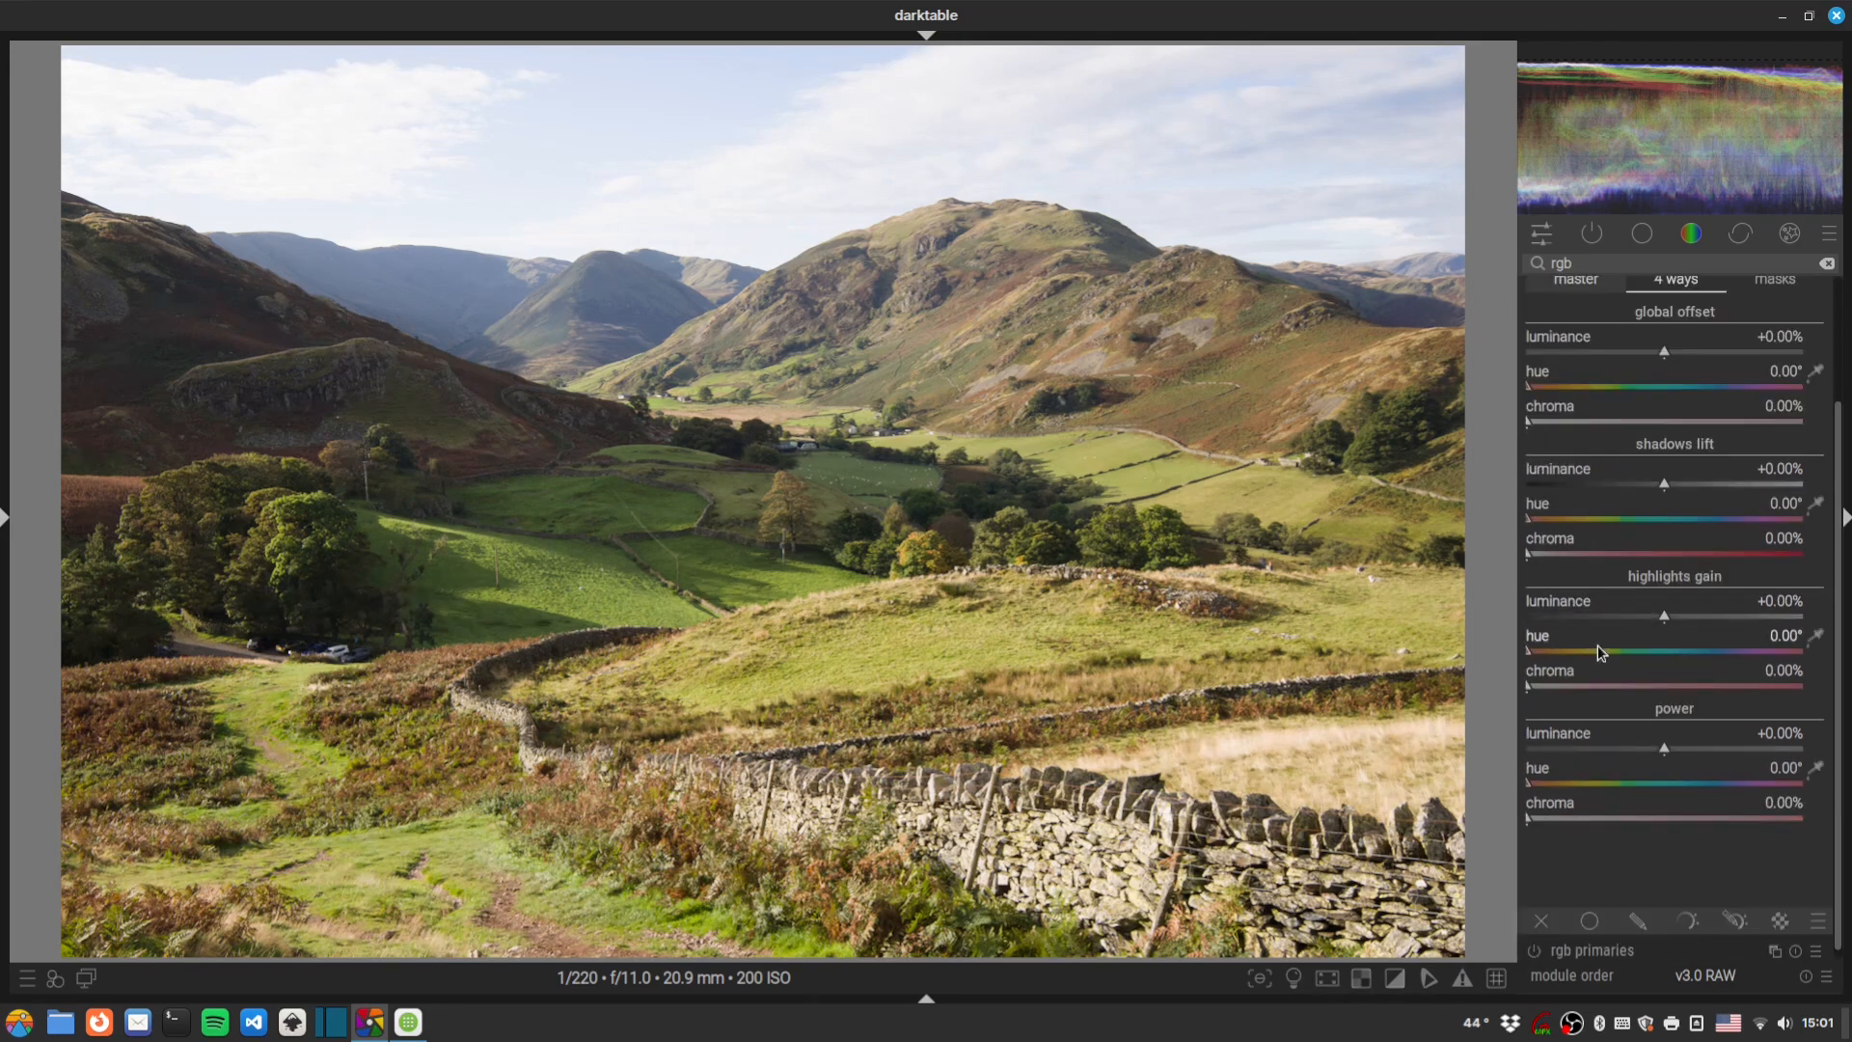
click(1596, 286)
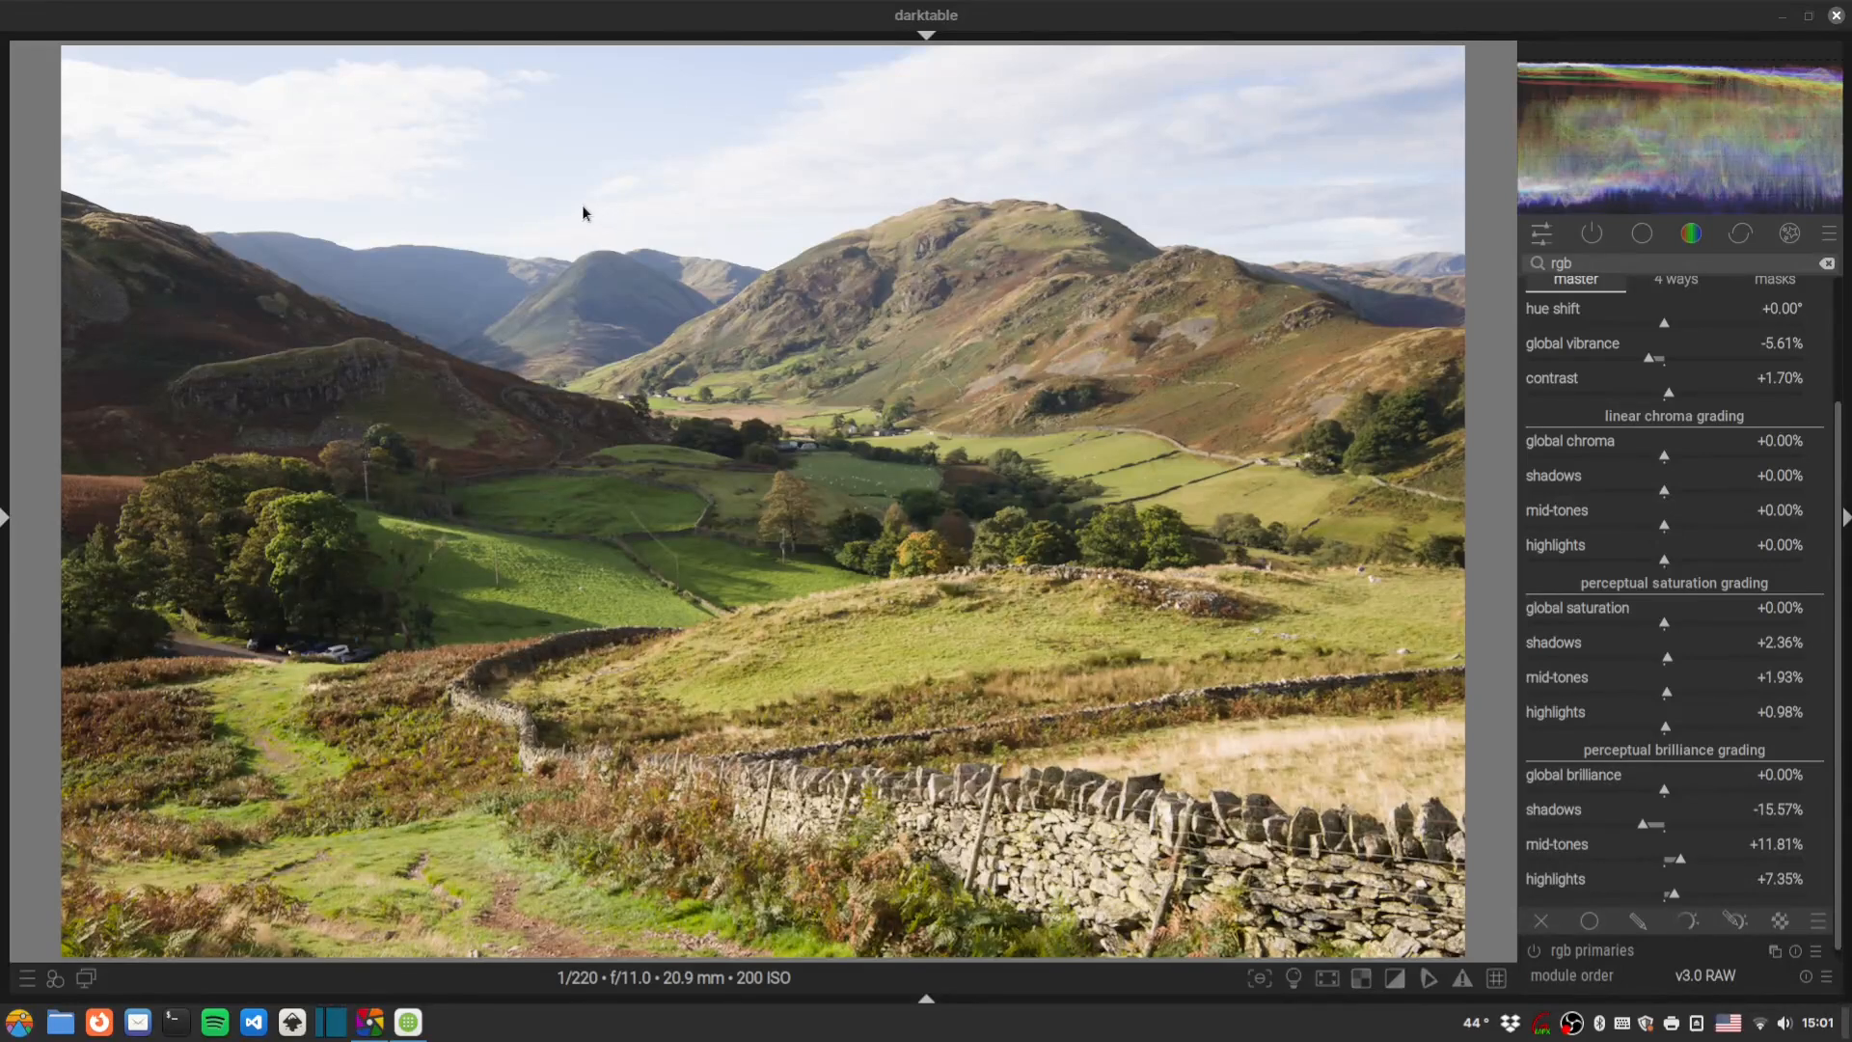
Find and open rgb primaries, and set red hue -3.1°, red purity +6.4%, green hue -3.8°, green purity -6.8%, blue hue -6.1°, blue purity +12.9%.
click(1607, 266)
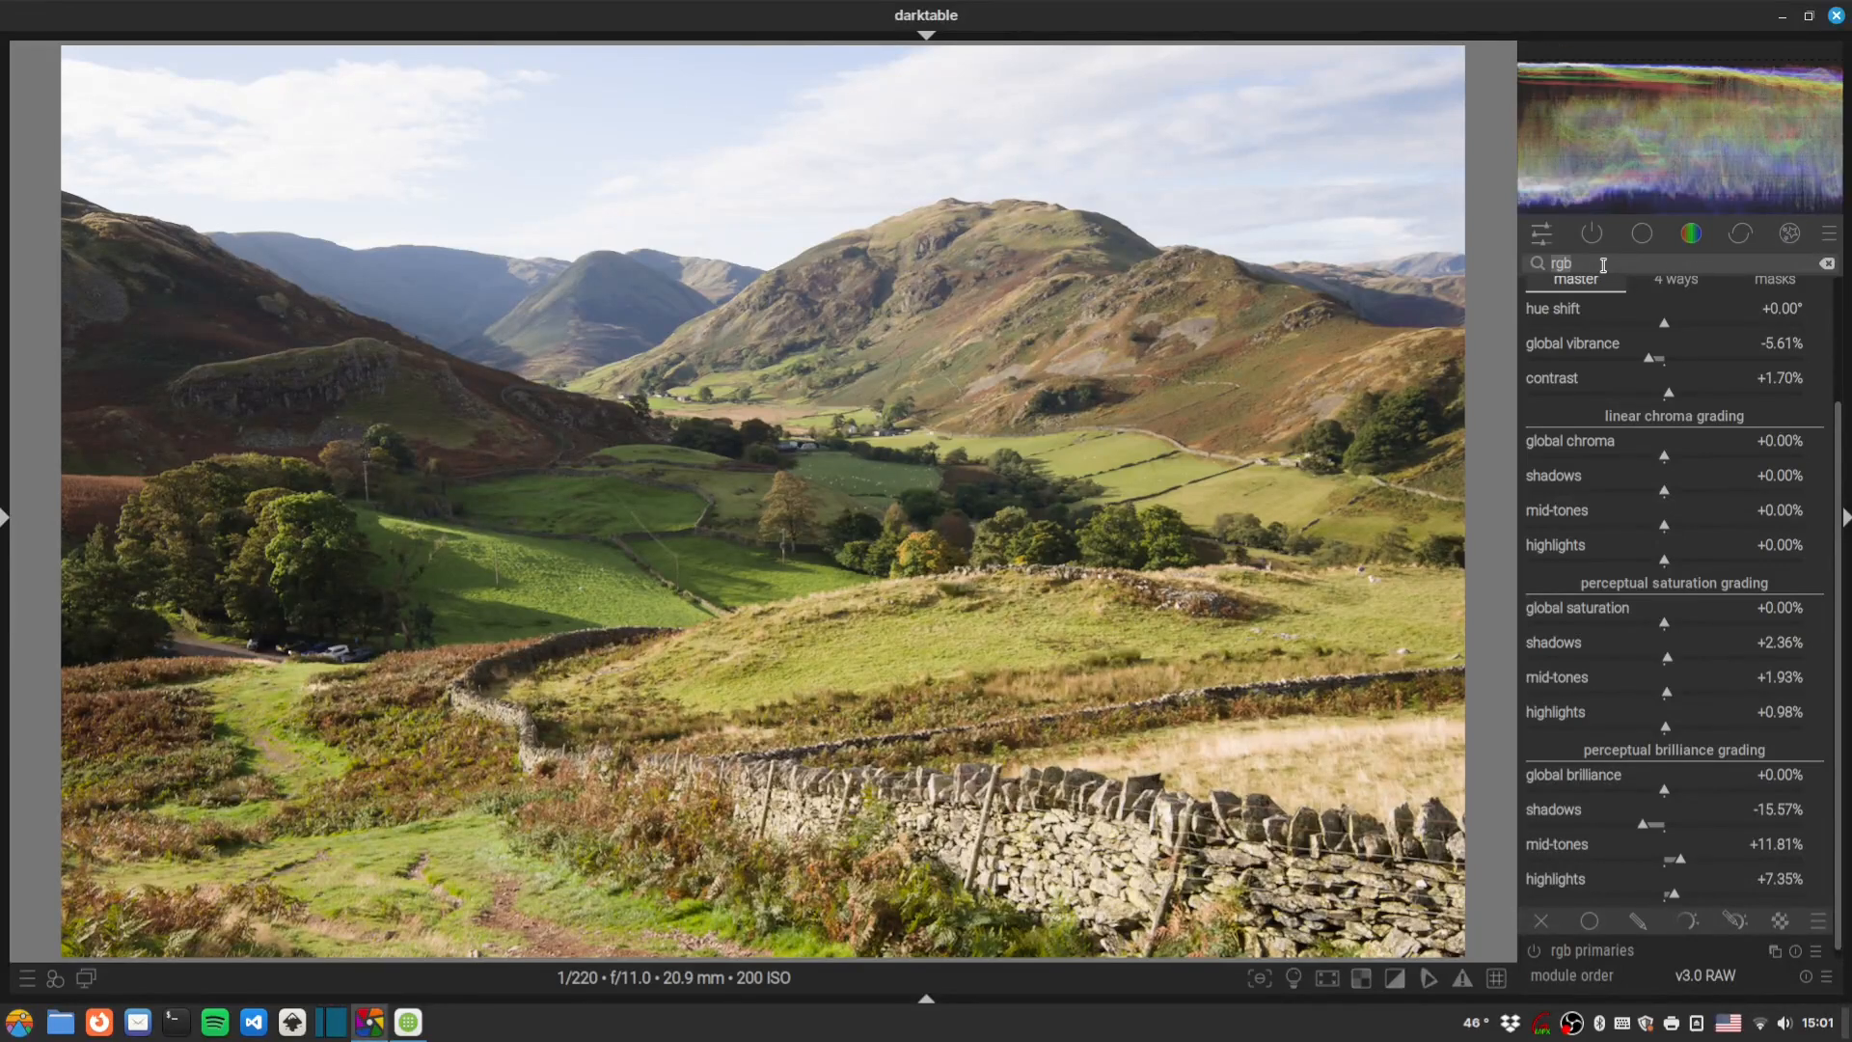
text(rgb pr)
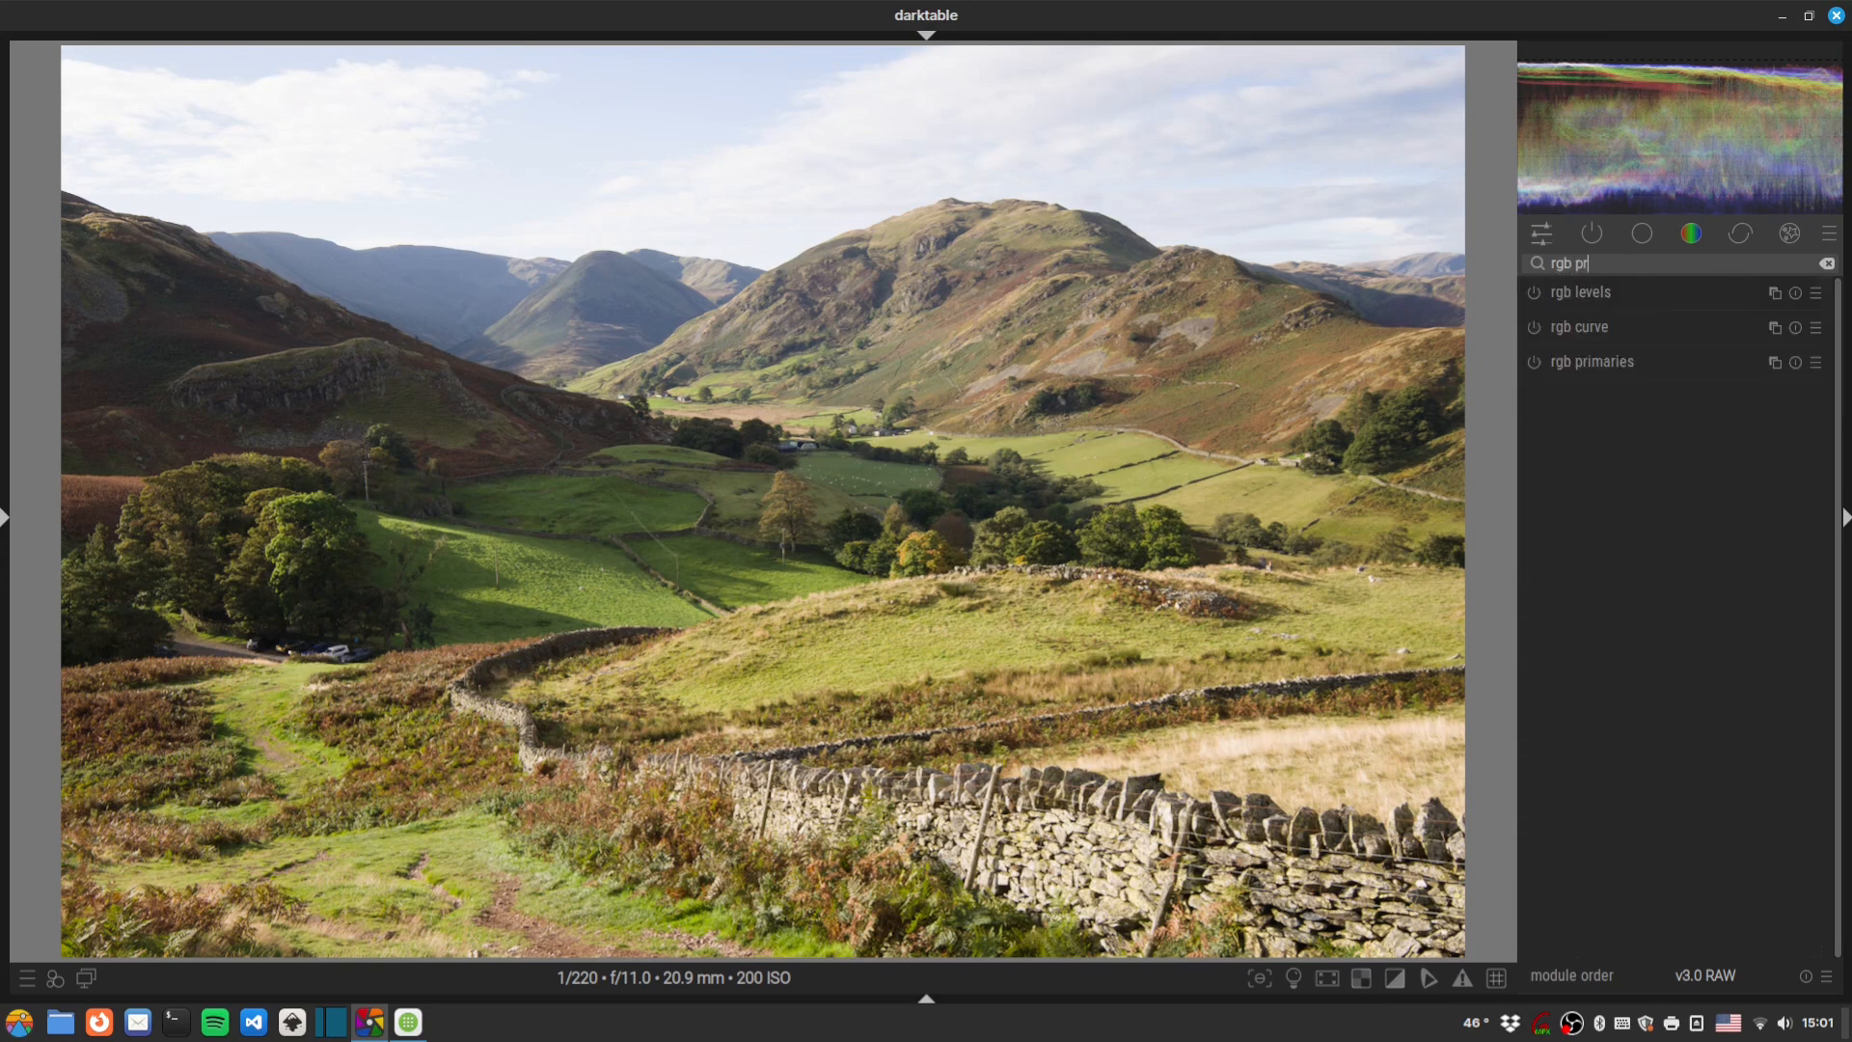
click(1583, 293)
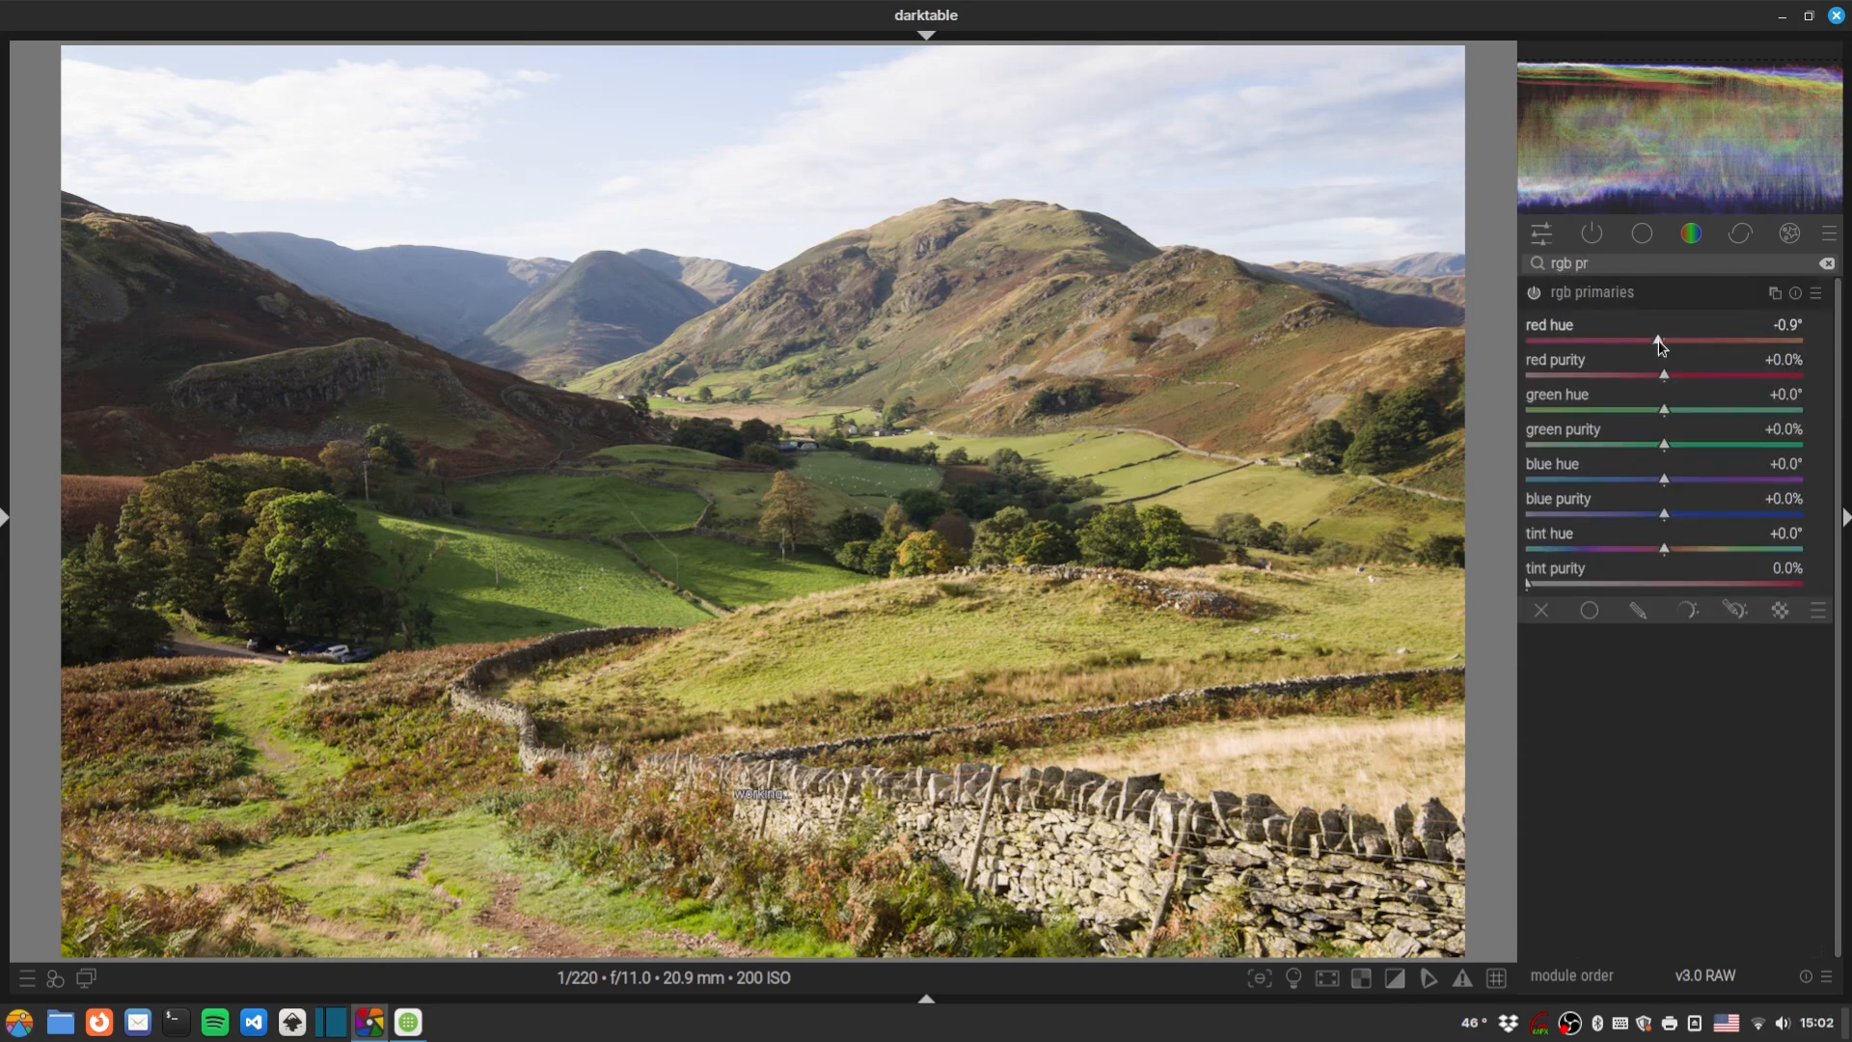
drag(1668, 343, 1641, 343)
click(1647, 339)
mouse_move(1664, 375)
mouse_down()
mouse_move(1688, 380)
mouse_move(1681, 340)
mouse_move(1642, 339)
mouse_up()
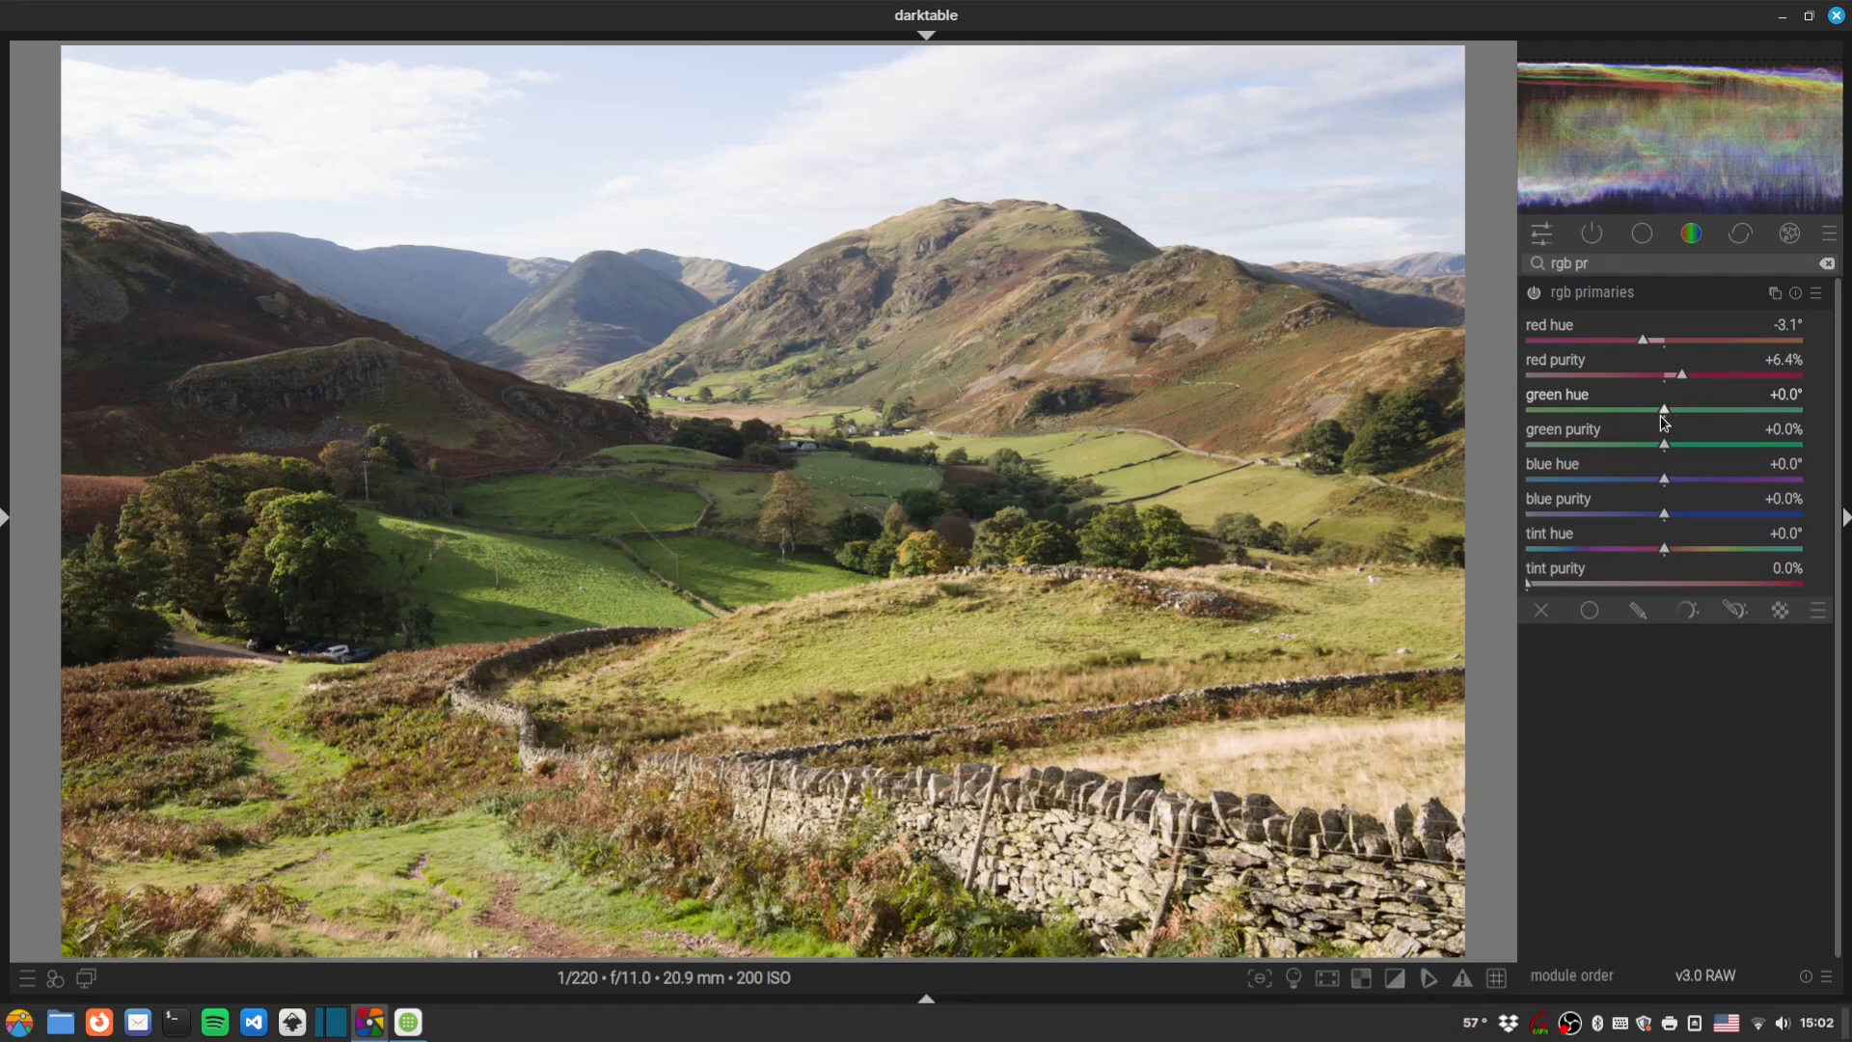
mouse_move(1661, 413)
mouse_down()
mouse_move(1637, 412)
mouse_move(1703, 444)
mouse_move(1639, 445)
mouse_move(1623, 477)
mouse_move(1719, 512)
mouse_move(1606, 478)
mouse_move(1626, 483)
mouse_up()
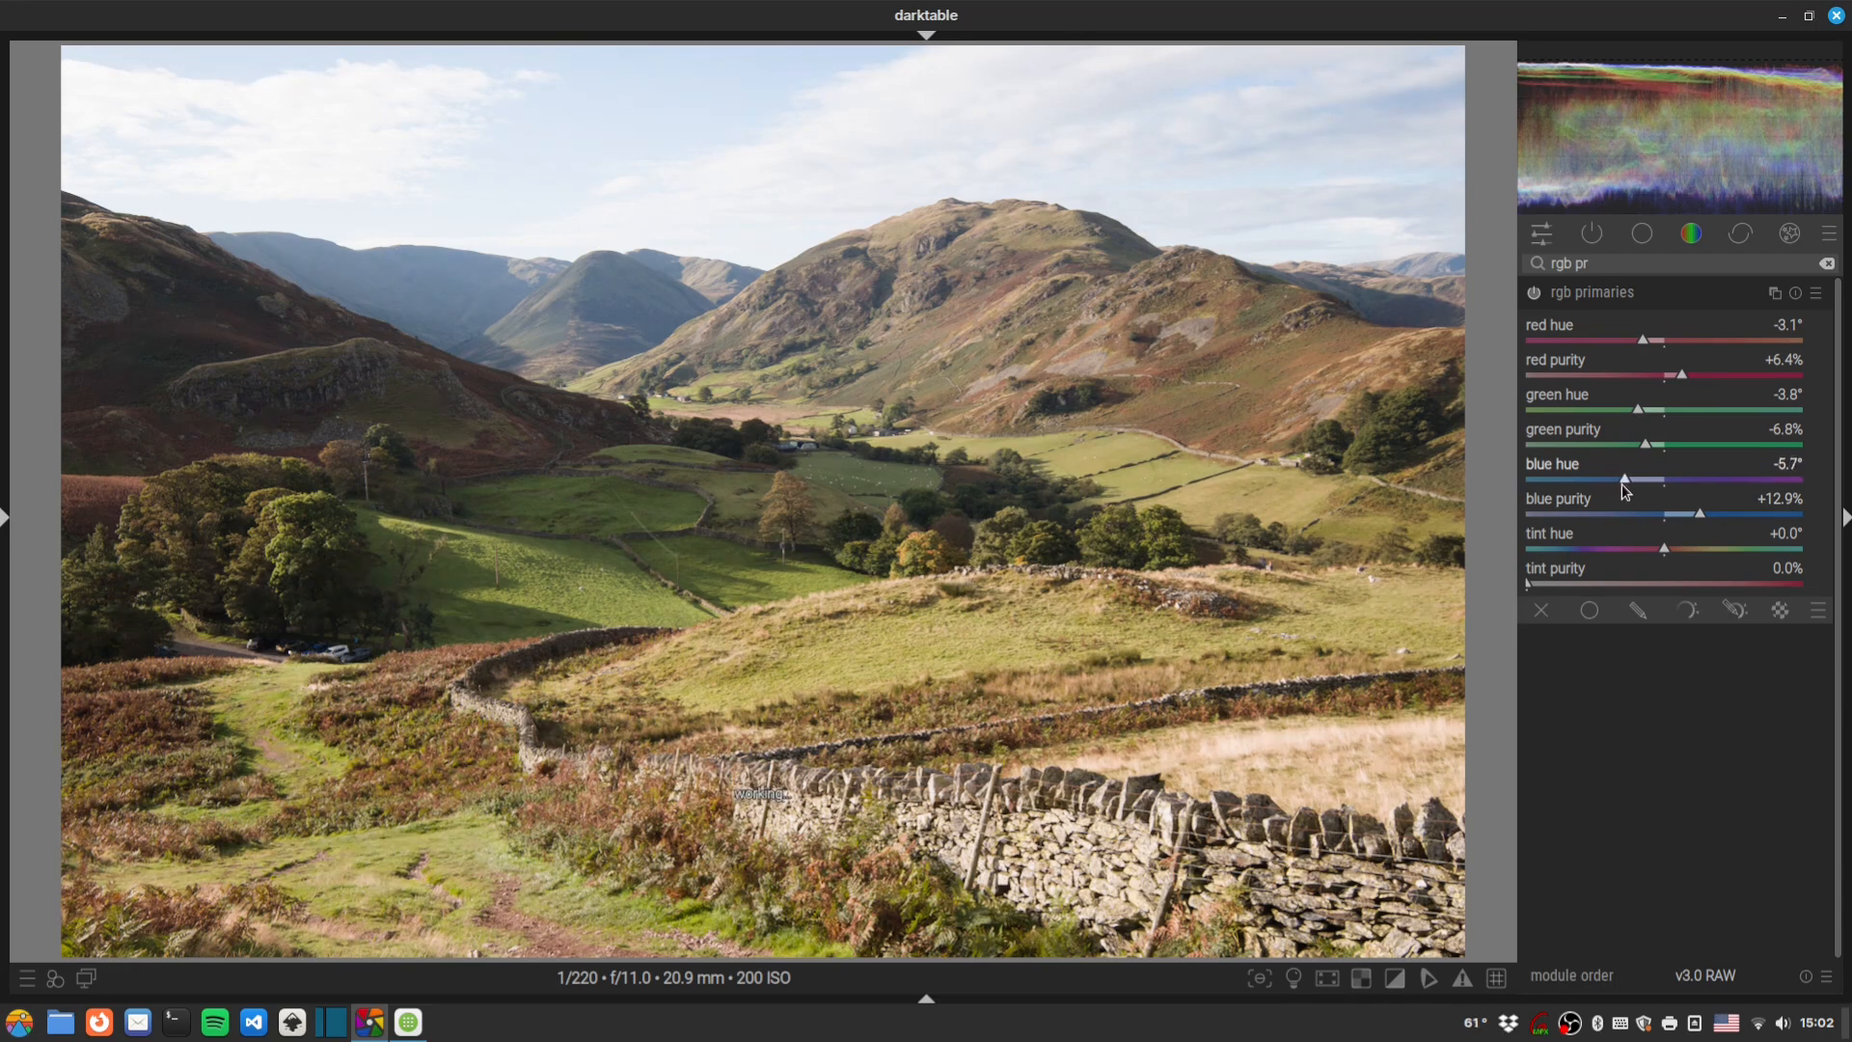
Compare the photo with rgb primaries off and on, leave it on, and collapse the module.
click(1536, 291)
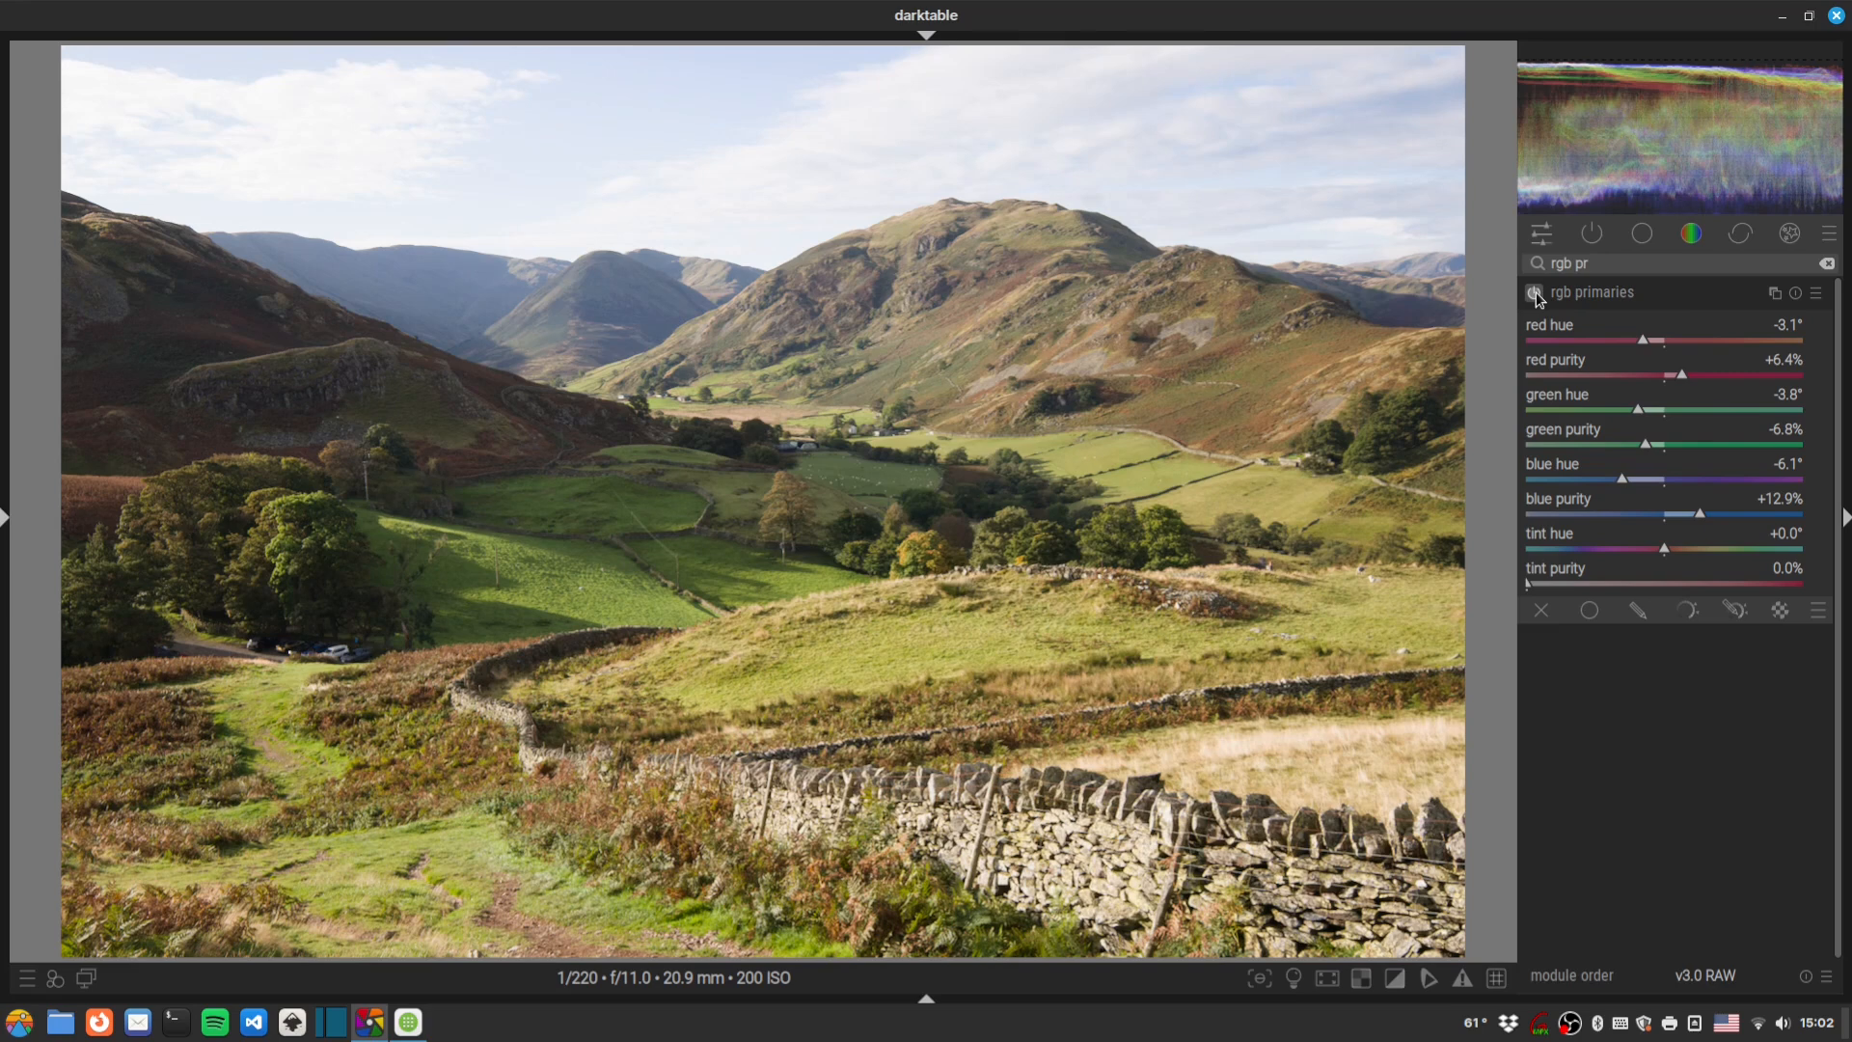
click(1536, 291)
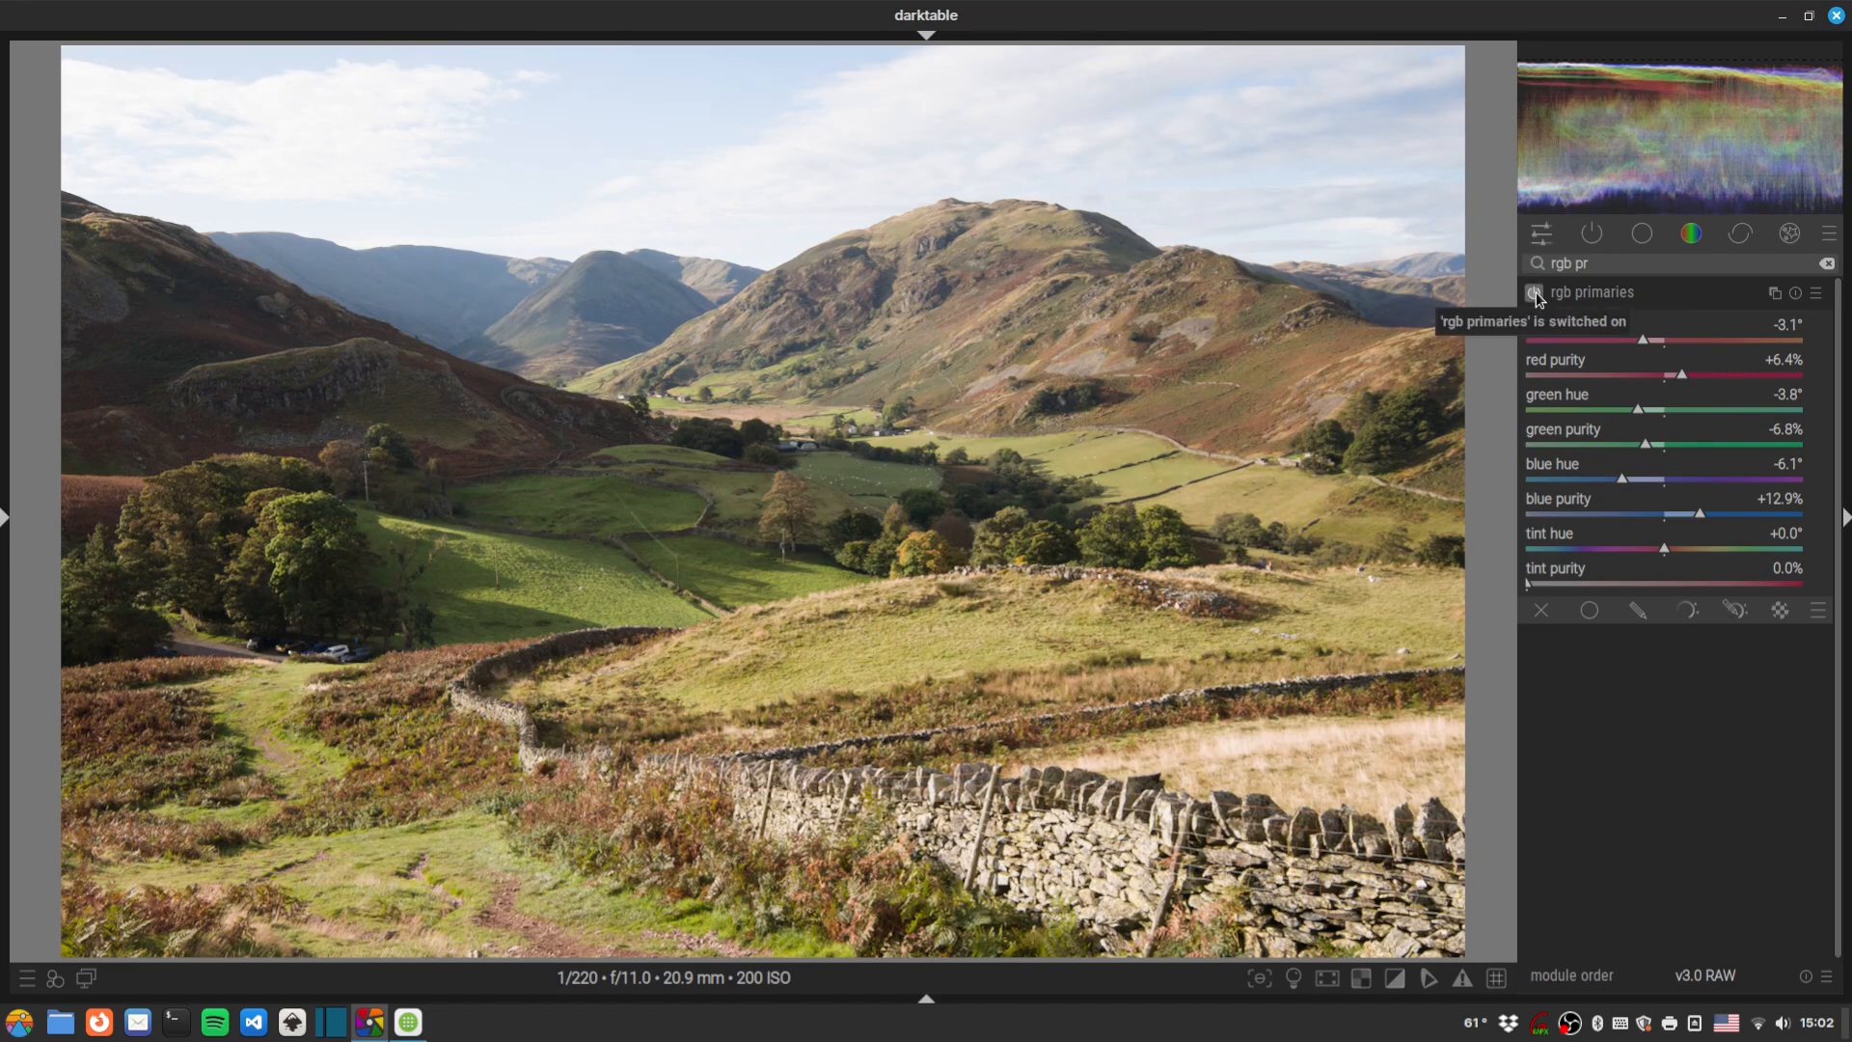
click(1536, 291)
click(1536, 291)
click(1536, 293)
click(1535, 292)
click(1601, 292)
Find and open the color equalizer, sample the sky and green field with its picker, and slightly lower blue, yellow-green and green saturation.
triple_click(1667, 263)
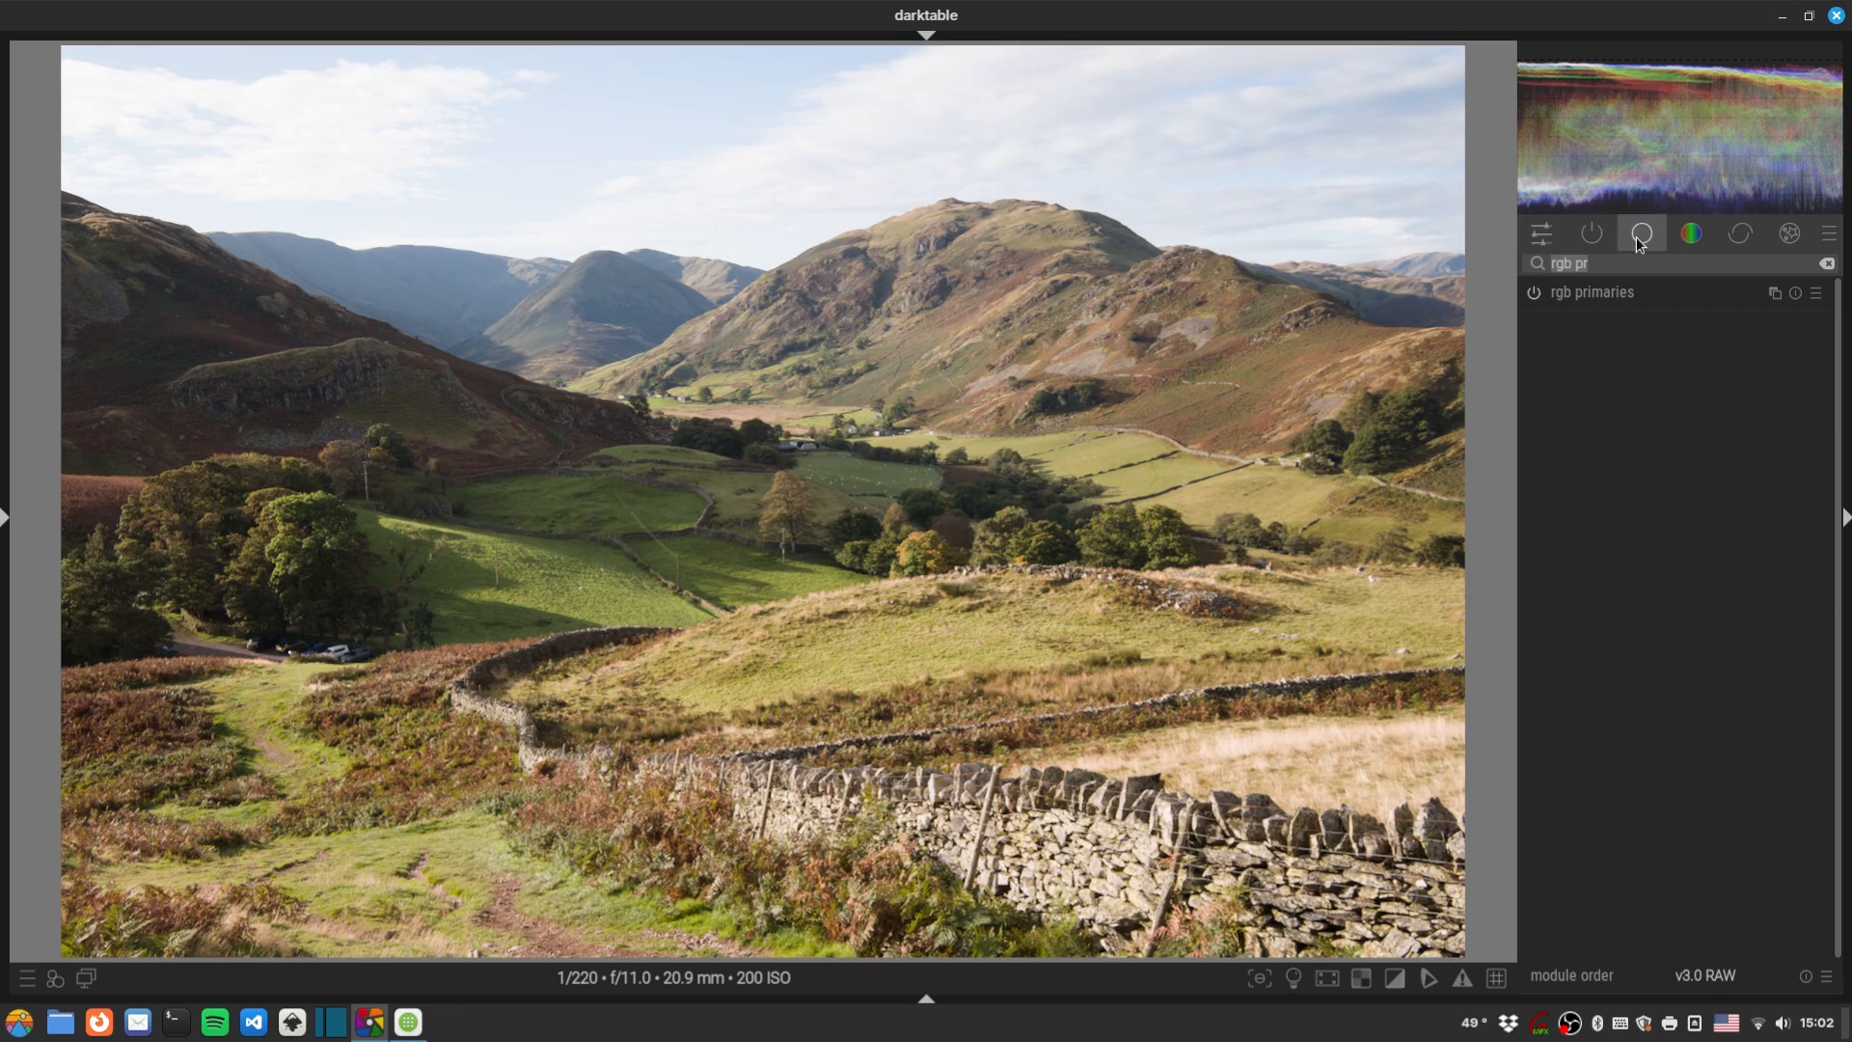
key(BackSpace)
text(color eq)
click(1578, 290)
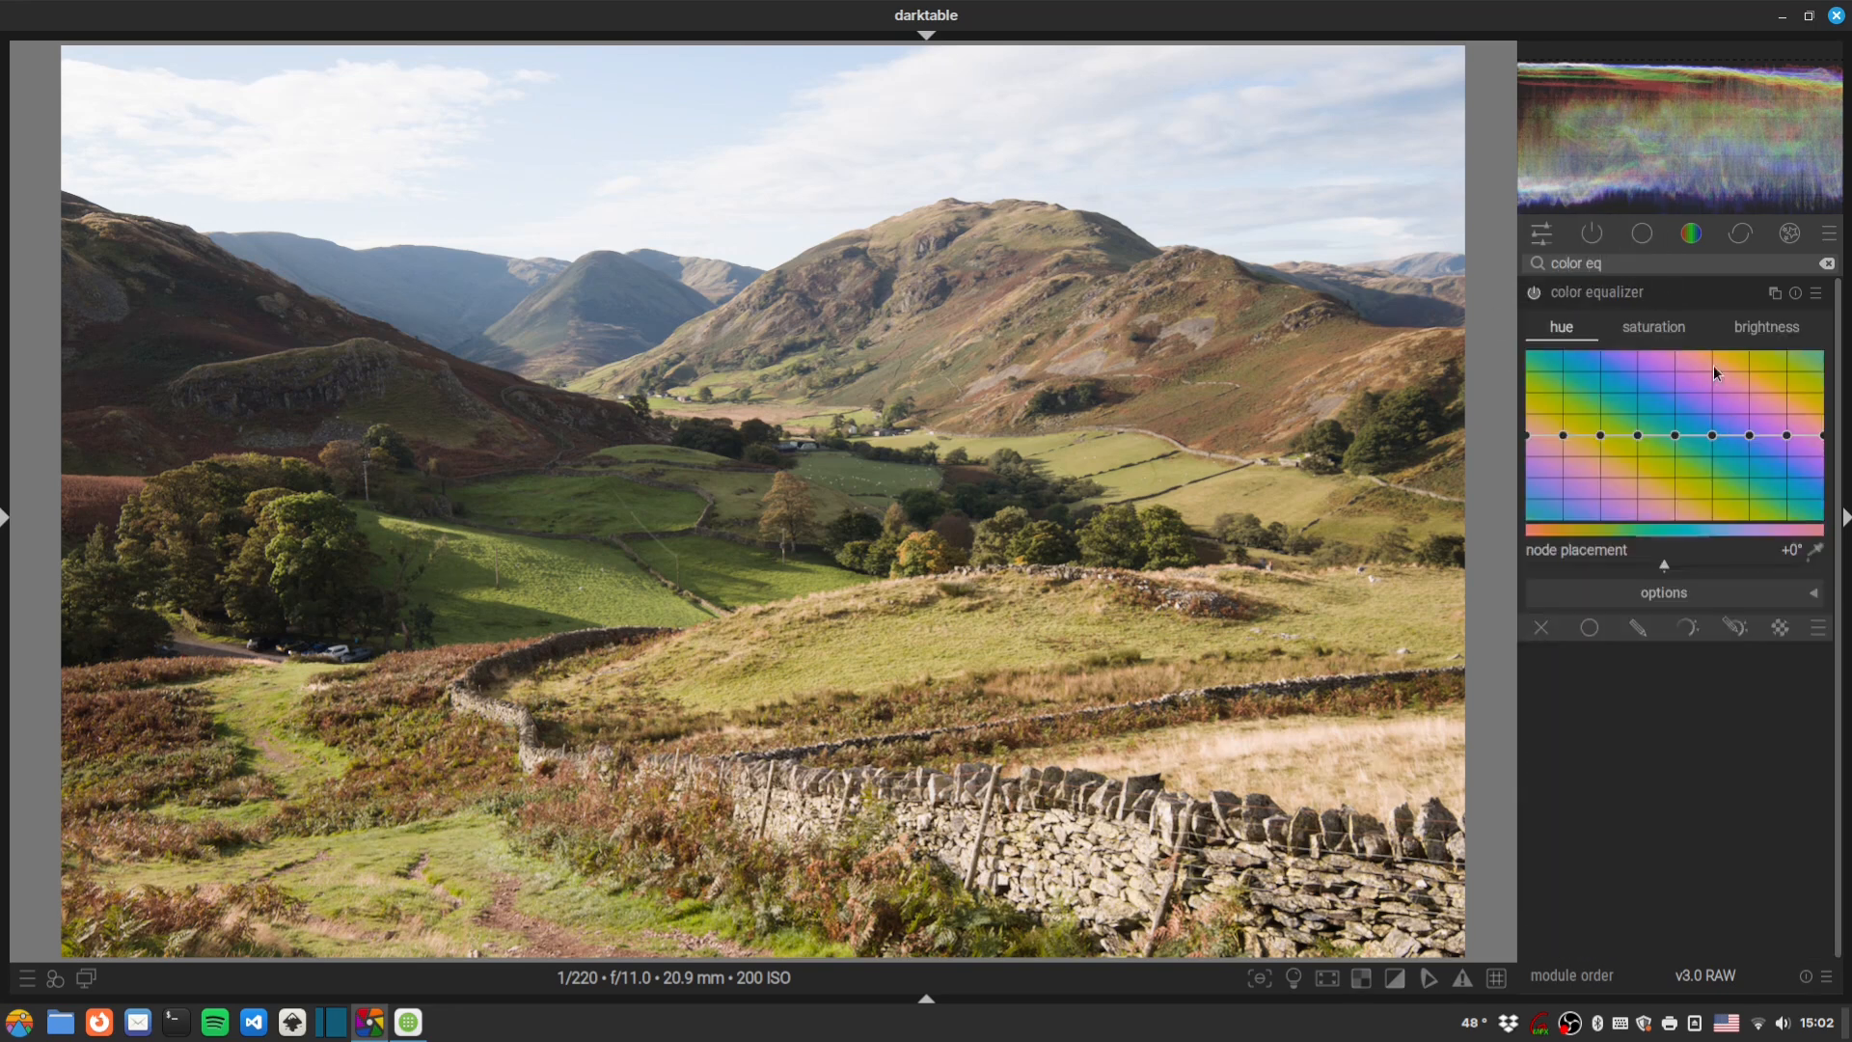
click(1668, 336)
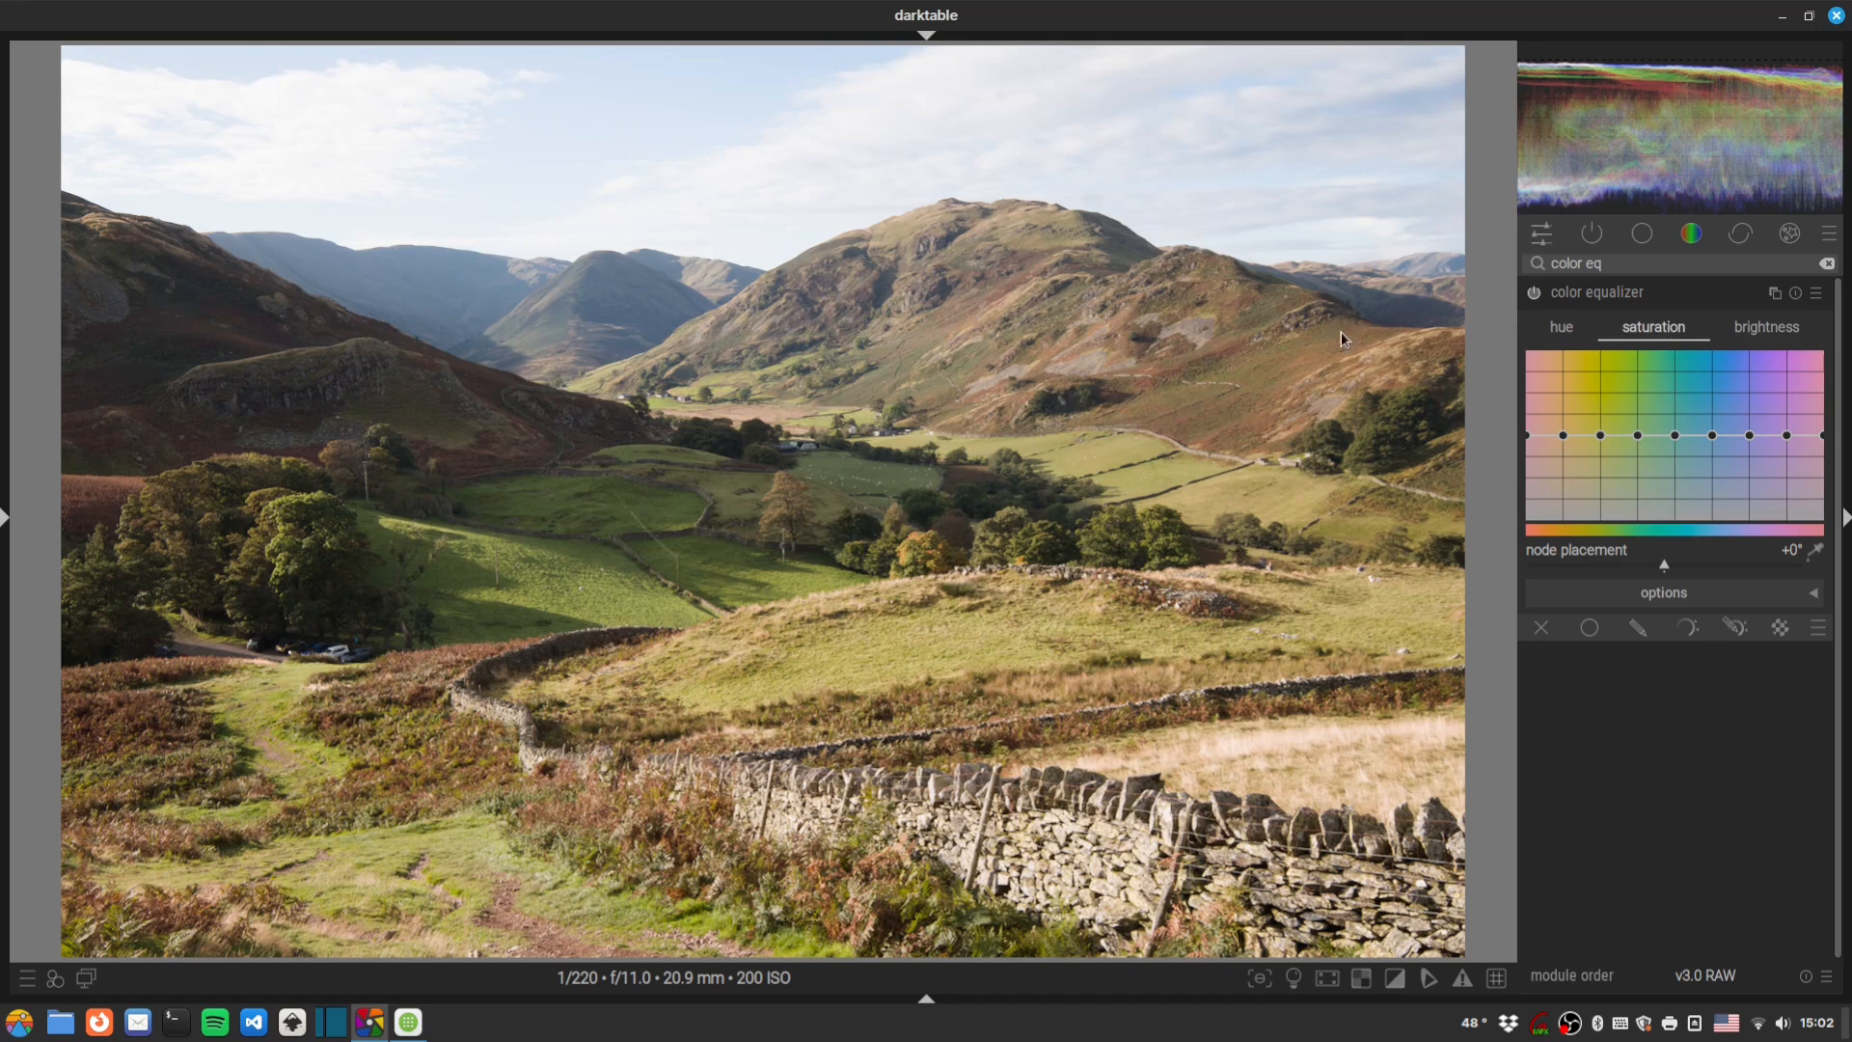
click(1815, 550)
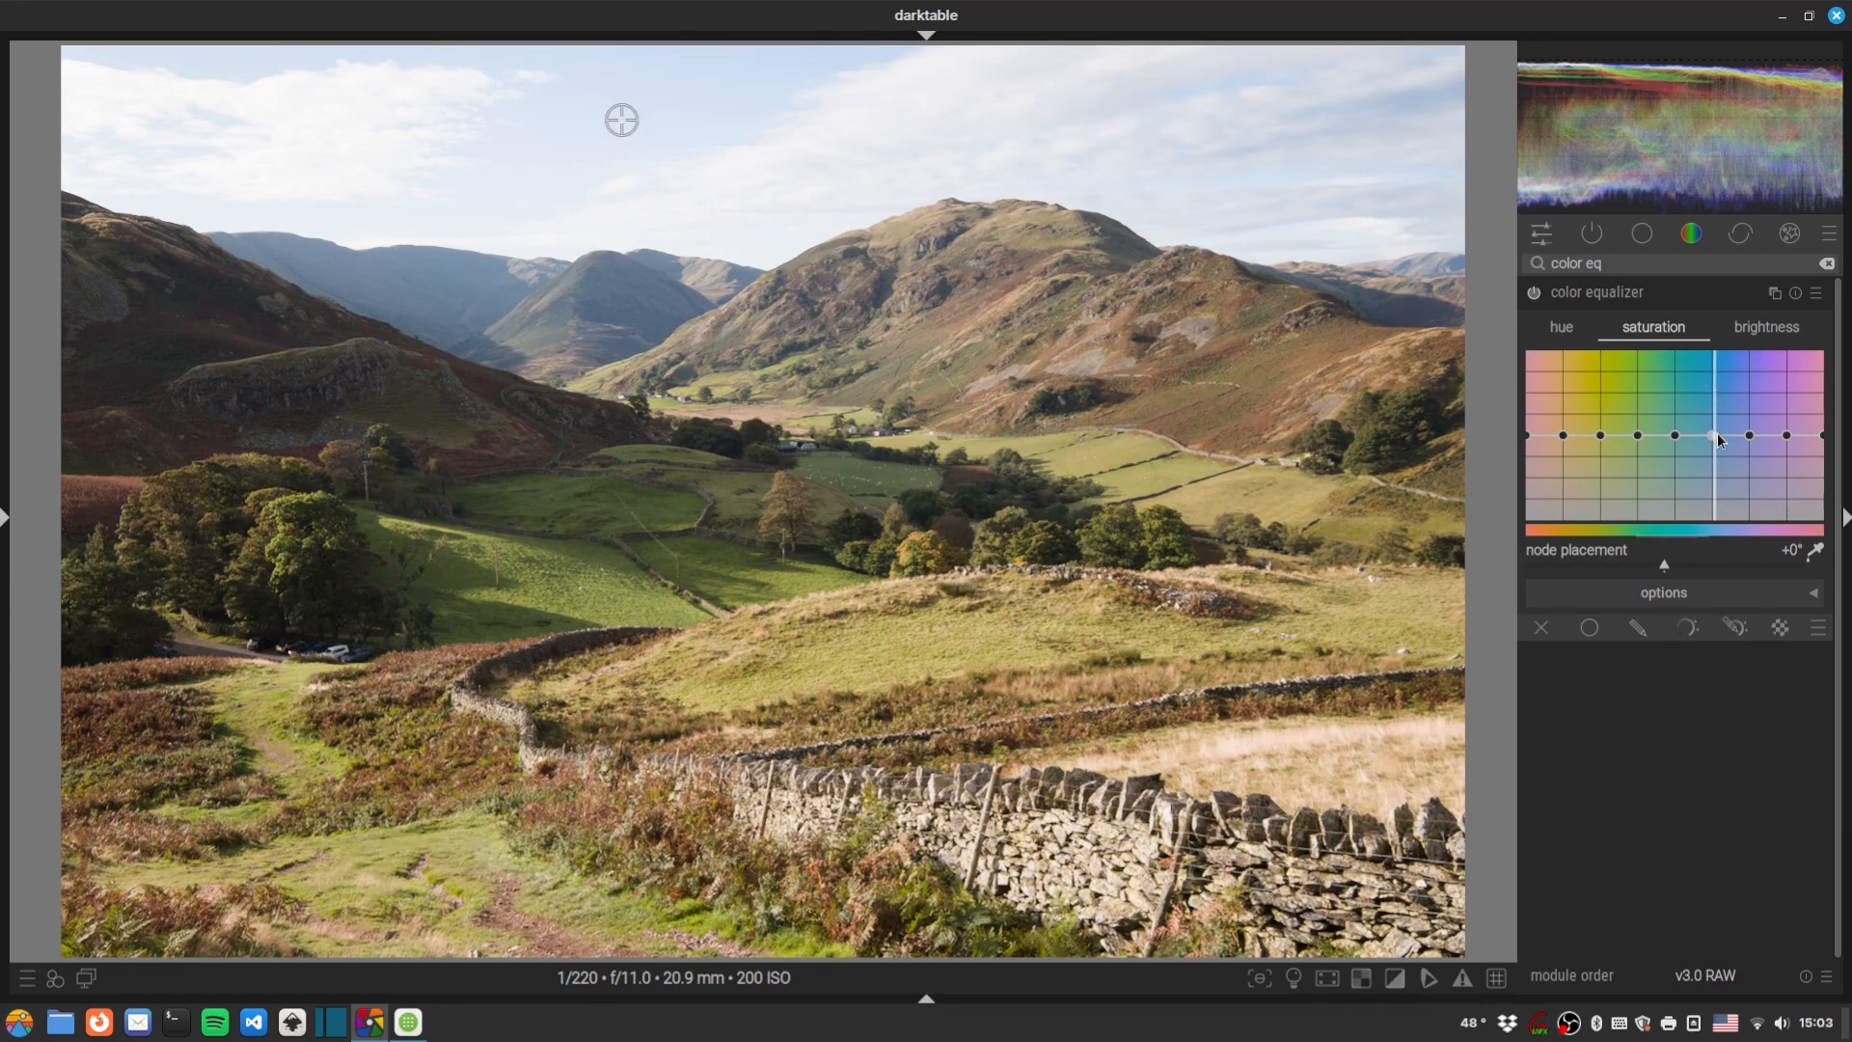
drag(1722, 440, 1725, 454)
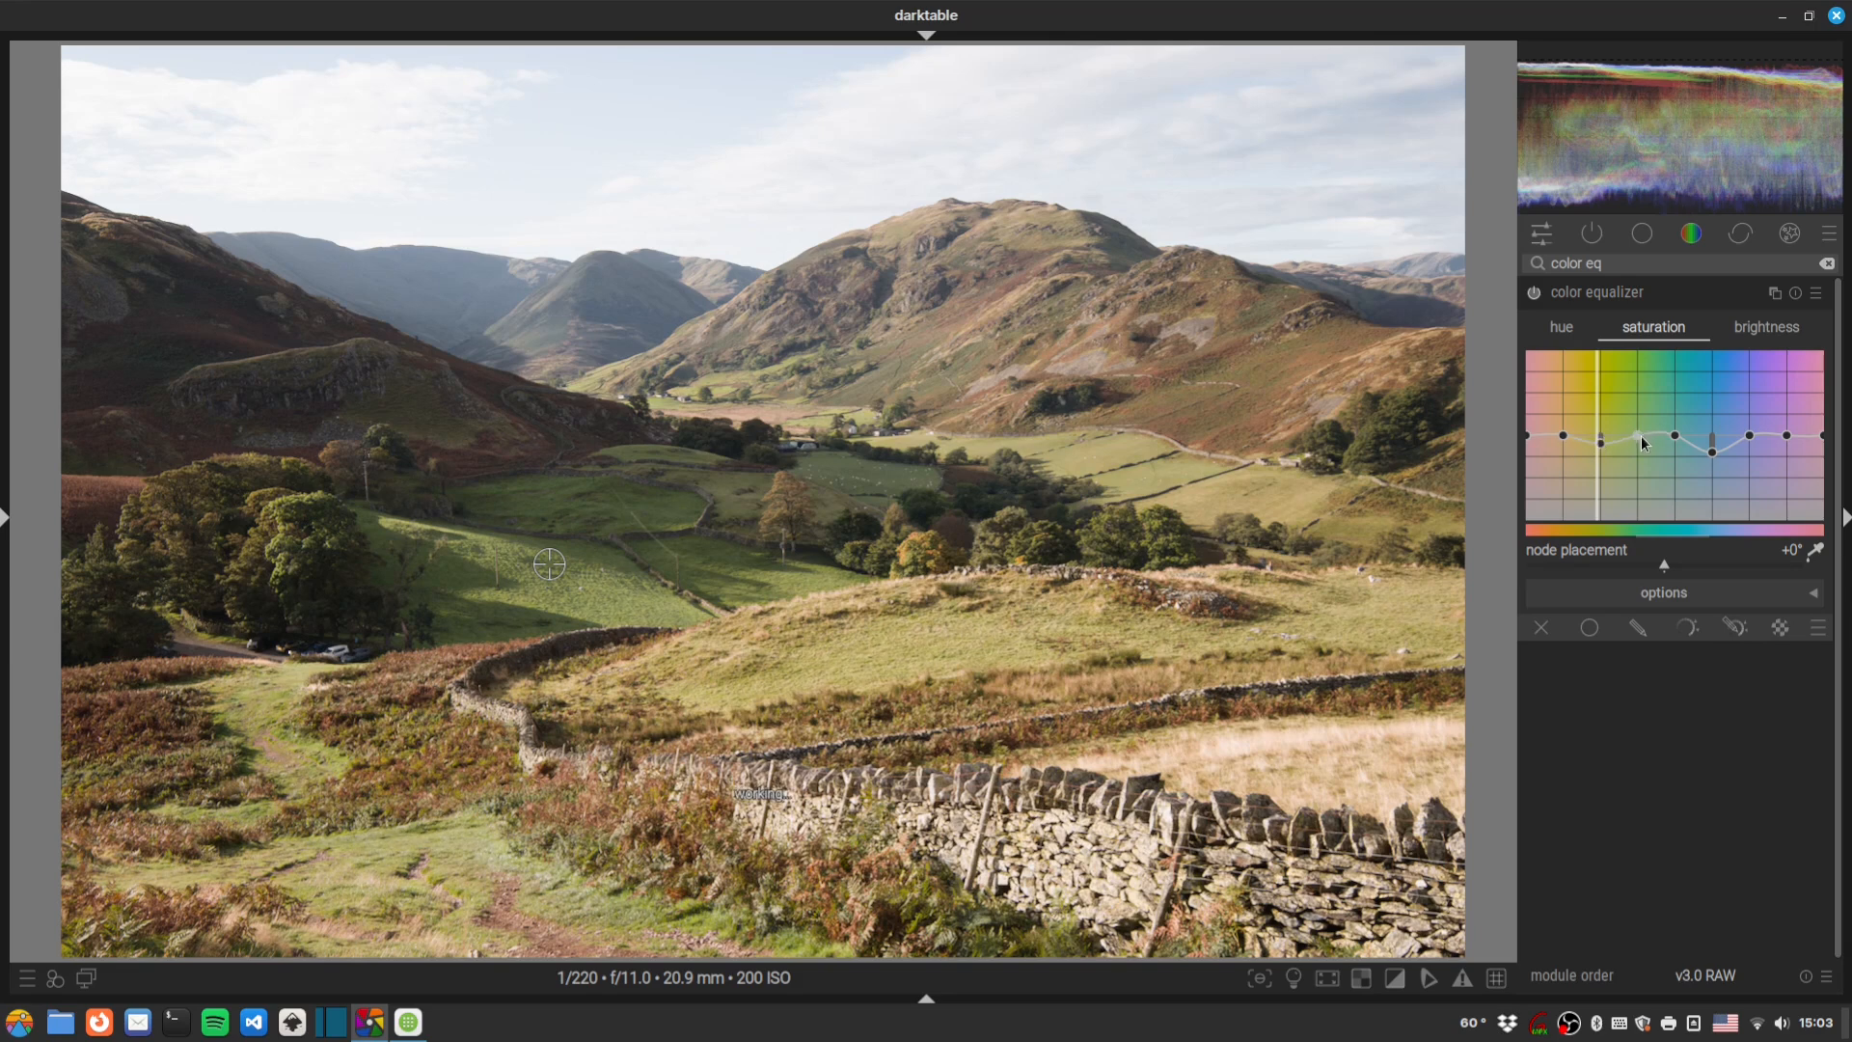
drag(1640, 436, 1640, 442)
Lower the hue of the field's yellow-green node slightly, compare the photo with the color equalizer off and on, and collapse the module.
click(1555, 324)
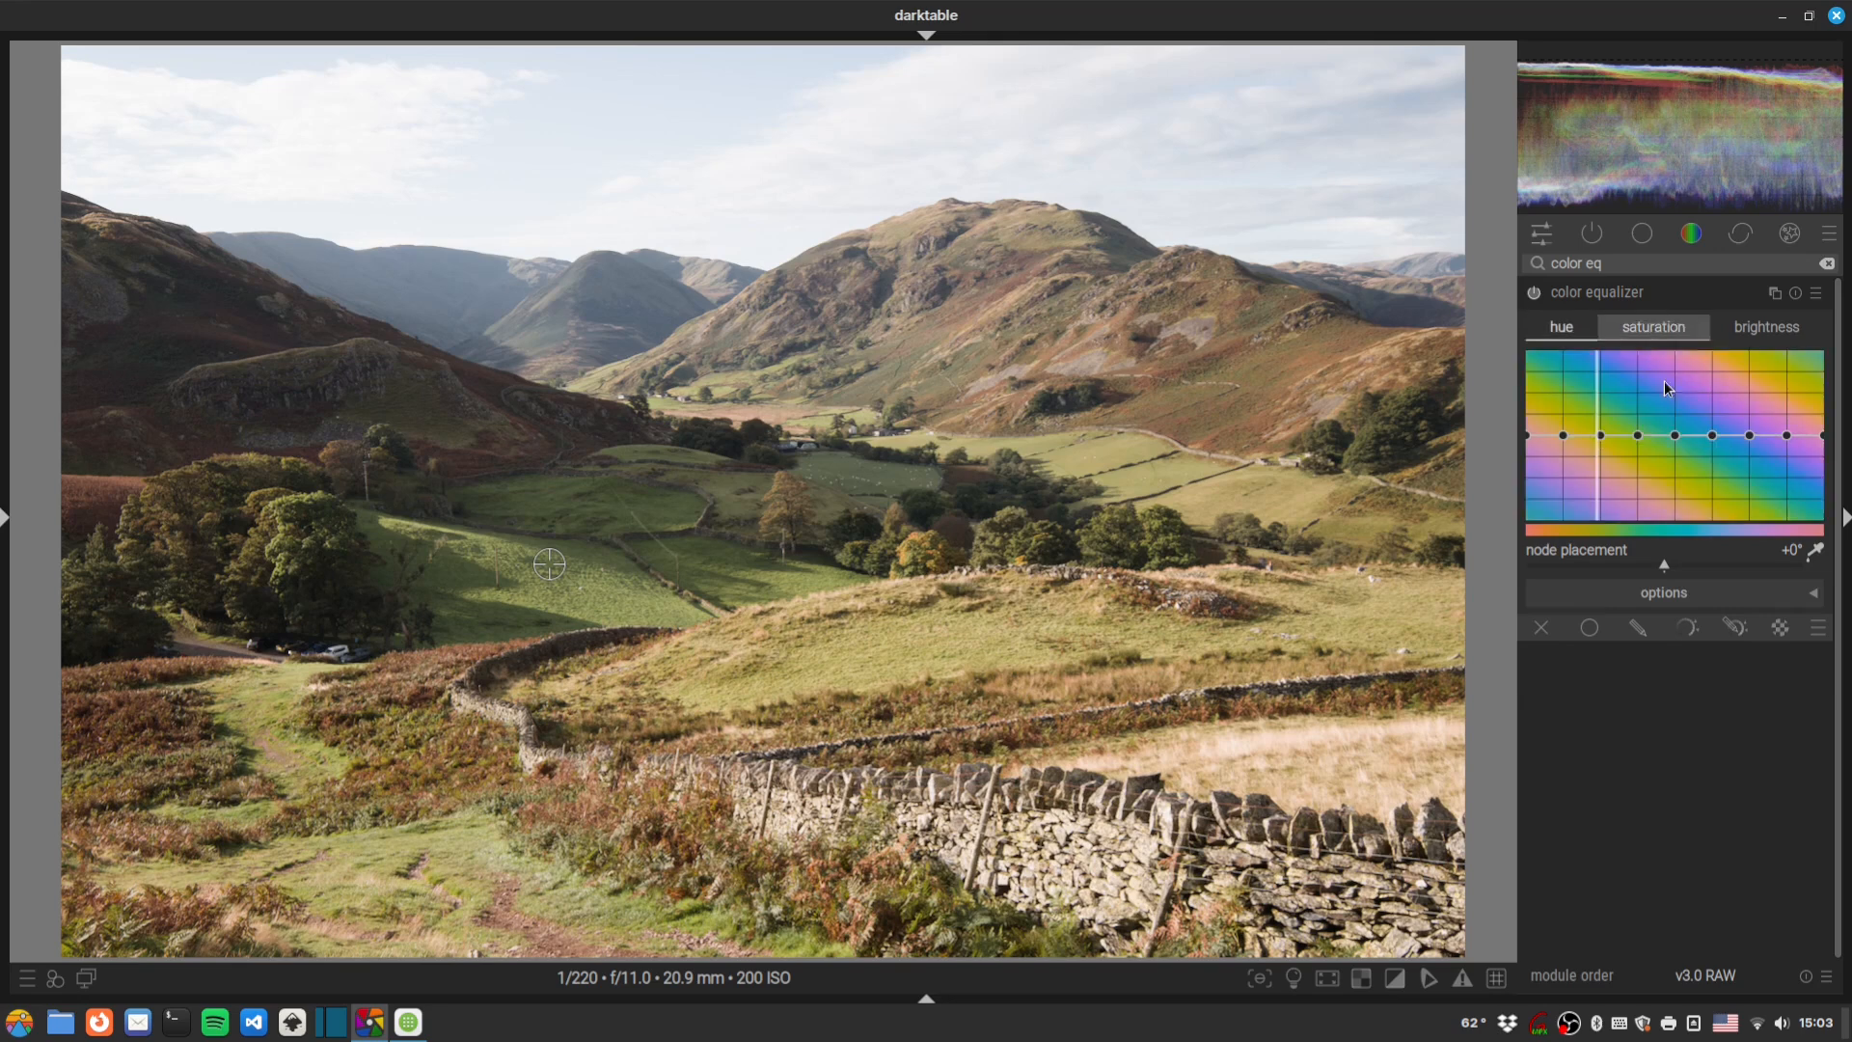
drag(1600, 436, 1603, 444)
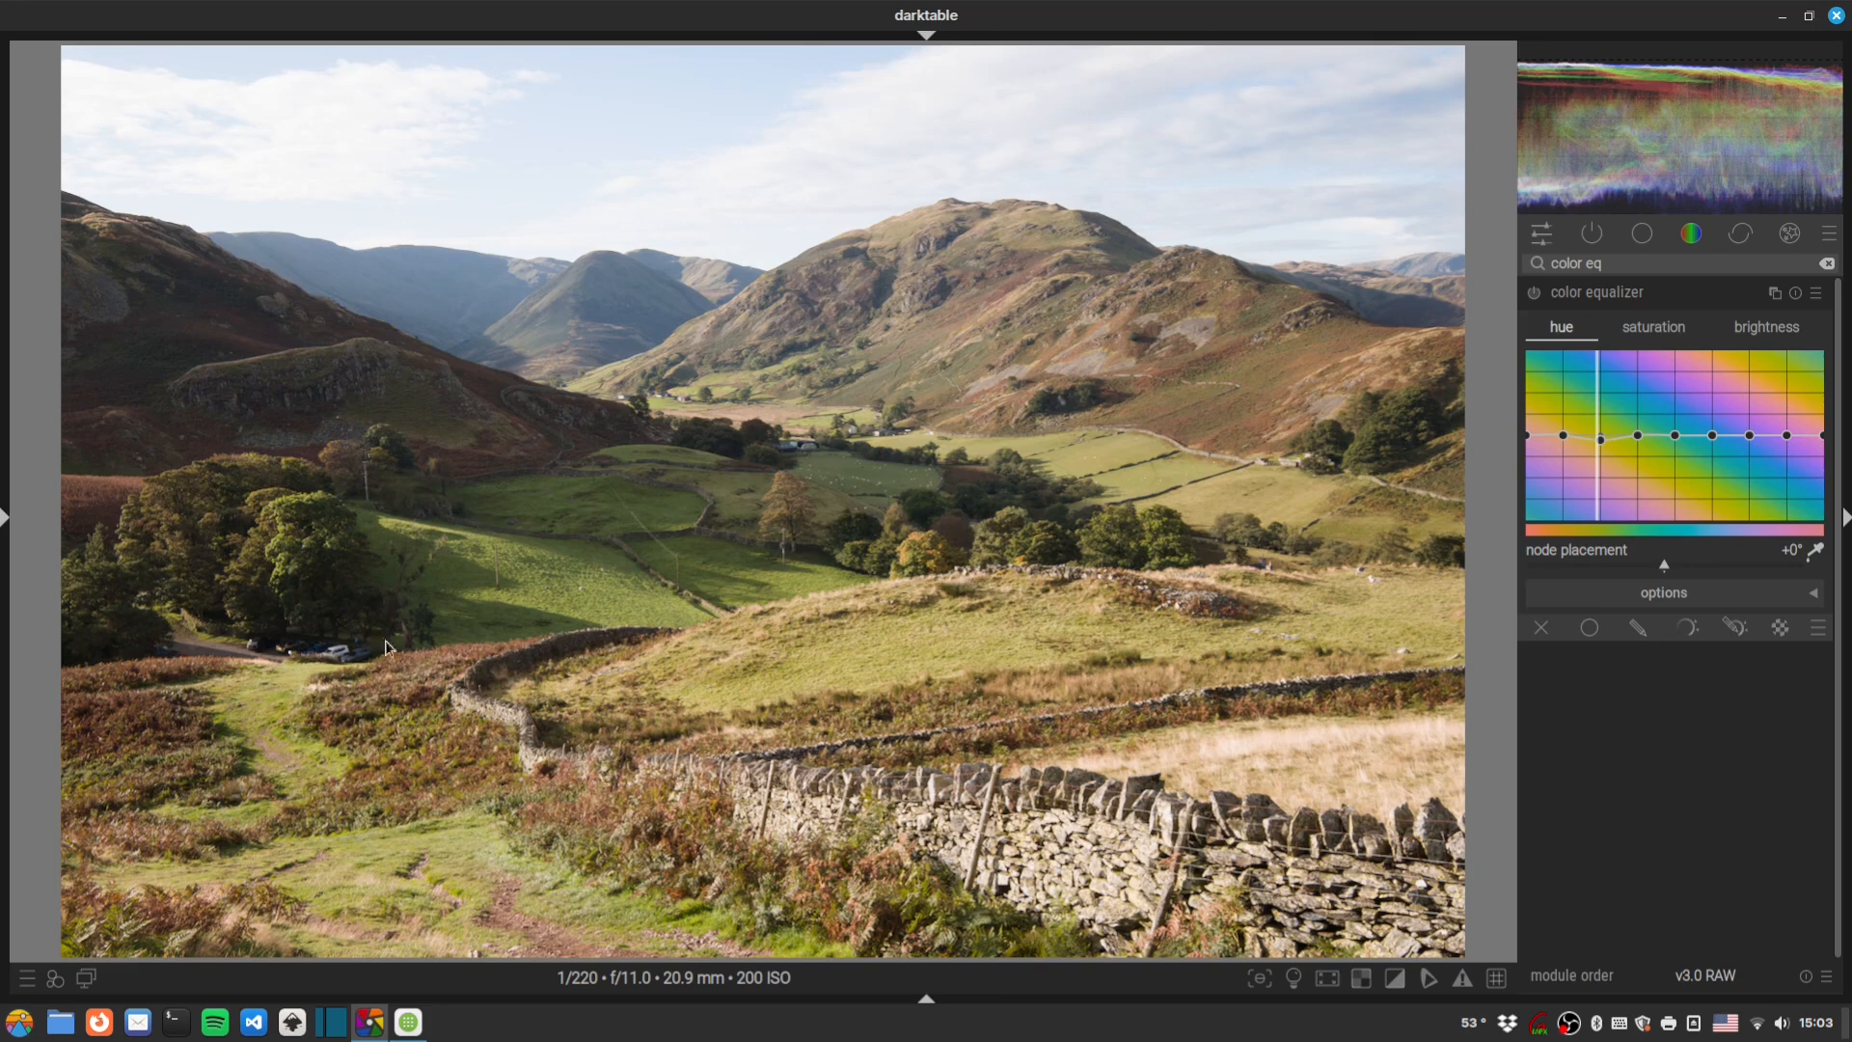
click(1539, 294)
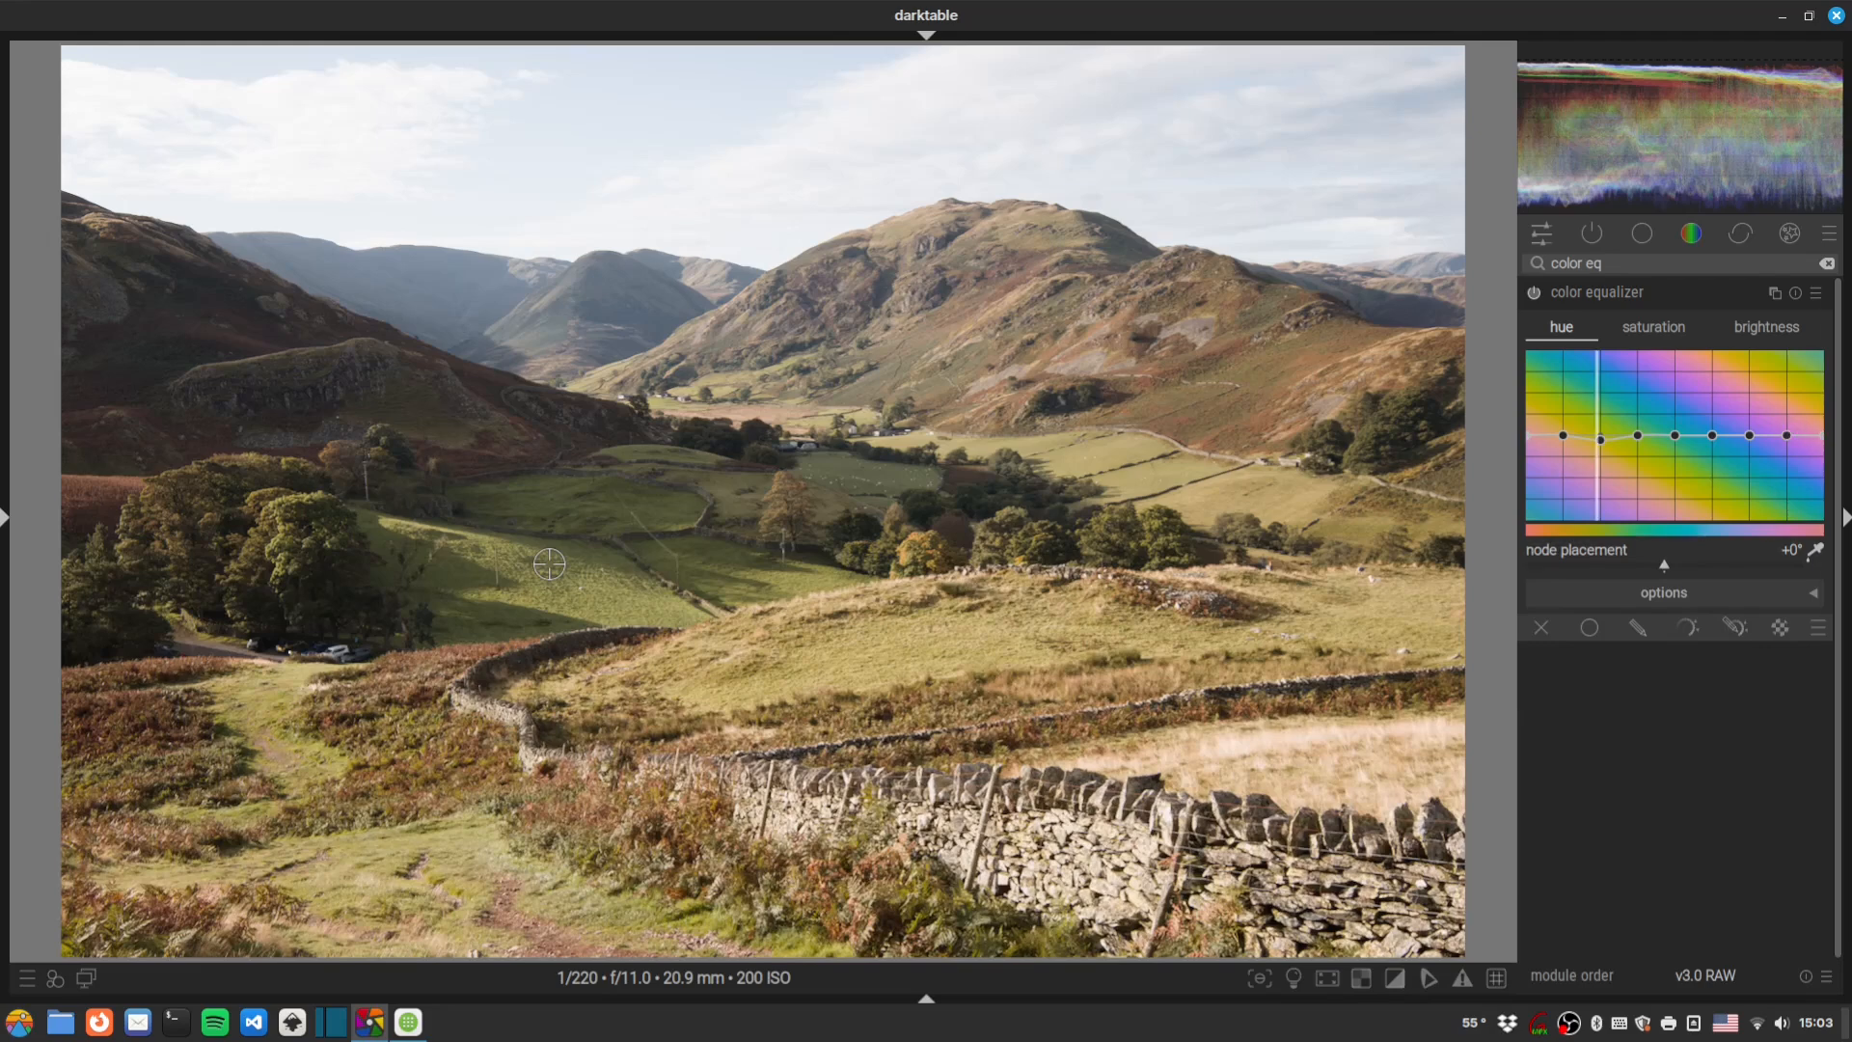
click(1584, 288)
In the active color balance rgb module, set perceptual brilliance mid-tones to +7.84% and highlights to +4.35%, and collapse the module.
click(1594, 239)
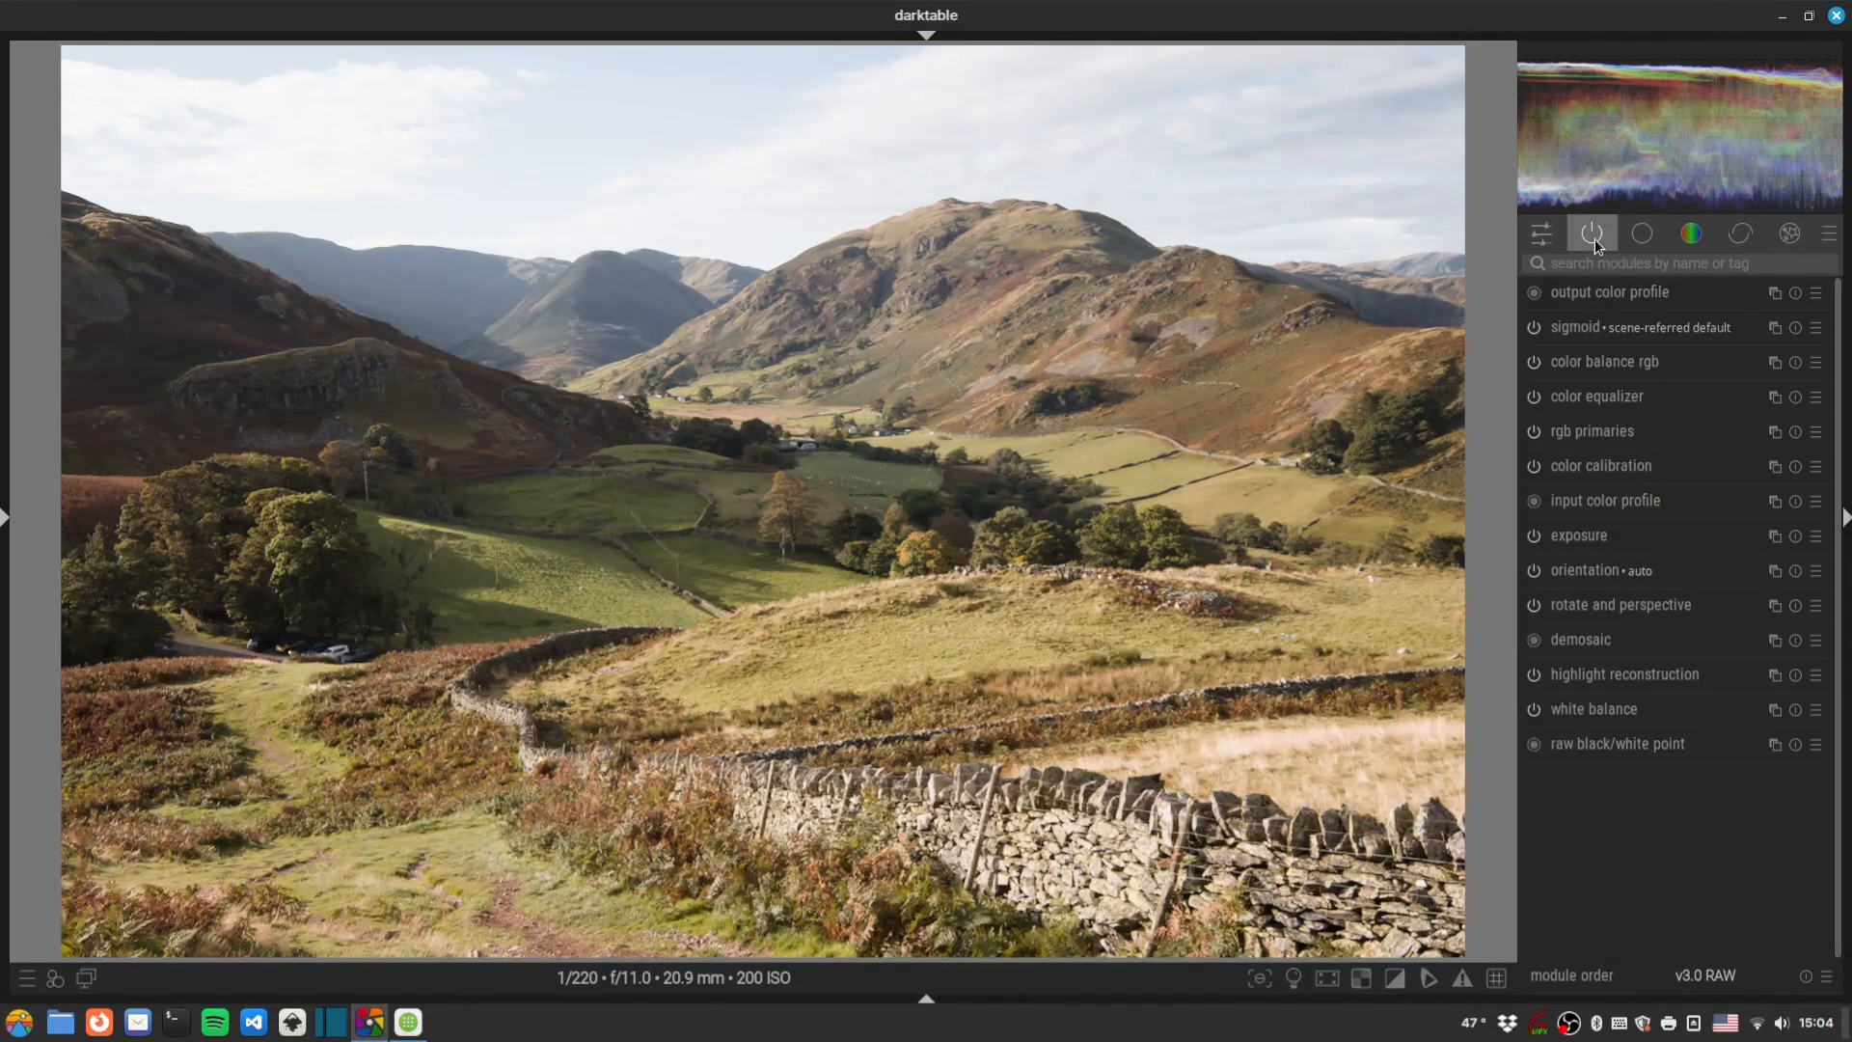
click(1602, 362)
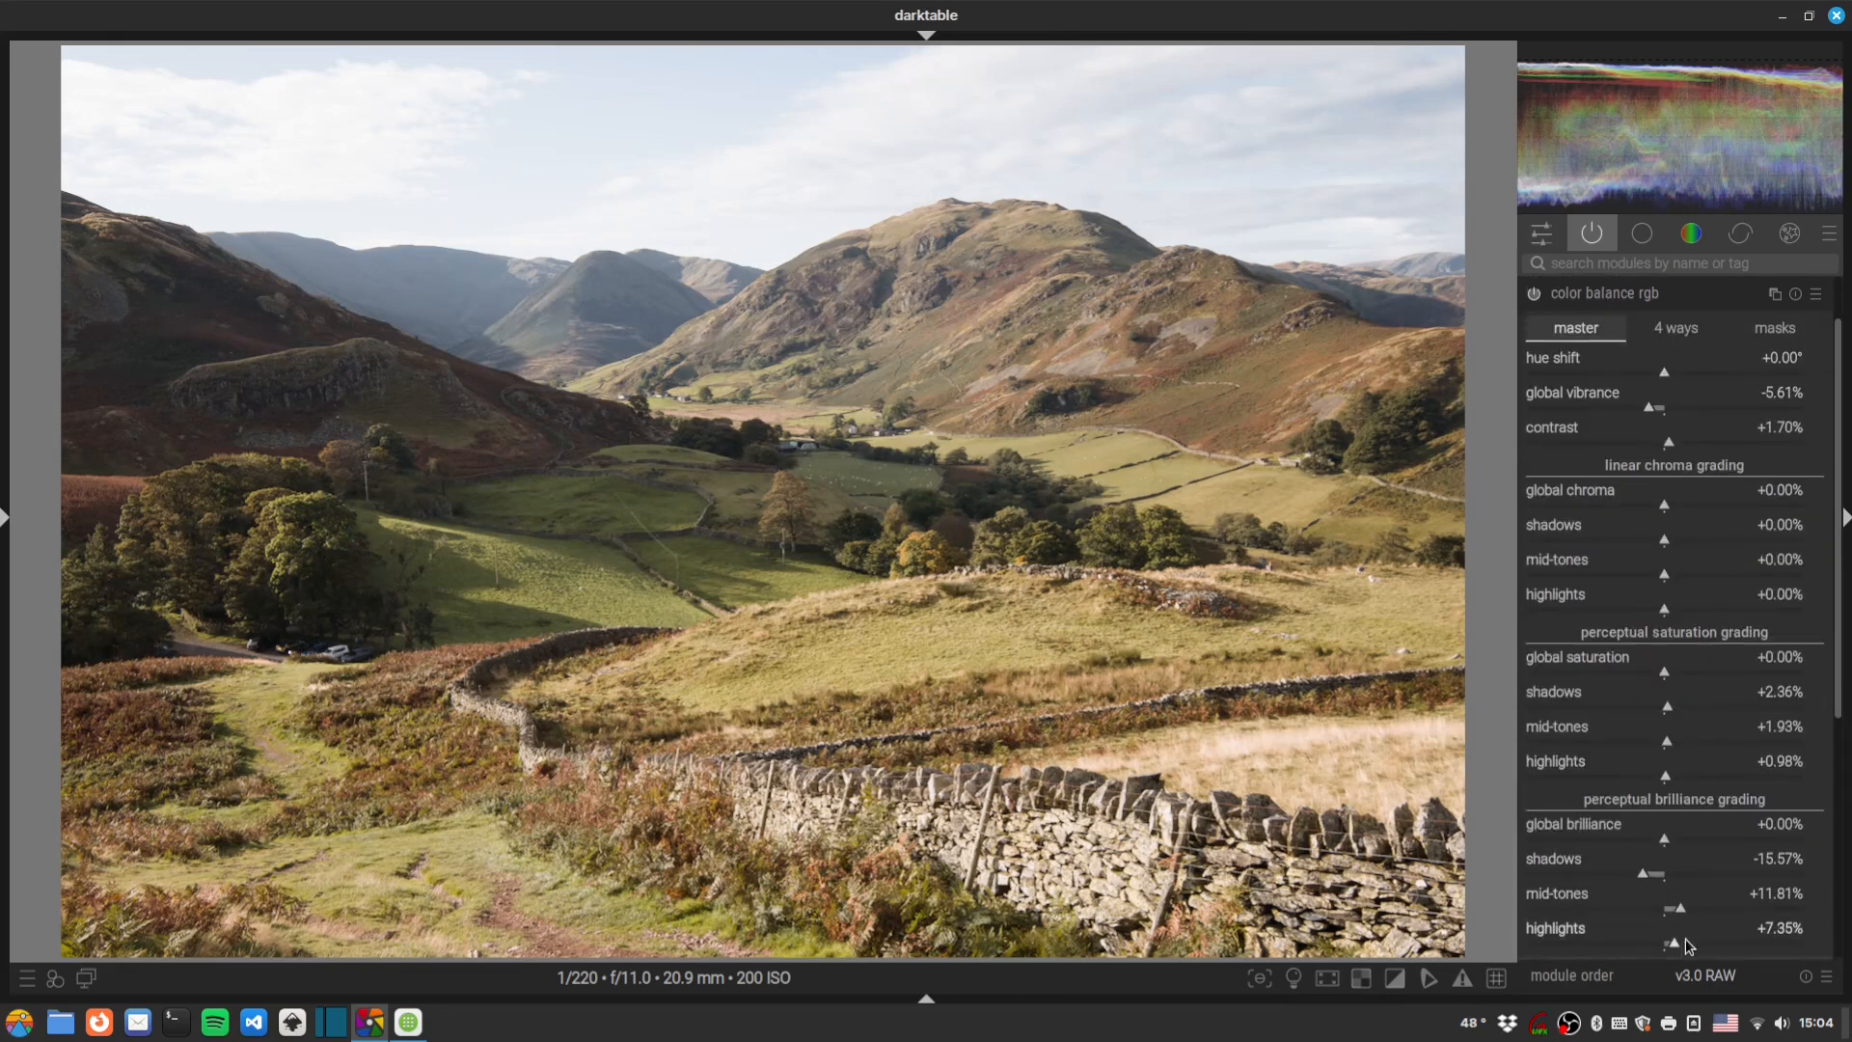
drag(1681, 913, 1672, 946)
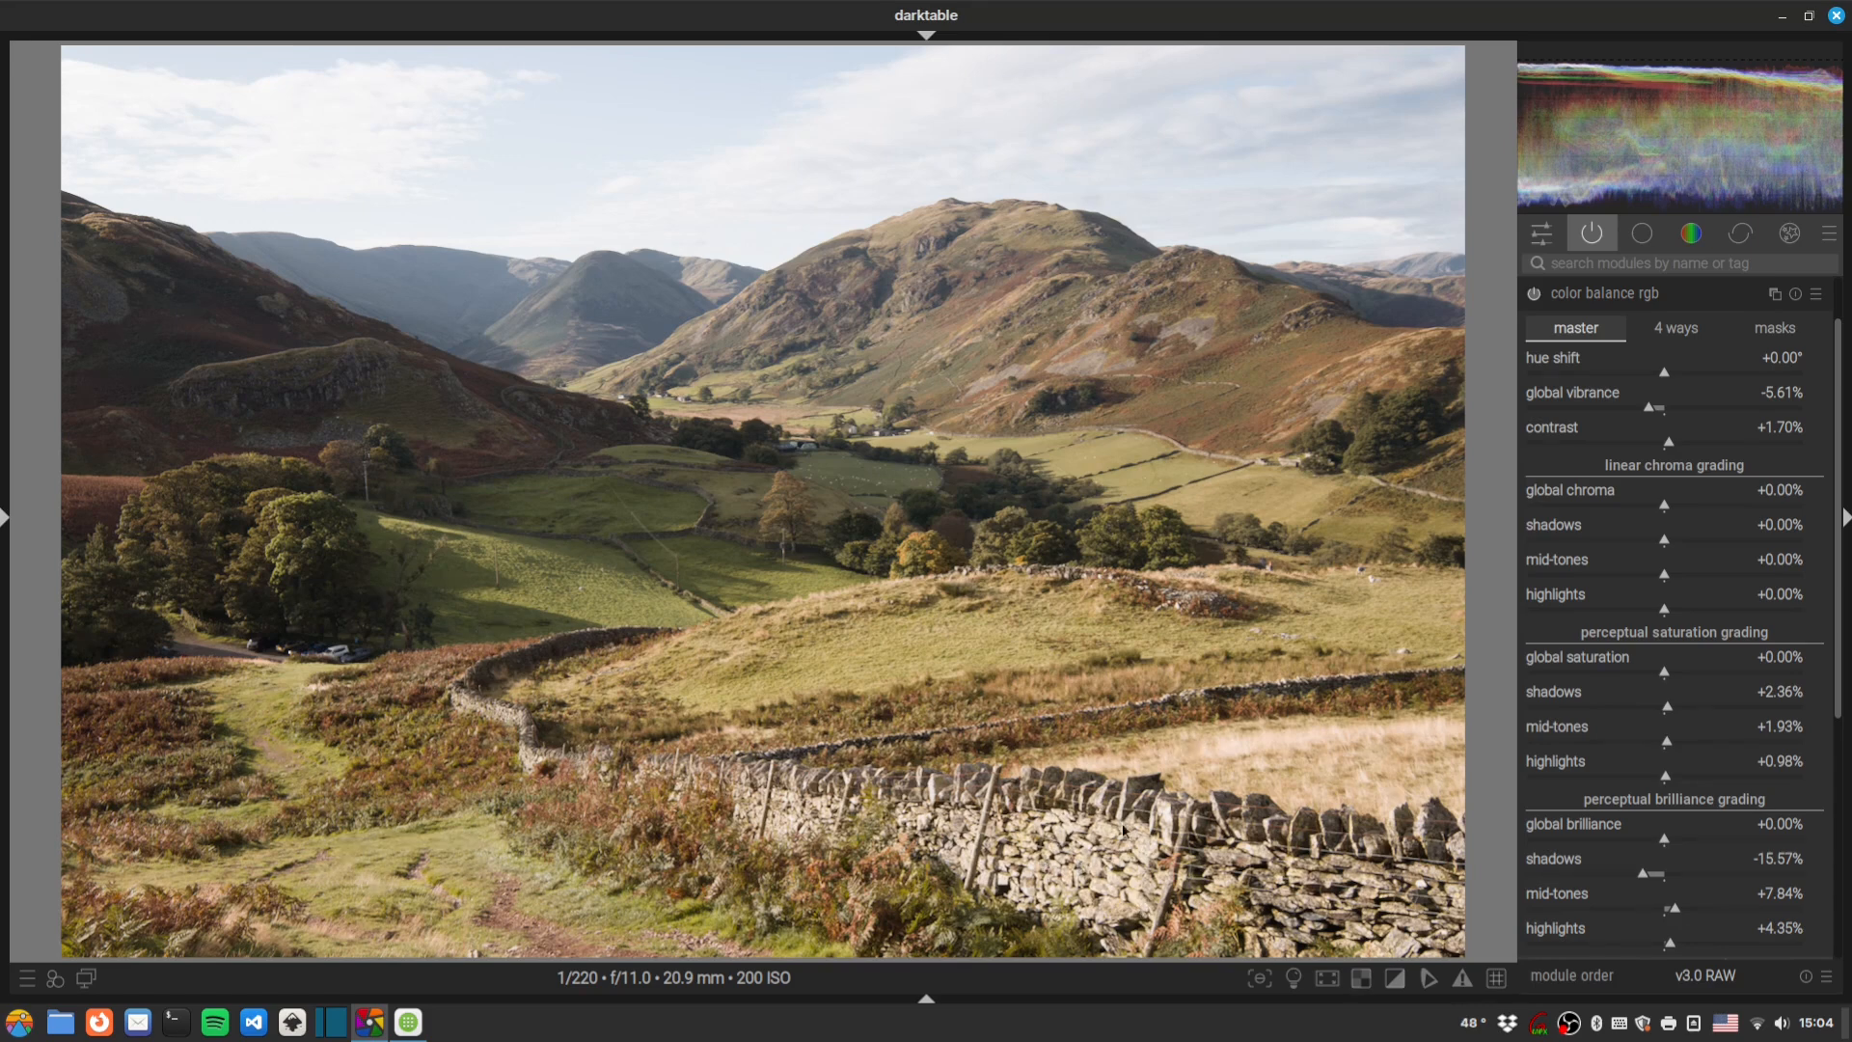
click(1588, 294)
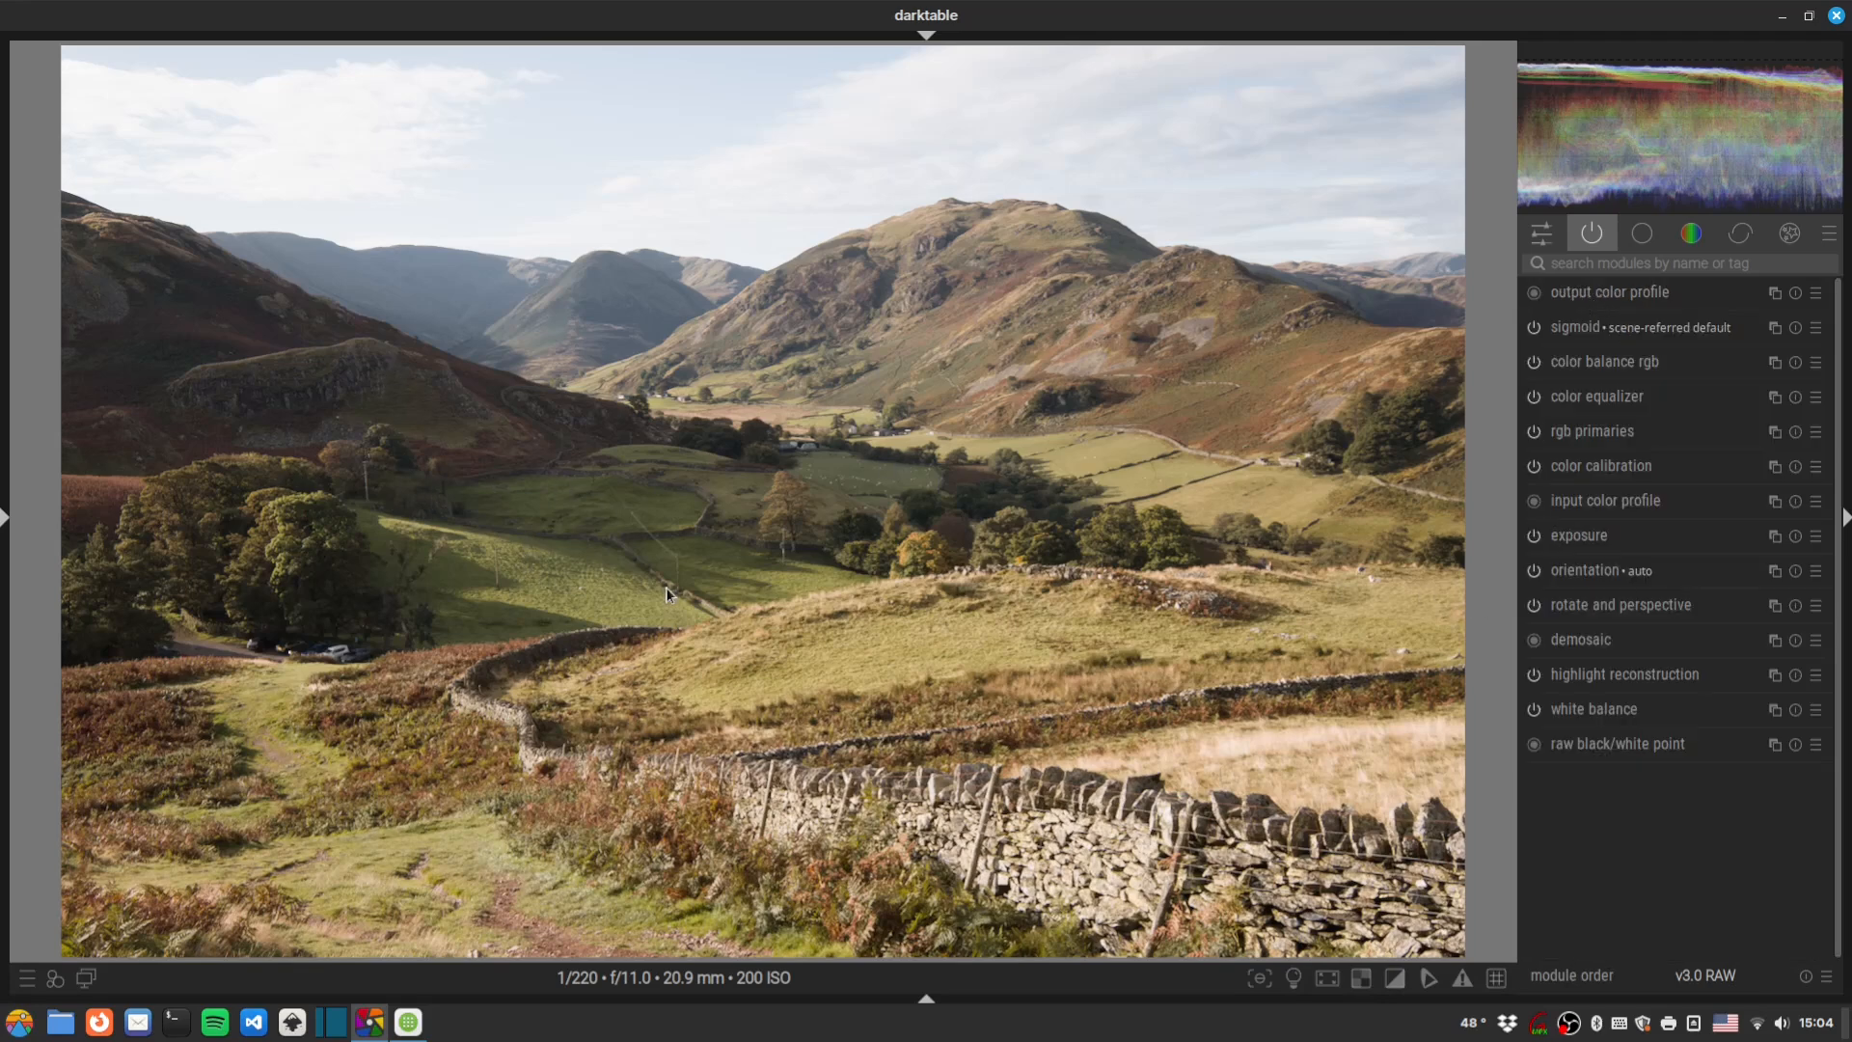
Find the contrast equalizer module and open it.
click(1623, 262)
text(contrast)
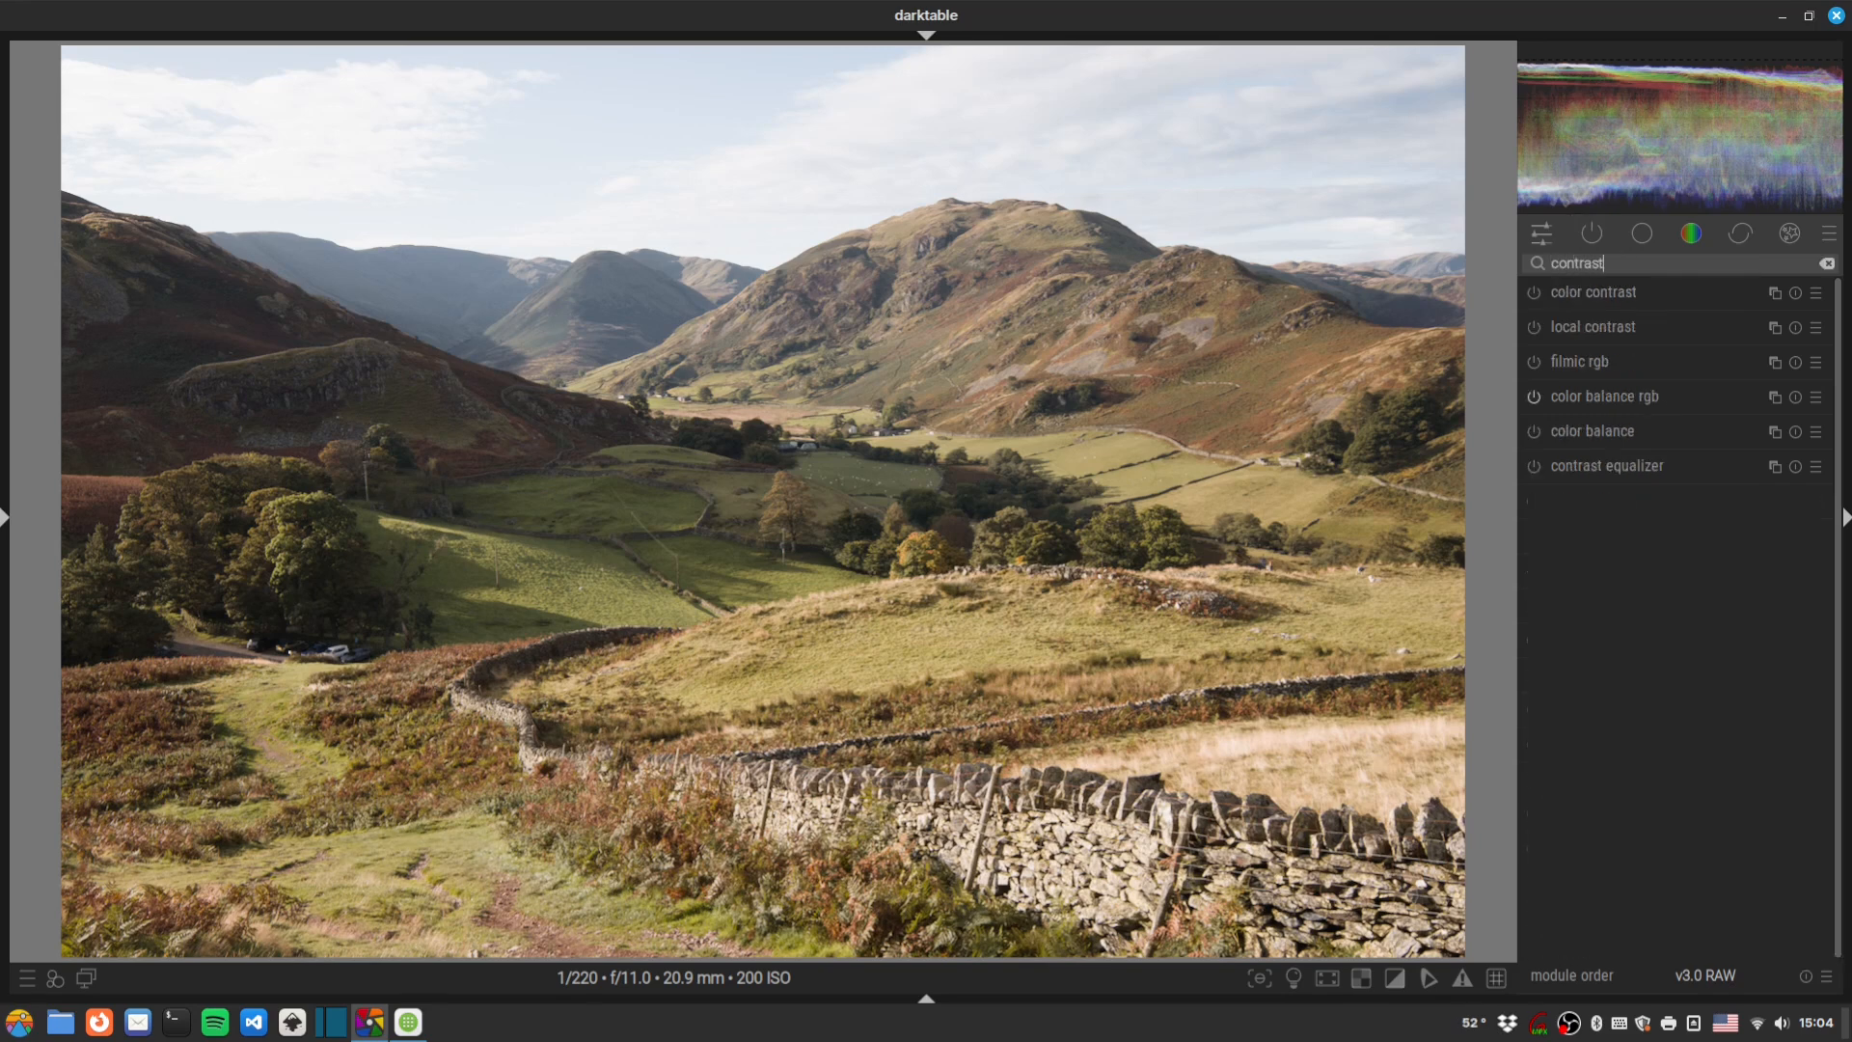
text( eq)
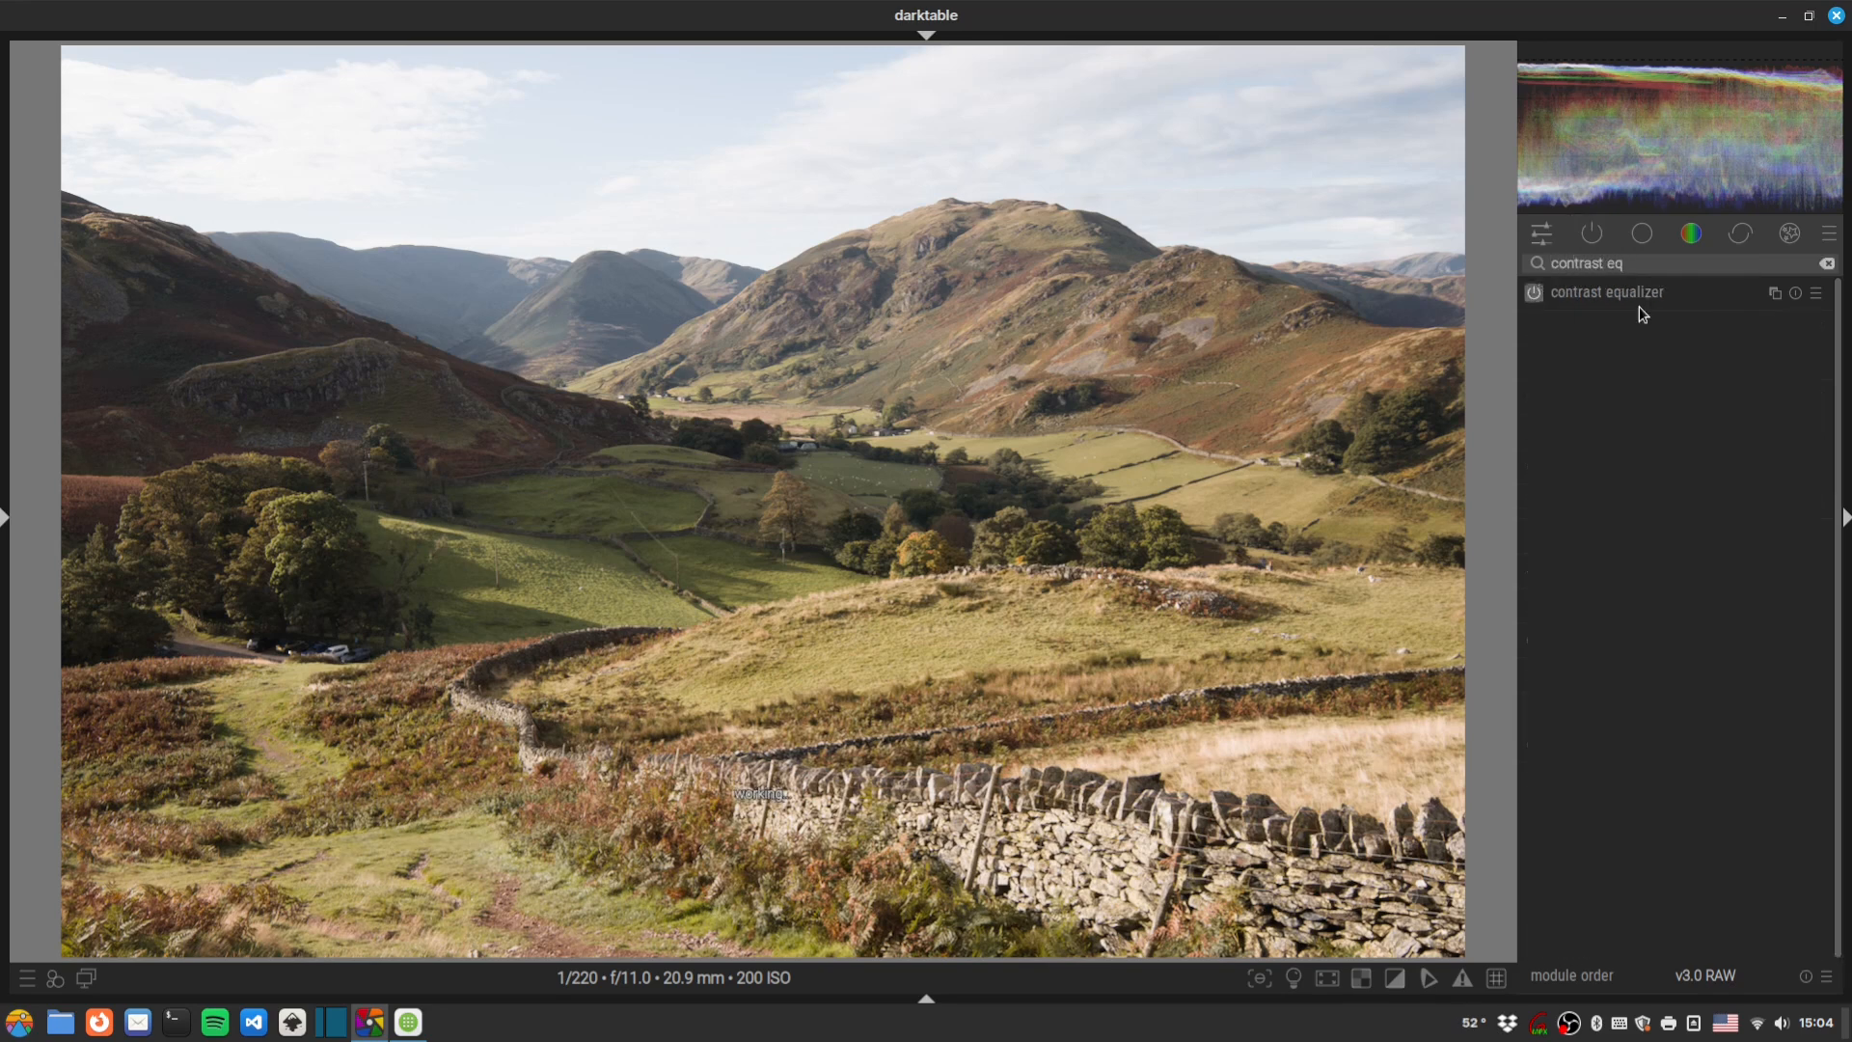
click(1639, 299)
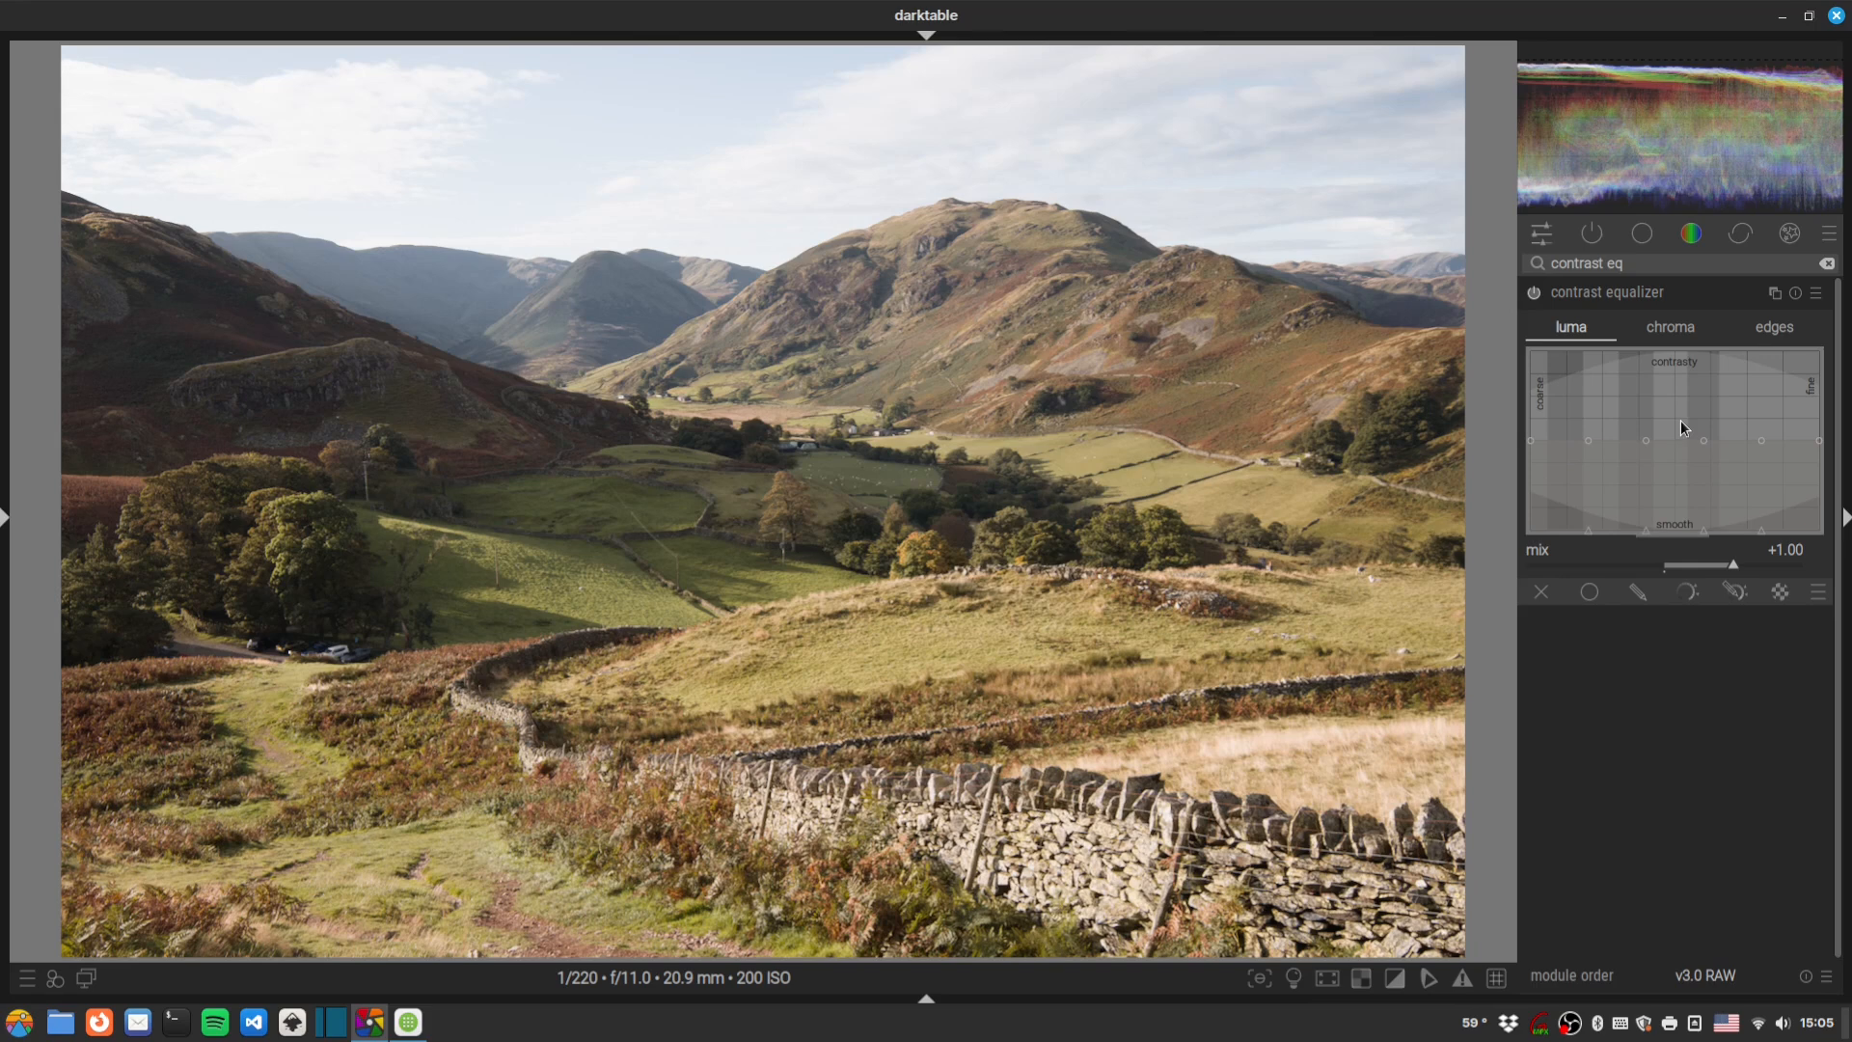
Move the whole luma curve slightly toward smooth, and compare the photo with the contrast equalizer off and on.
drag(1682, 427, 1687, 418)
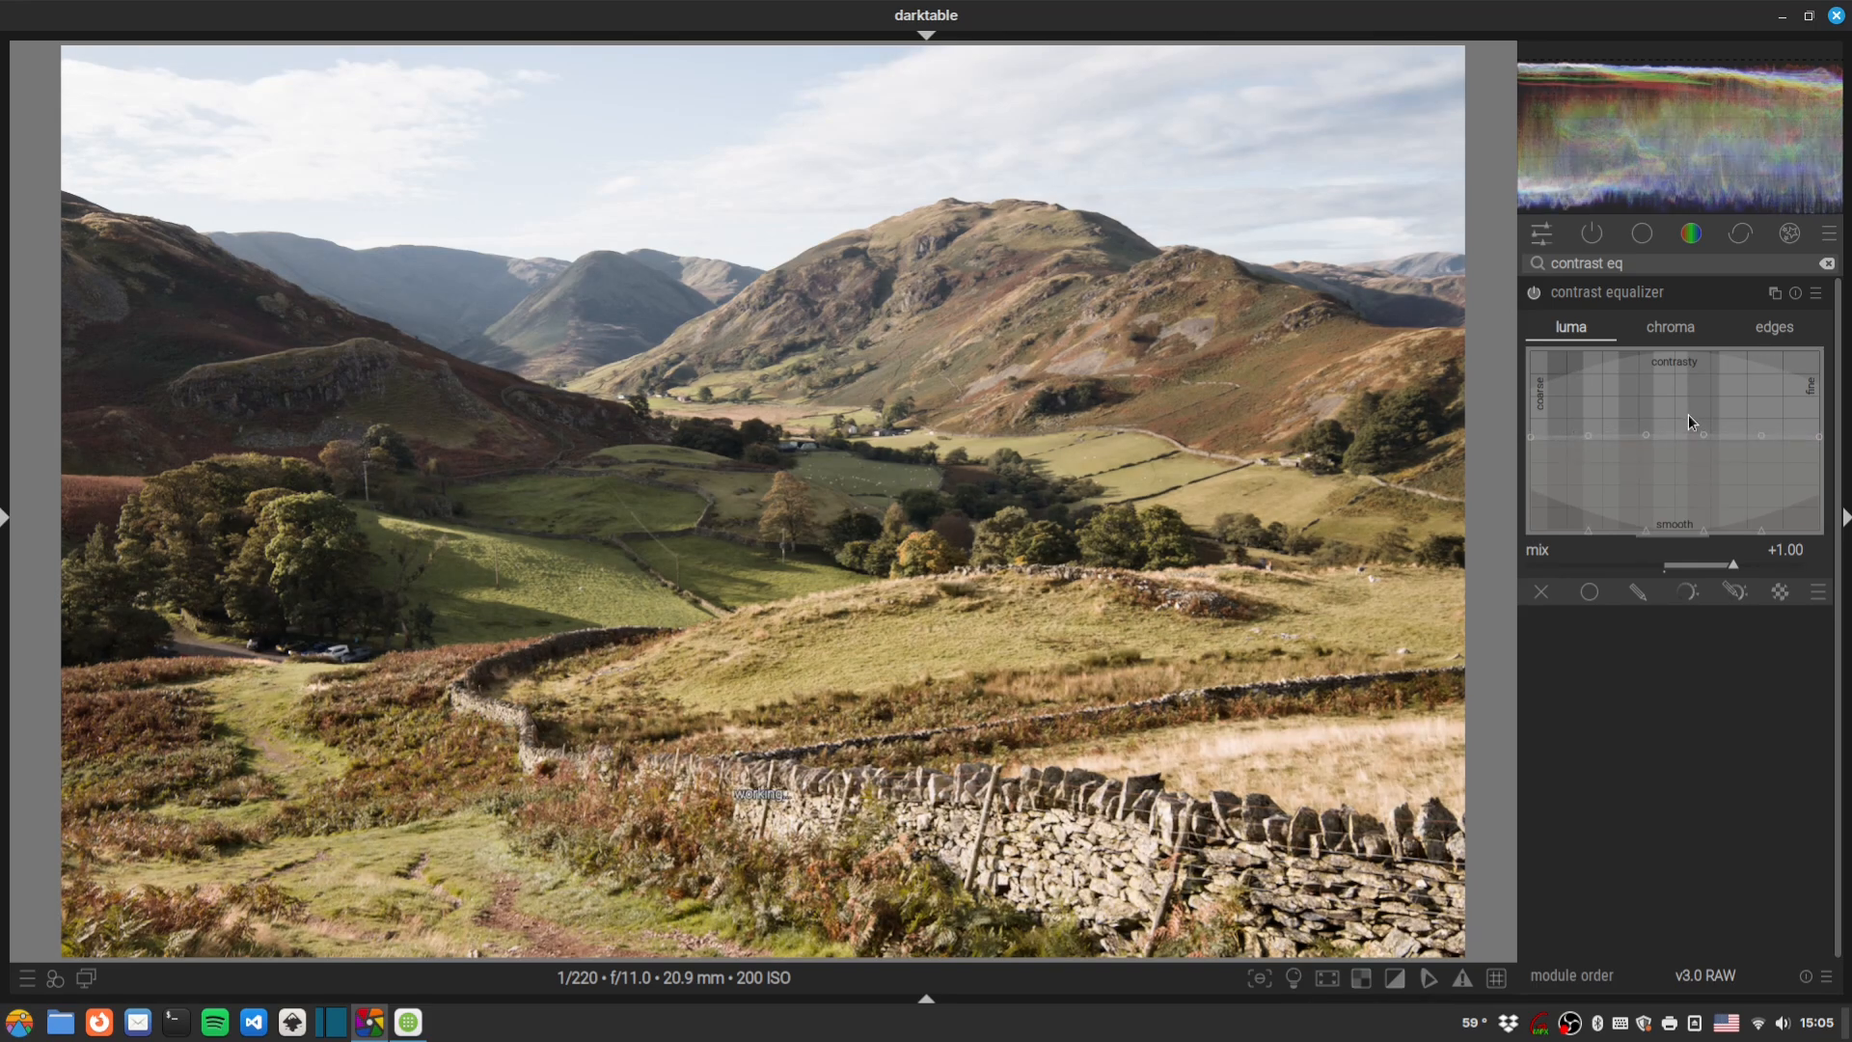
drag(1688, 413, 1695, 429)
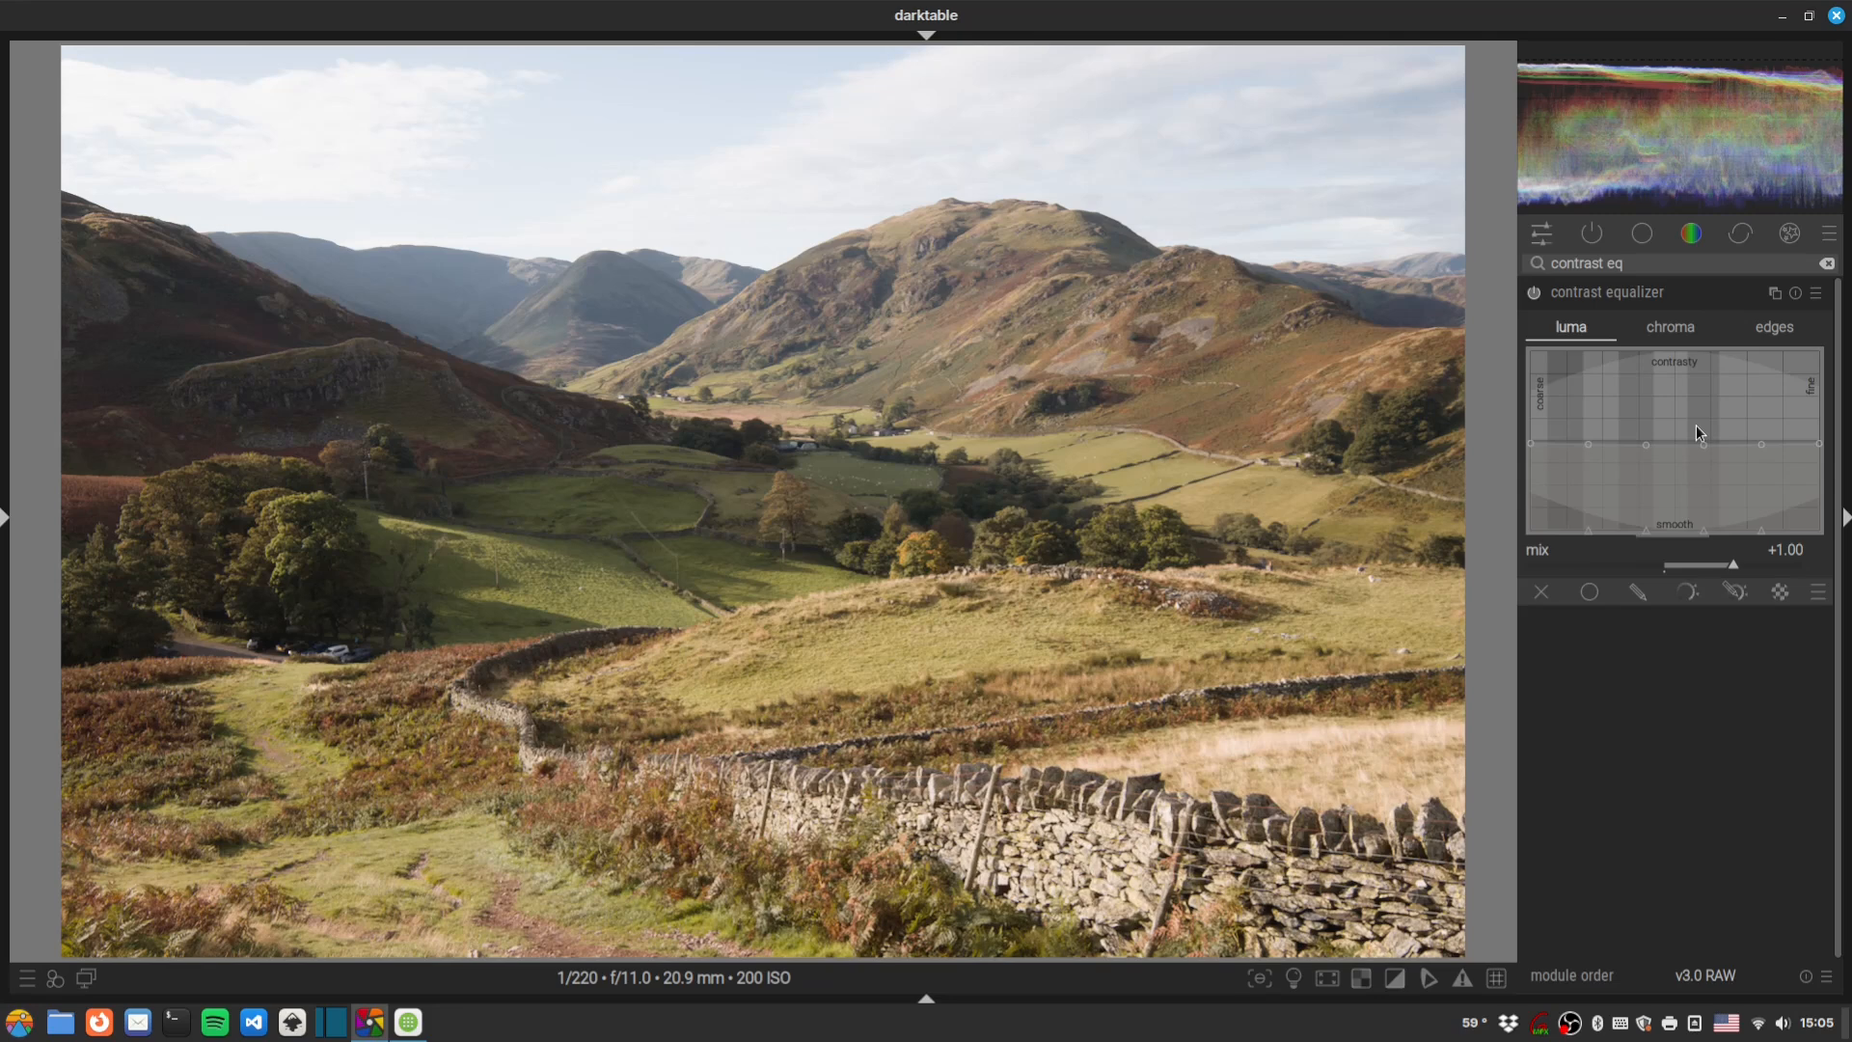
drag(1696, 425, 1698, 426)
double_click(1686, 430)
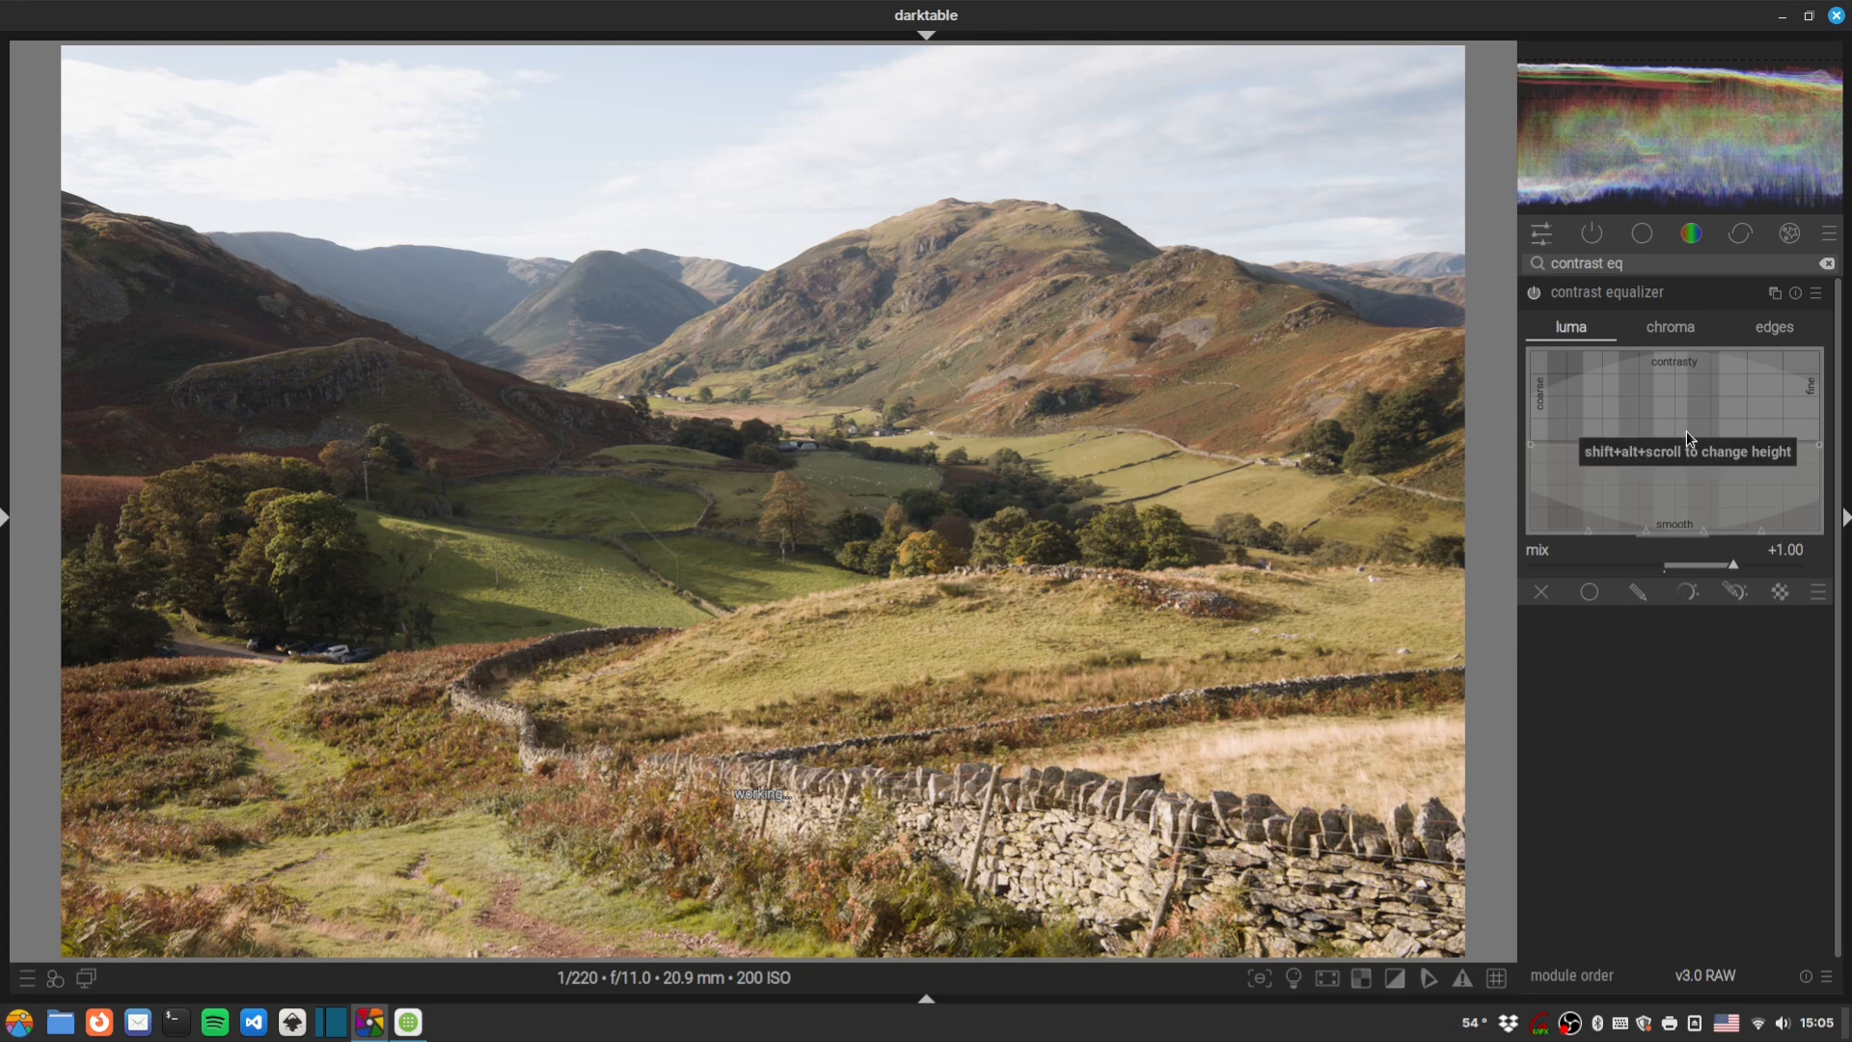
click(1535, 299)
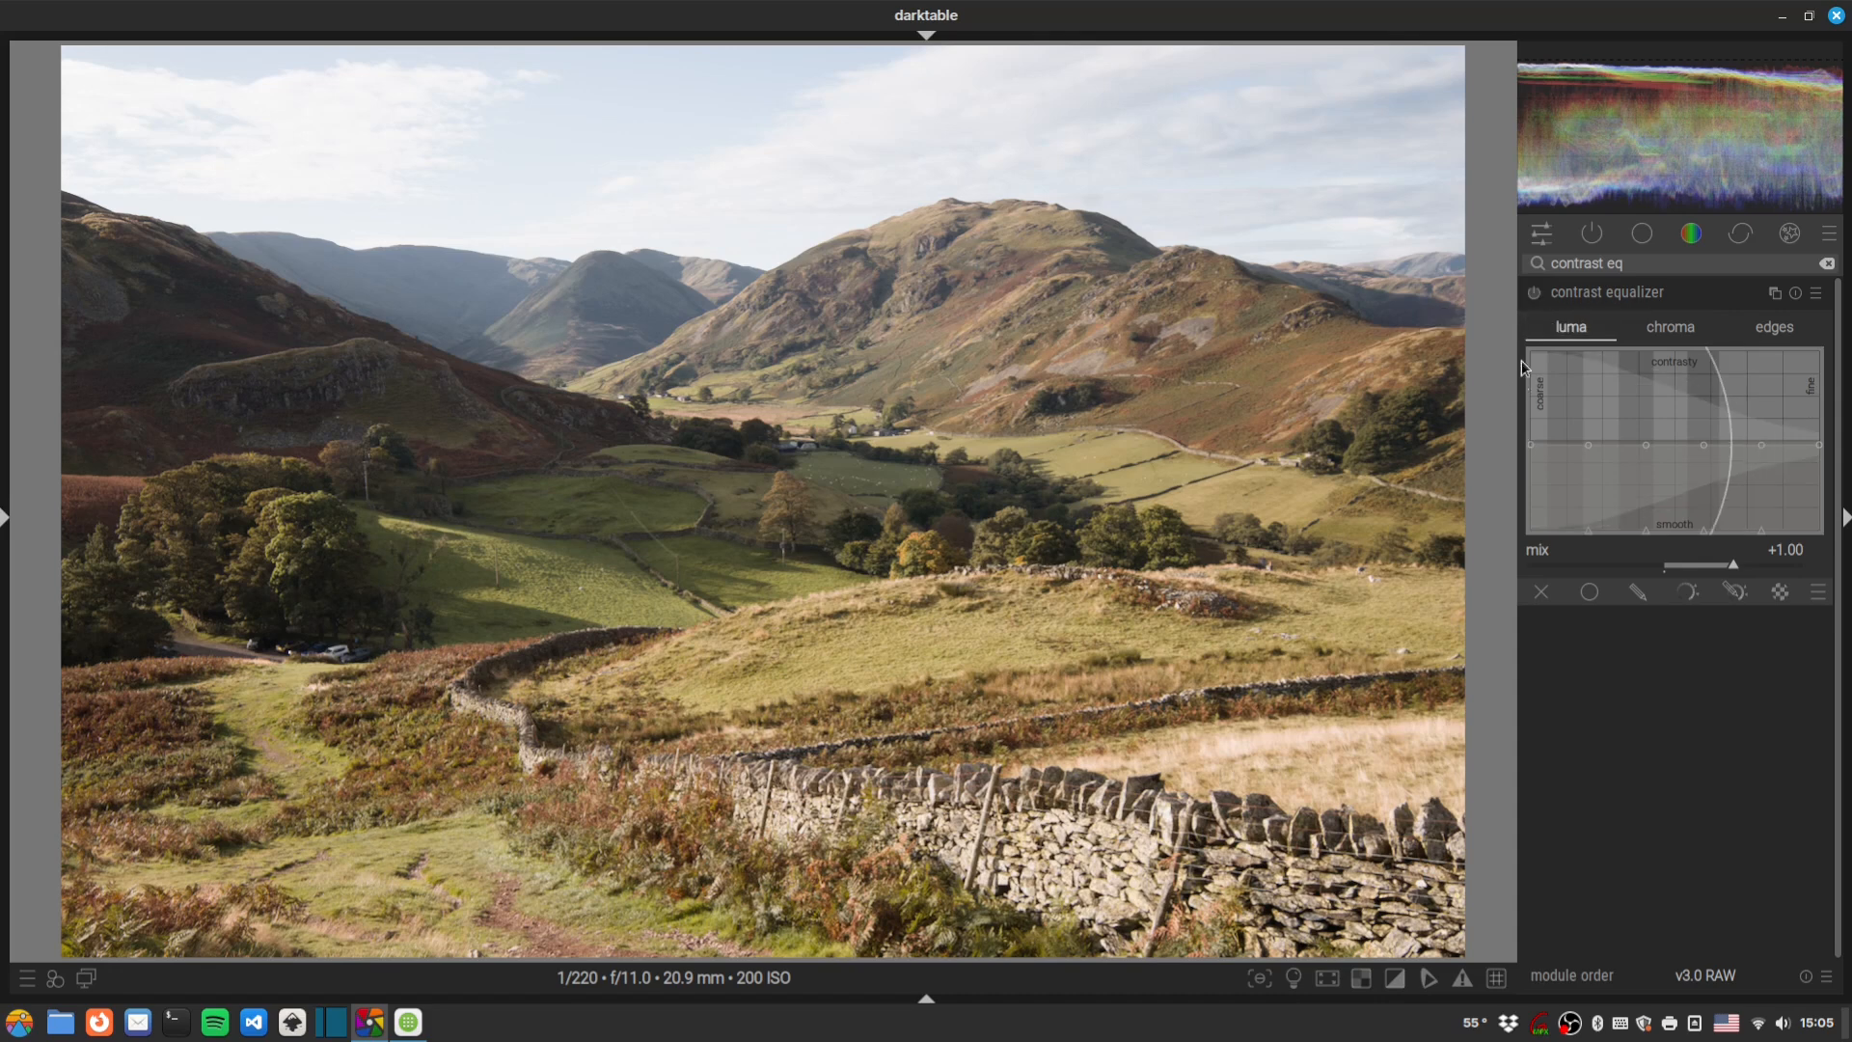
Add a second contrast equalizer instance, raise its coarse and fine luma slightly toward contrasty, and compare the photo with it off and on.
right_click(1775, 293)
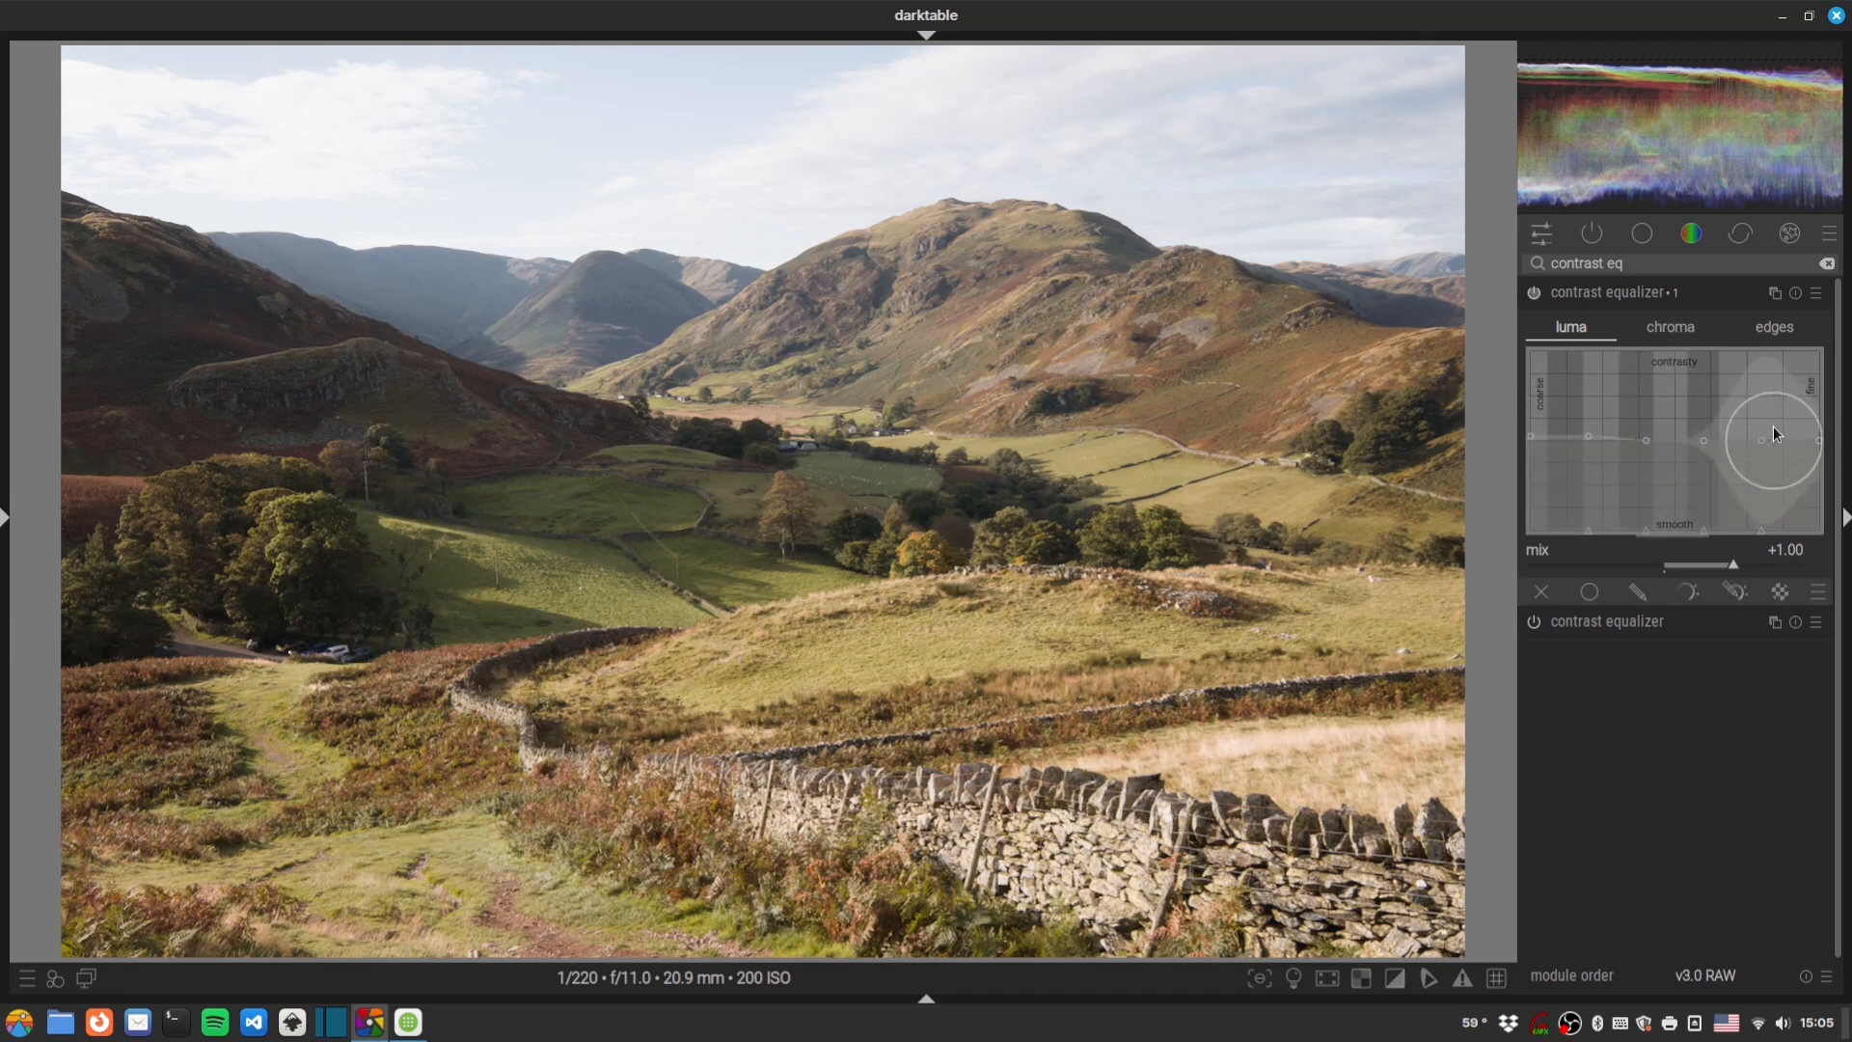
drag(1788, 428, 1786, 419)
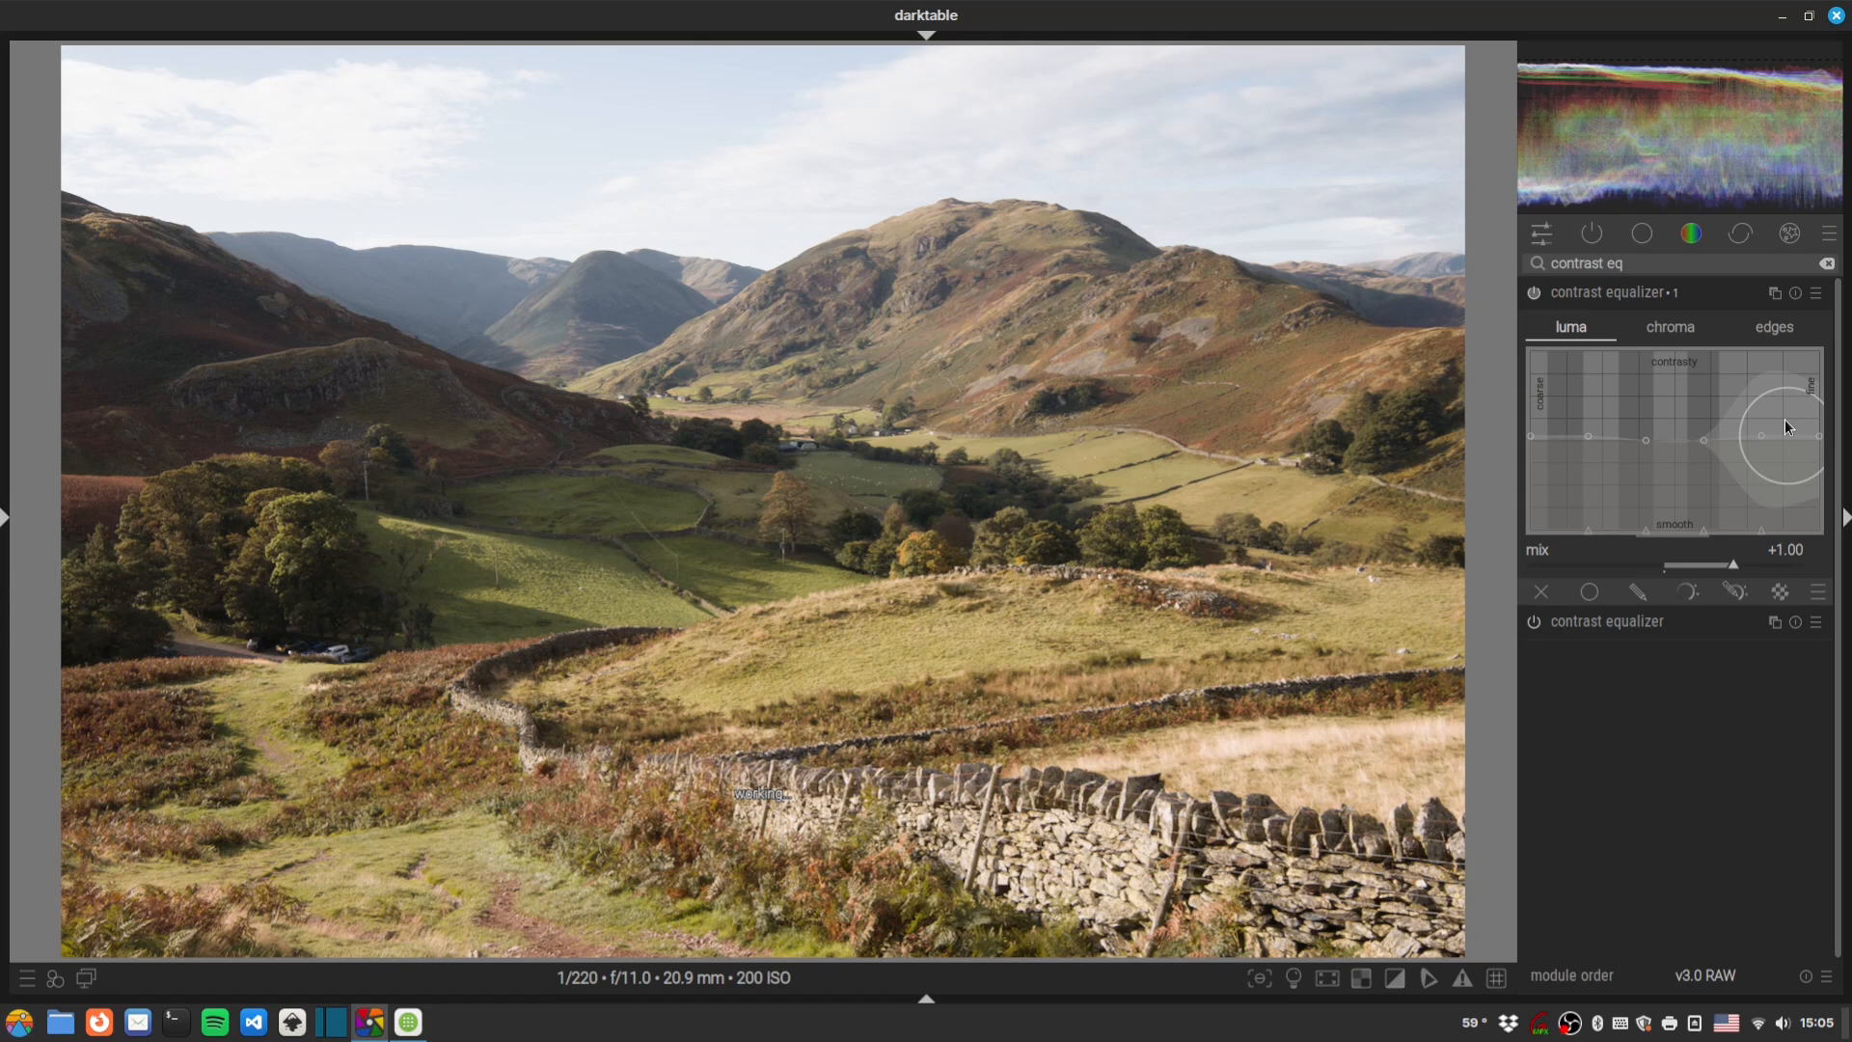
click(1532, 295)
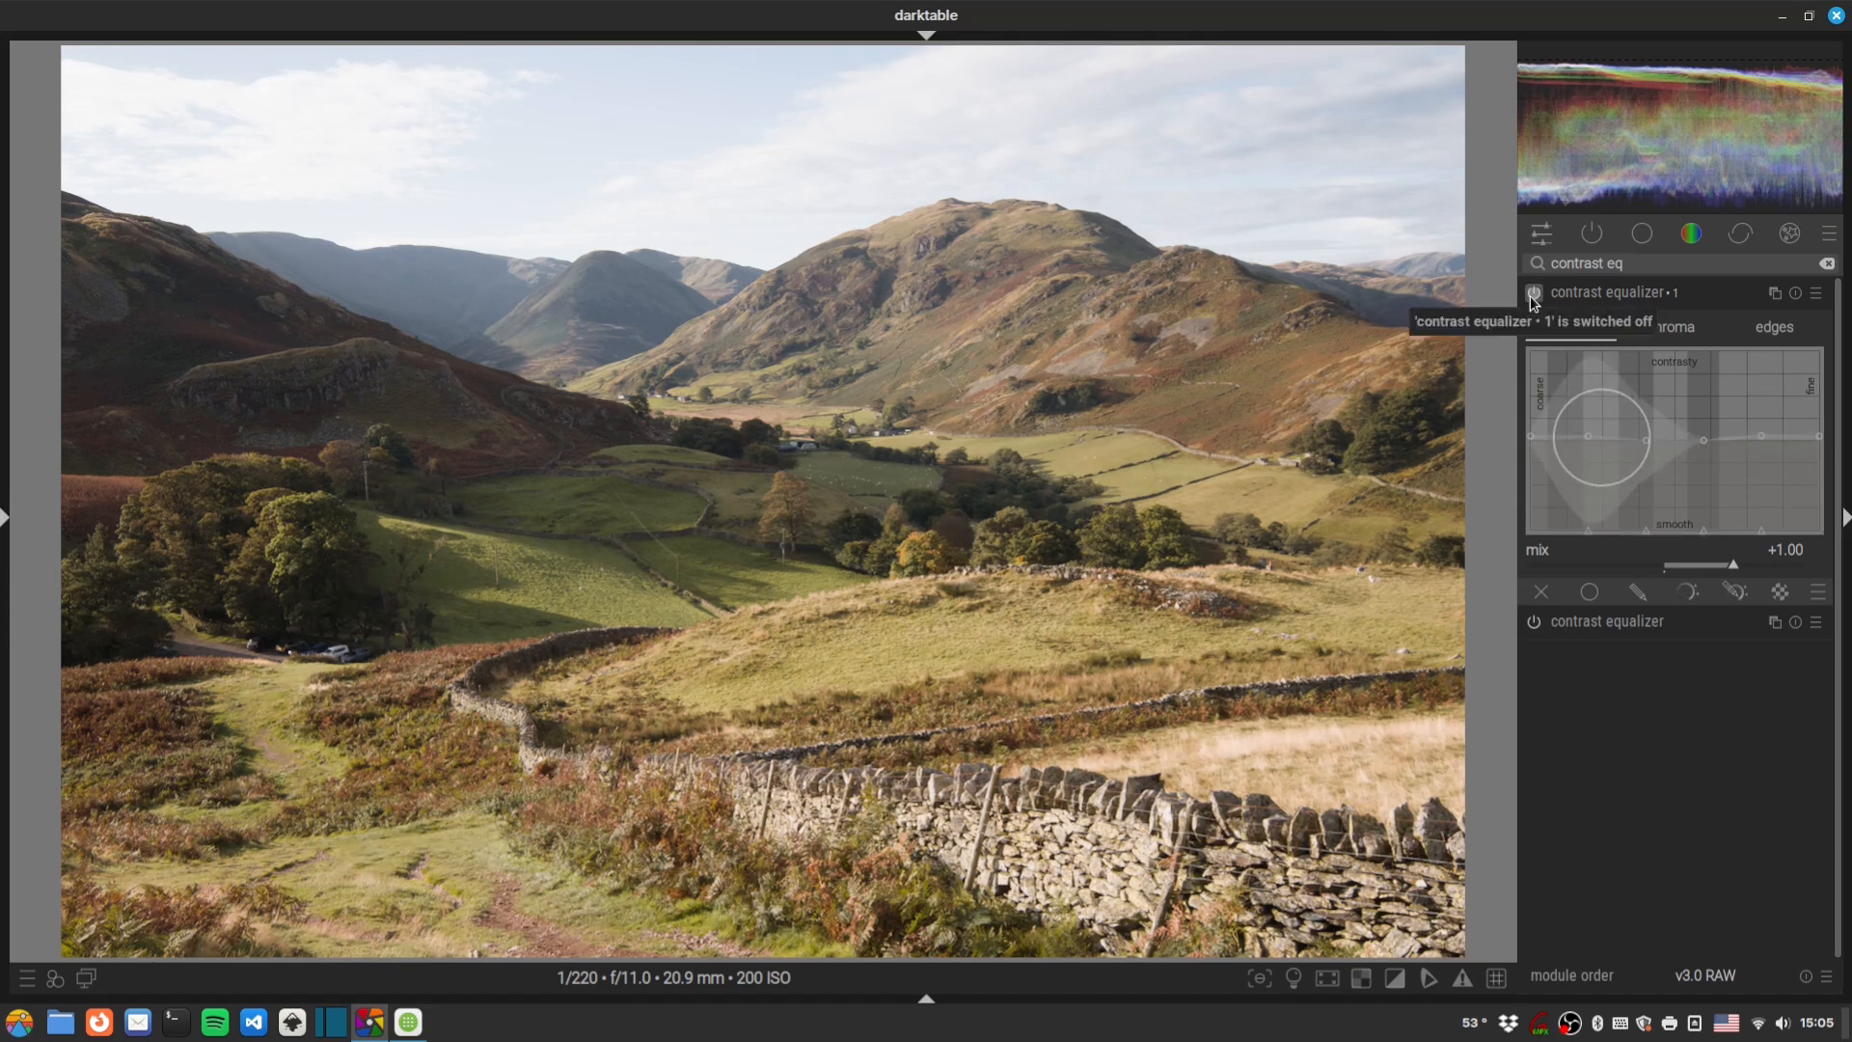
click(1531, 298)
click(1531, 298)
click(1531, 298)
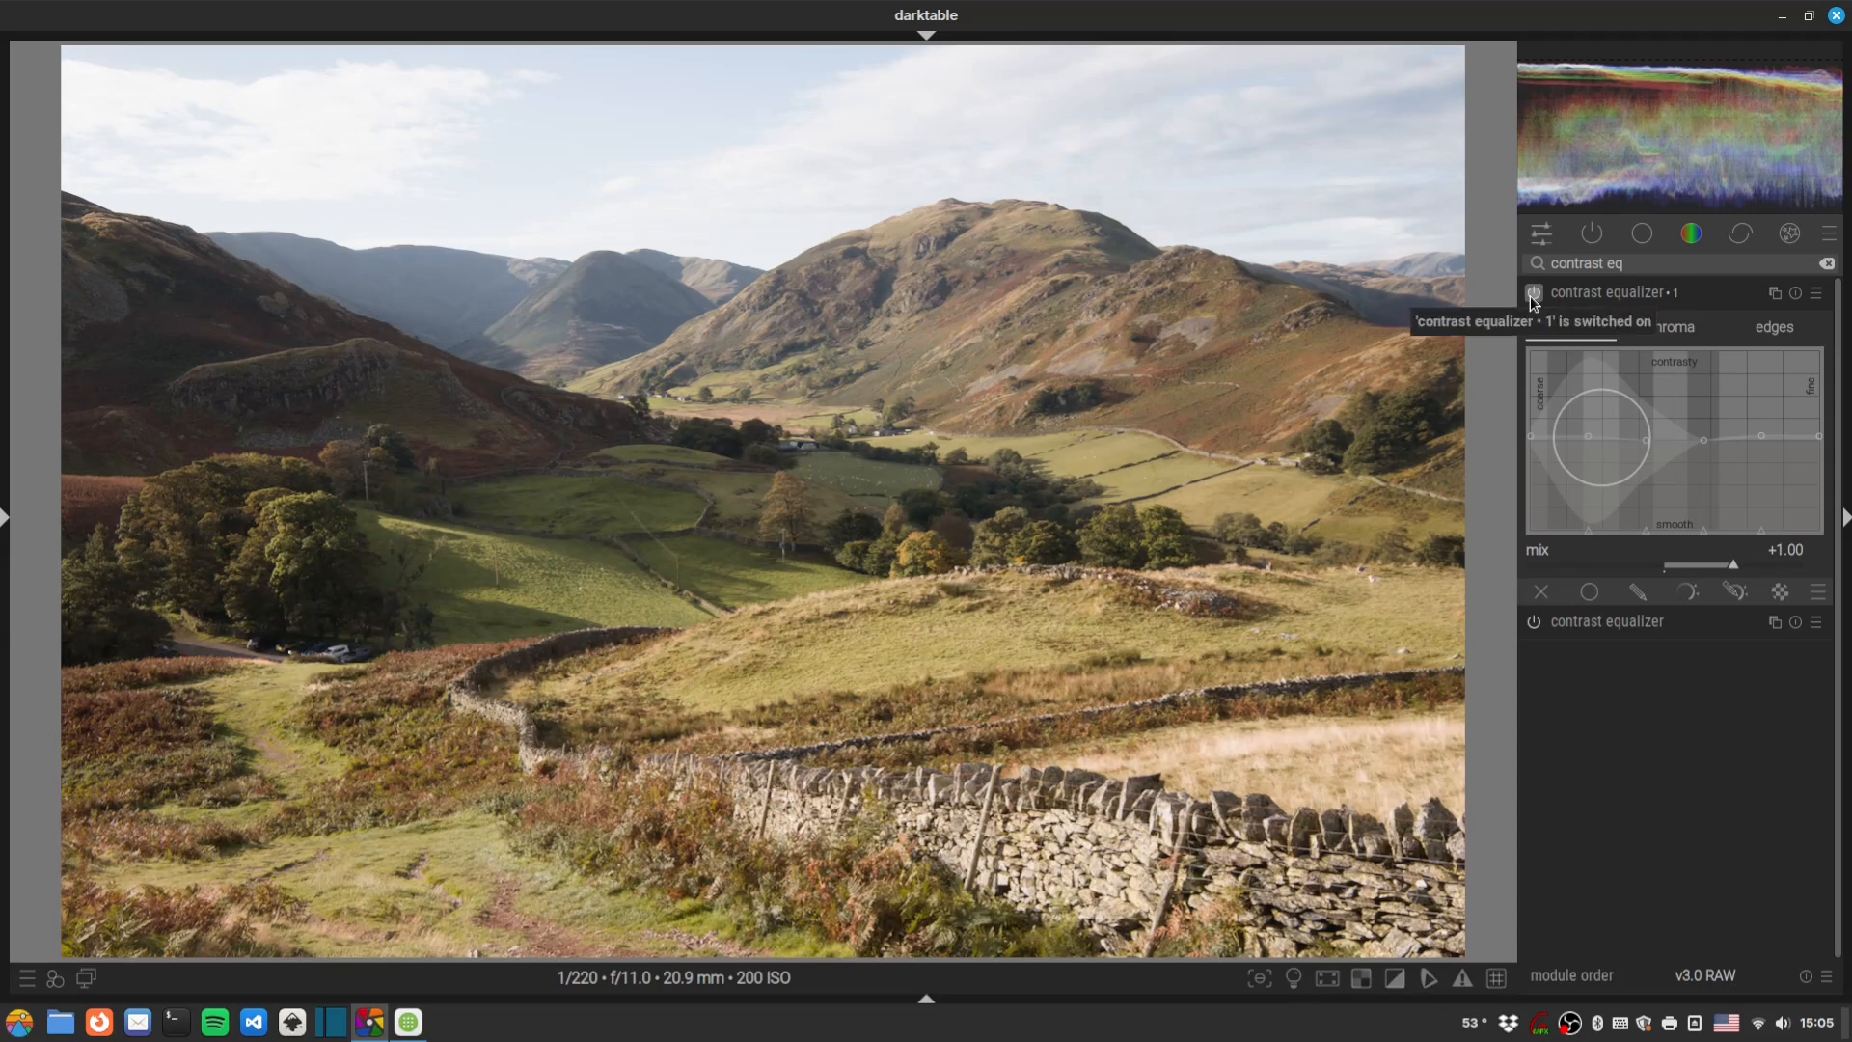
From the active modules, add a second exposure instance with a drawn mask and place an ellipse over the valley fields.
click(1592, 233)
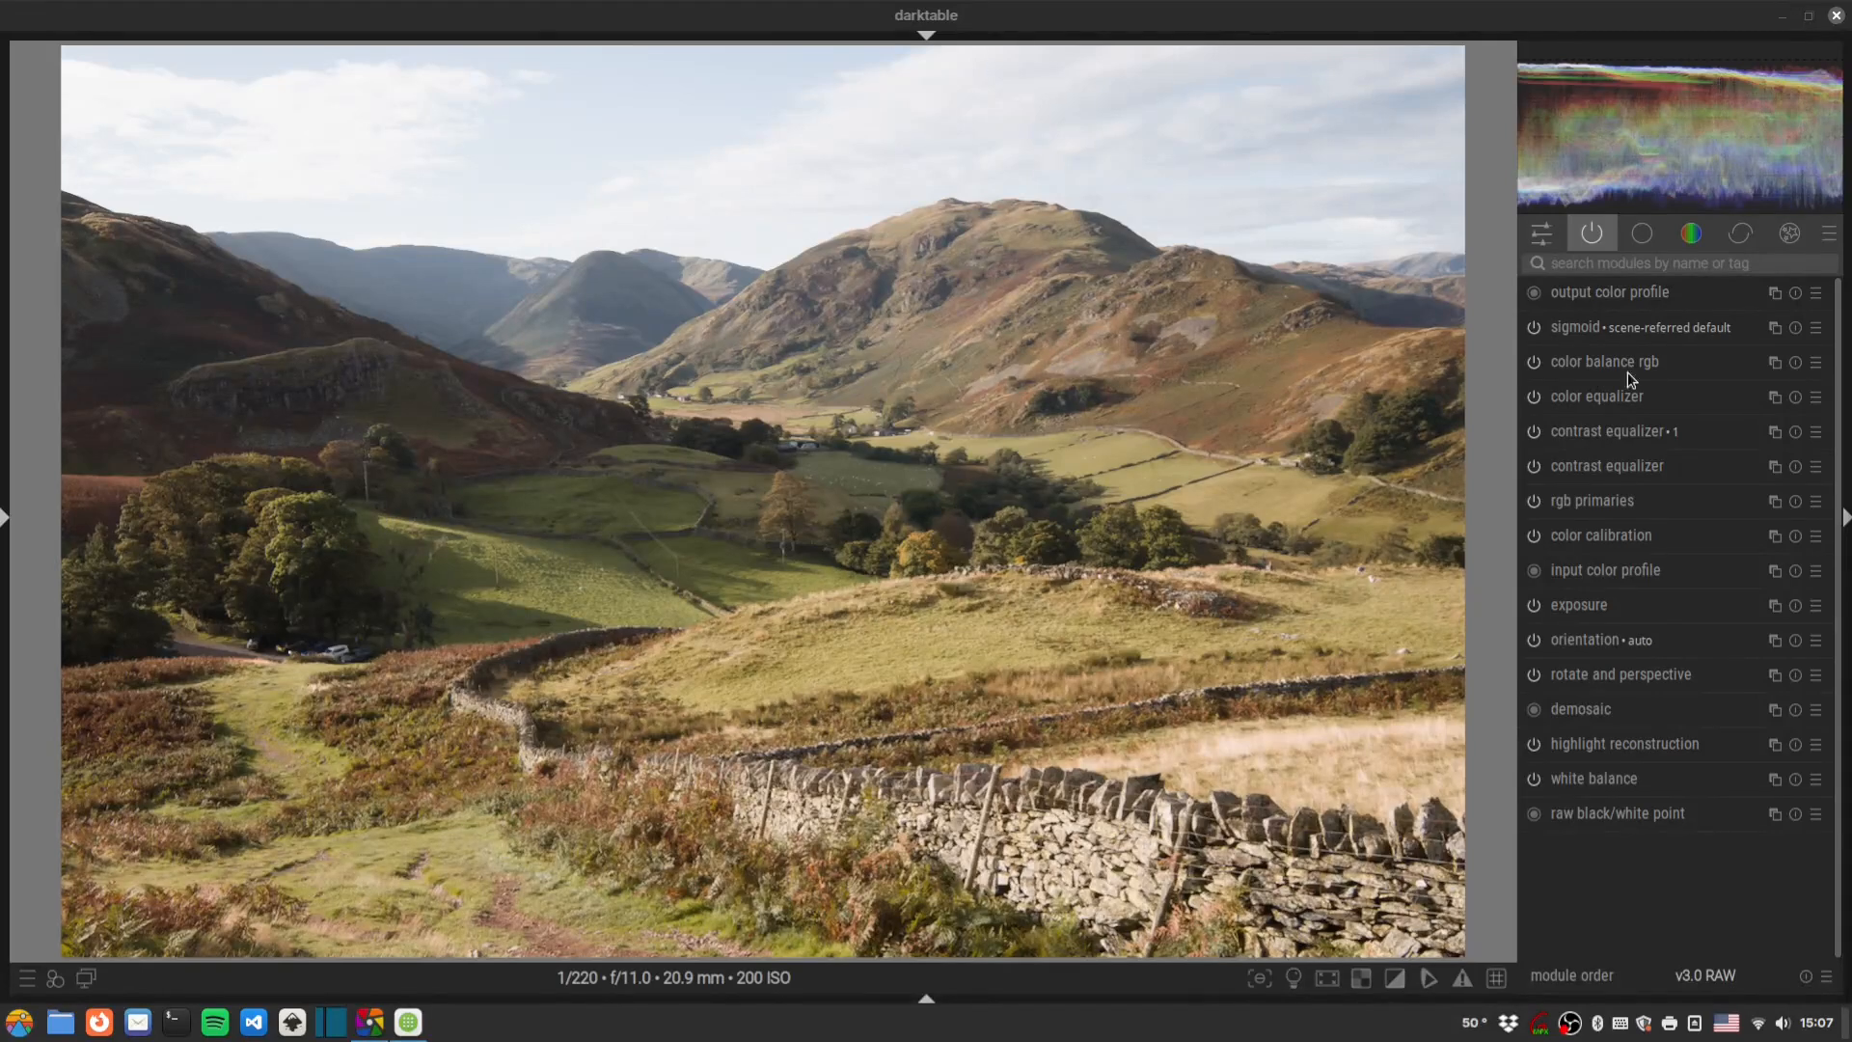
click(1623, 259)
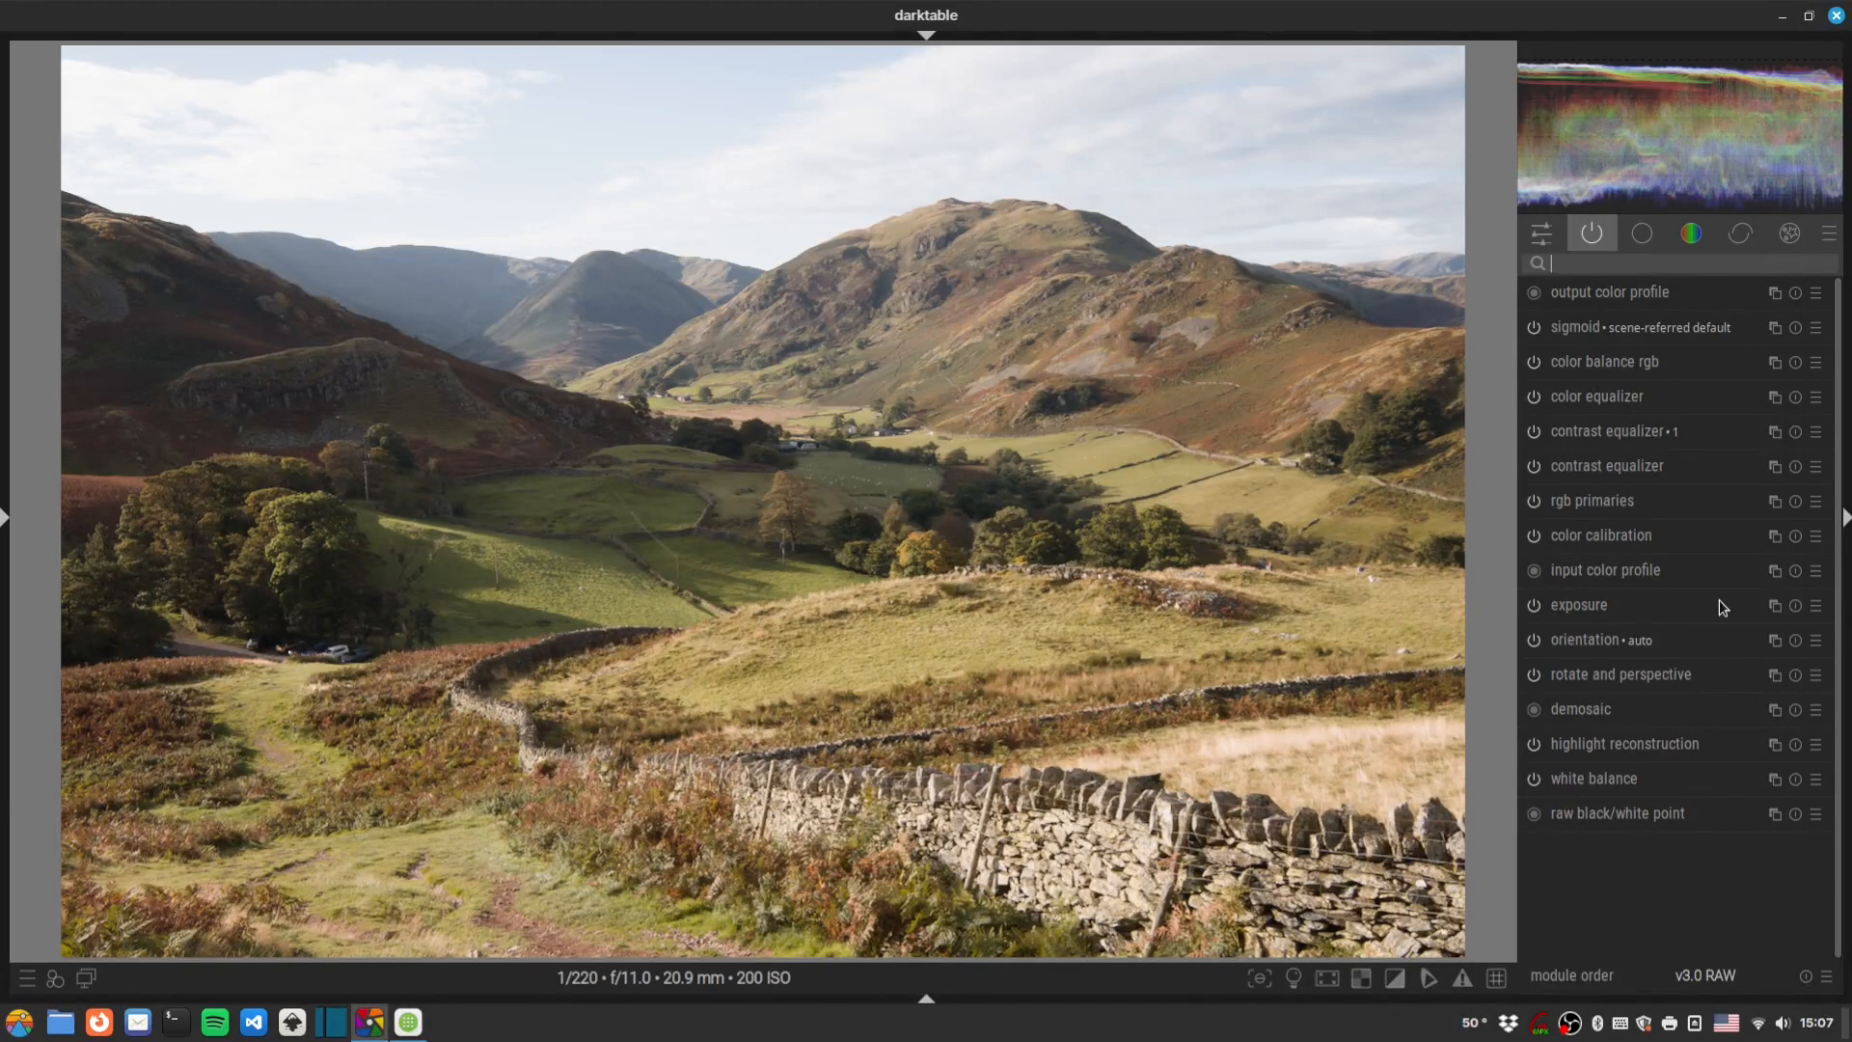
ctrl+click(1774, 605)
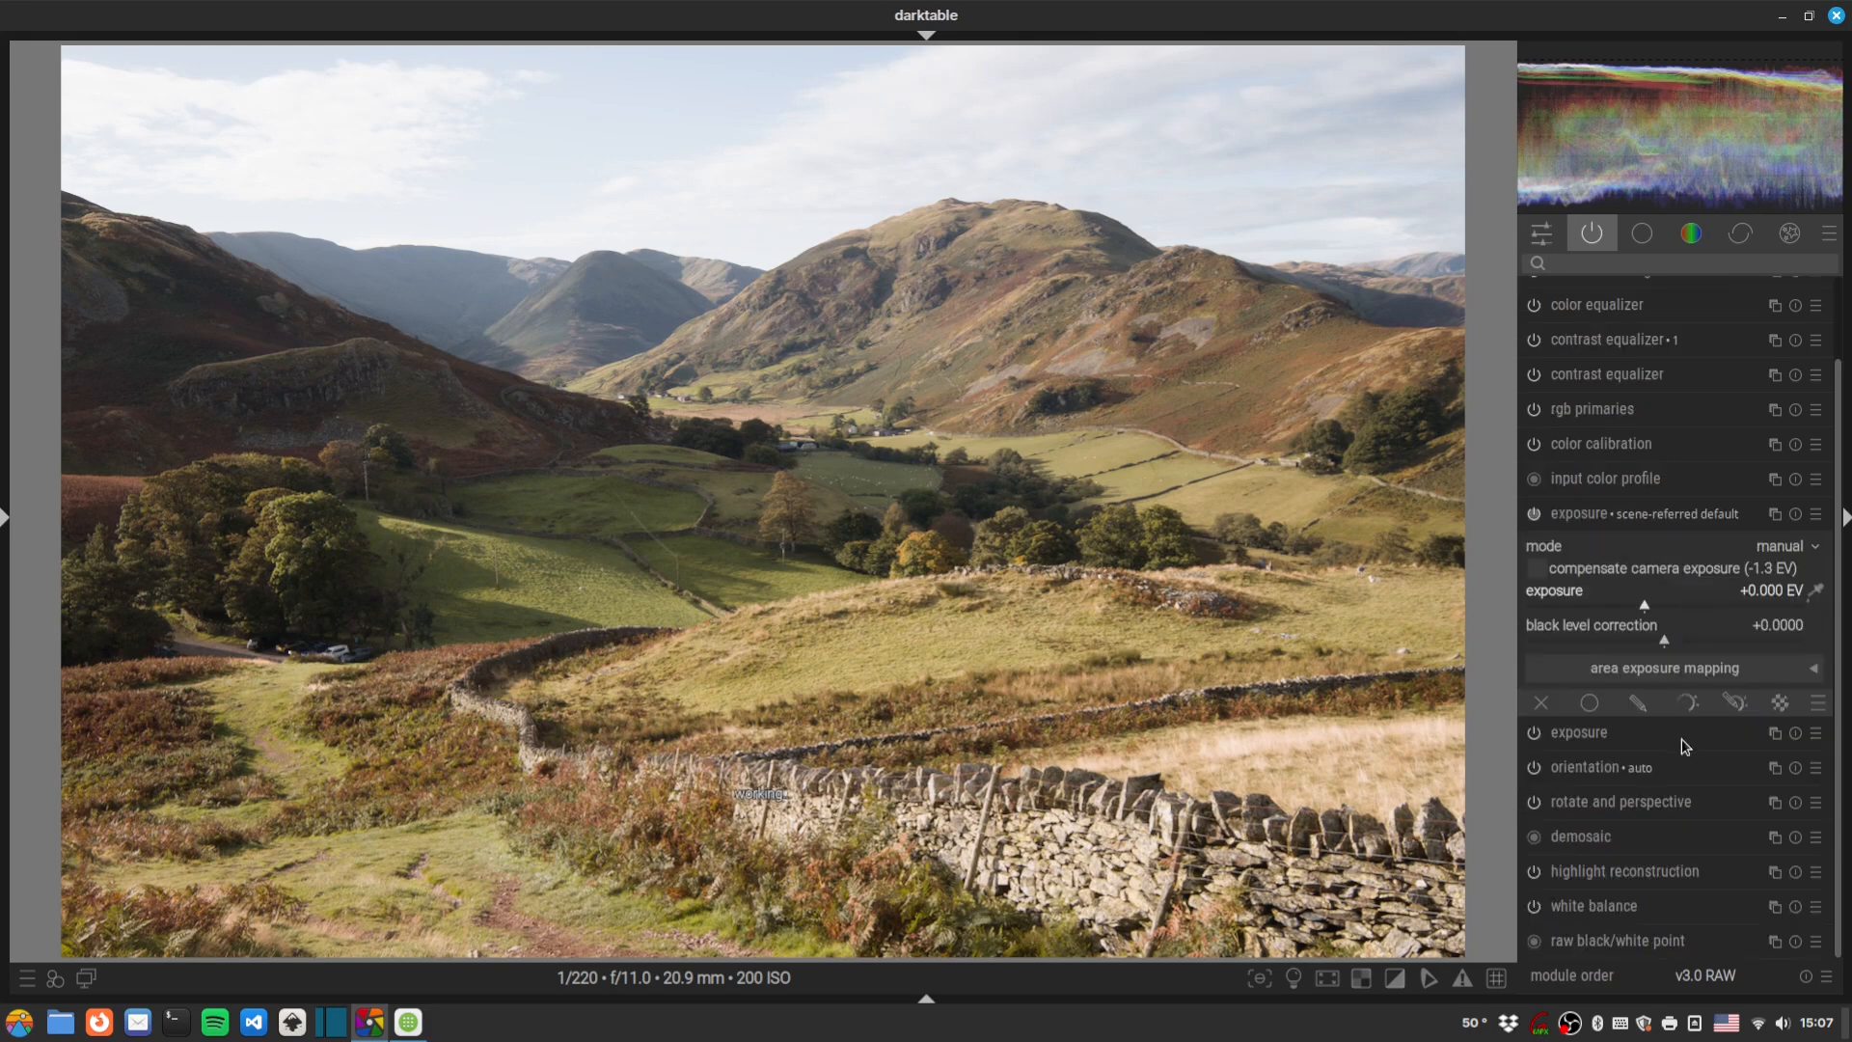
click(1641, 702)
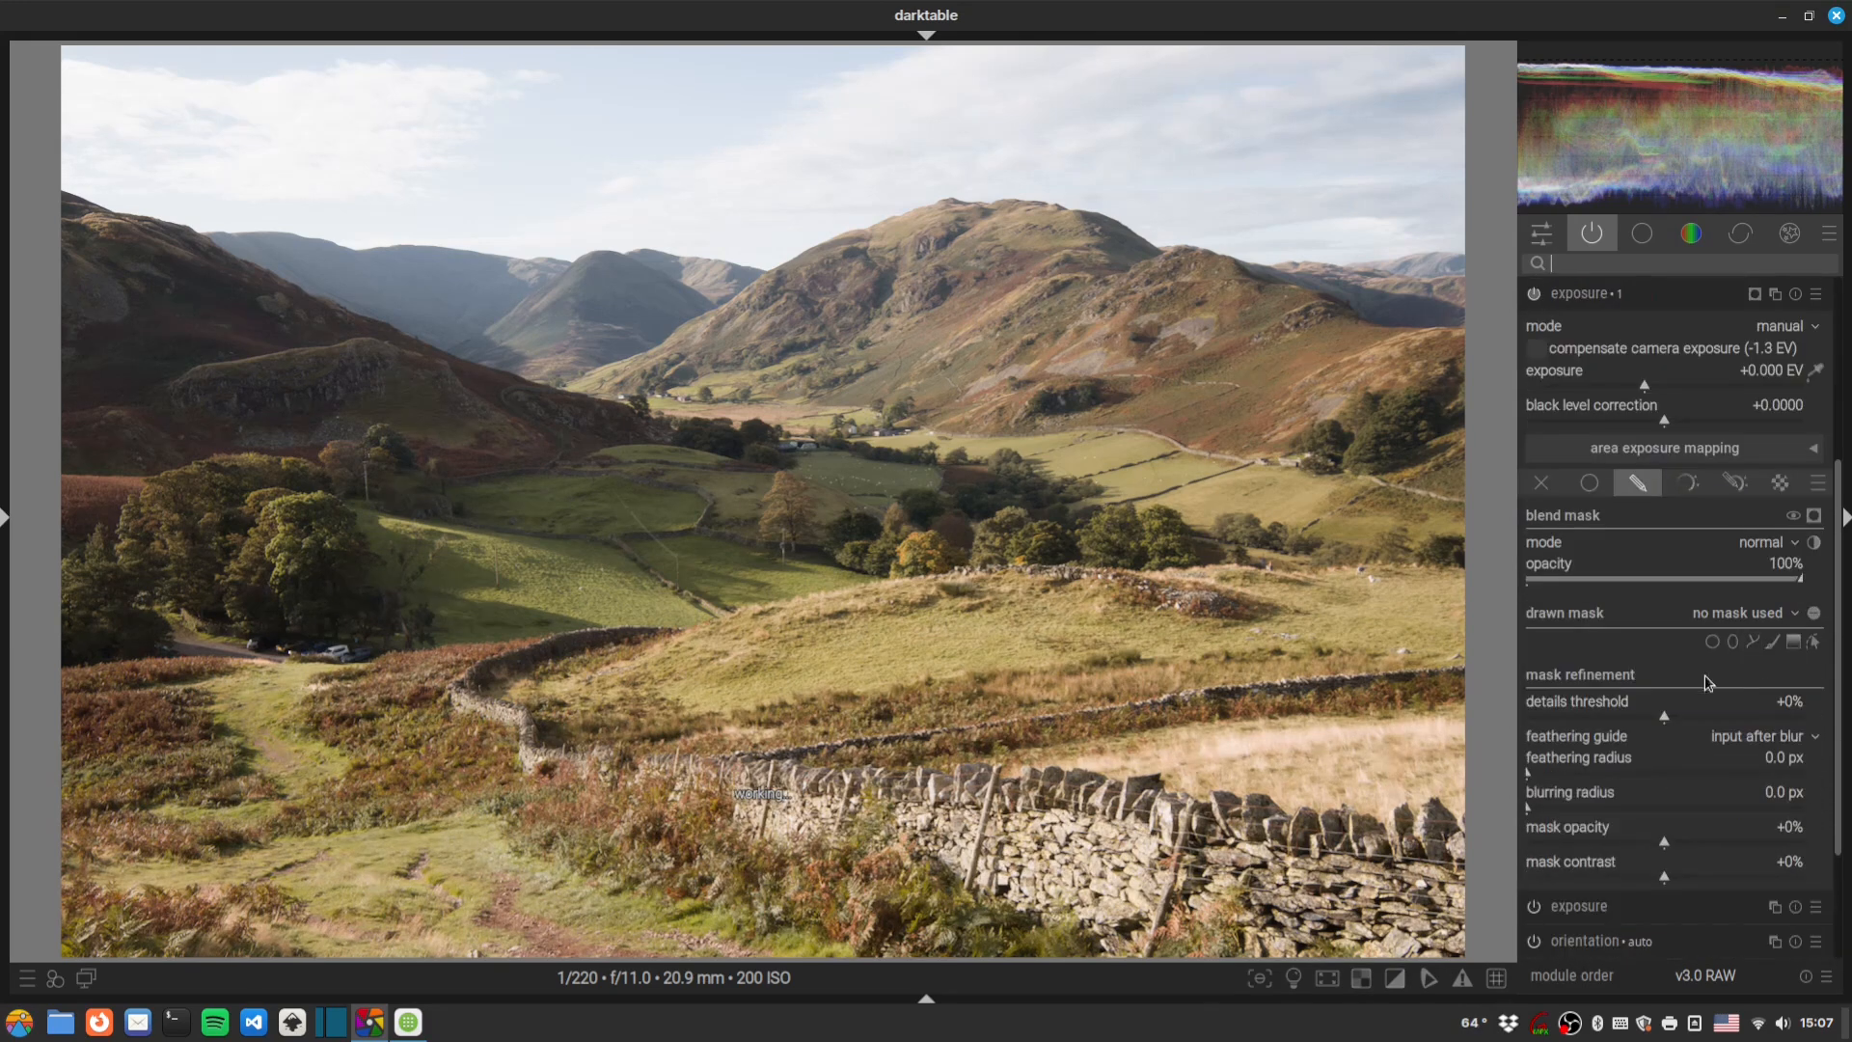
click(1734, 642)
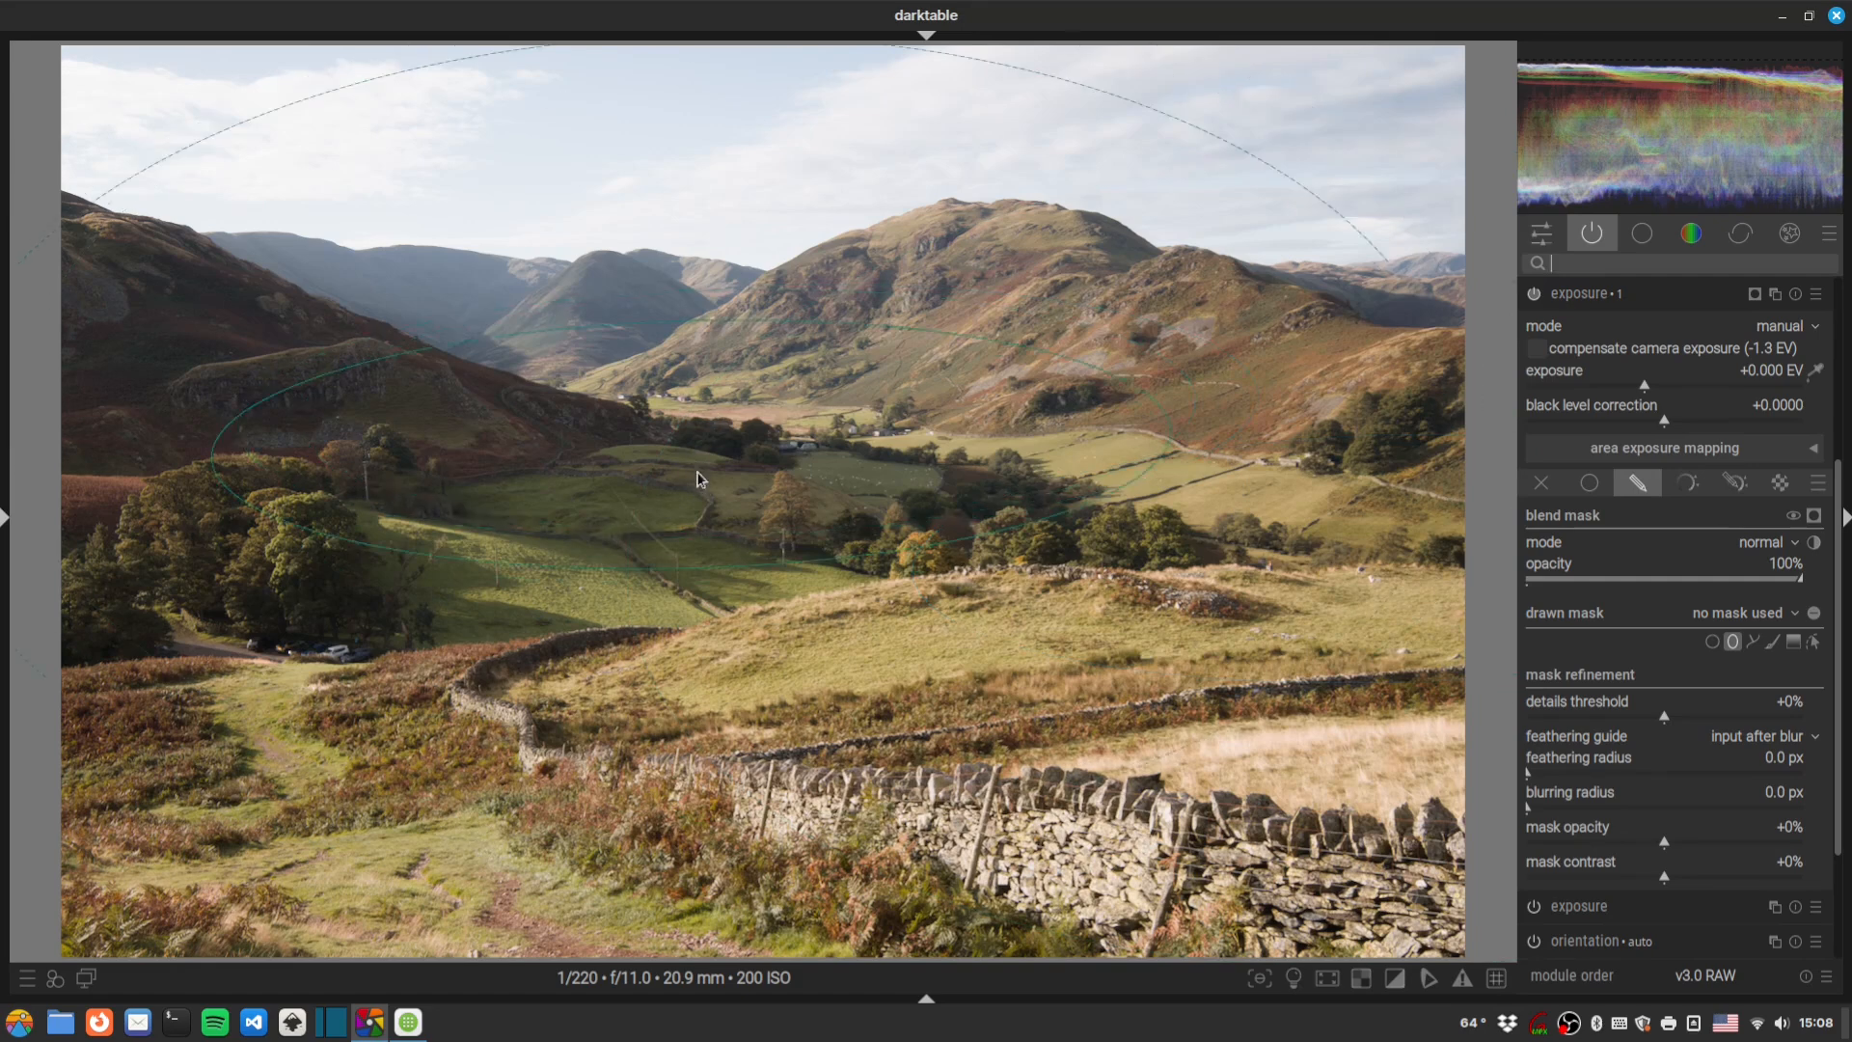
click(719, 514)
Narrow the ellipse mask, make it taller, and reposition it over the middle of the valley.
drag(1201, 507, 1015, 511)
drag(893, 519, 937, 536)
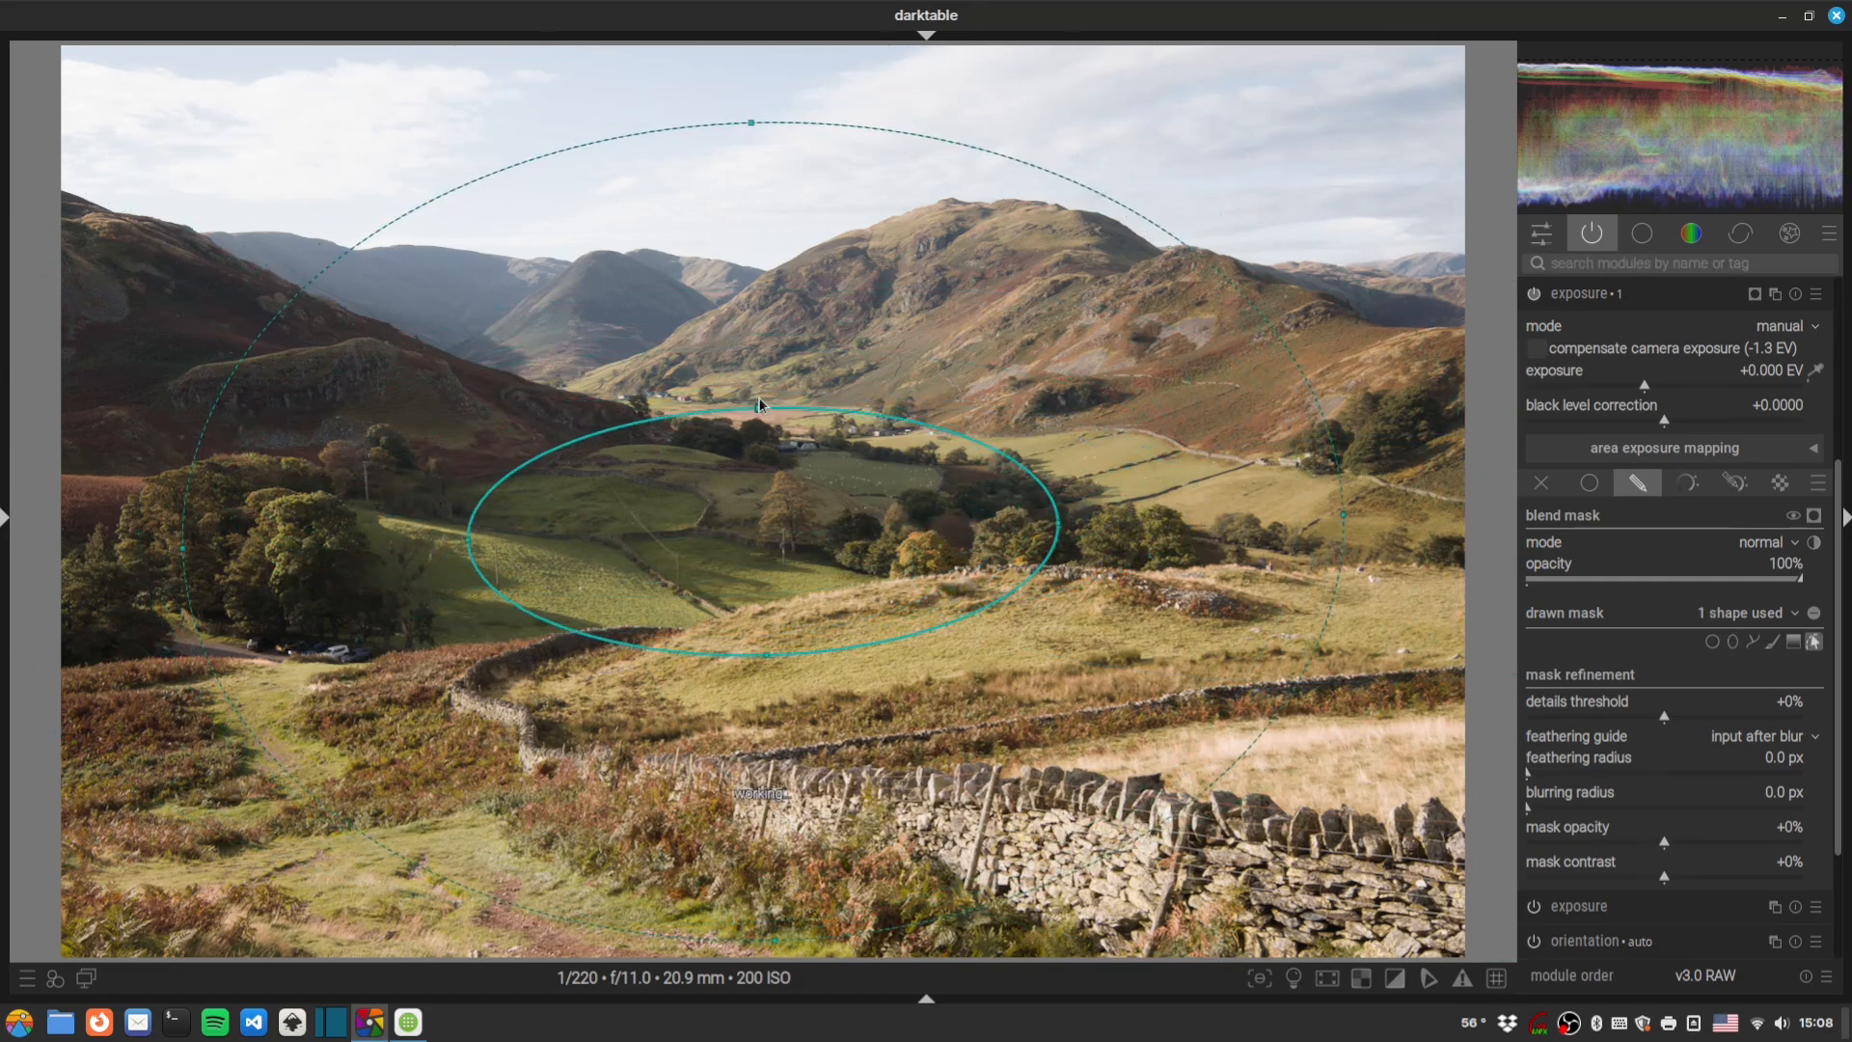
drag(759, 405, 758, 323)
drag(864, 525, 925, 477)
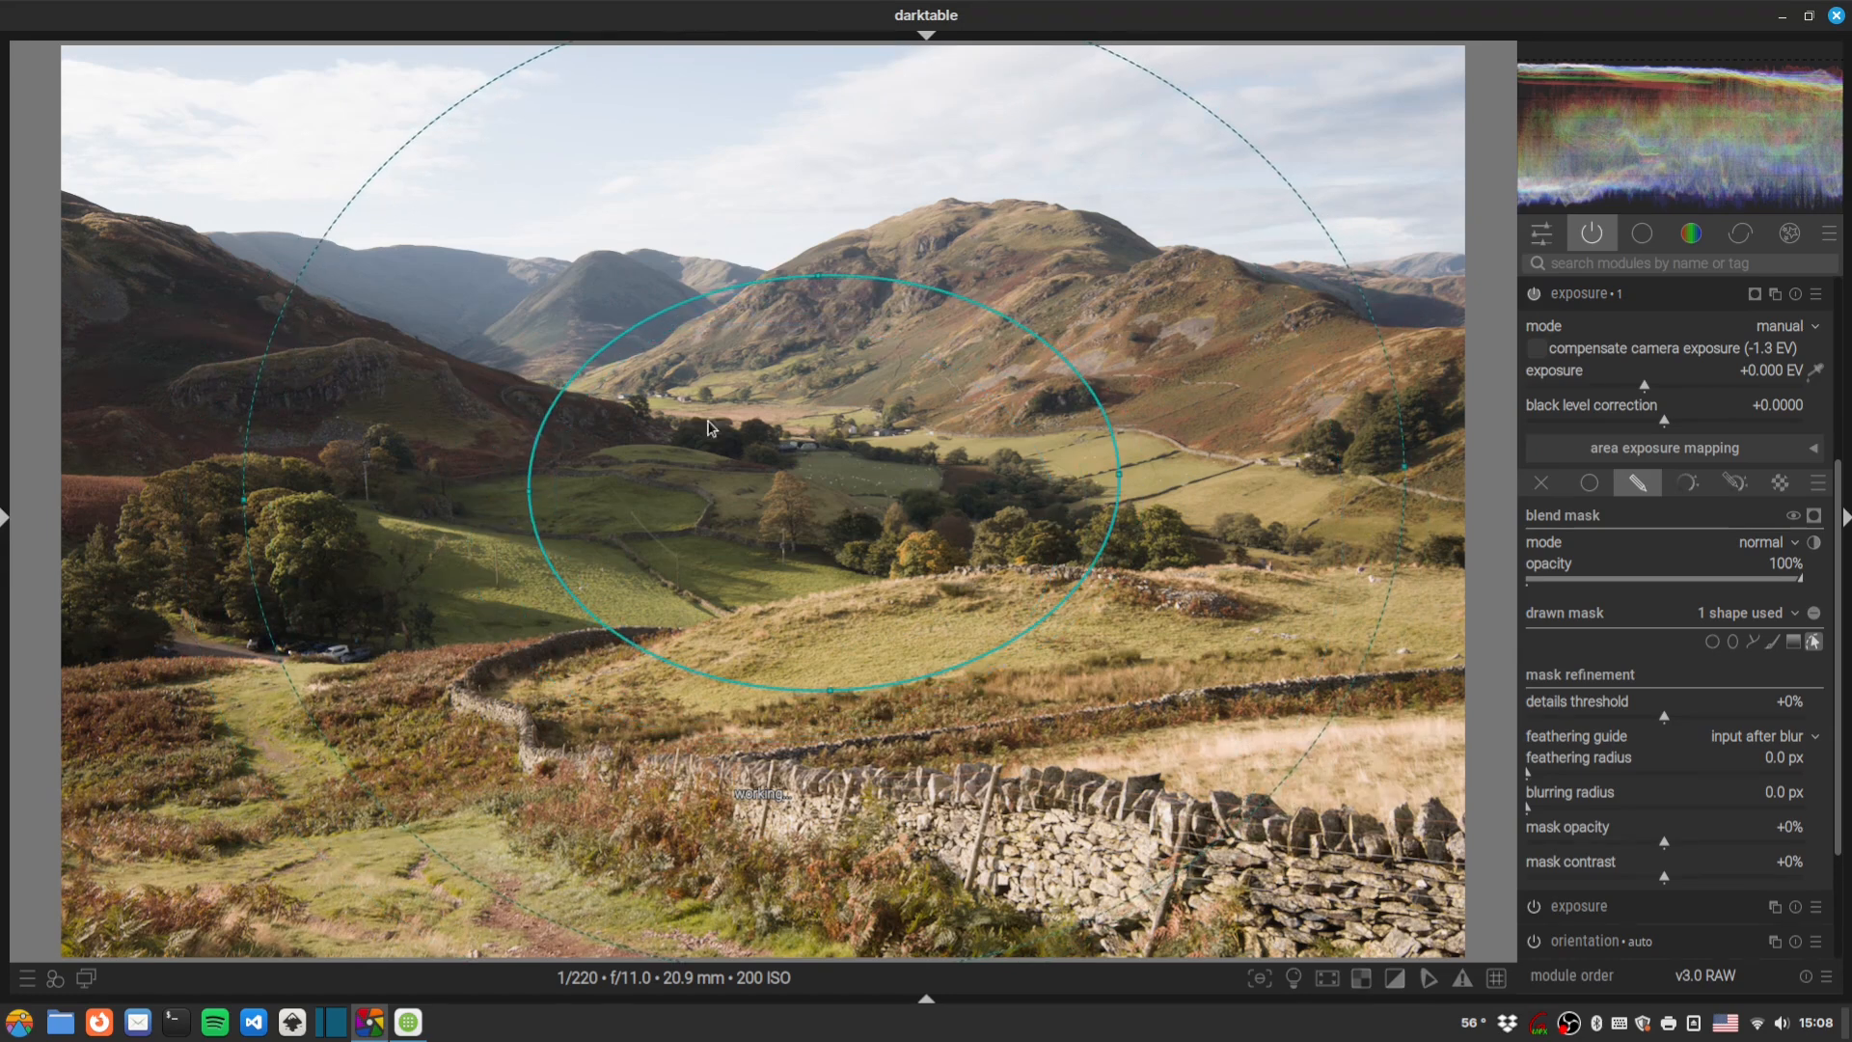
drag(536, 504, 524, 503)
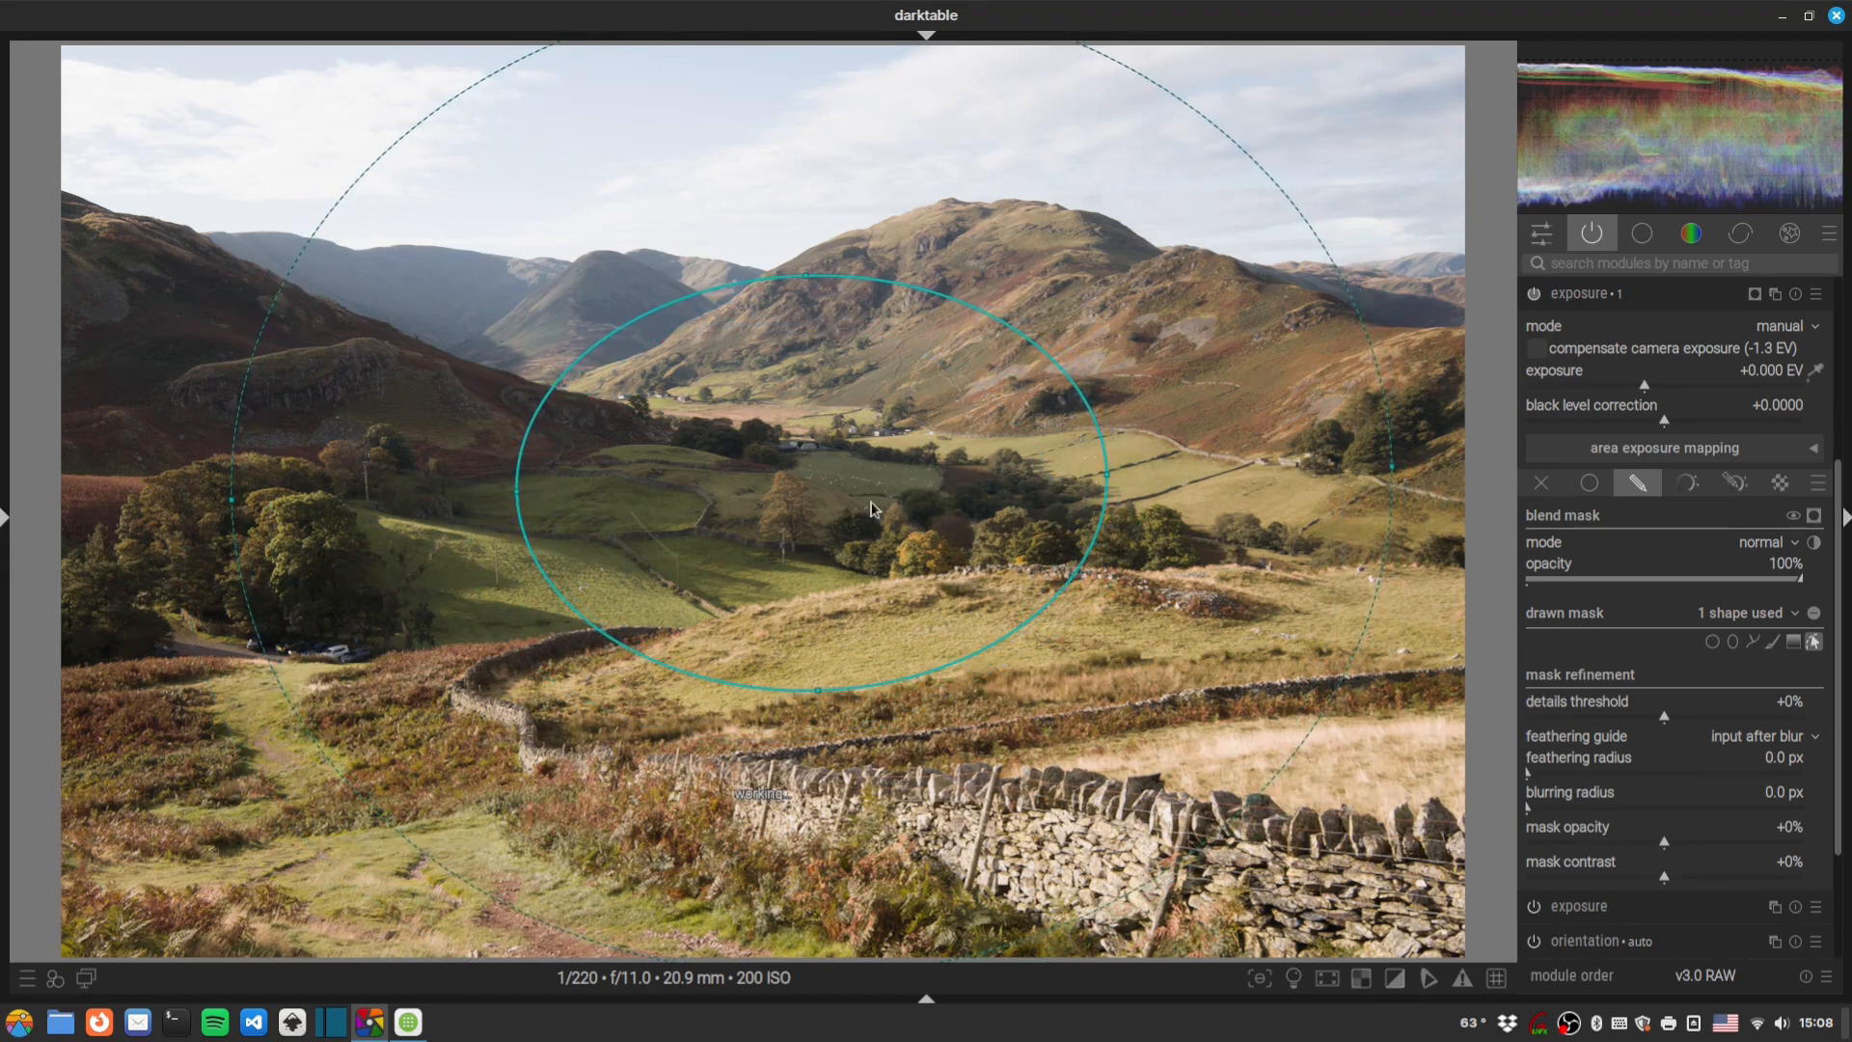
scroll(853, 478, down, 5)
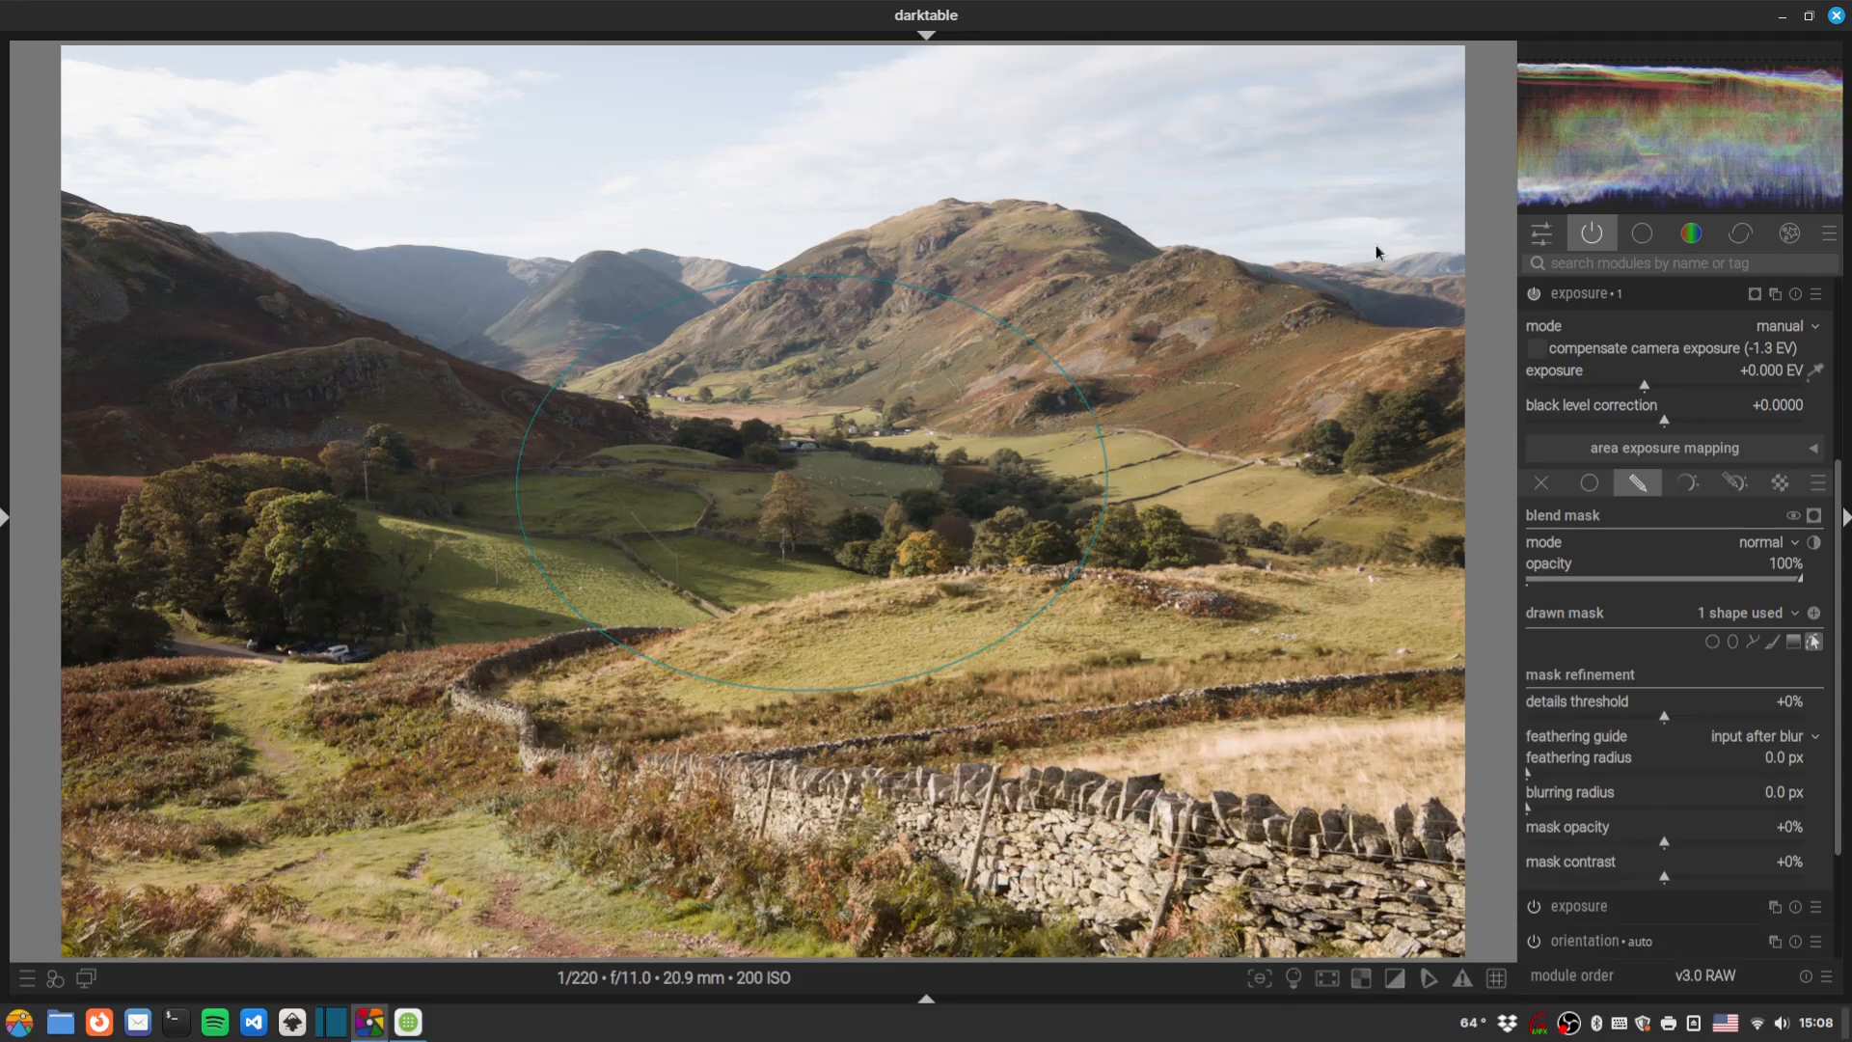
Lower the masked exposure to -0.257 EV, slightly reduce the ellipse's feather, and nudge the ellipse into place over the valley.
drag(1646, 388, 1636, 386)
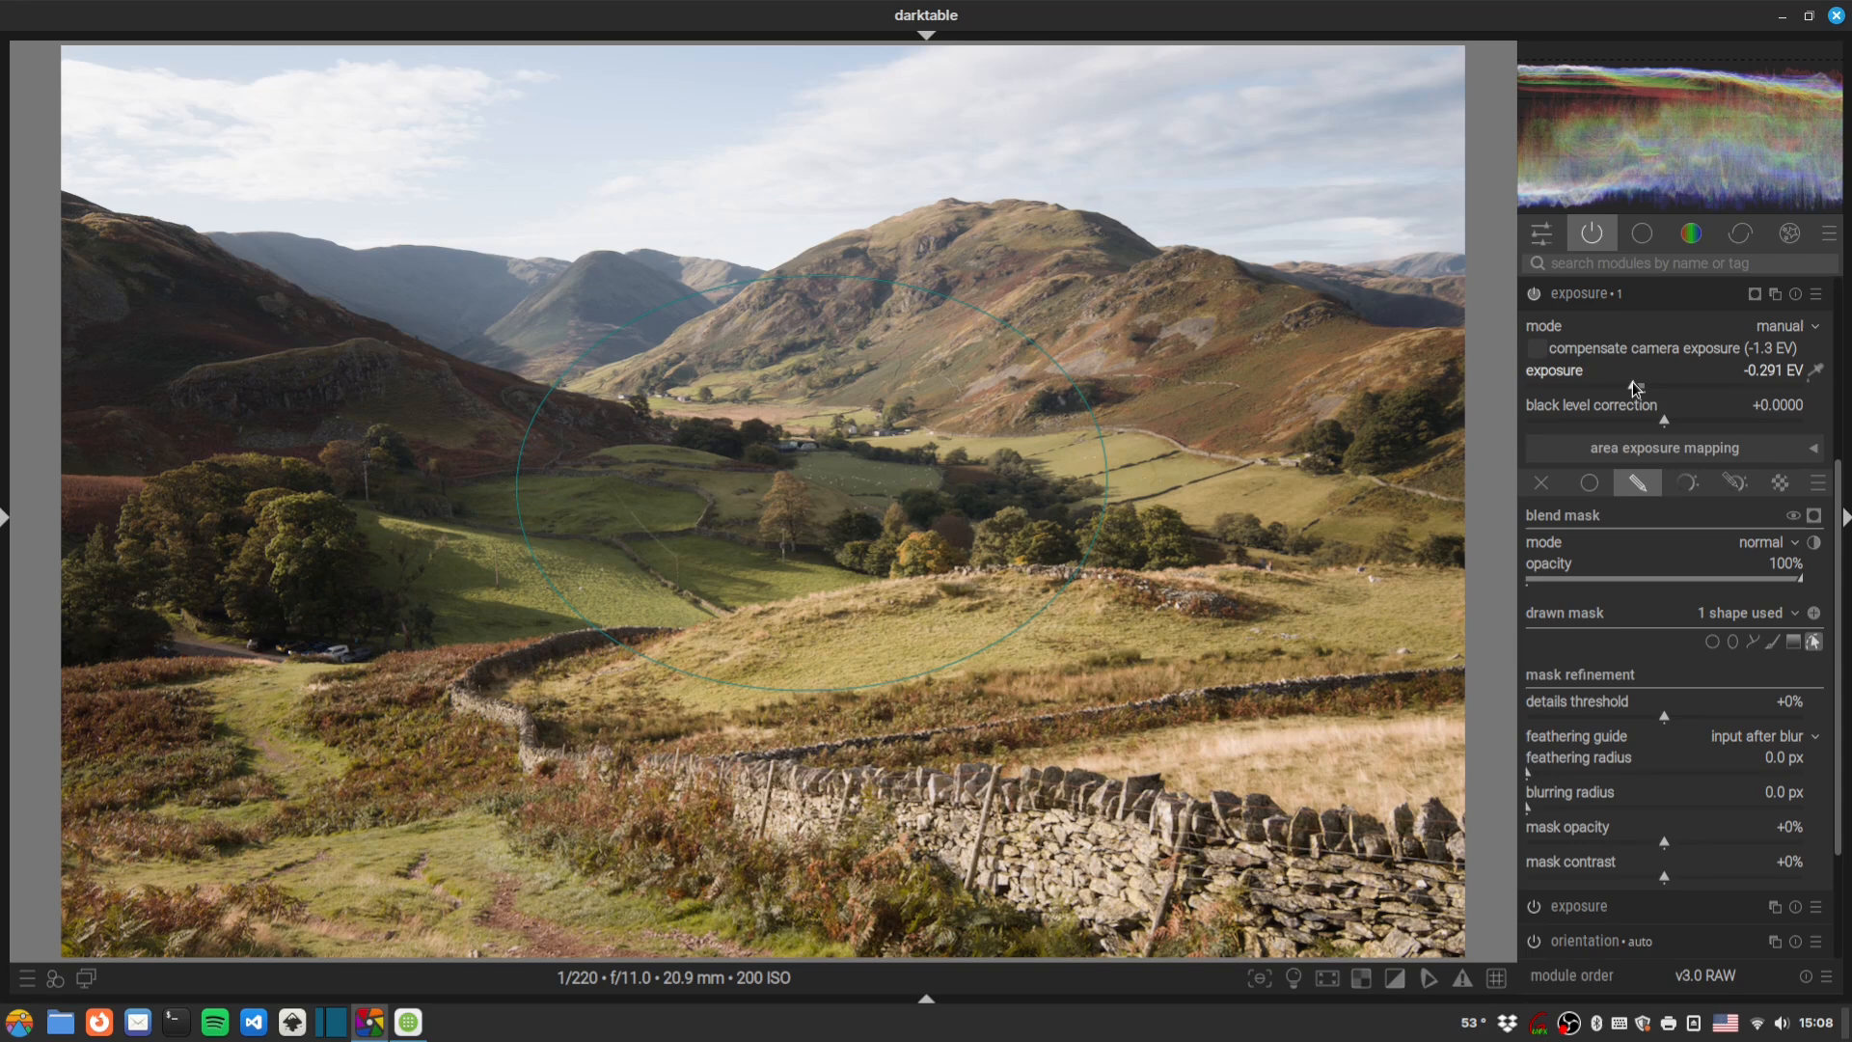
click(1636, 387)
drag(819, 493, 796, 511)
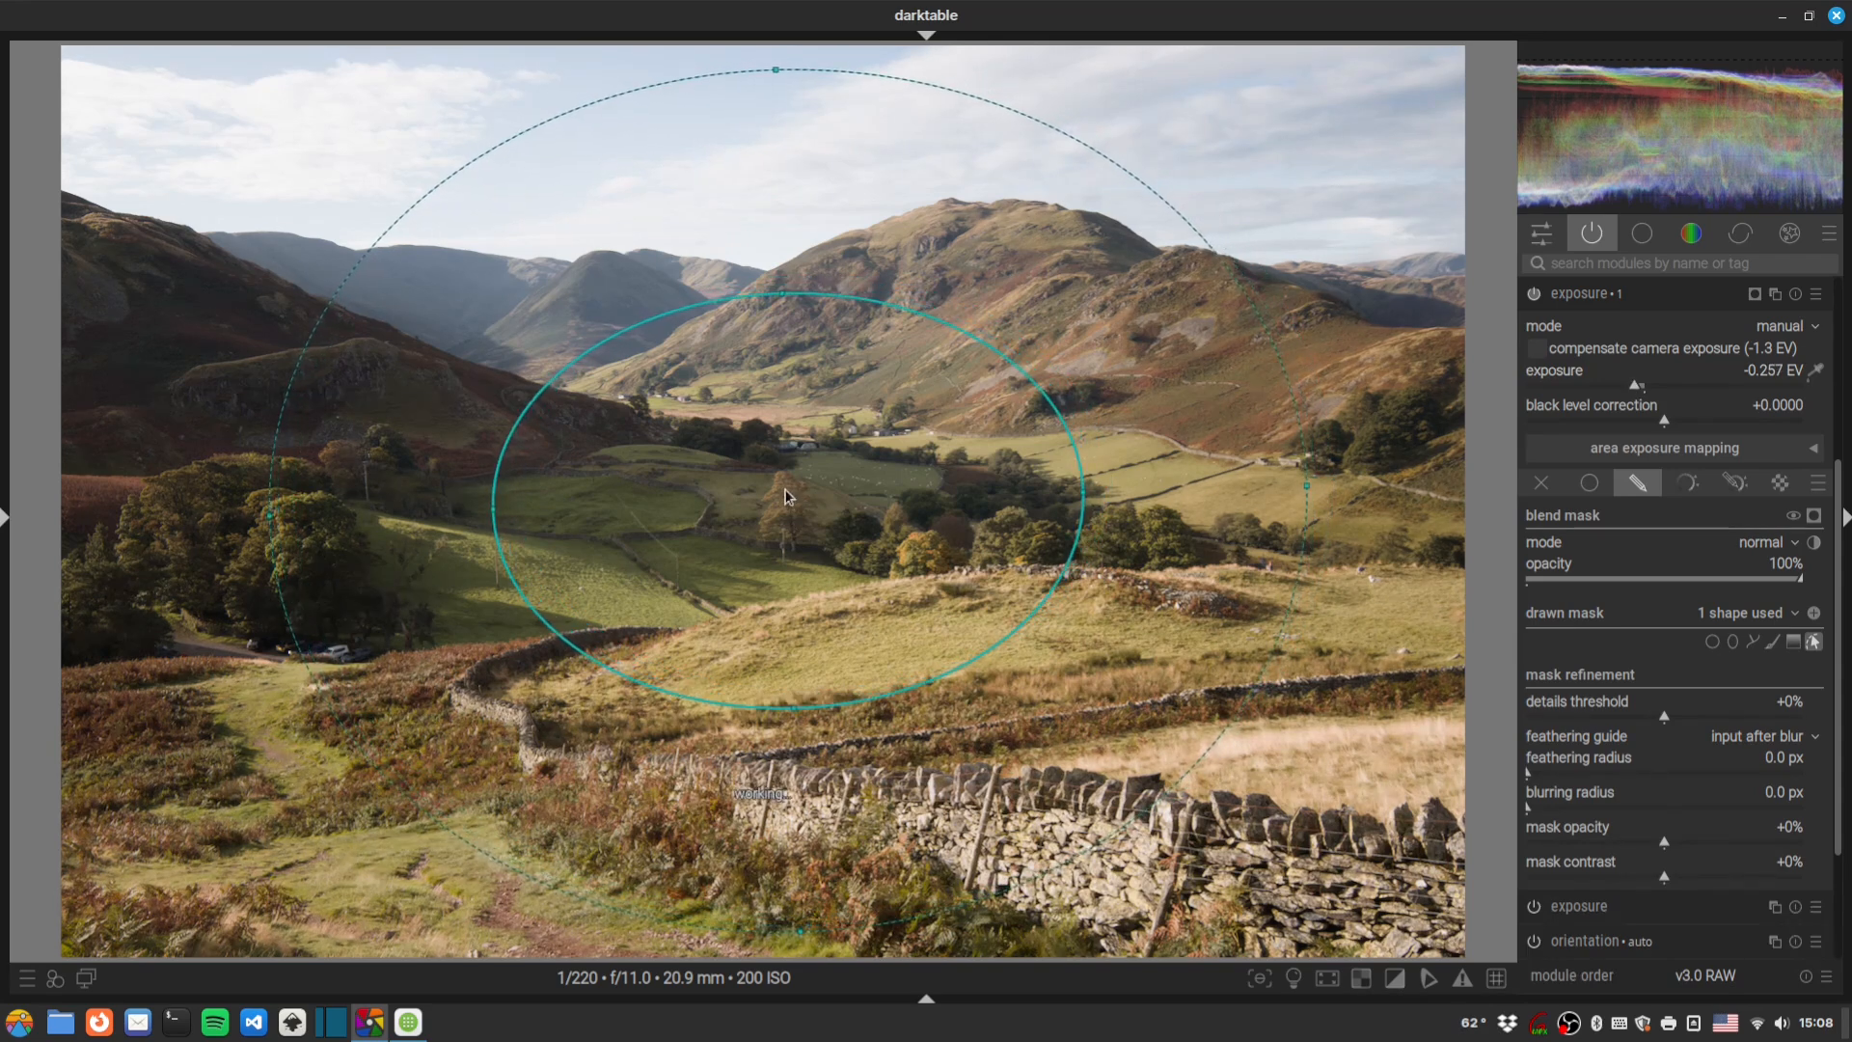
drag(777, 68, 786, 87)
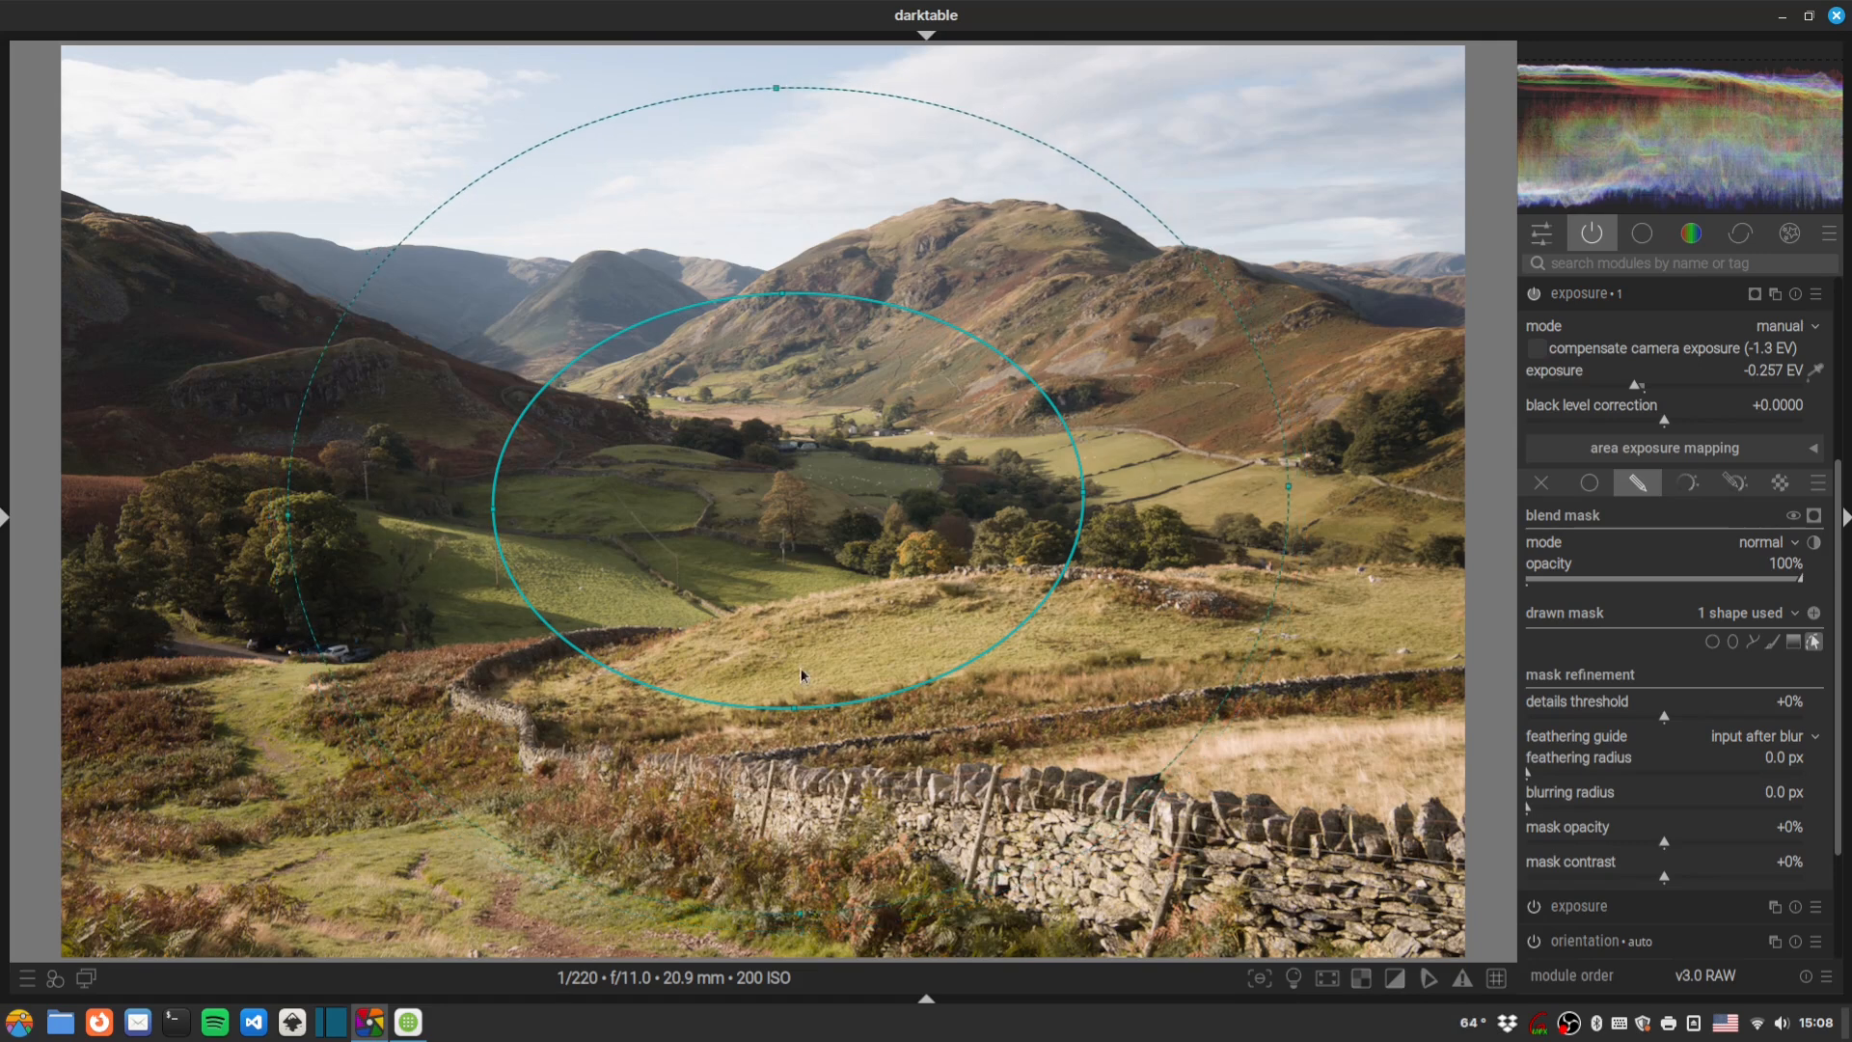
drag(800, 667, 809, 669)
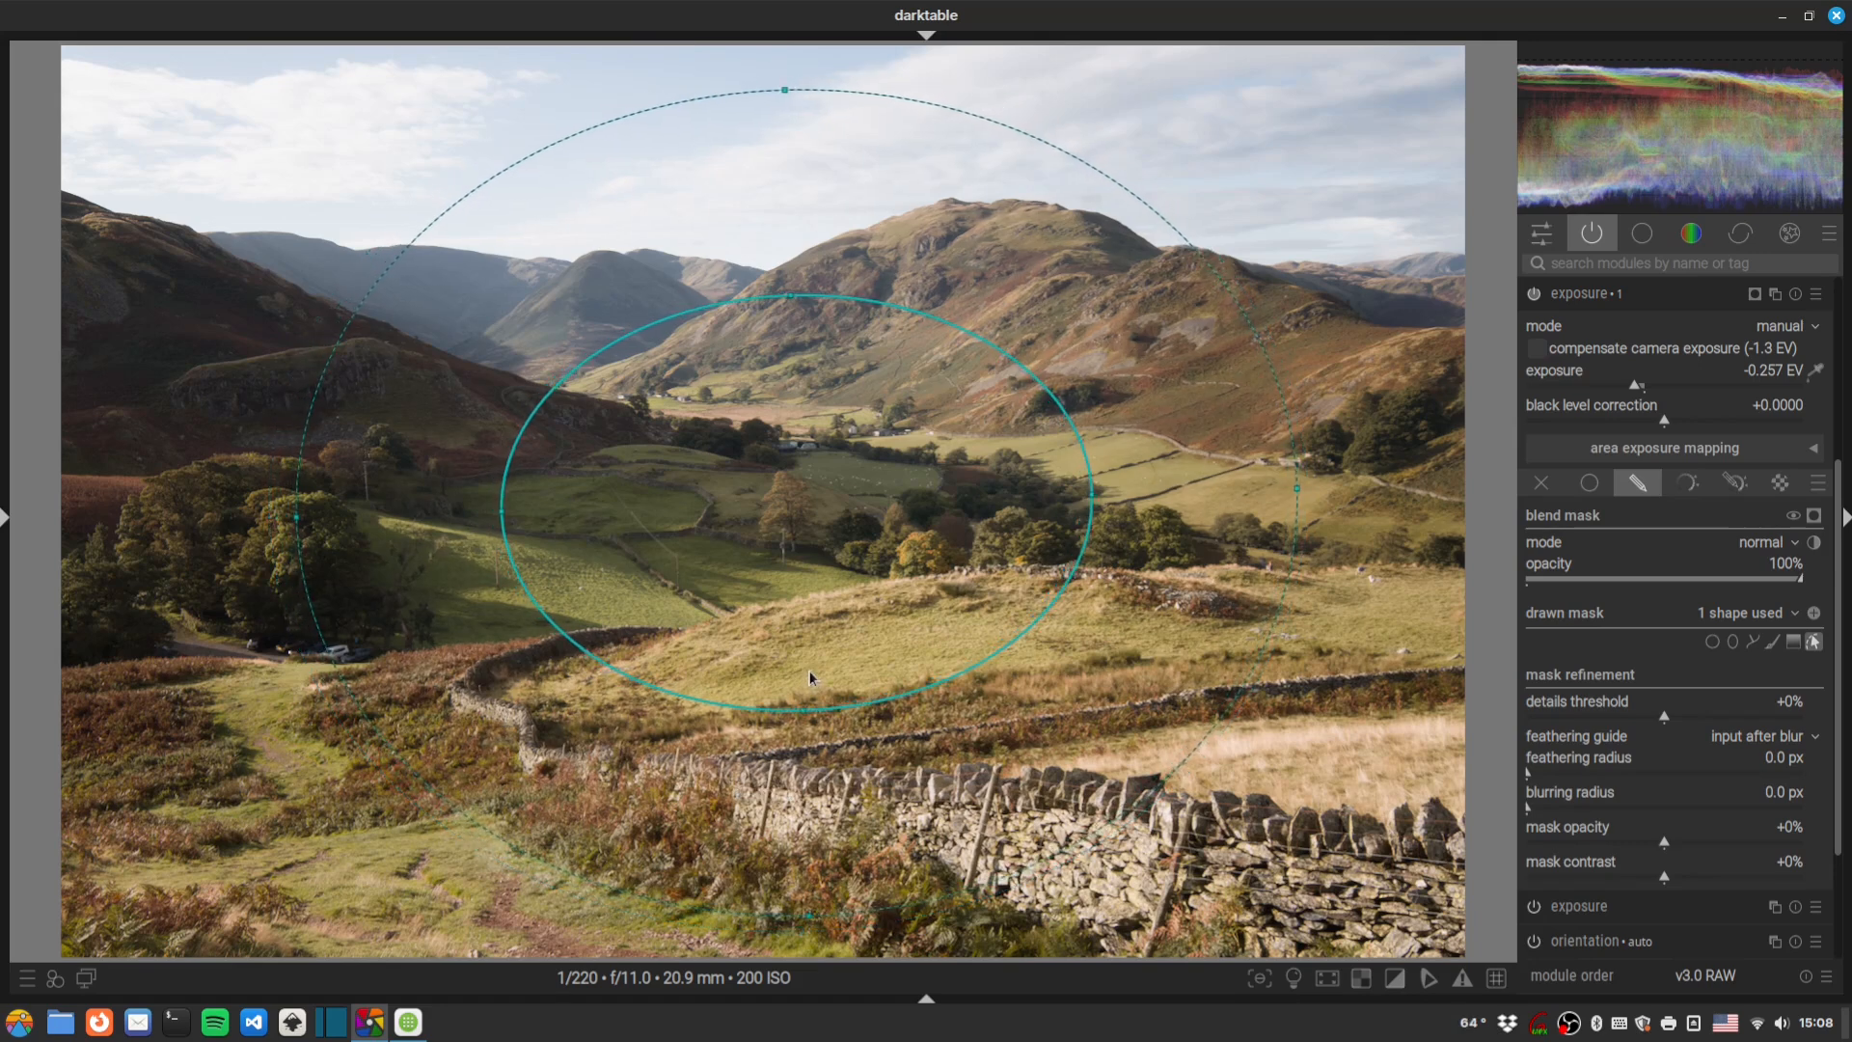
Compare the photo with the masked exposure instance off and on, leaving it on.
click(1534, 294)
click(1534, 294)
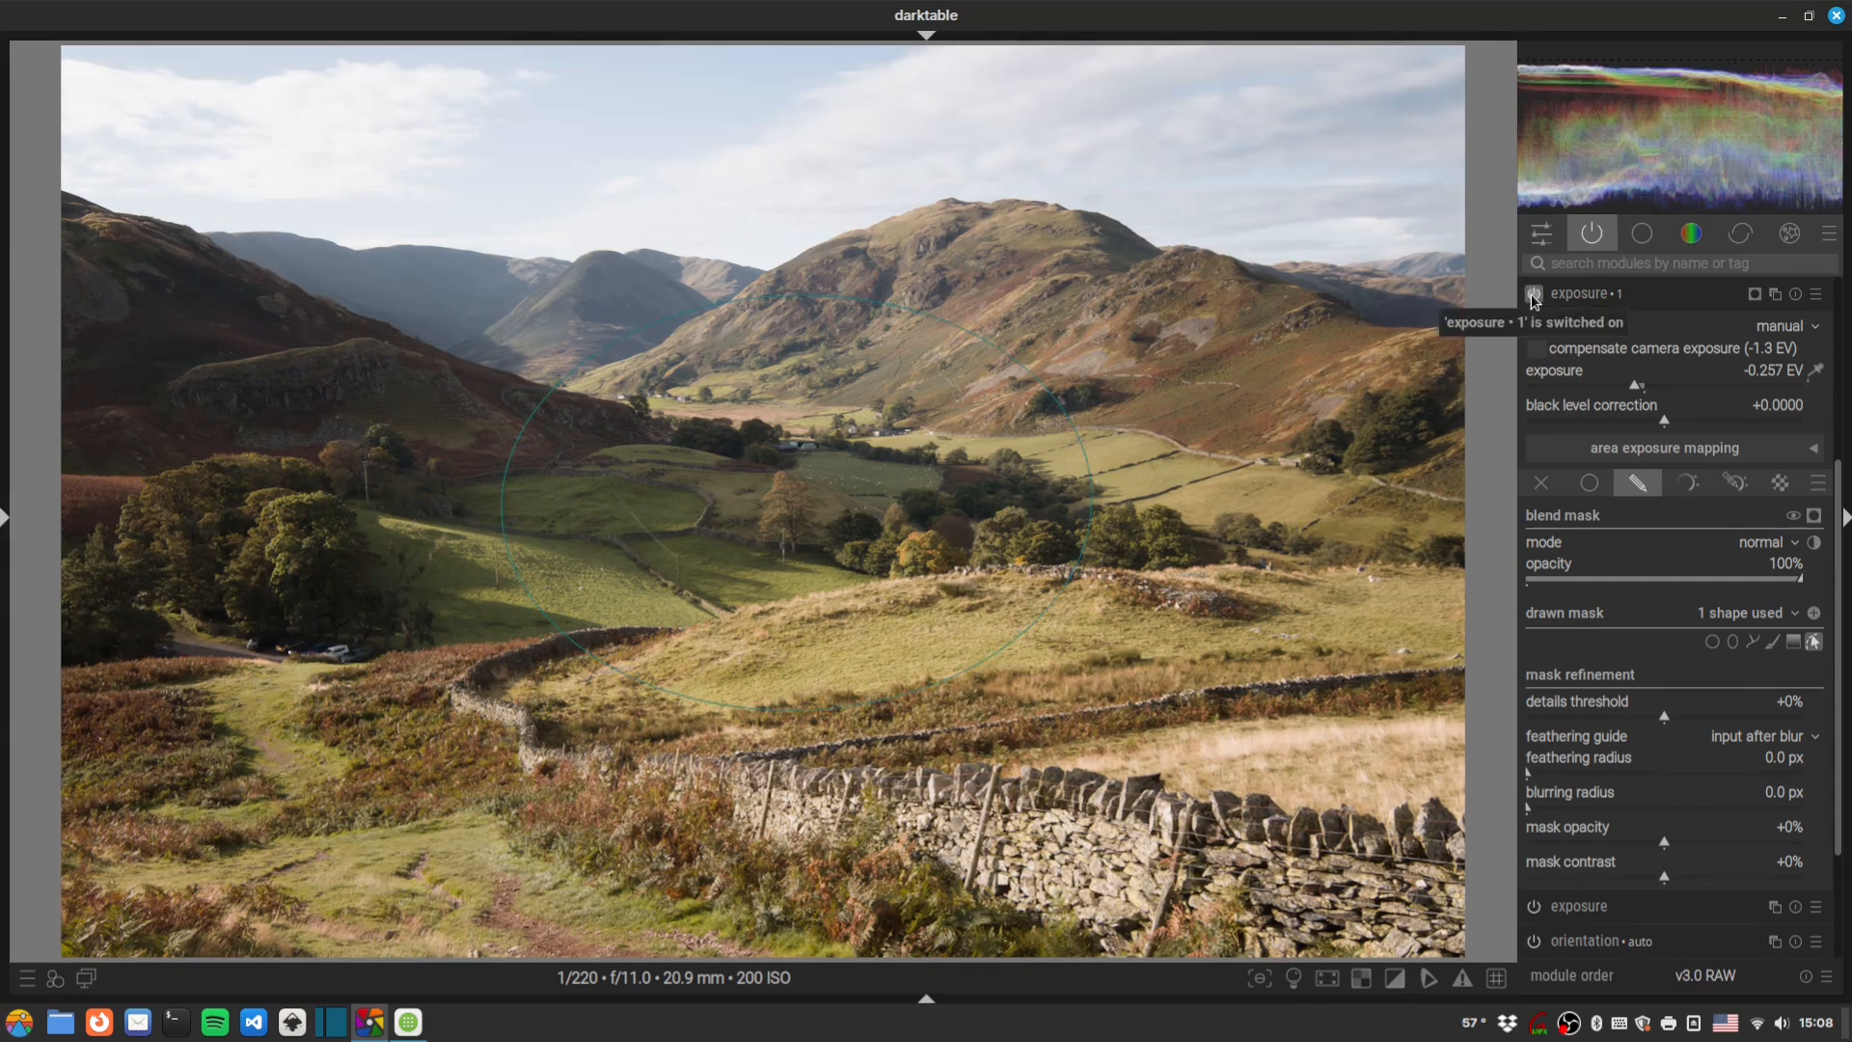
click(1534, 295)
click(1534, 295)
click(1533, 295)
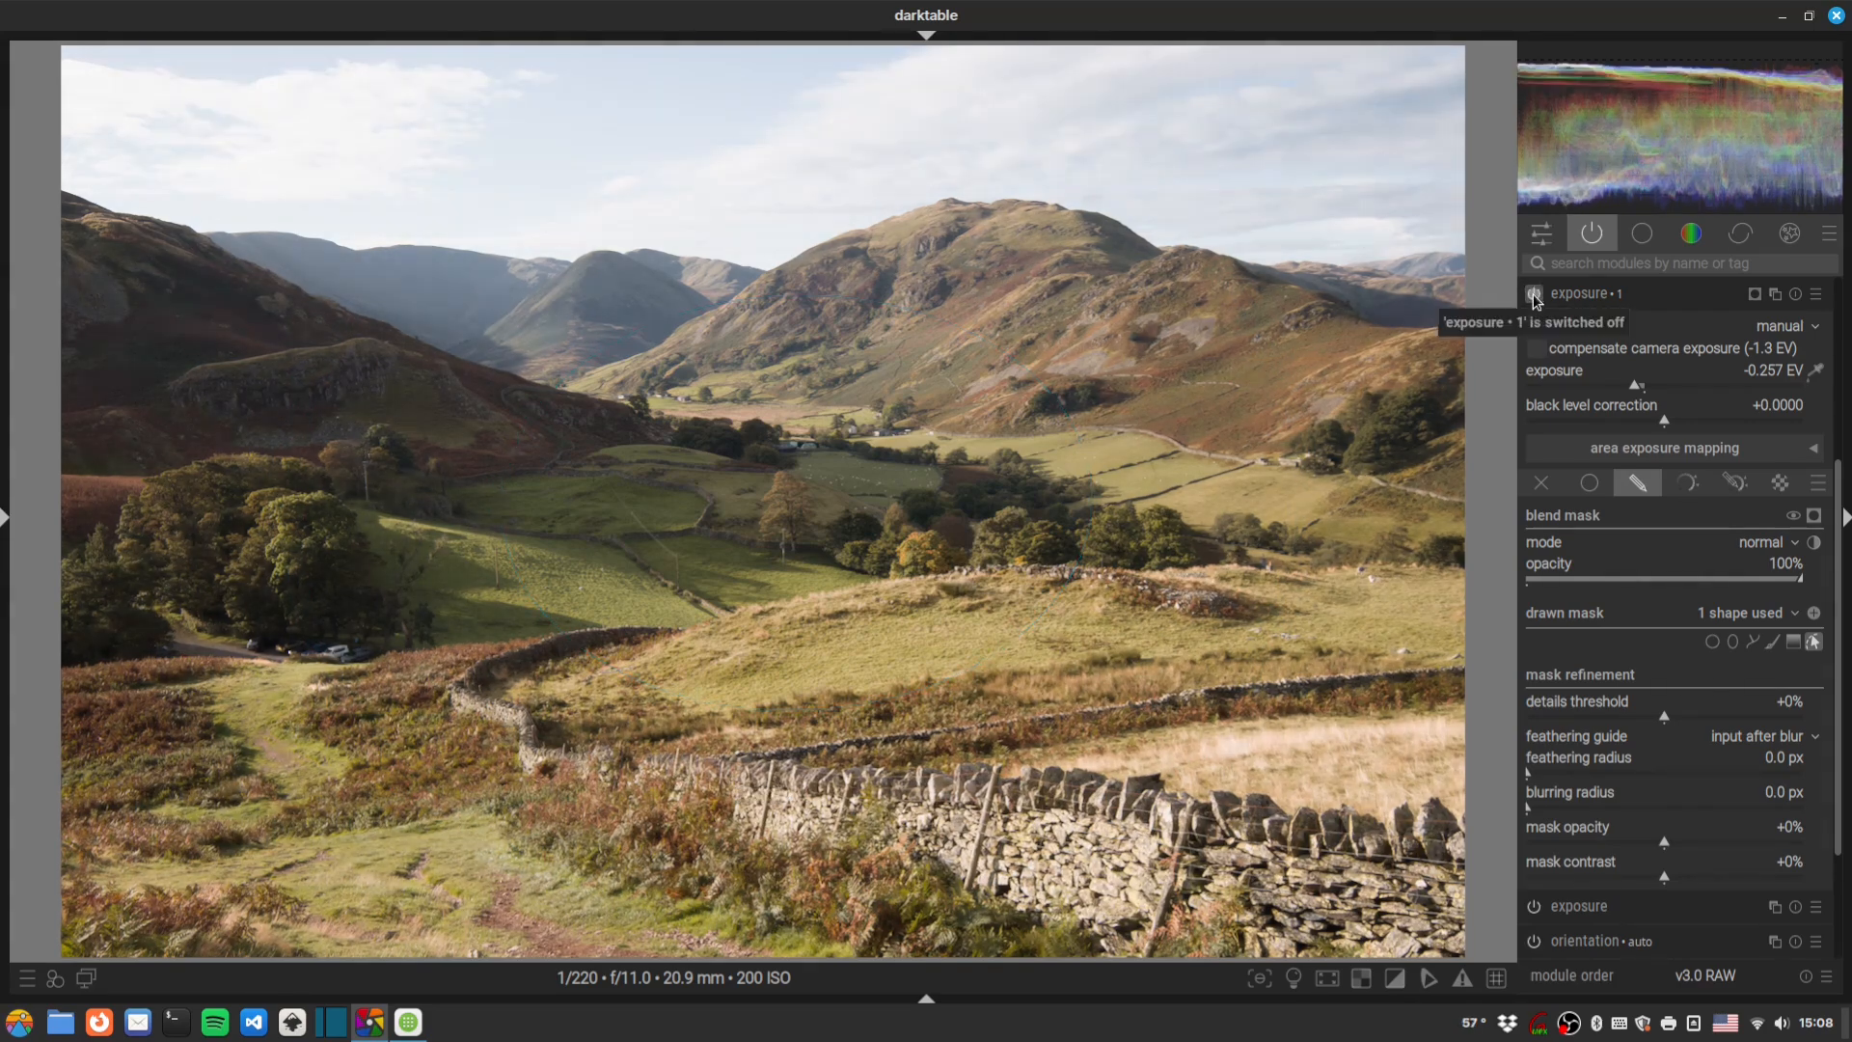
click(1534, 295)
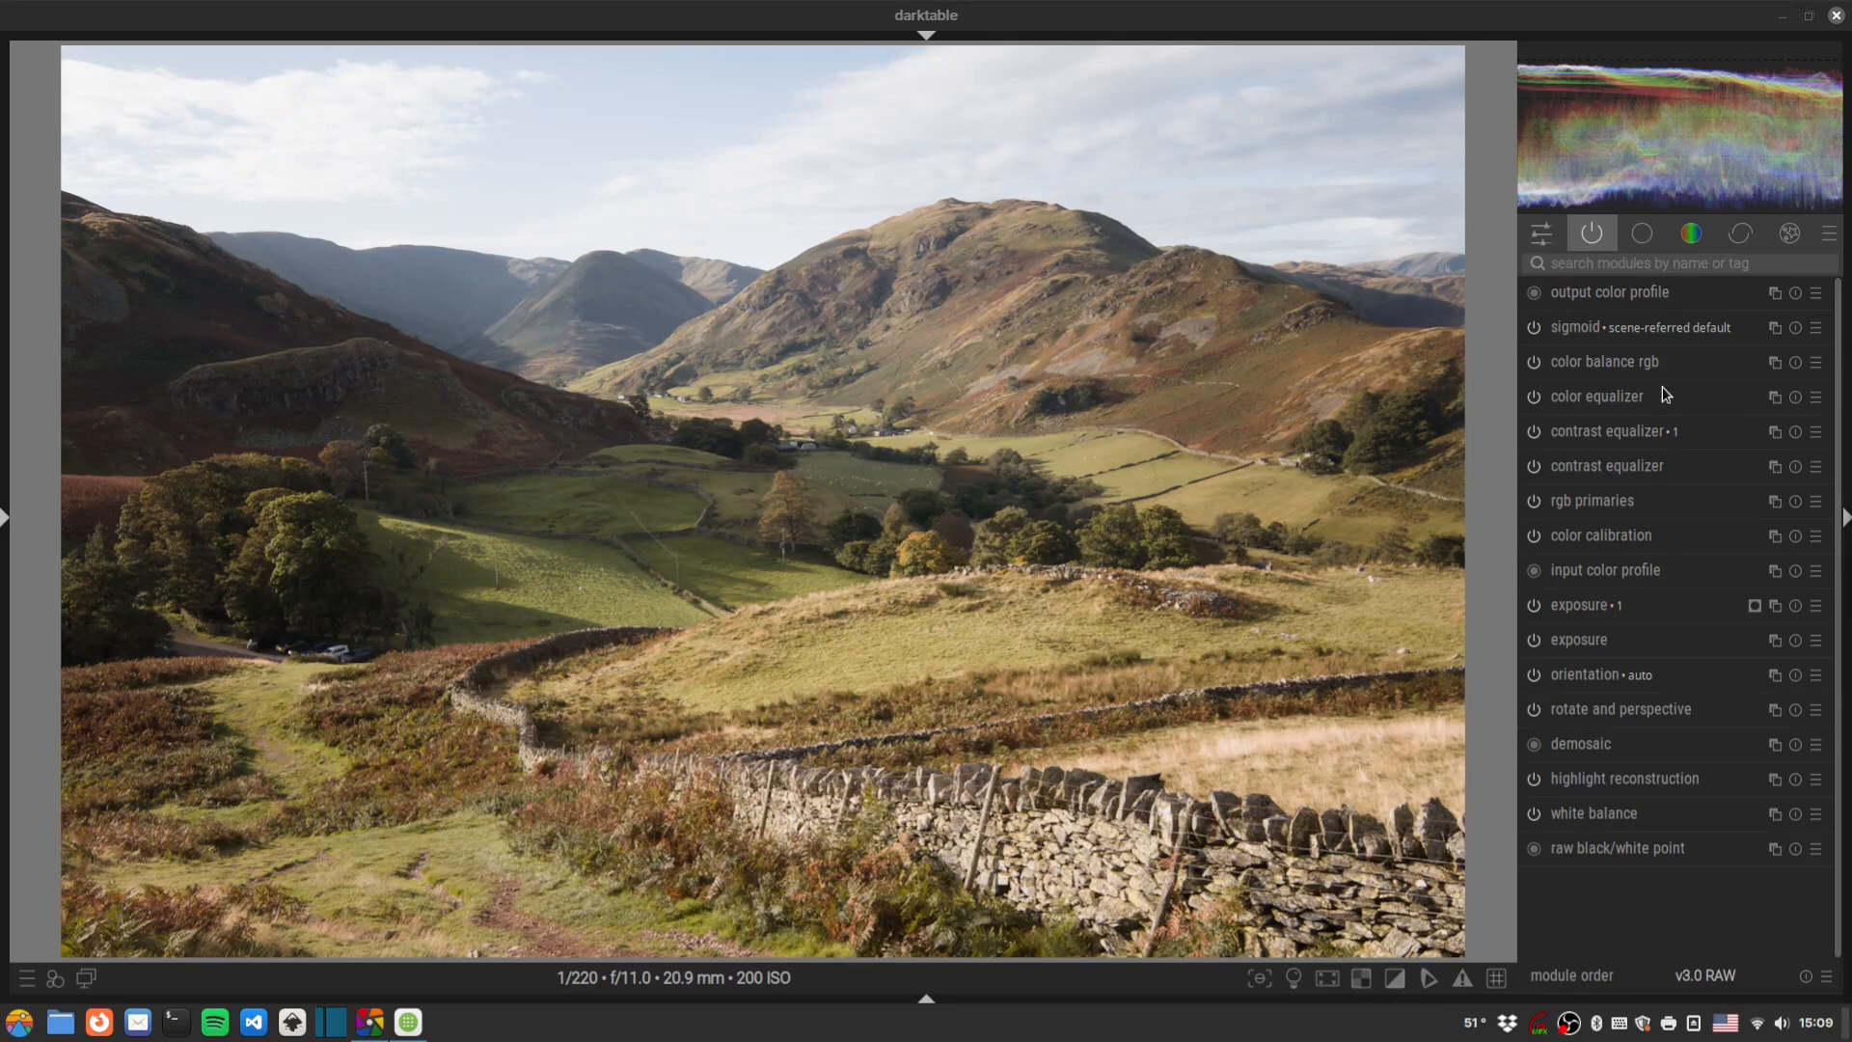
Add a second color balance rgb instance, enable a parametric mask for it, and display the mask over the photo.
click(1777, 361)
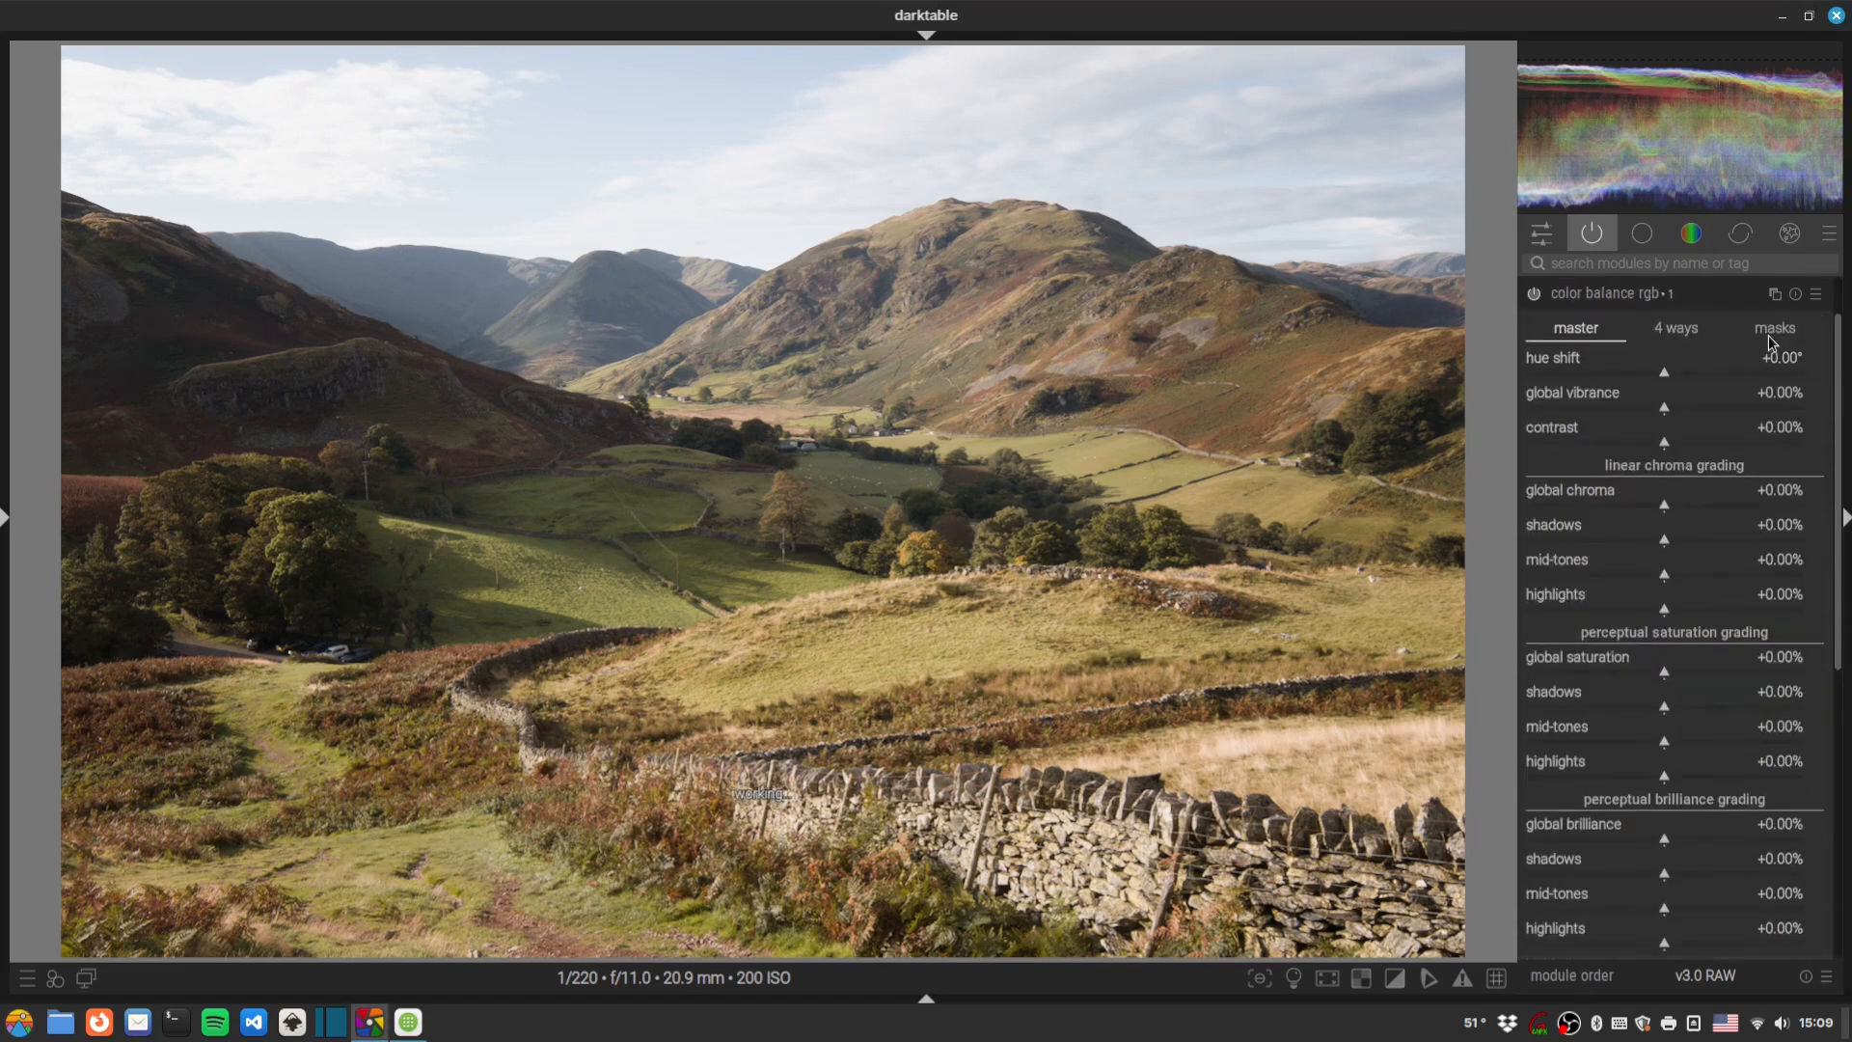
drag(1837, 367, 1842, 548)
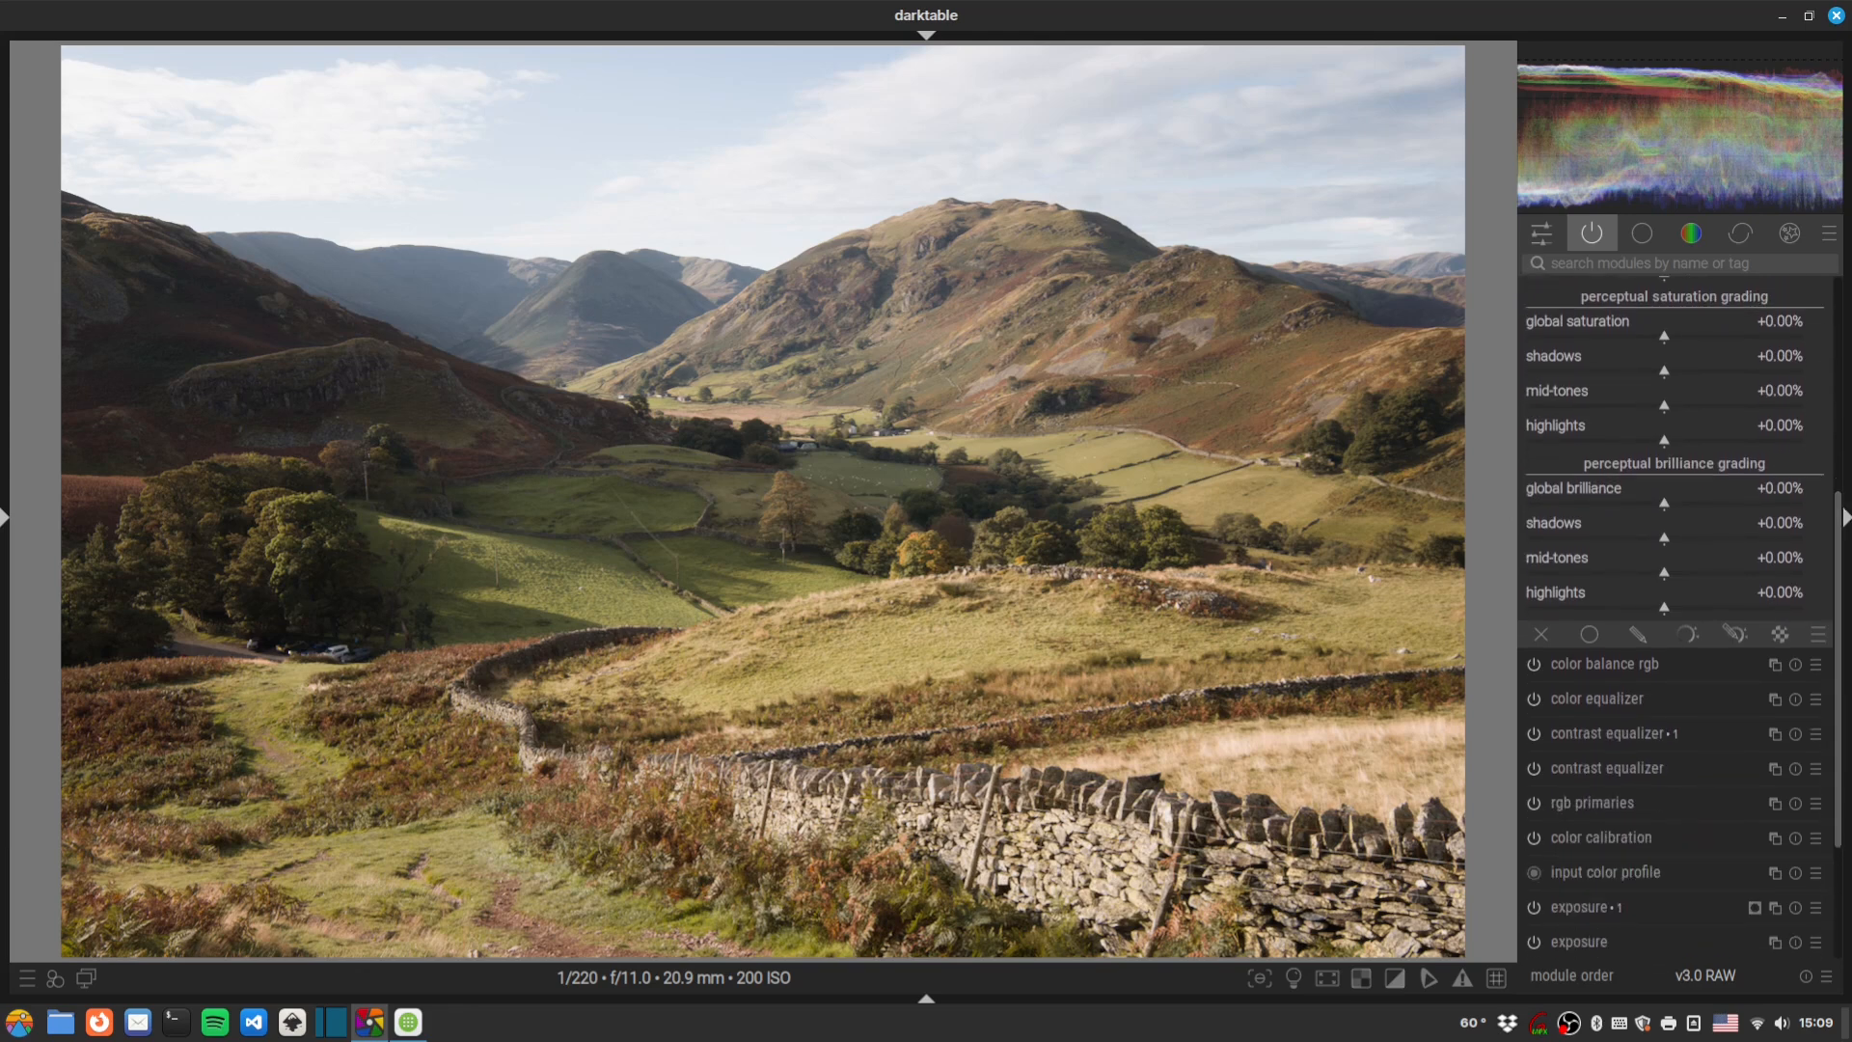
click(1692, 632)
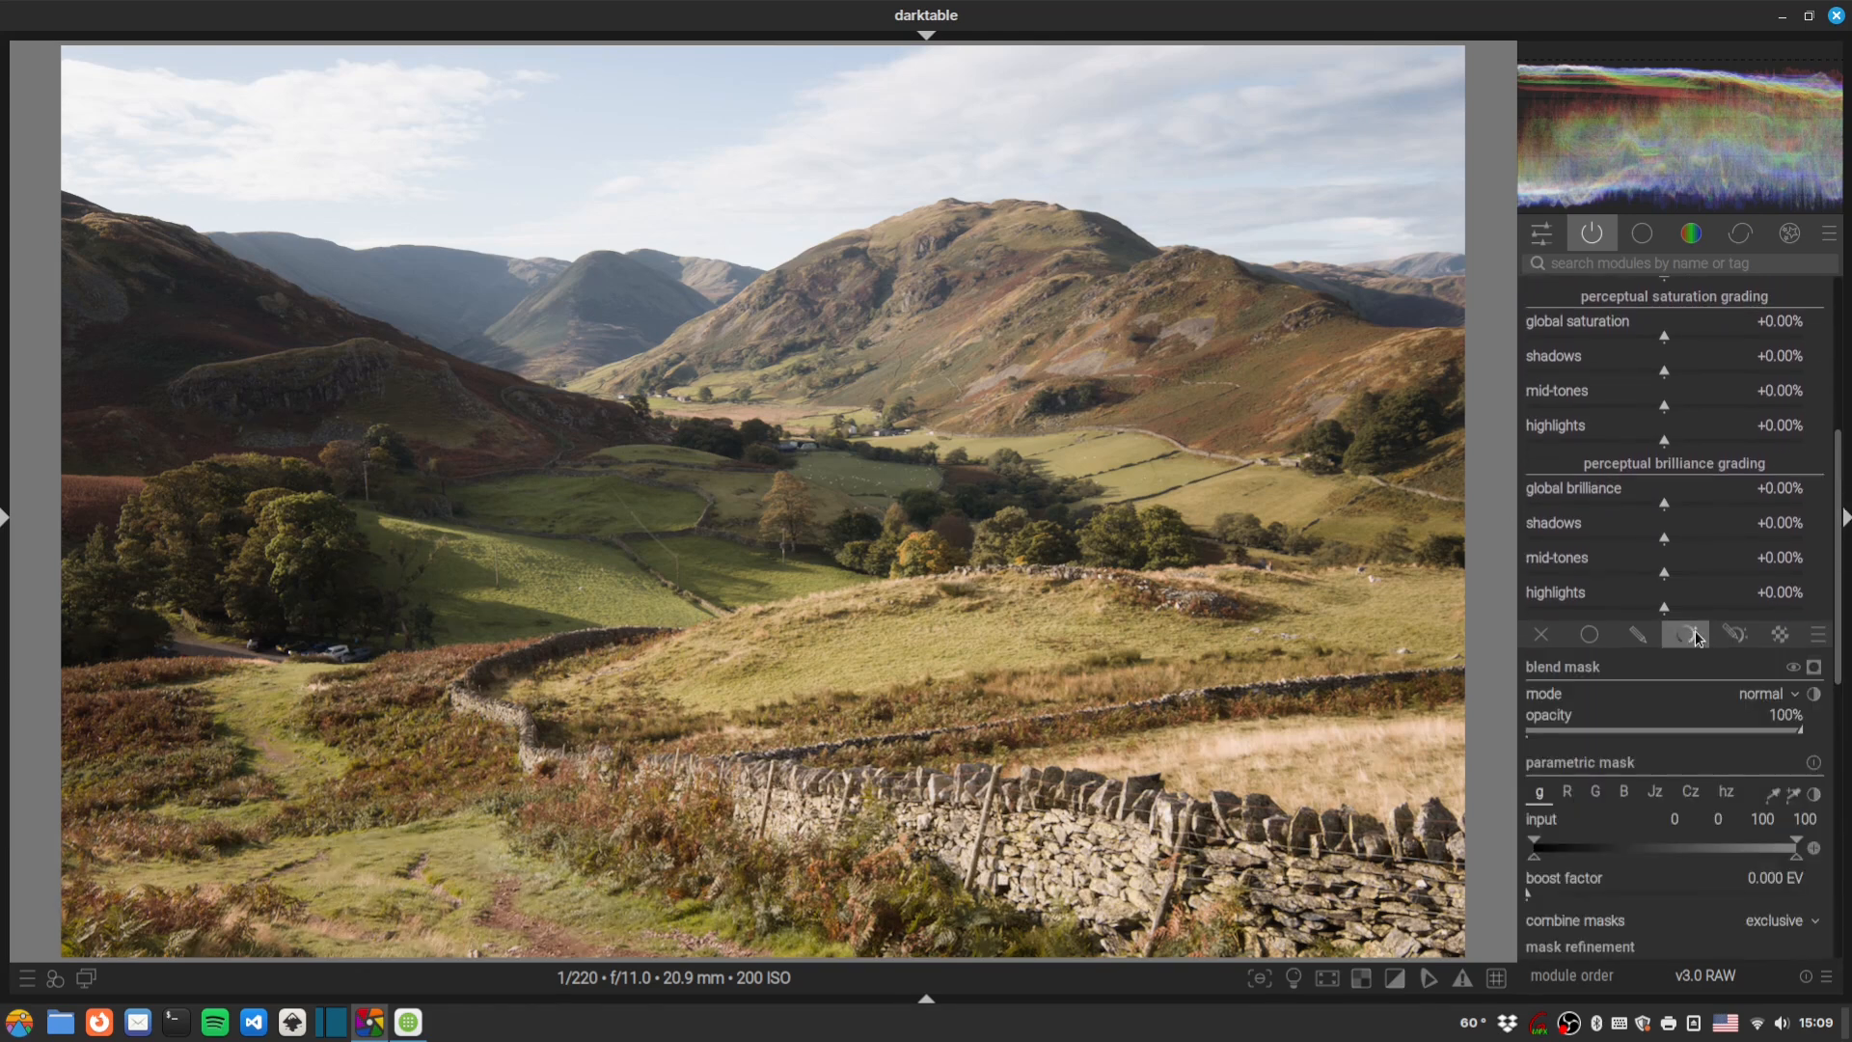
scroll(1698, 631, down, 3)
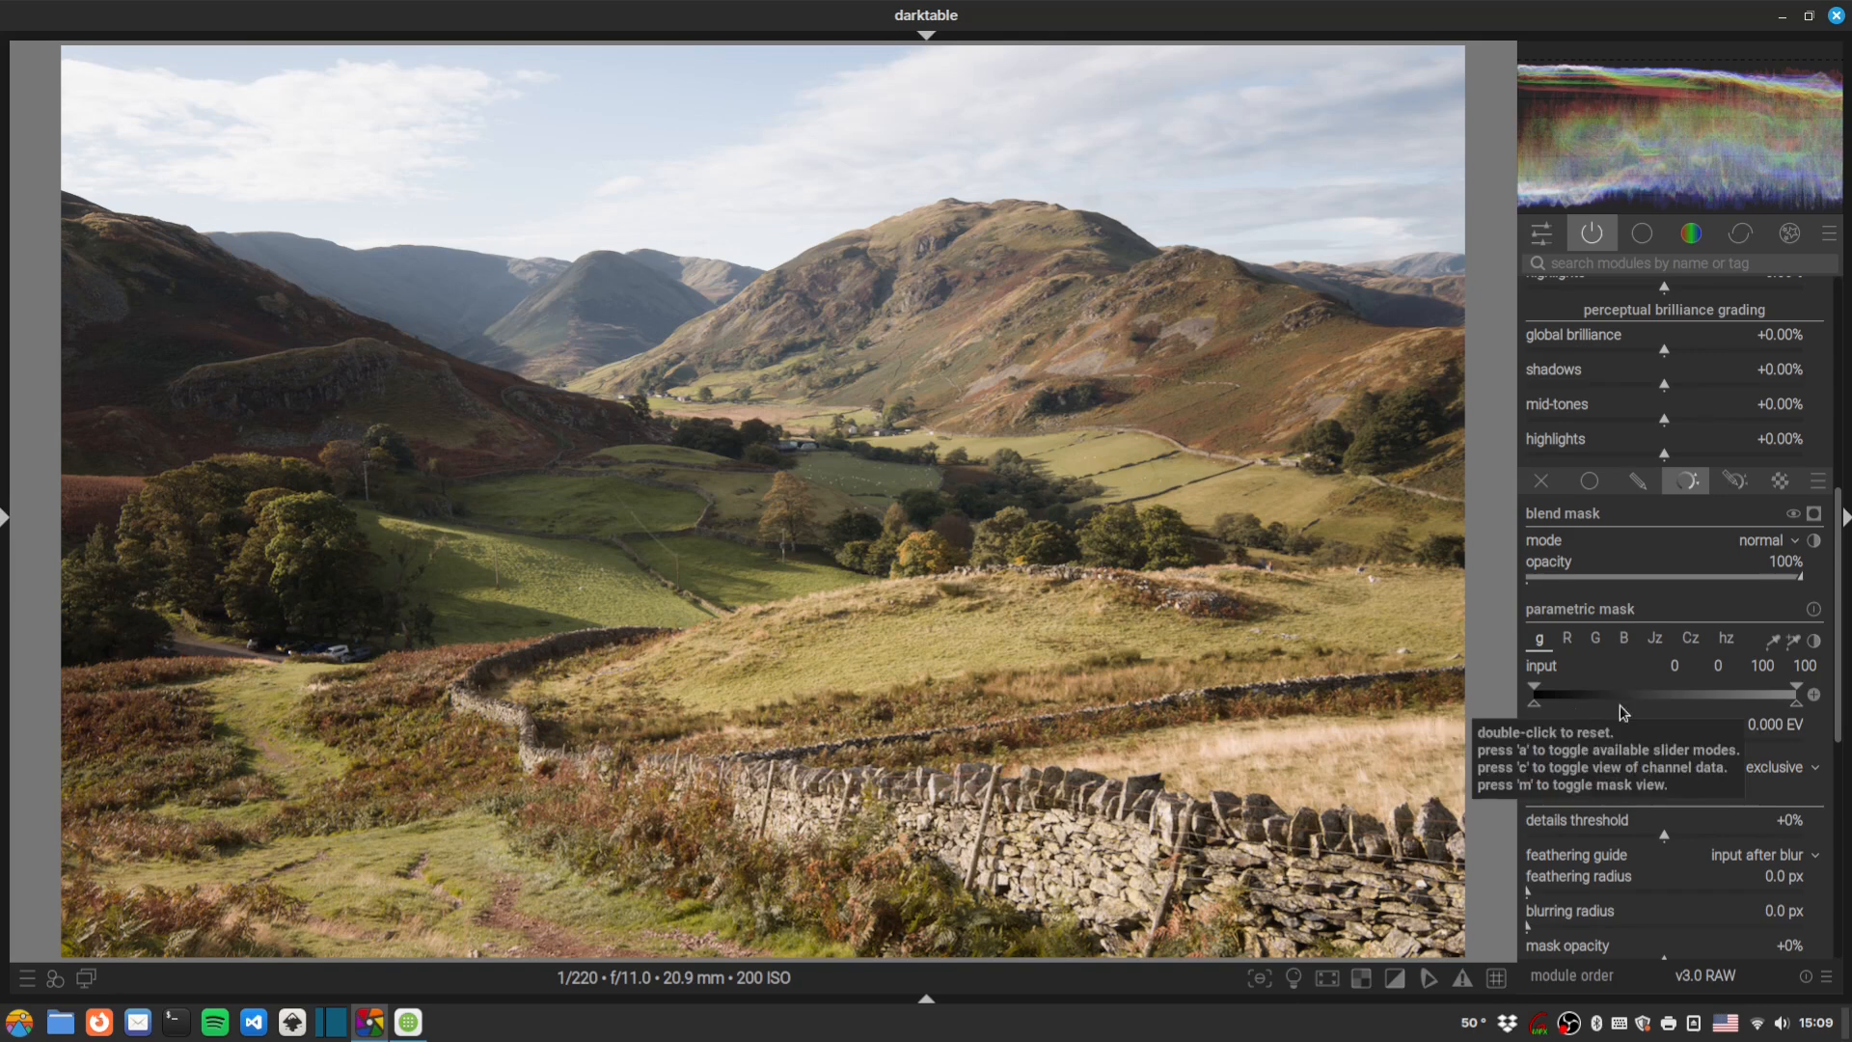
click(1813, 514)
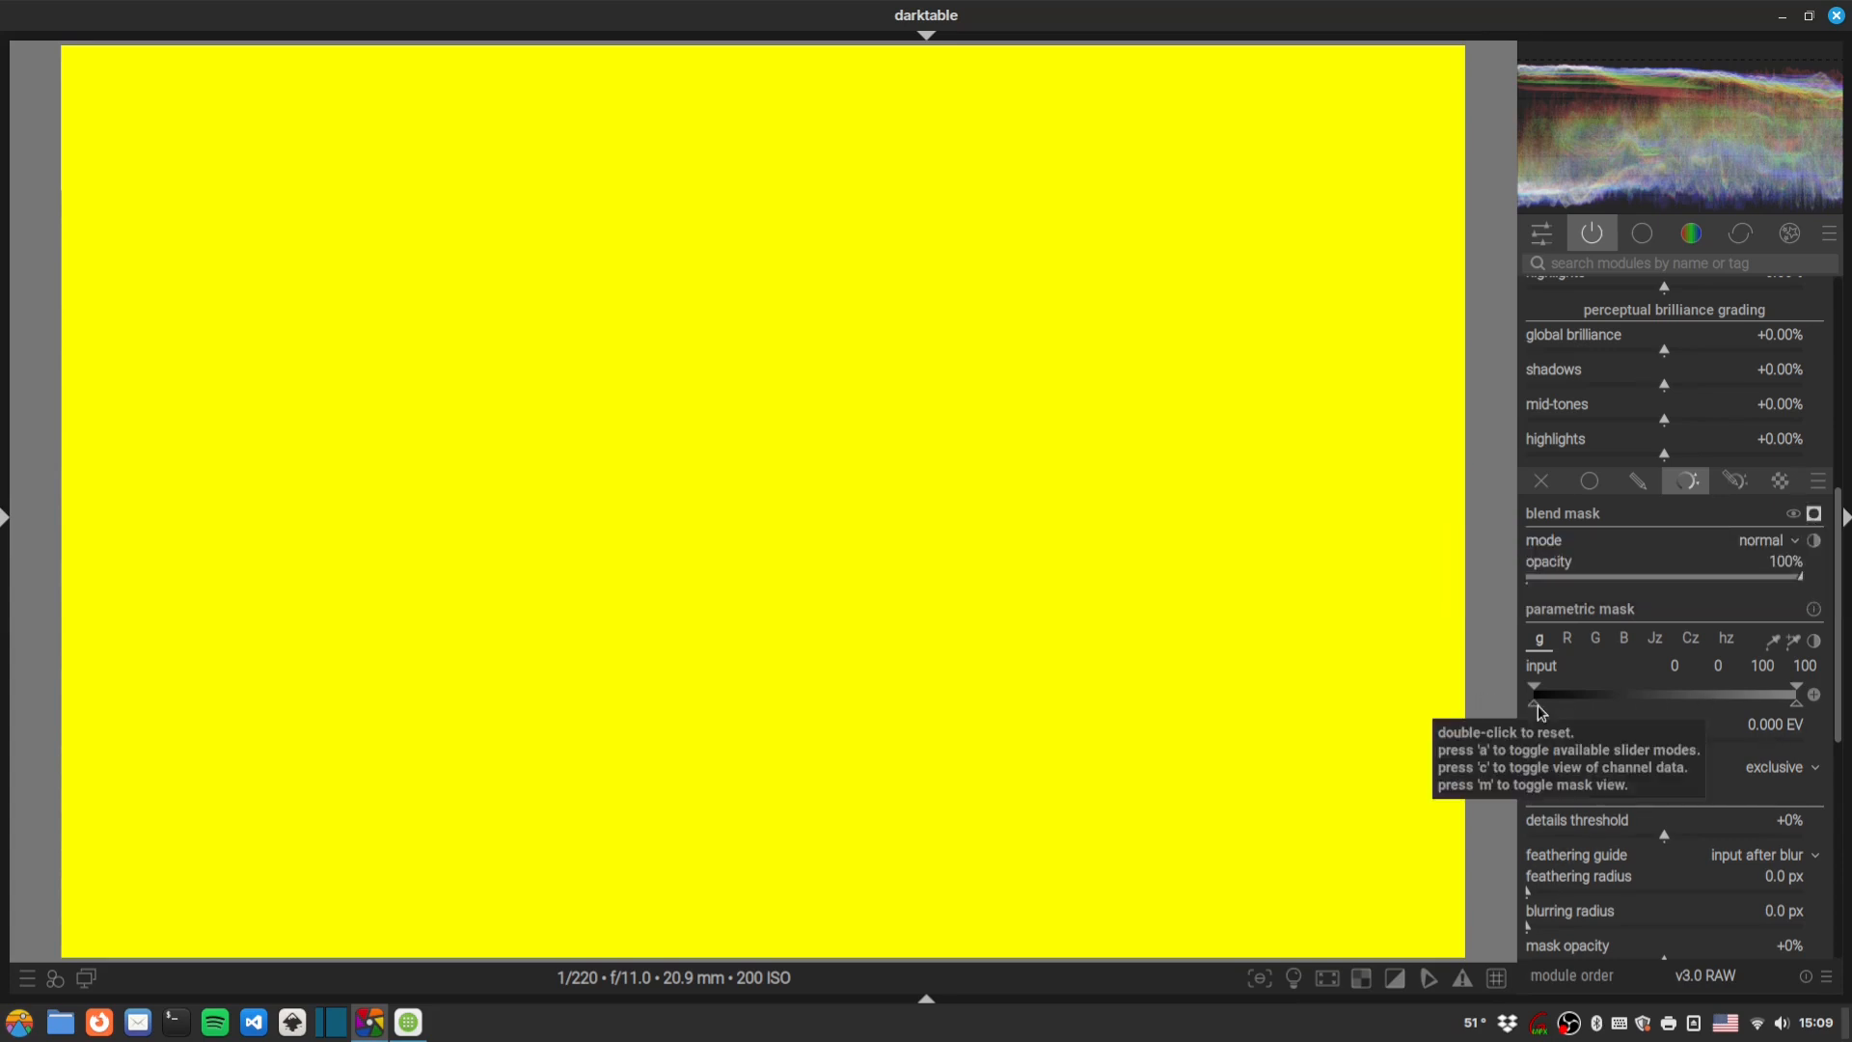
Limit the parametric mask's gray input range to 7.8, 11.8, 23.9 and 32.9 to isolate the mid-tones.
drag(1538, 705, 1566, 711)
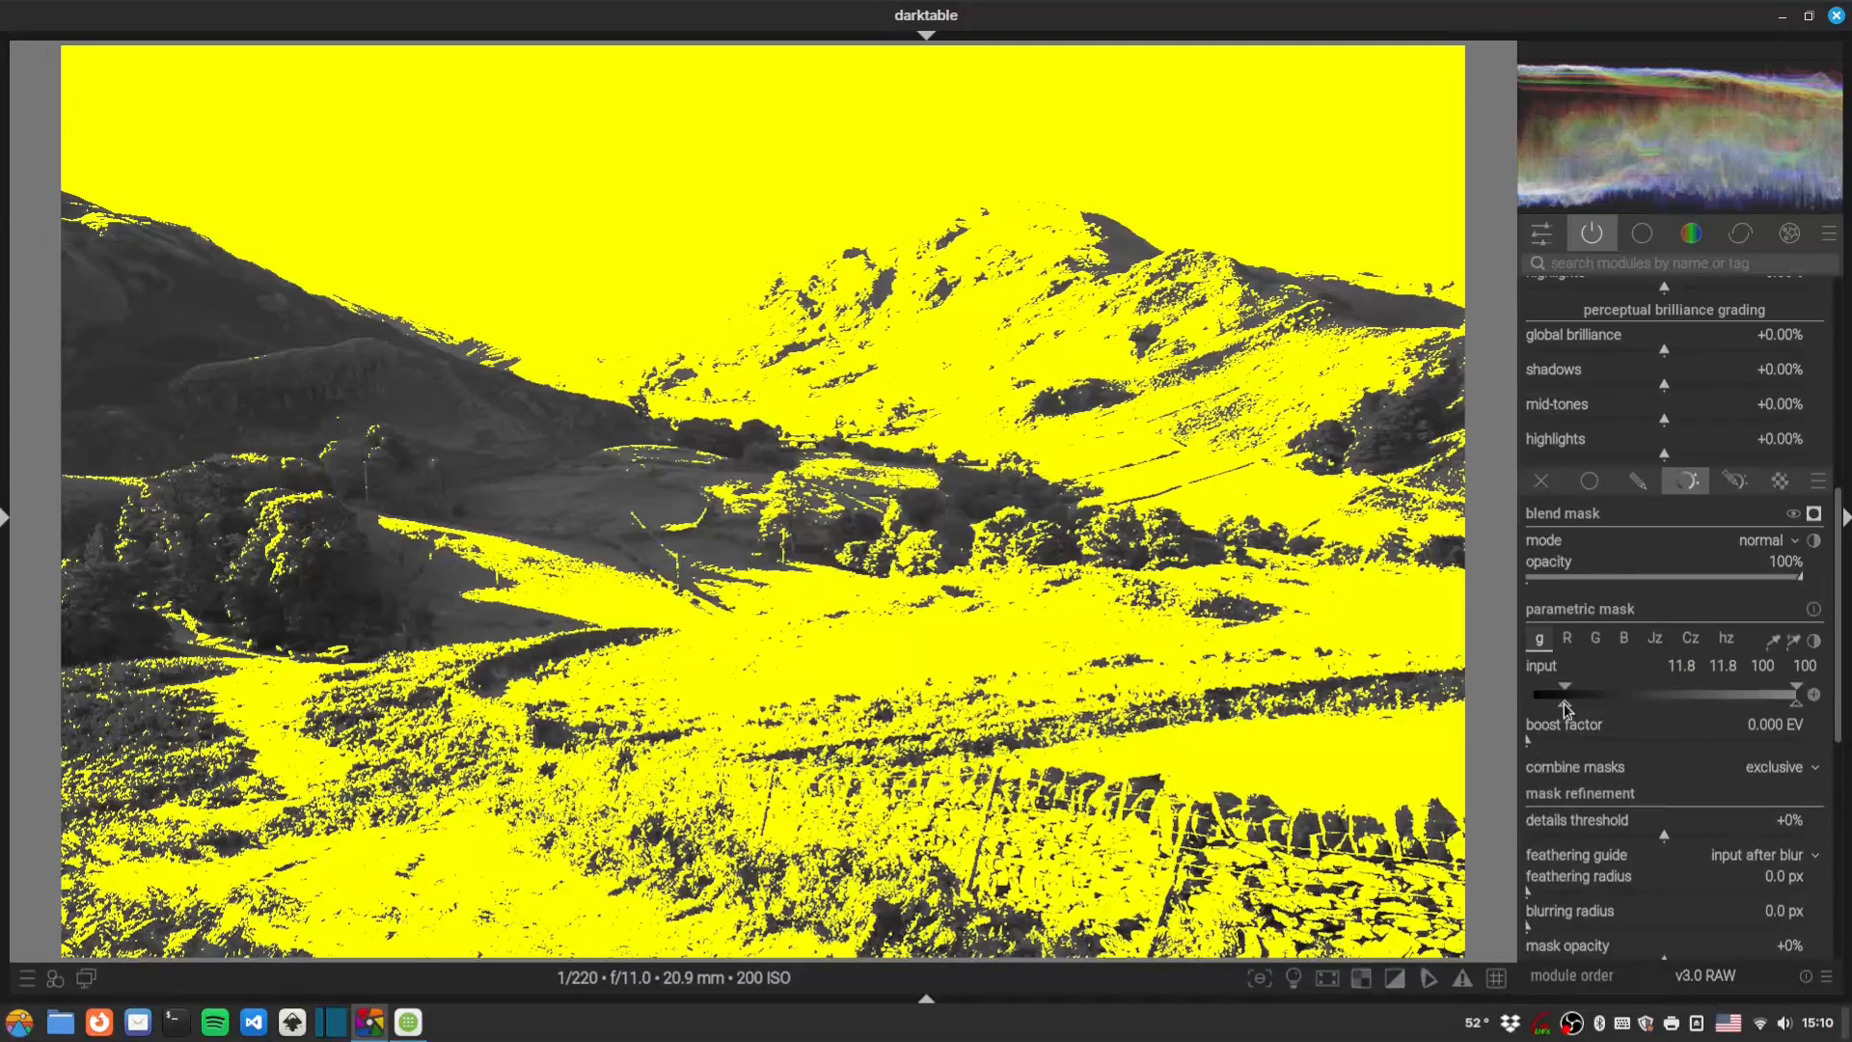
drag(1566, 711, 1554, 706)
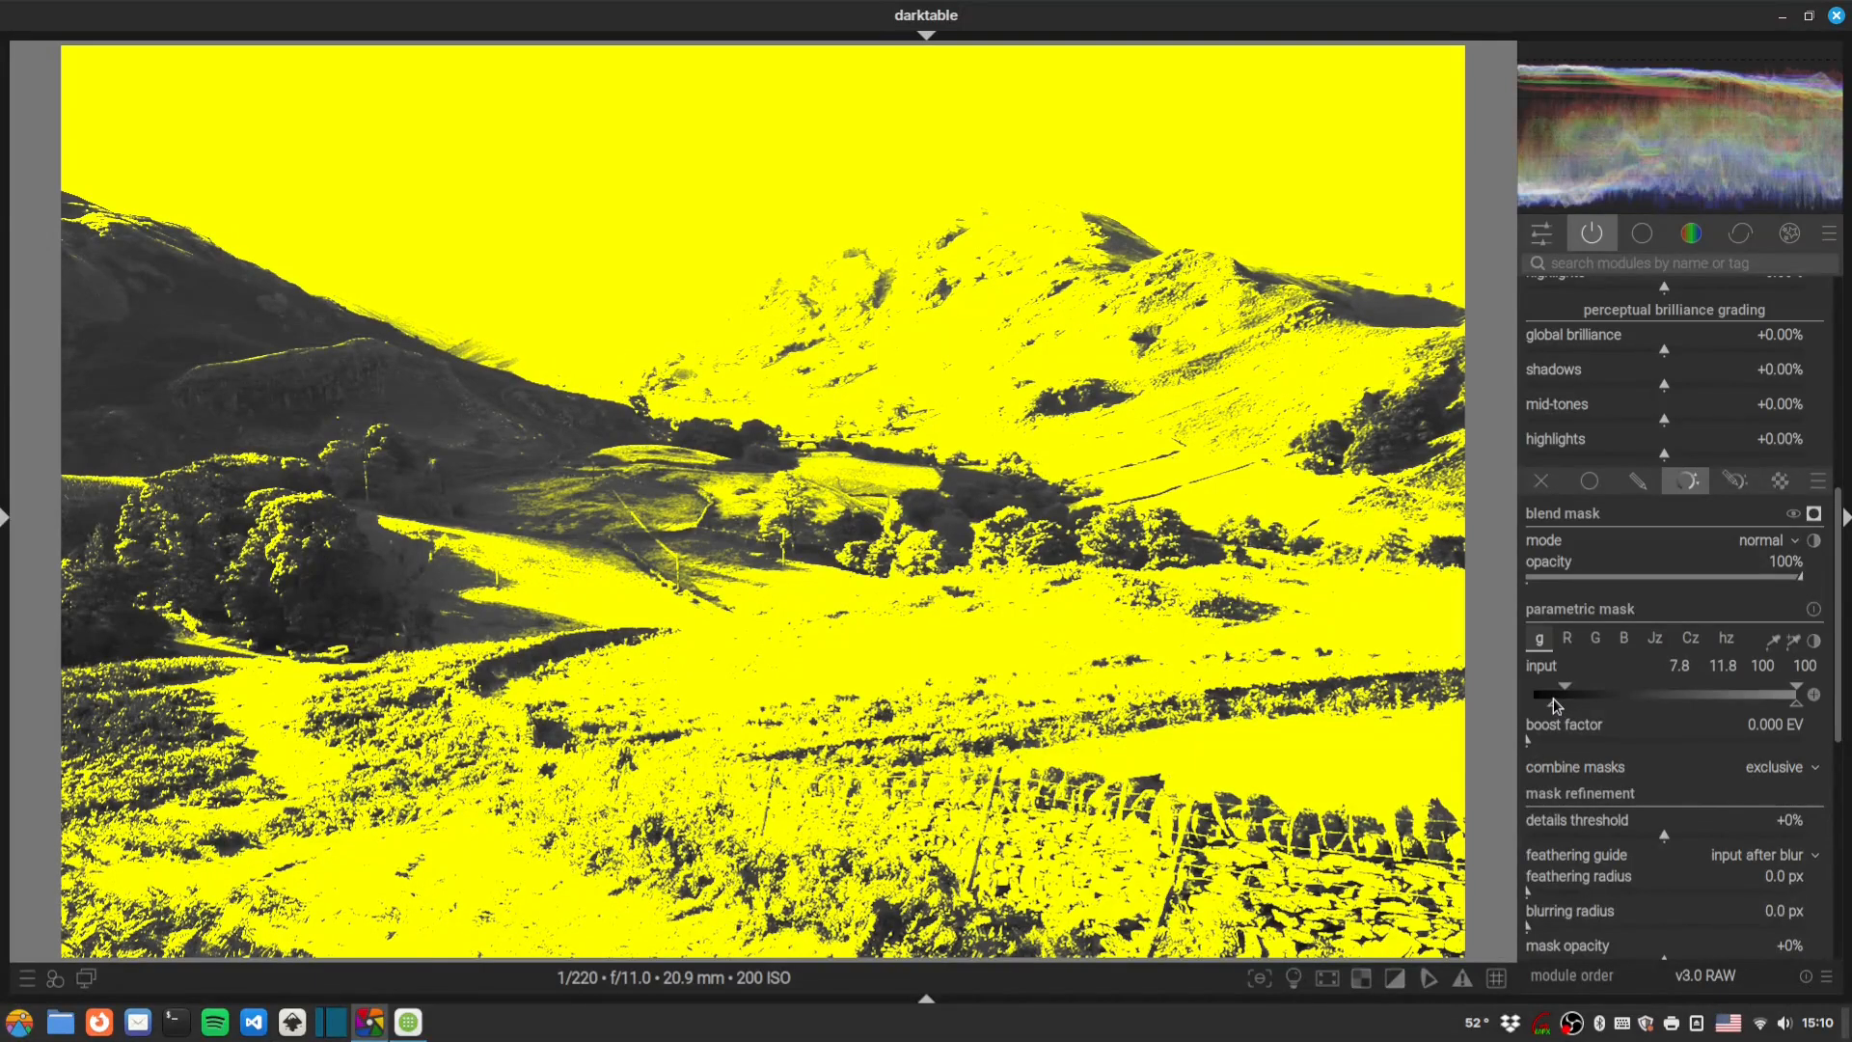
mouse_move(1798, 704)
mouse_down()
mouse_move(1598, 706)
mouse_move(1620, 710)
mouse_up()
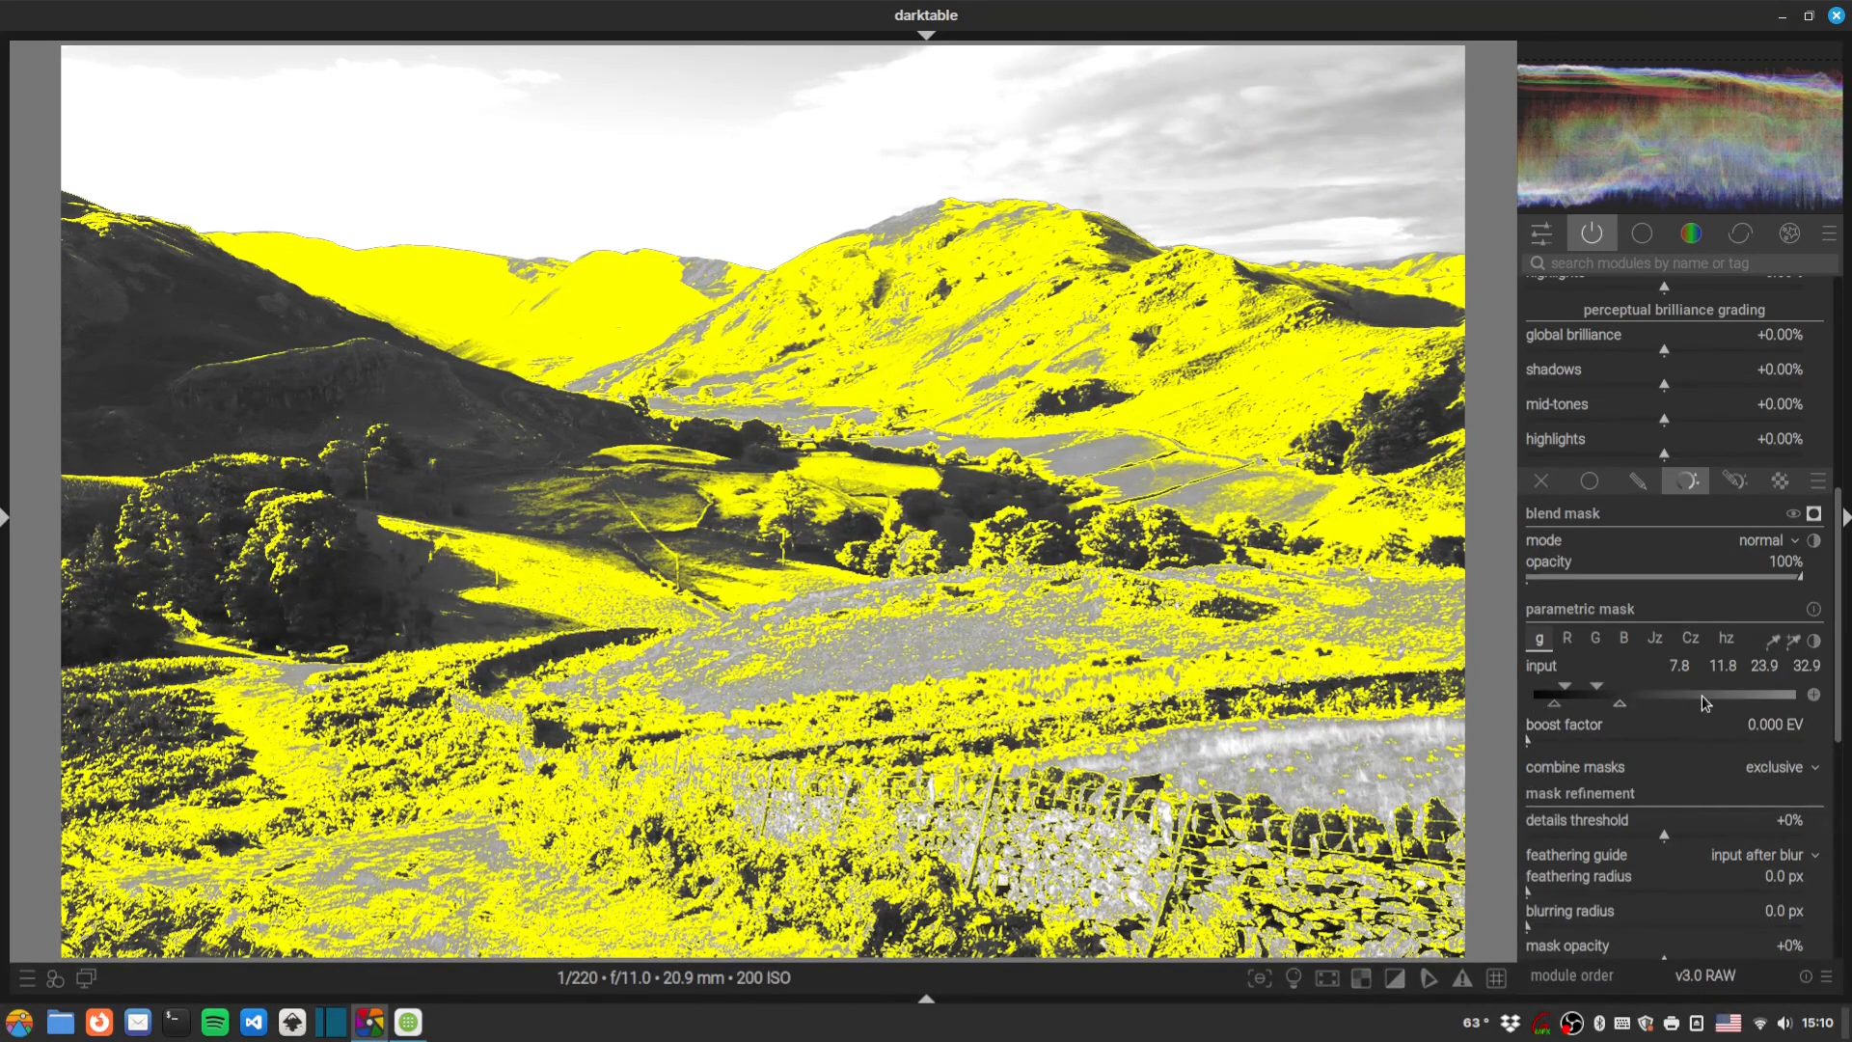
Set the mask's feathering radius to 25.5 px and stop displaying the mask.
scroll(1657, 714, down, 3)
click(1554, 738)
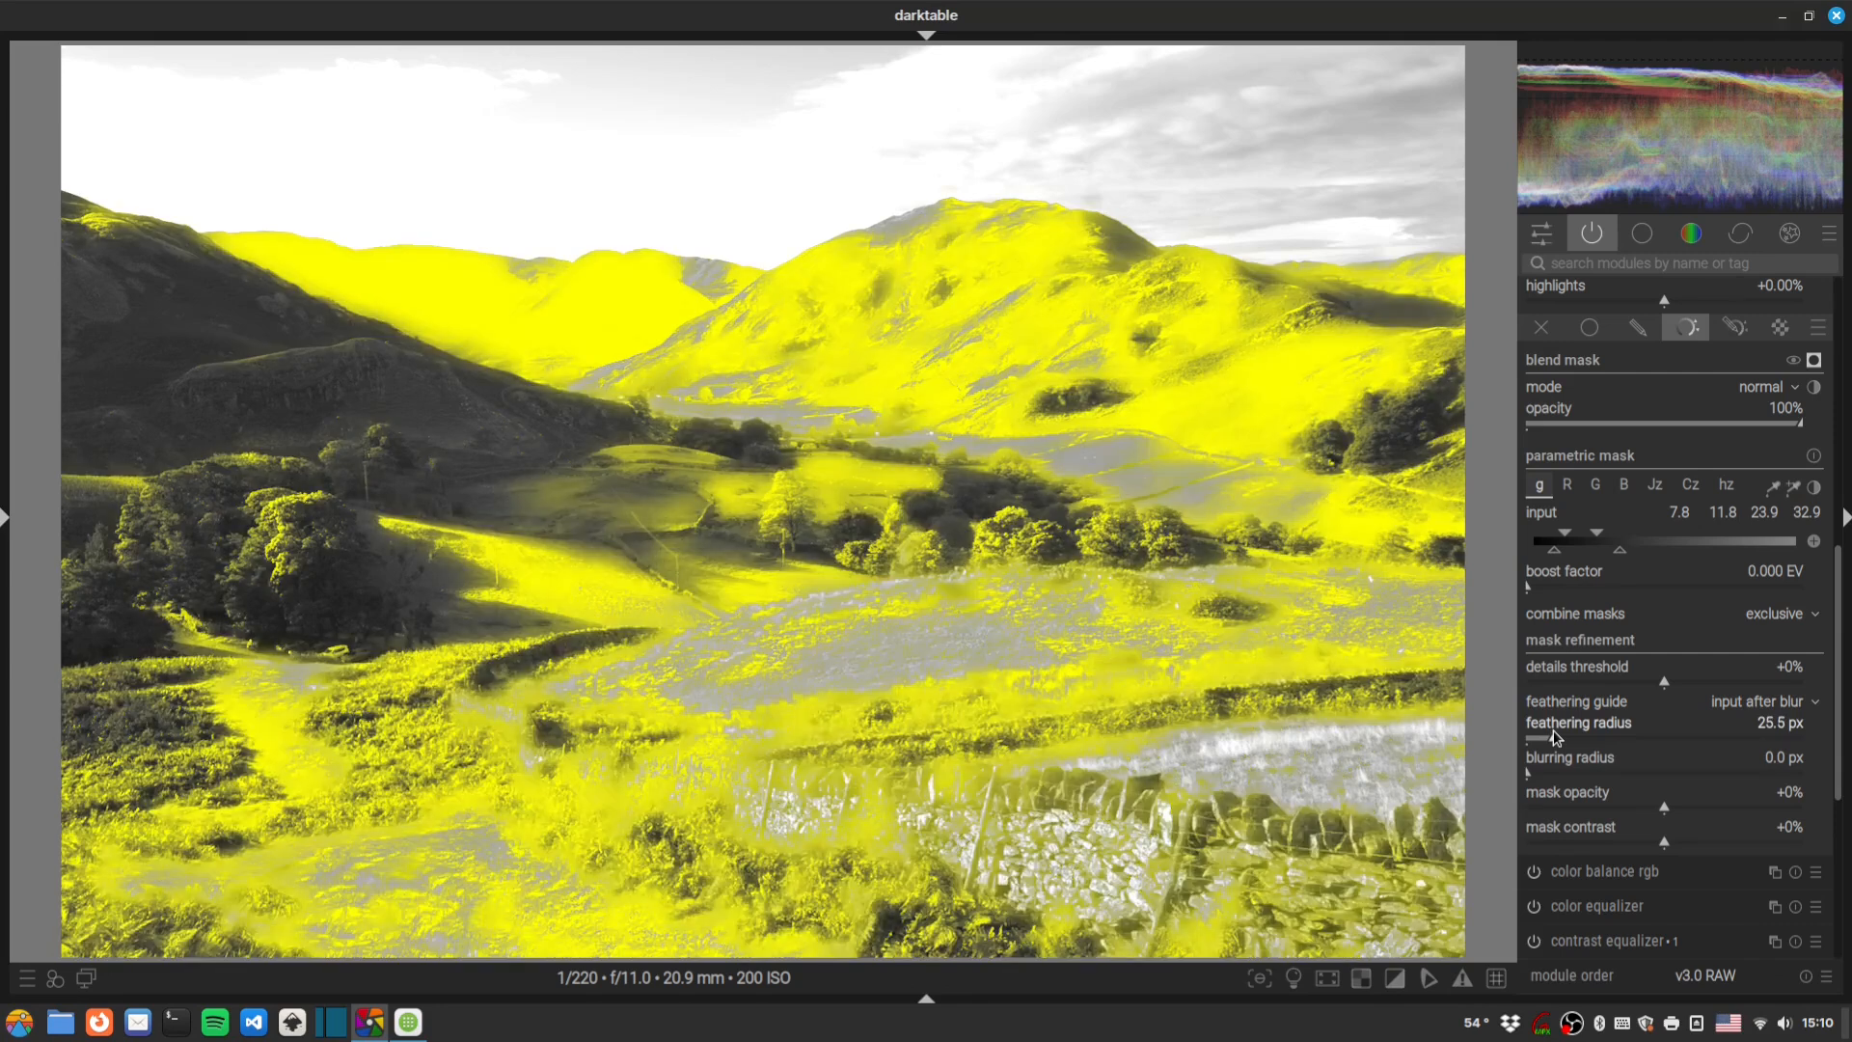
drag(1552, 731, 1551, 731)
drag(1838, 719, 1831, 446)
click(1815, 611)
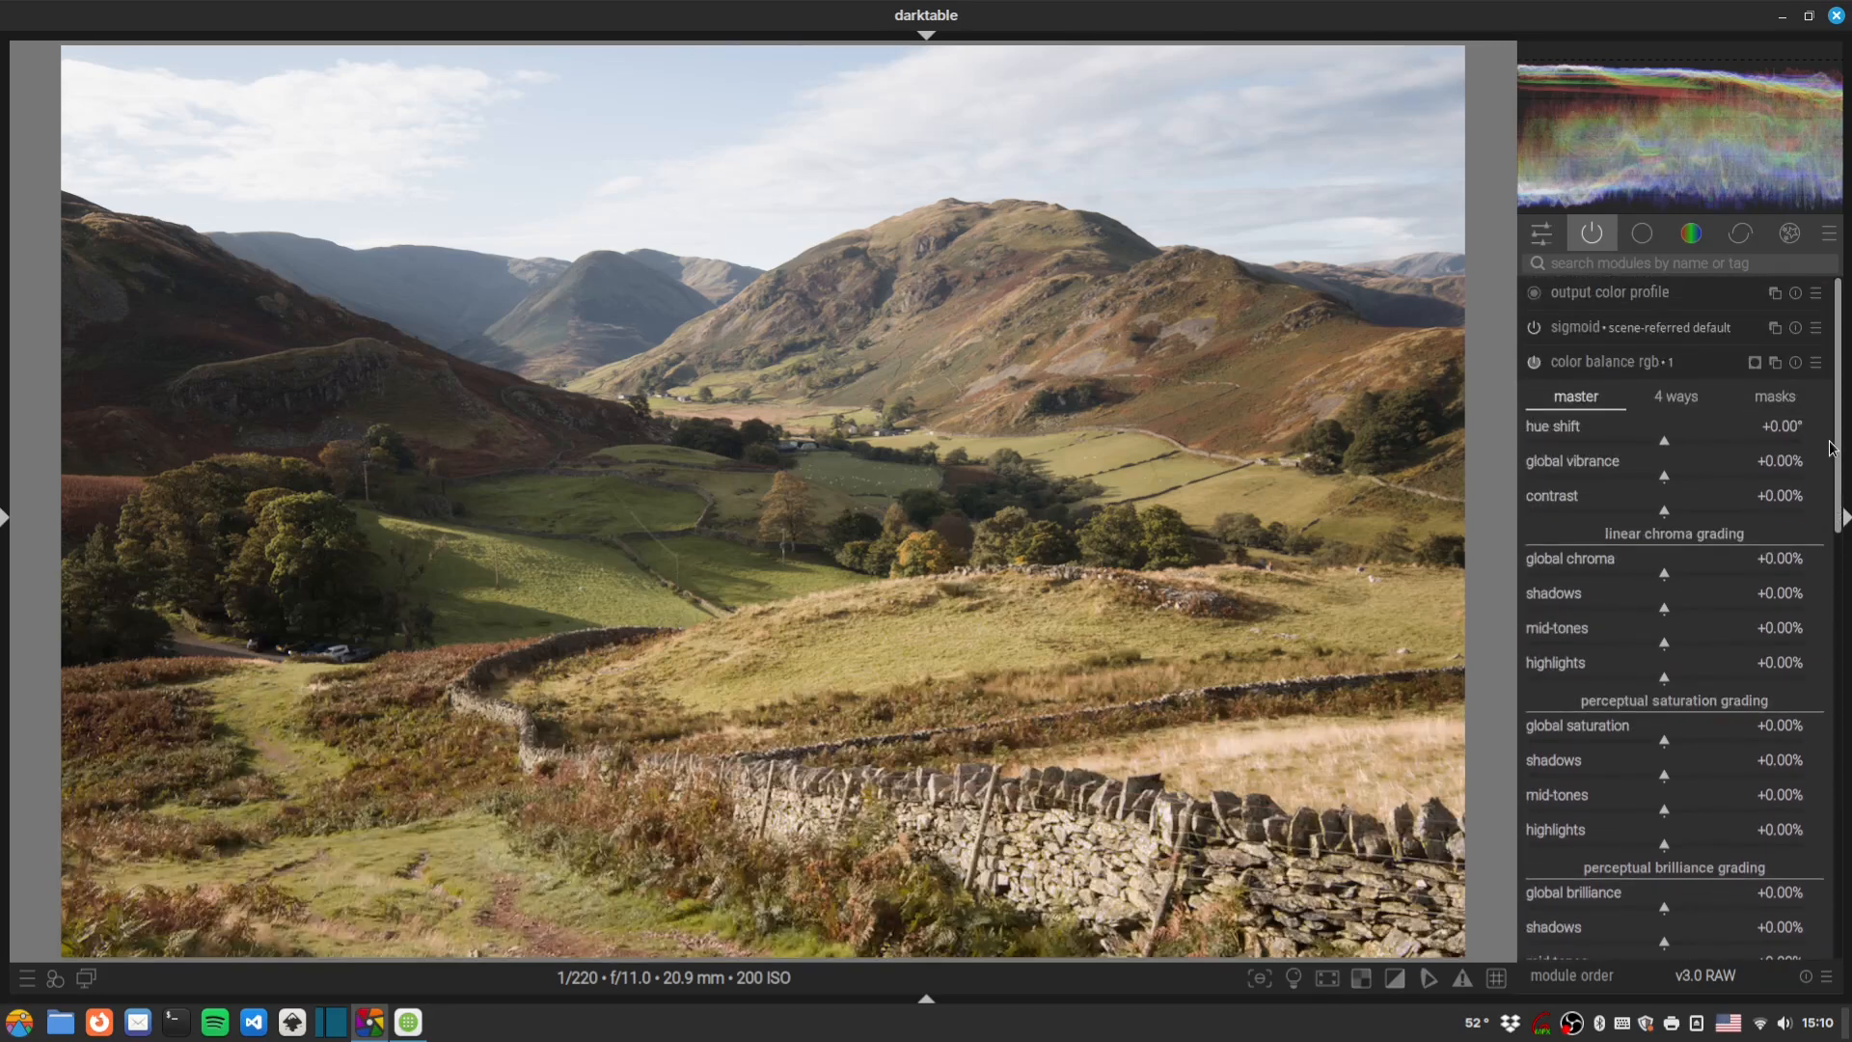
Set the contrast of the masked color balance rgb instance to +5.97%, and compare the photo with it off and on.
mouse_move(1664, 513)
mouse_down()
mouse_move(1818, 522)
mouse_move(1665, 517)
mouse_up()
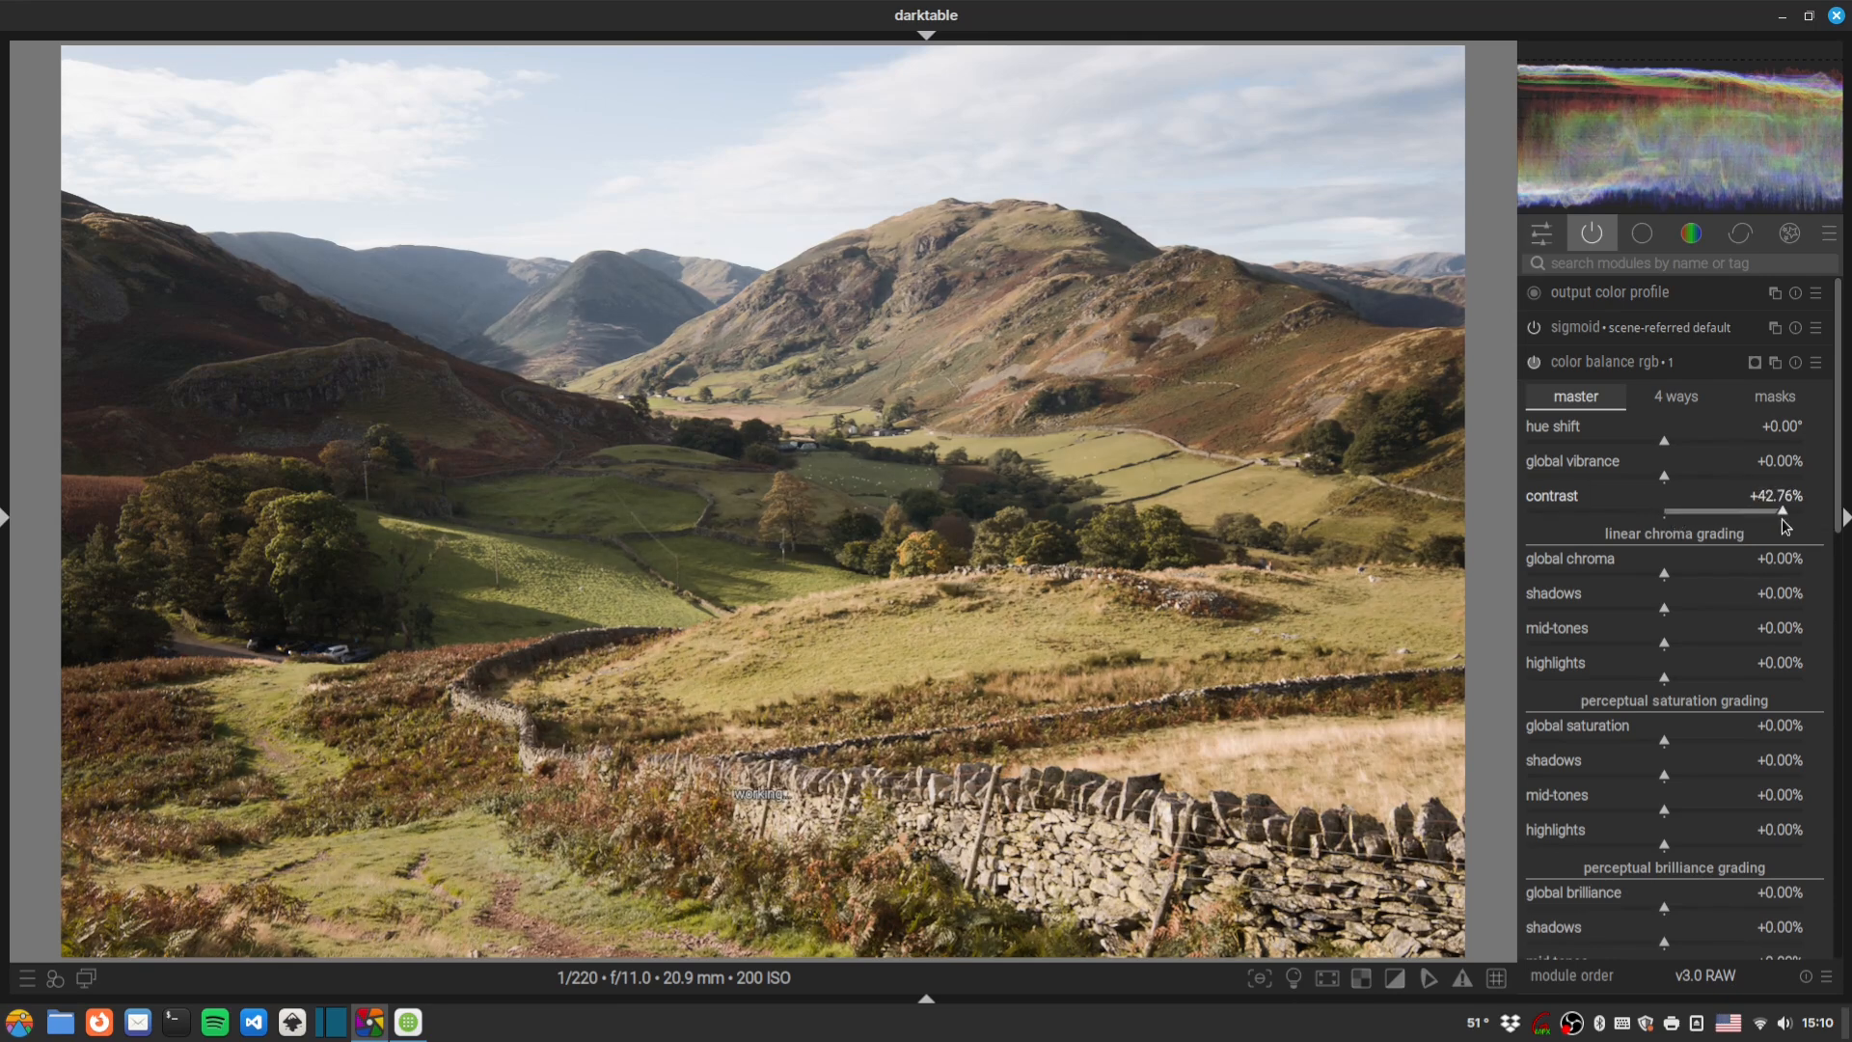
mouse_move(1781, 518)
mouse_down()
mouse_move(1663, 513)
mouse_move(1770, 522)
mouse_move(1680, 515)
mouse_up()
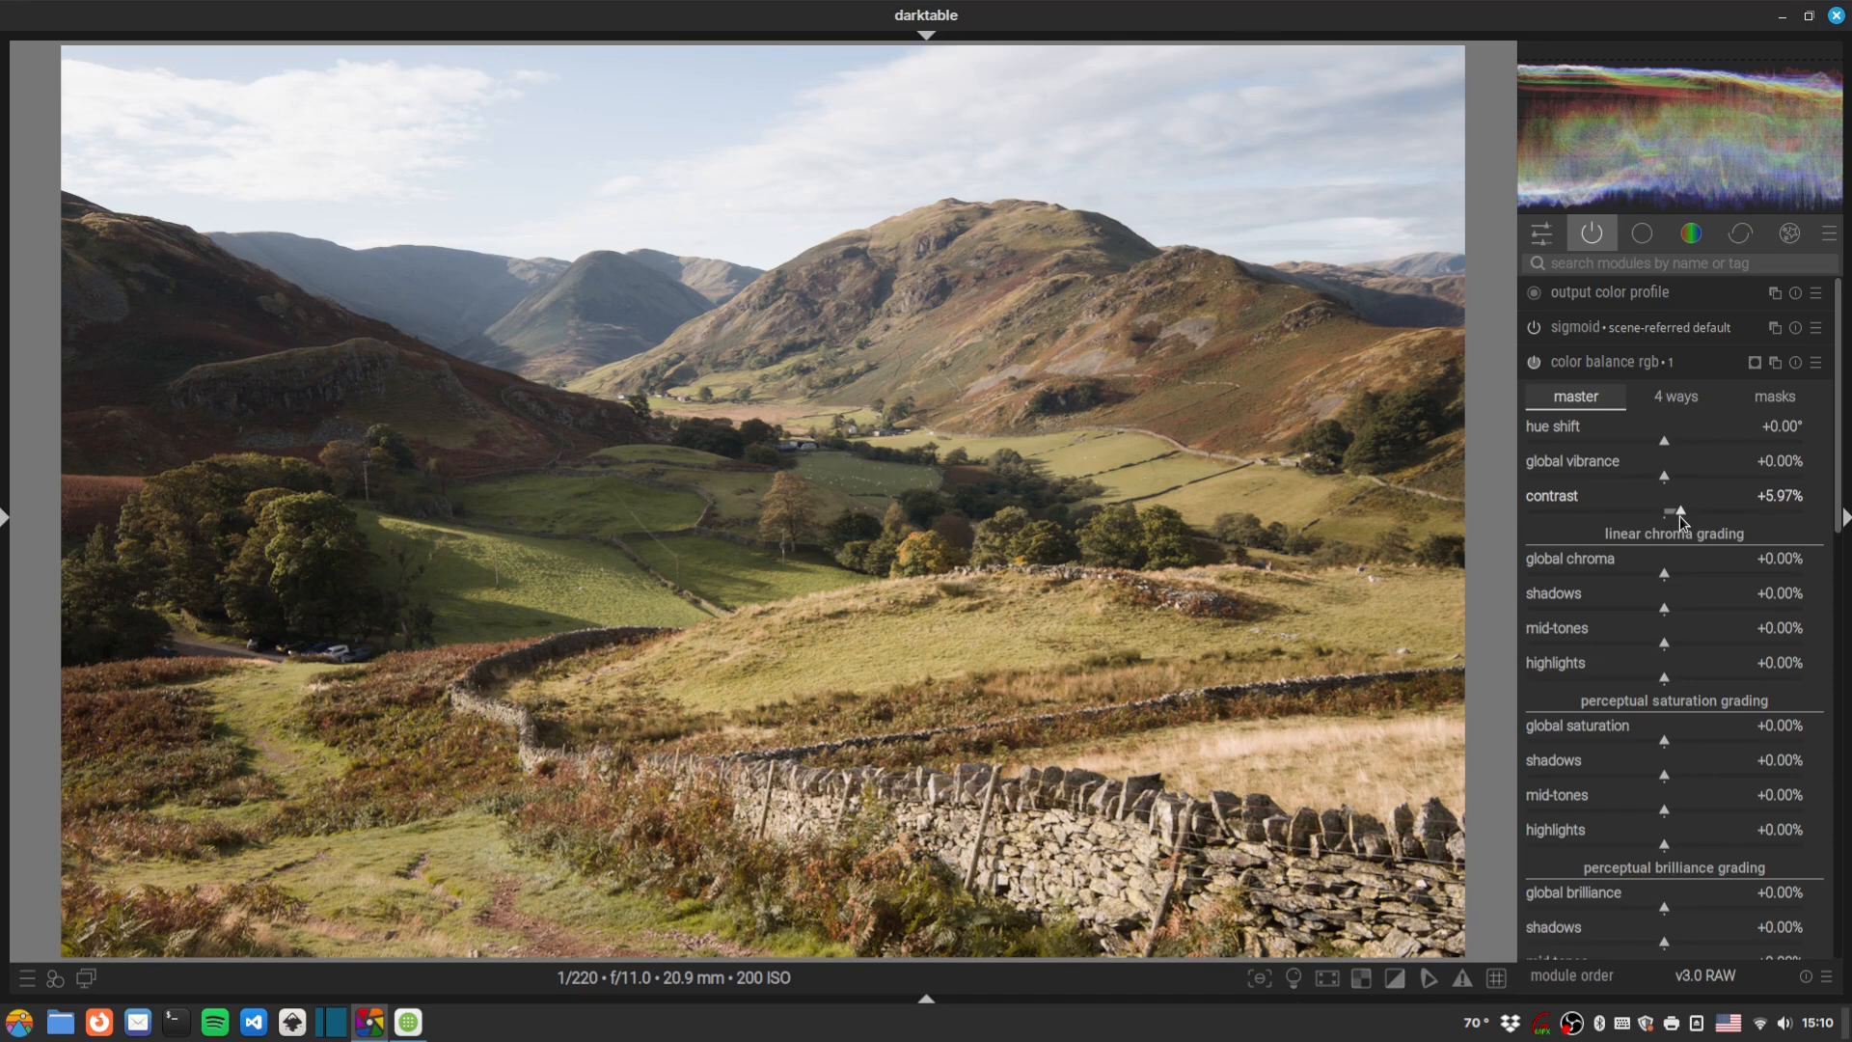
click(1536, 363)
click(1535, 363)
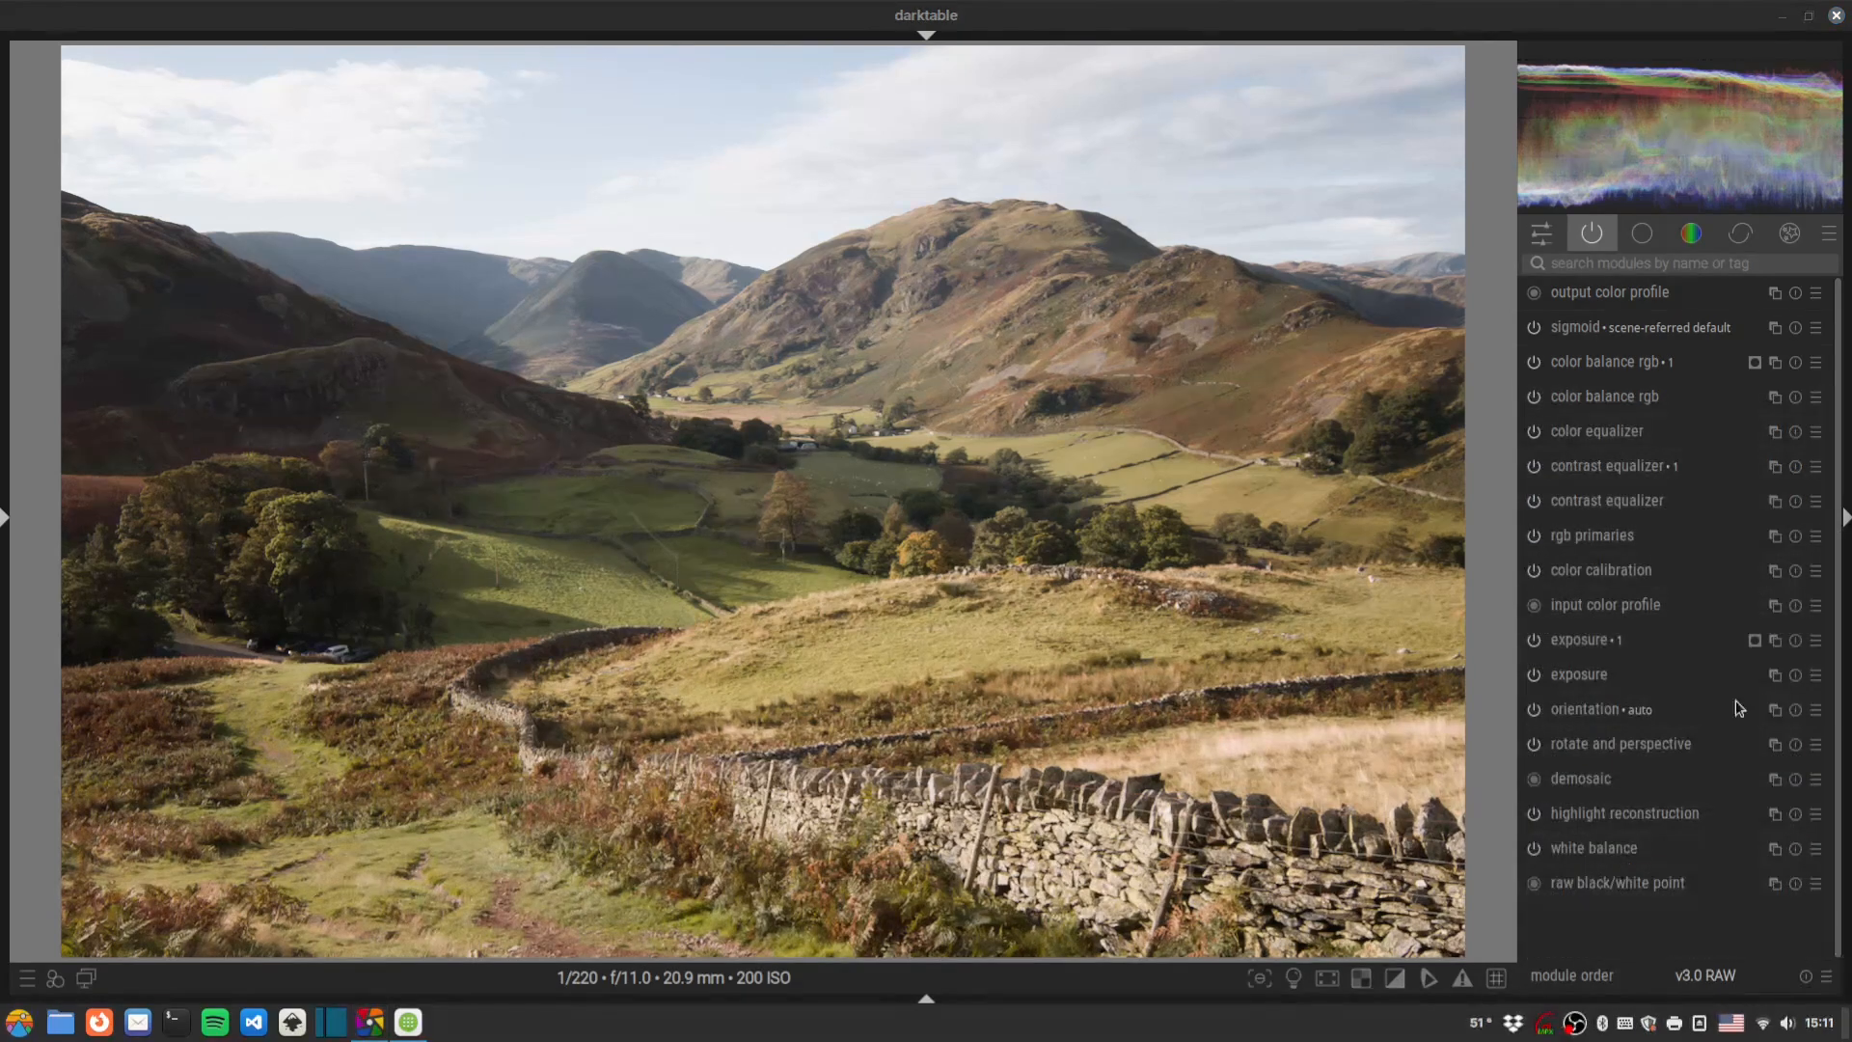
Find the diffuse or sharpen module, switch it on, and apply the preset "sharpen demosaicing: no AA filter".
click(1573, 270)
text(diff)
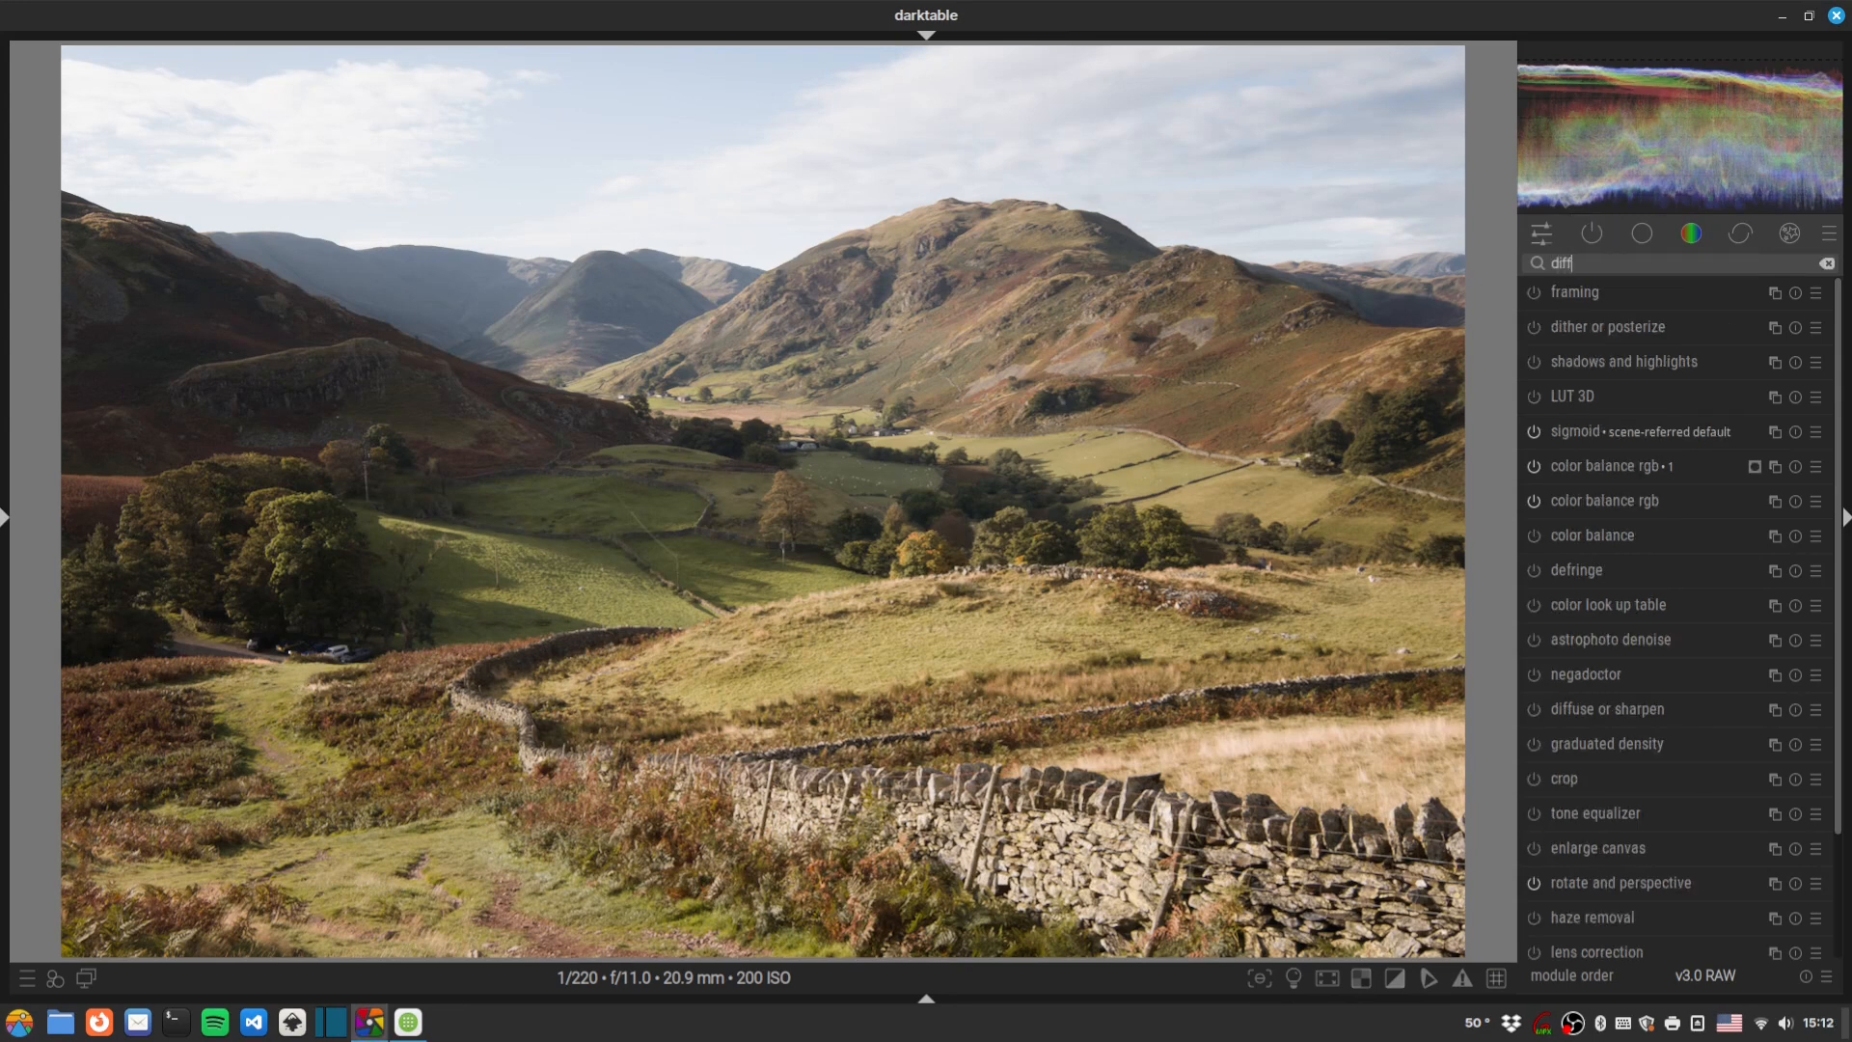
text(use)
click(1533, 293)
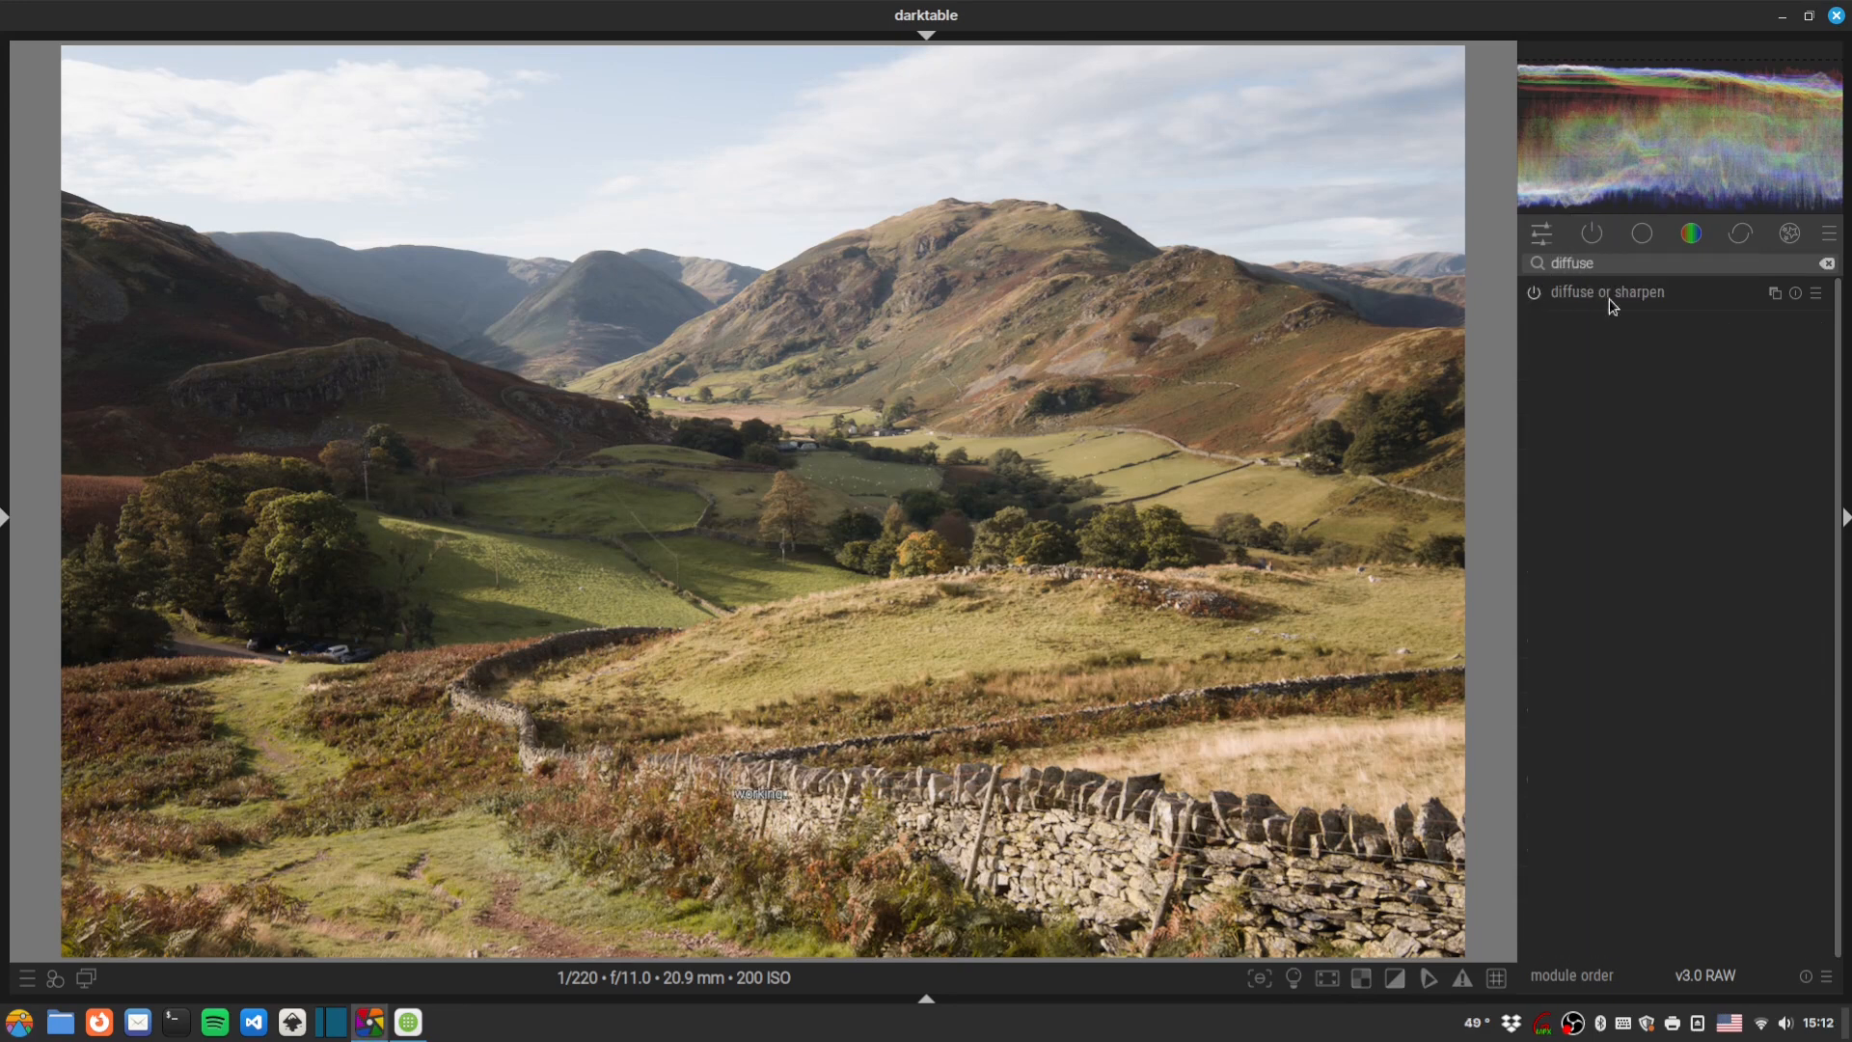
right_click(1686, 295)
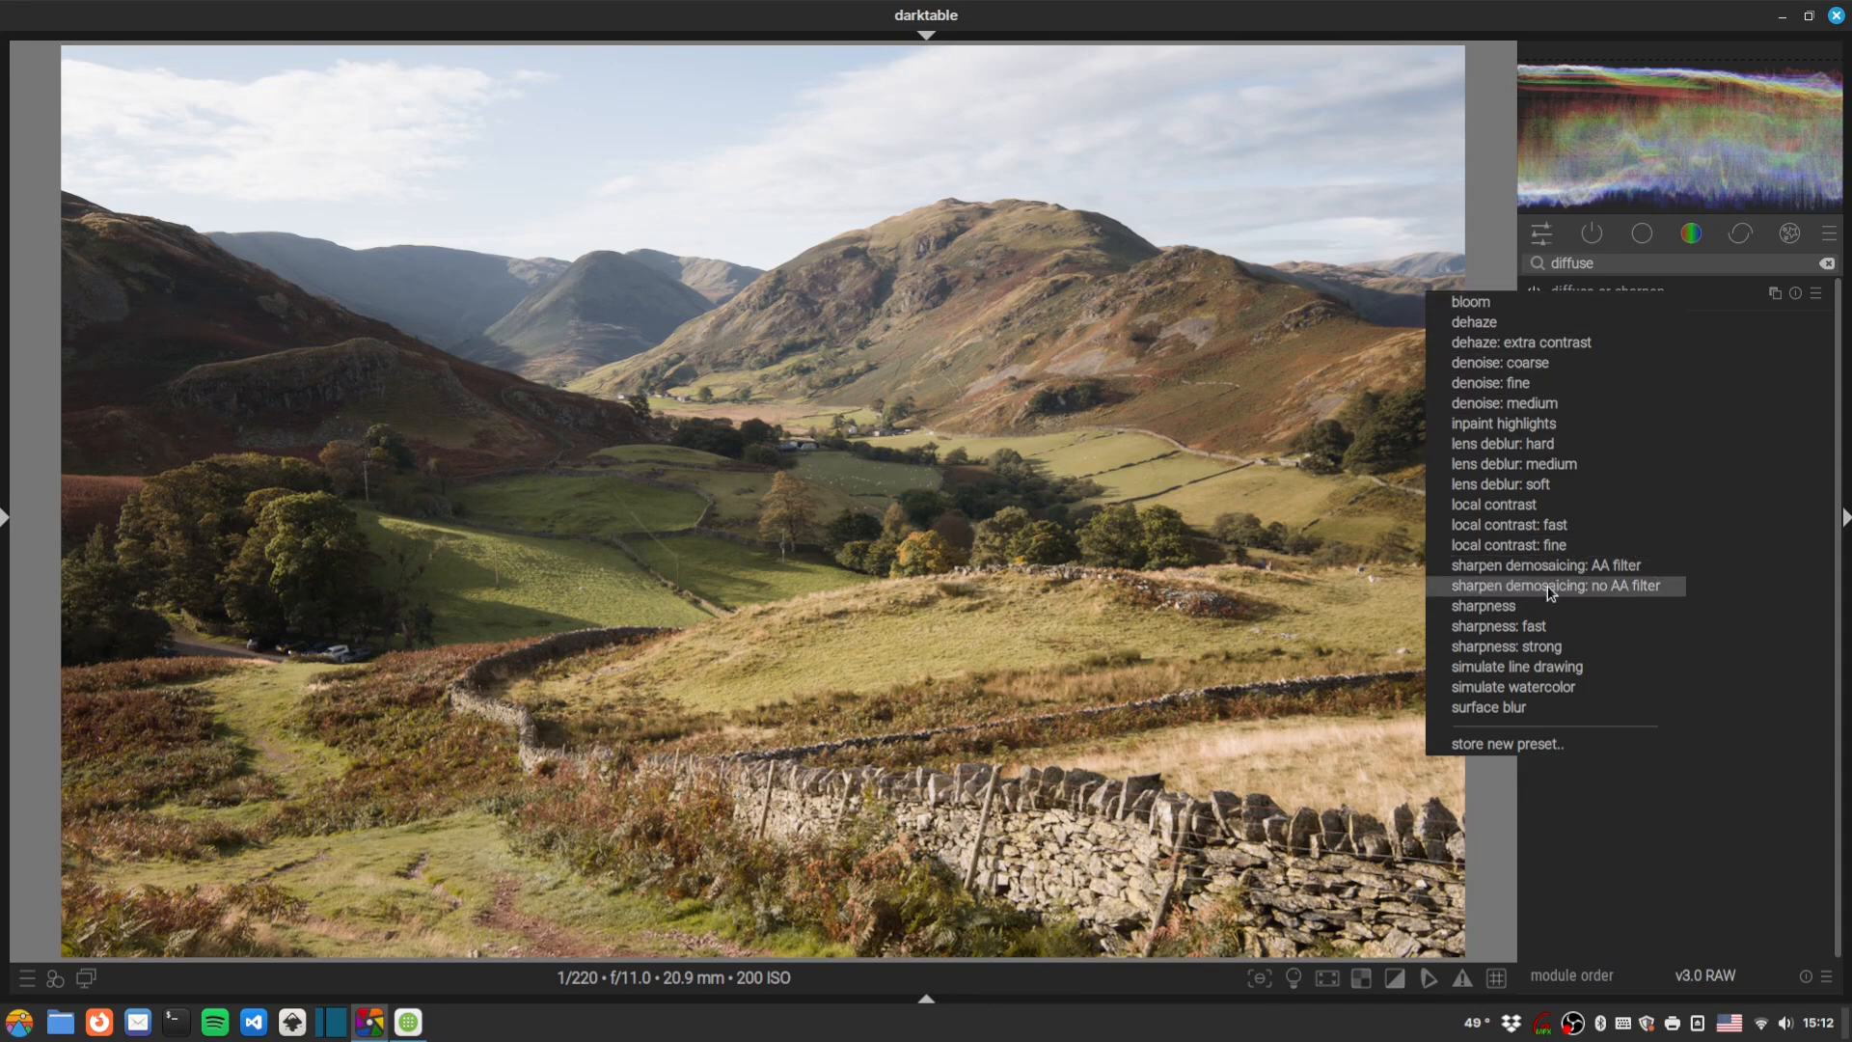
click(1588, 585)
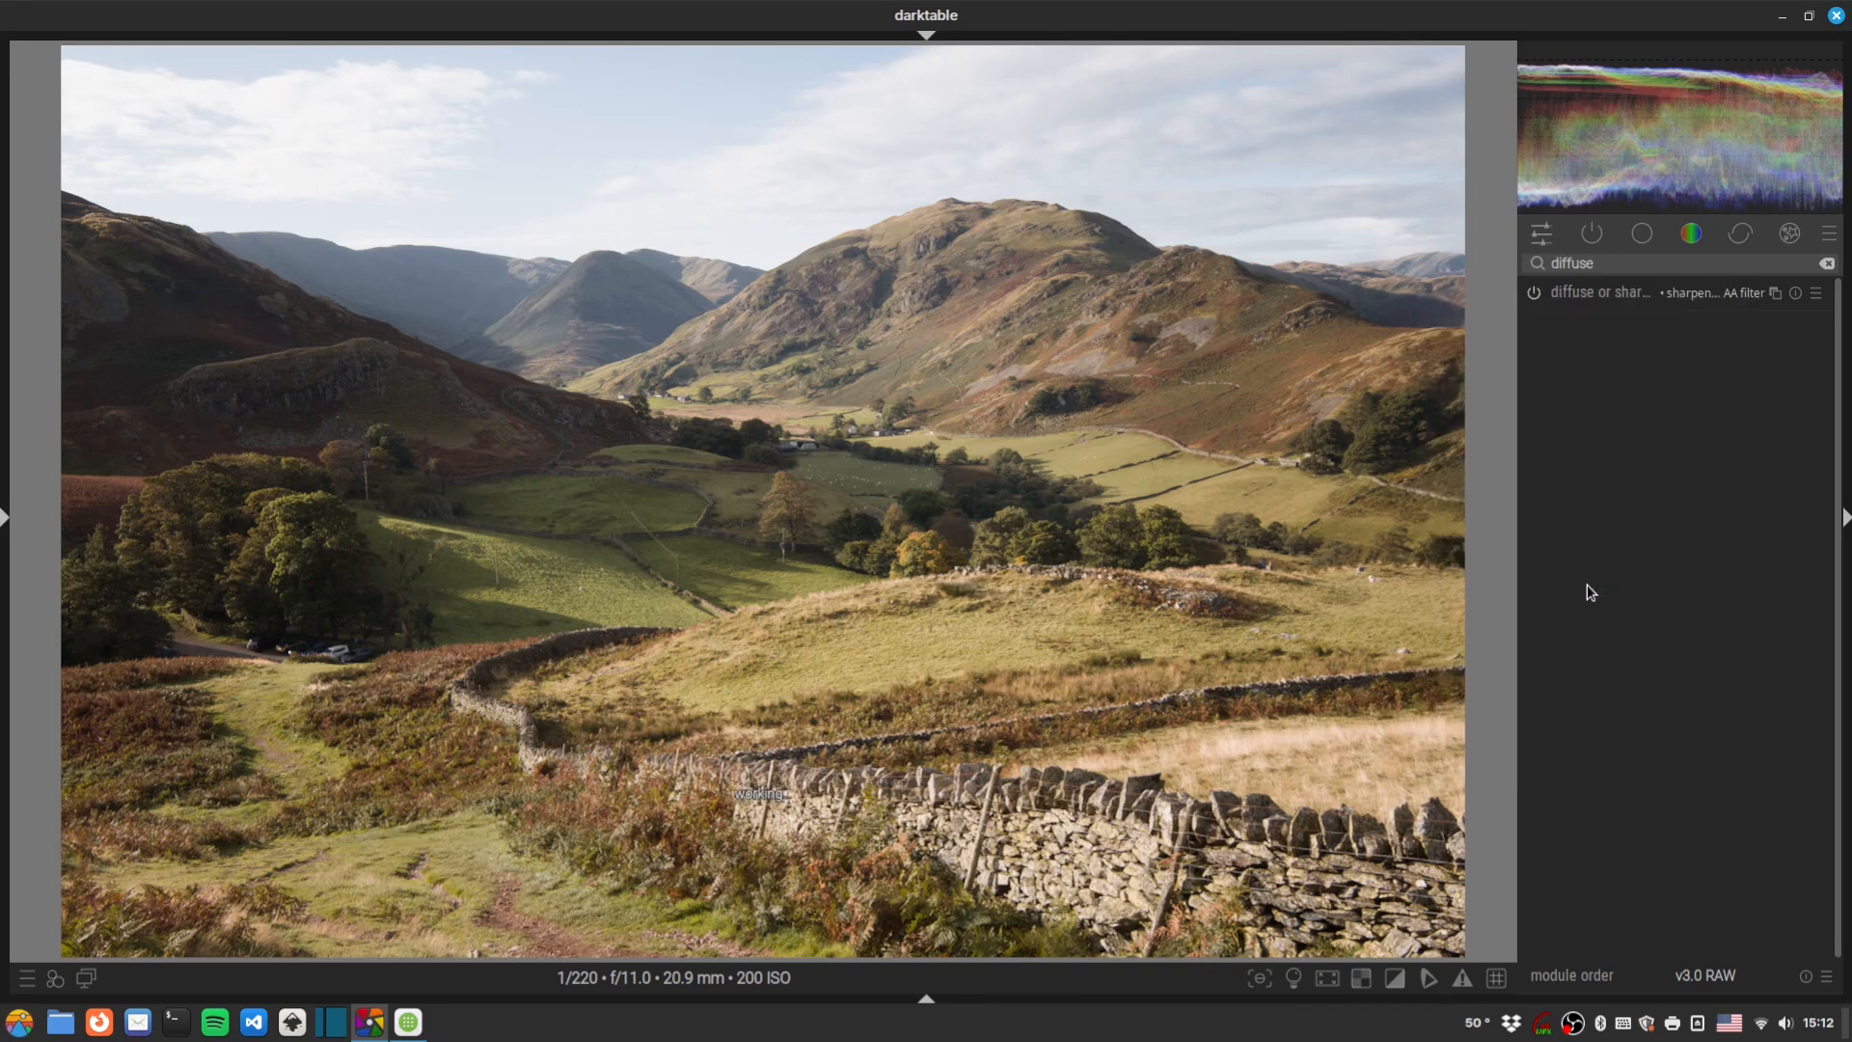
Add a second diffuse or sharpen instance with the preset "lens deblur: soft".
right_click(1772, 288)
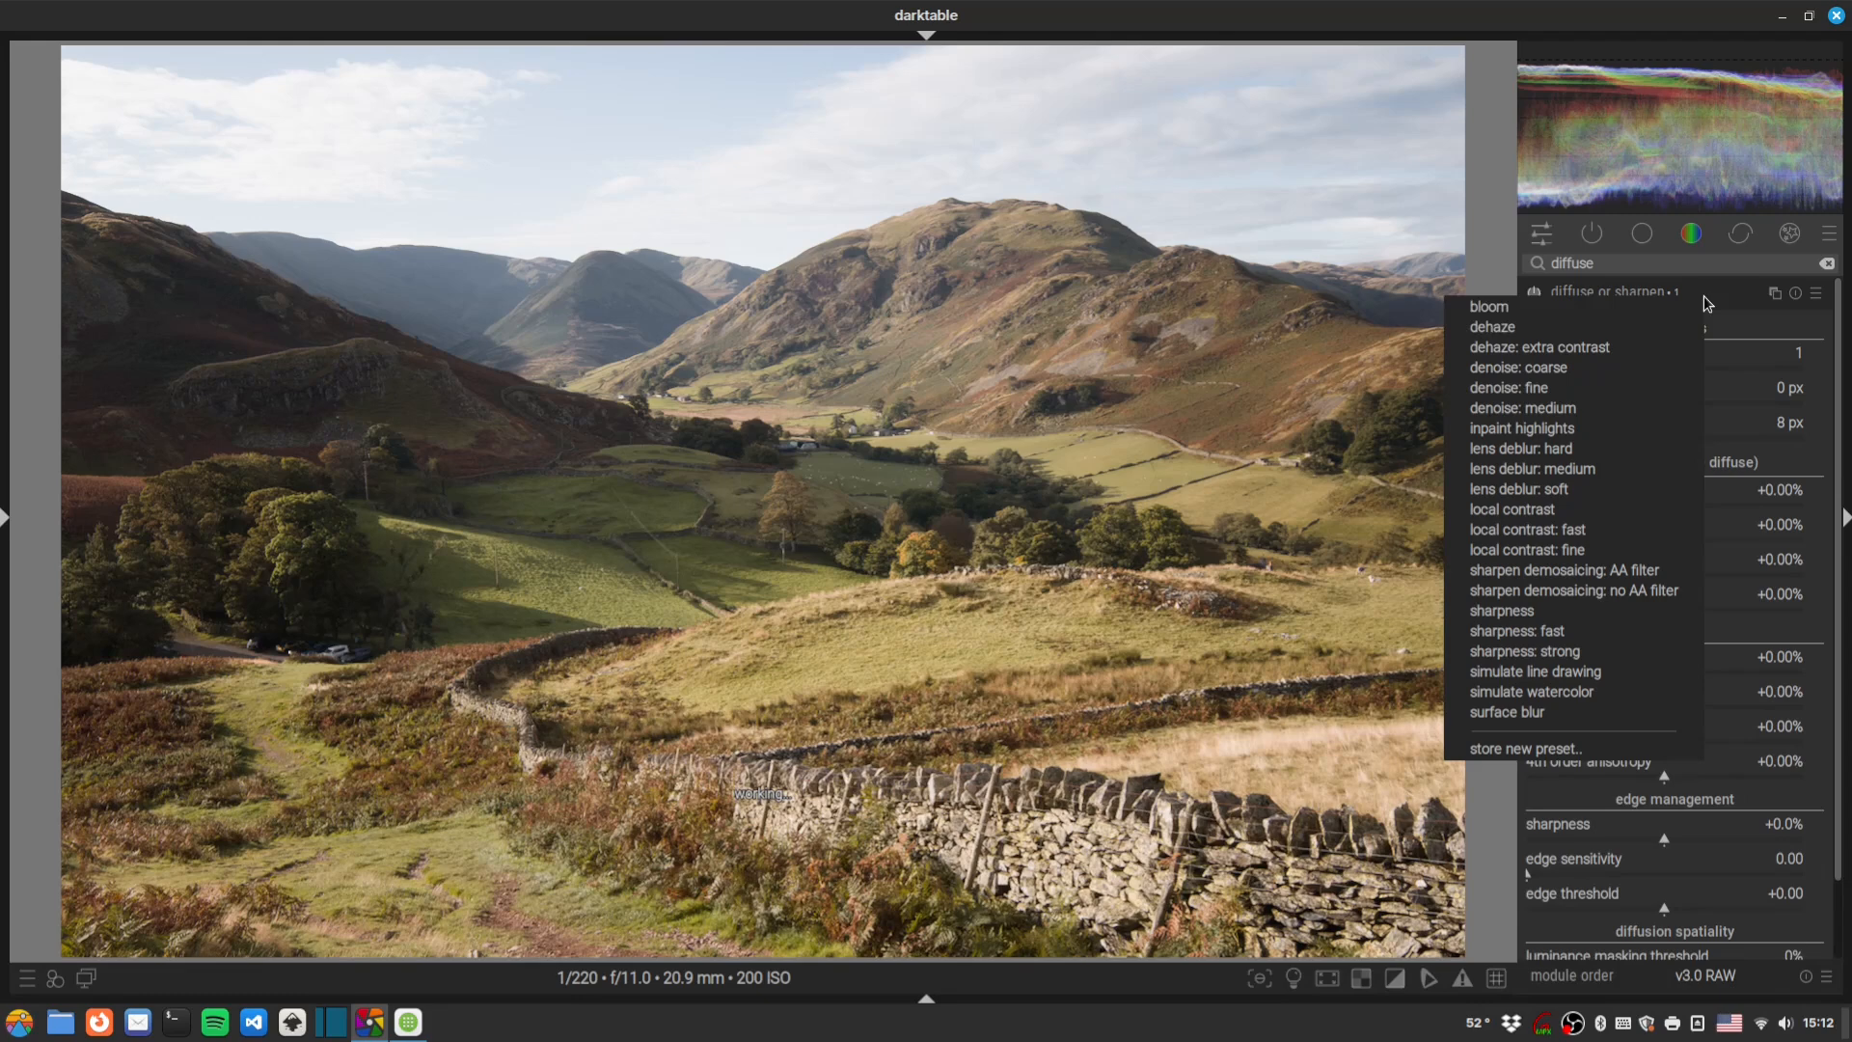
click(1619, 487)
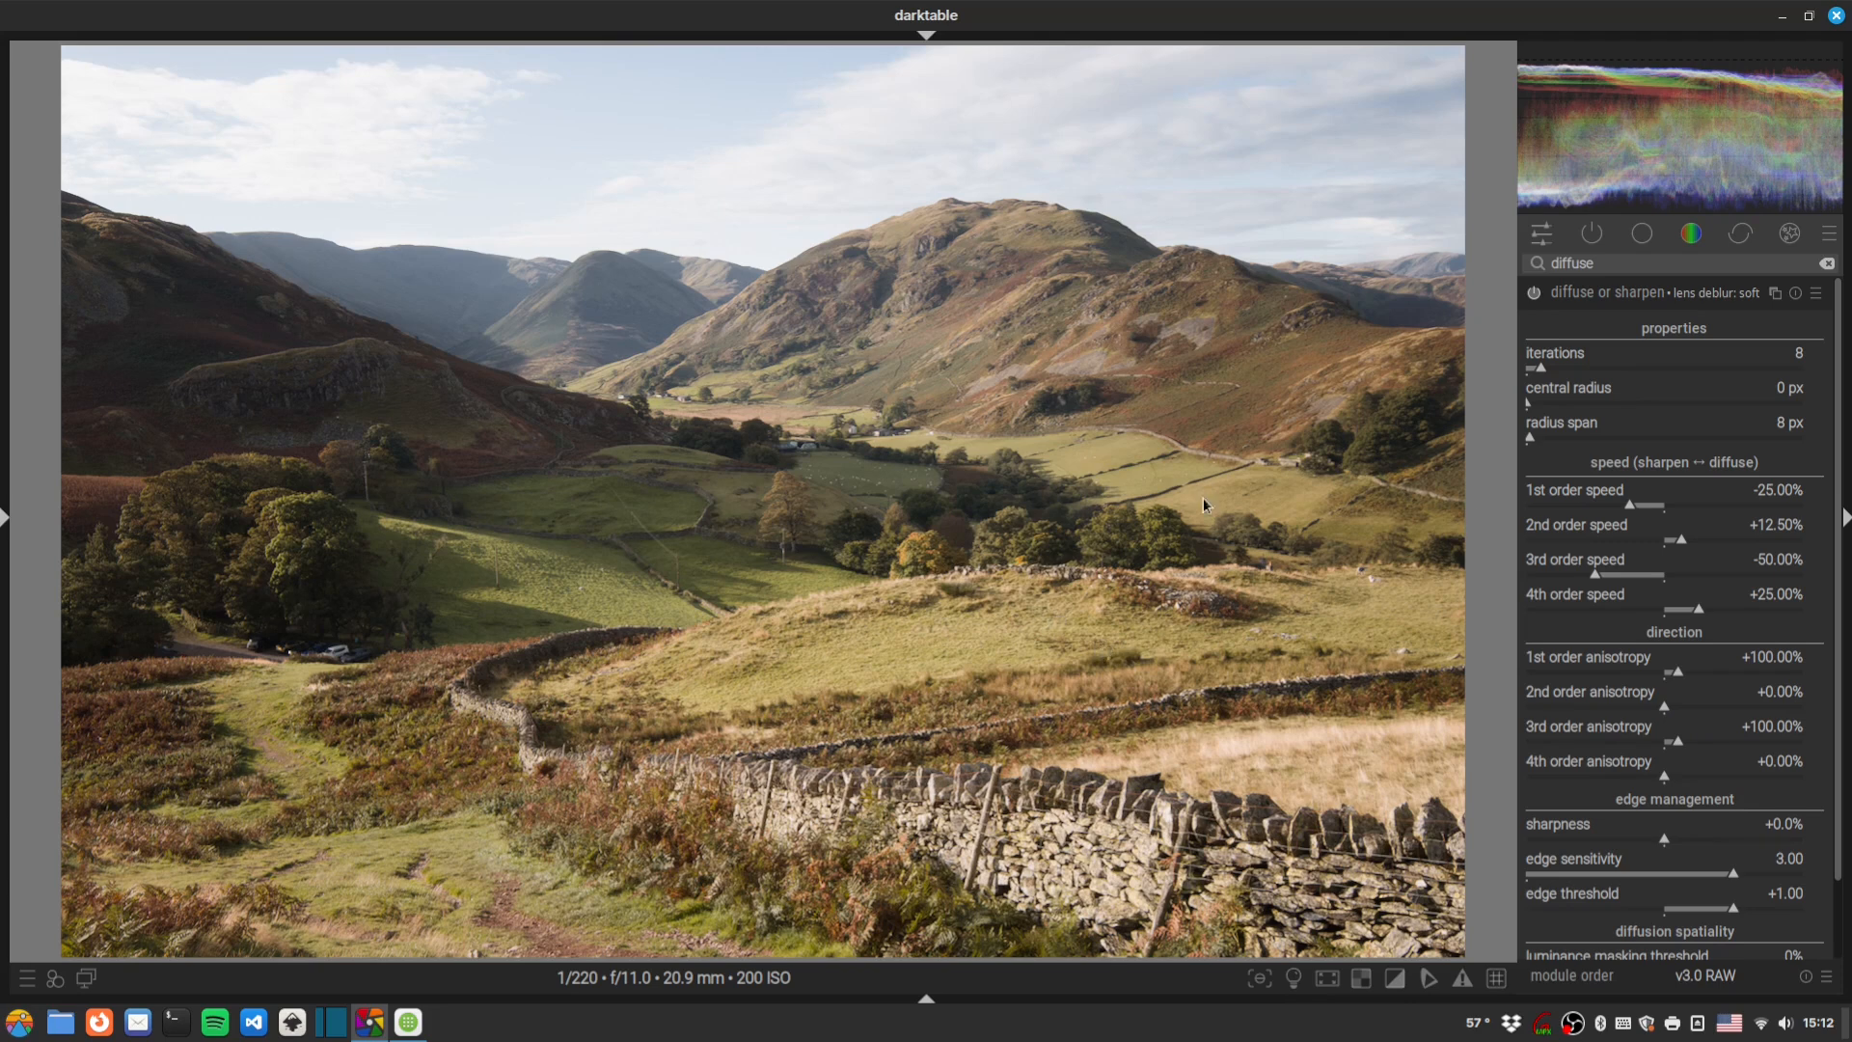
Add a third diffuse or sharpen instance and apply the preset "local contrast: fast".
right_click(1775, 293)
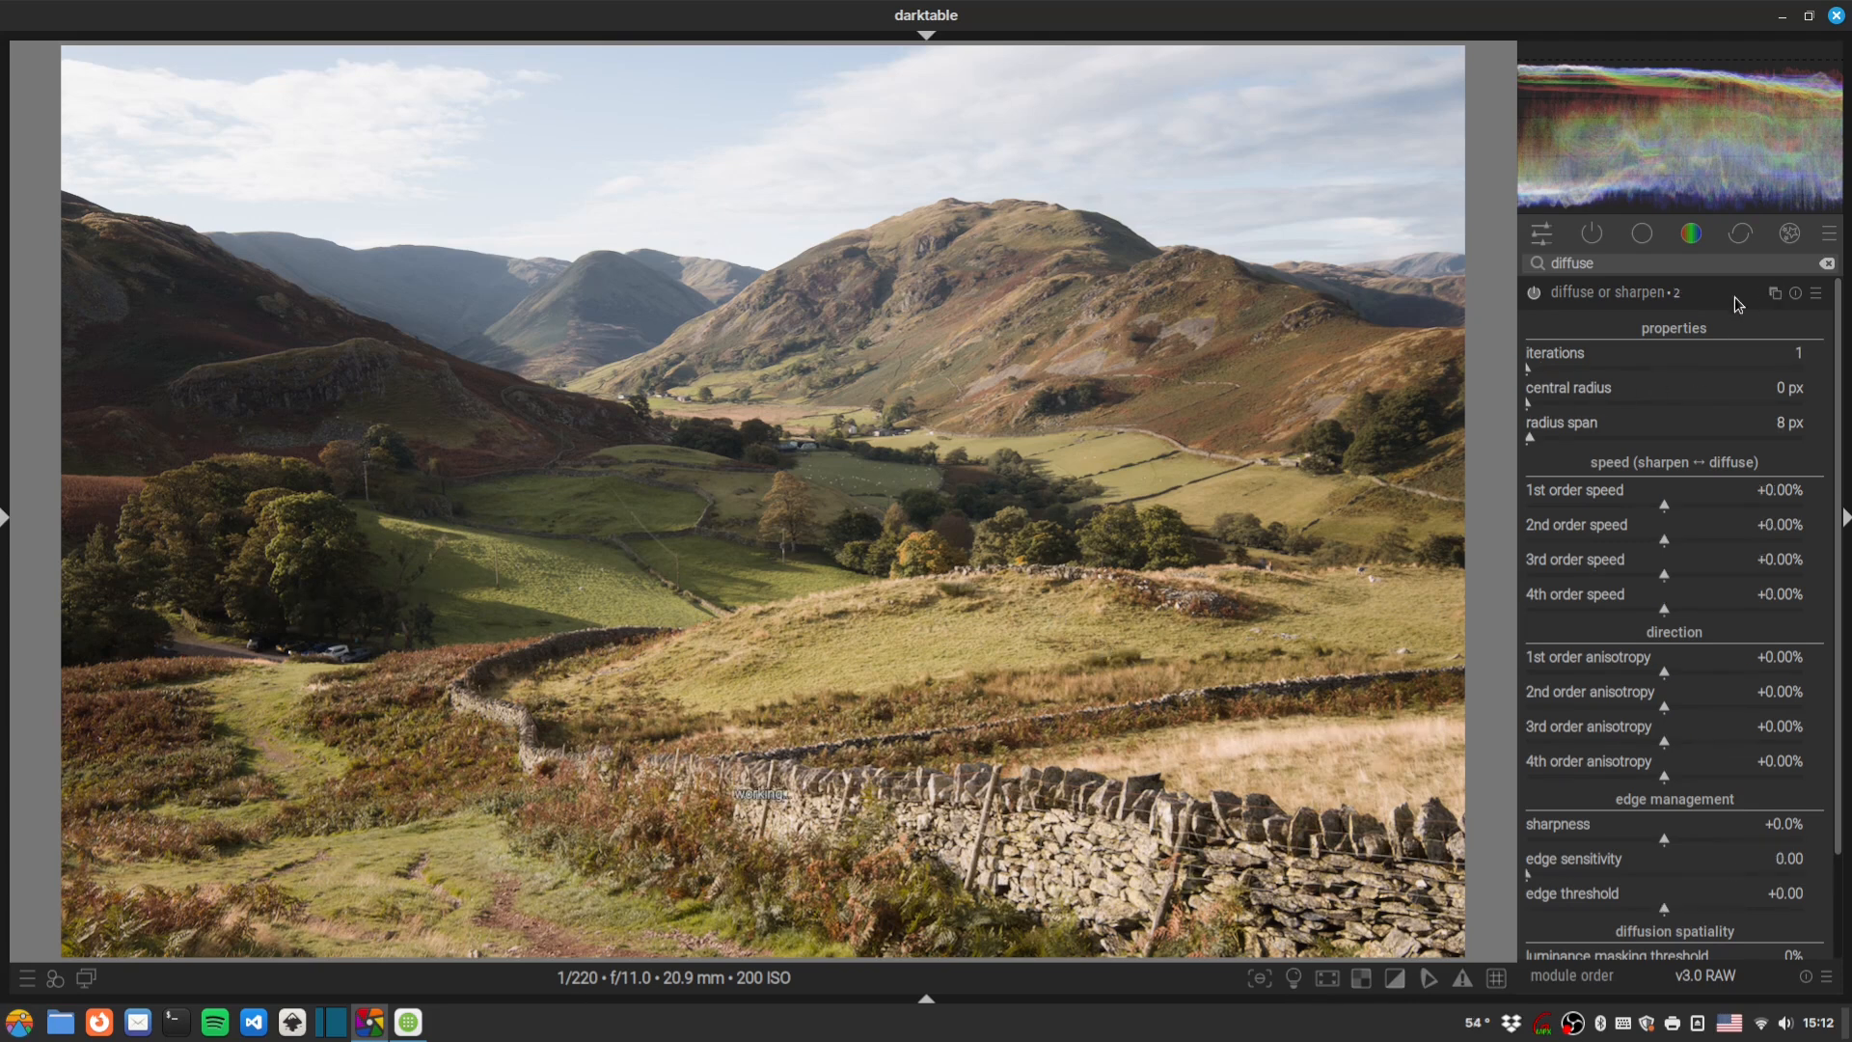
right_click(1725, 297)
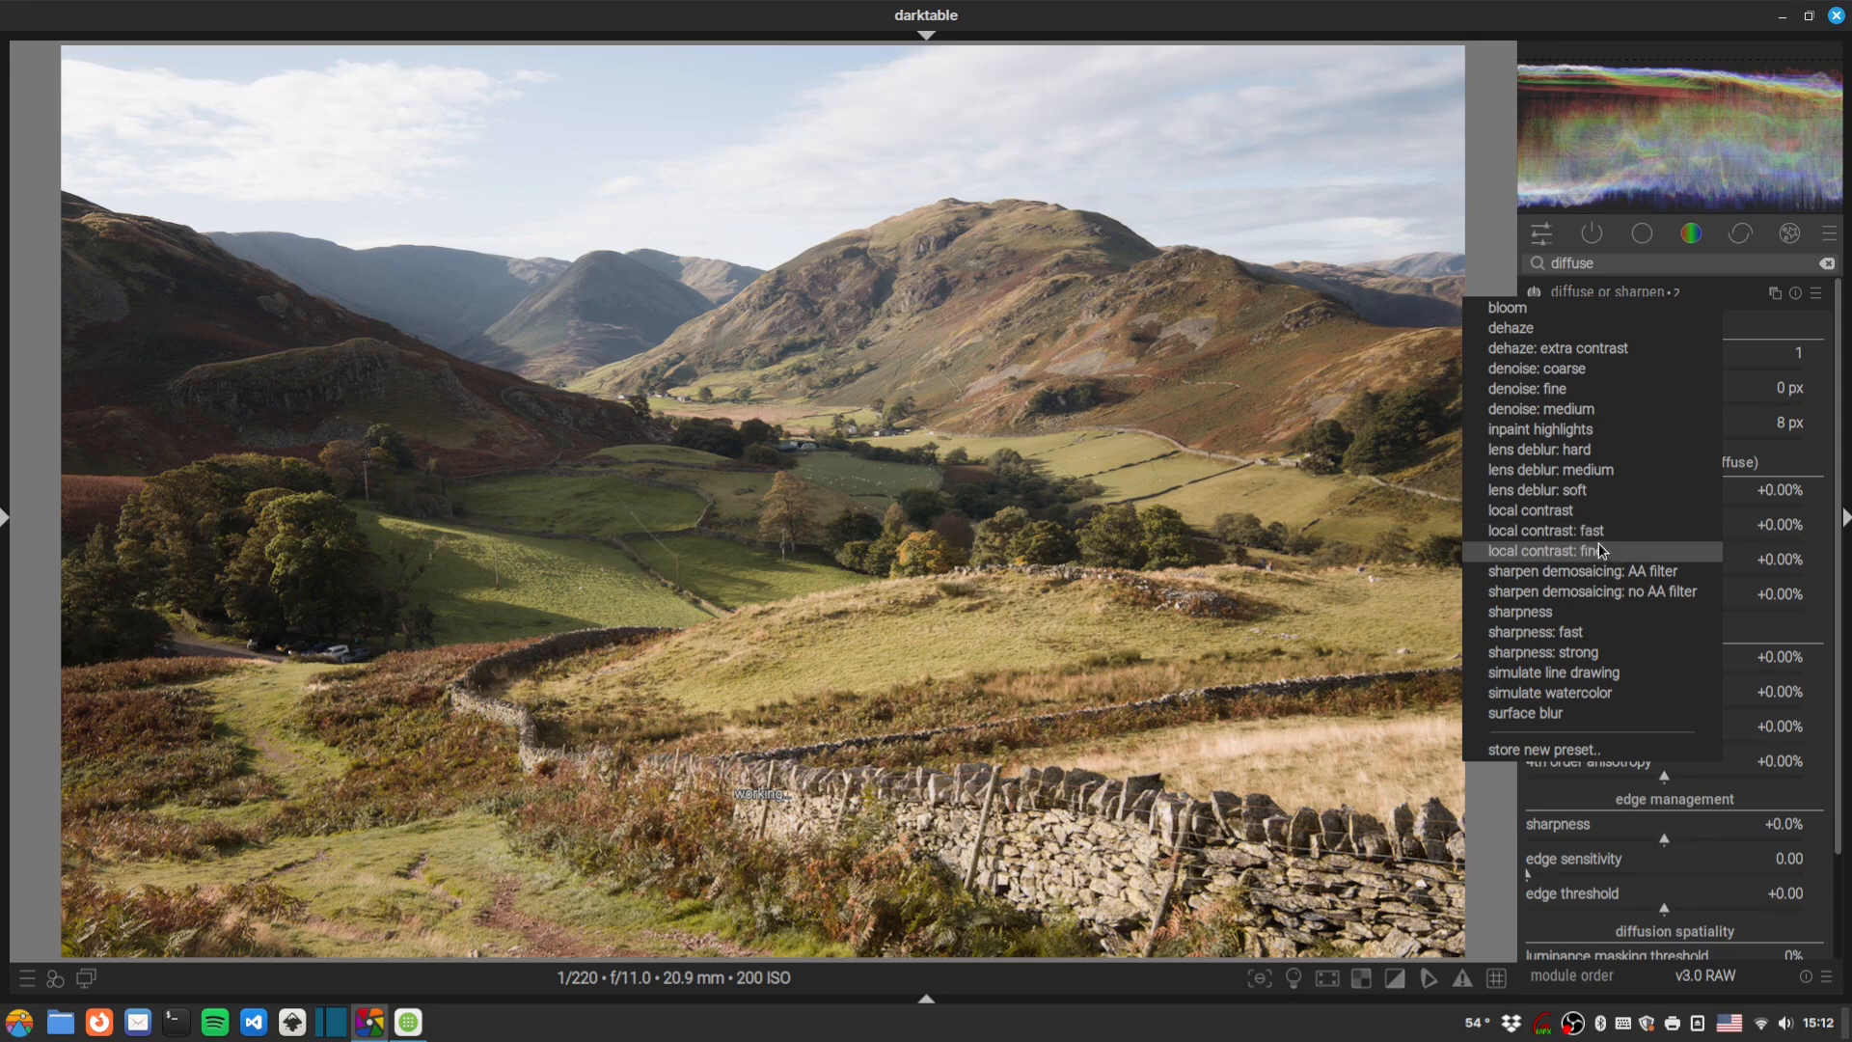
click(1595, 530)
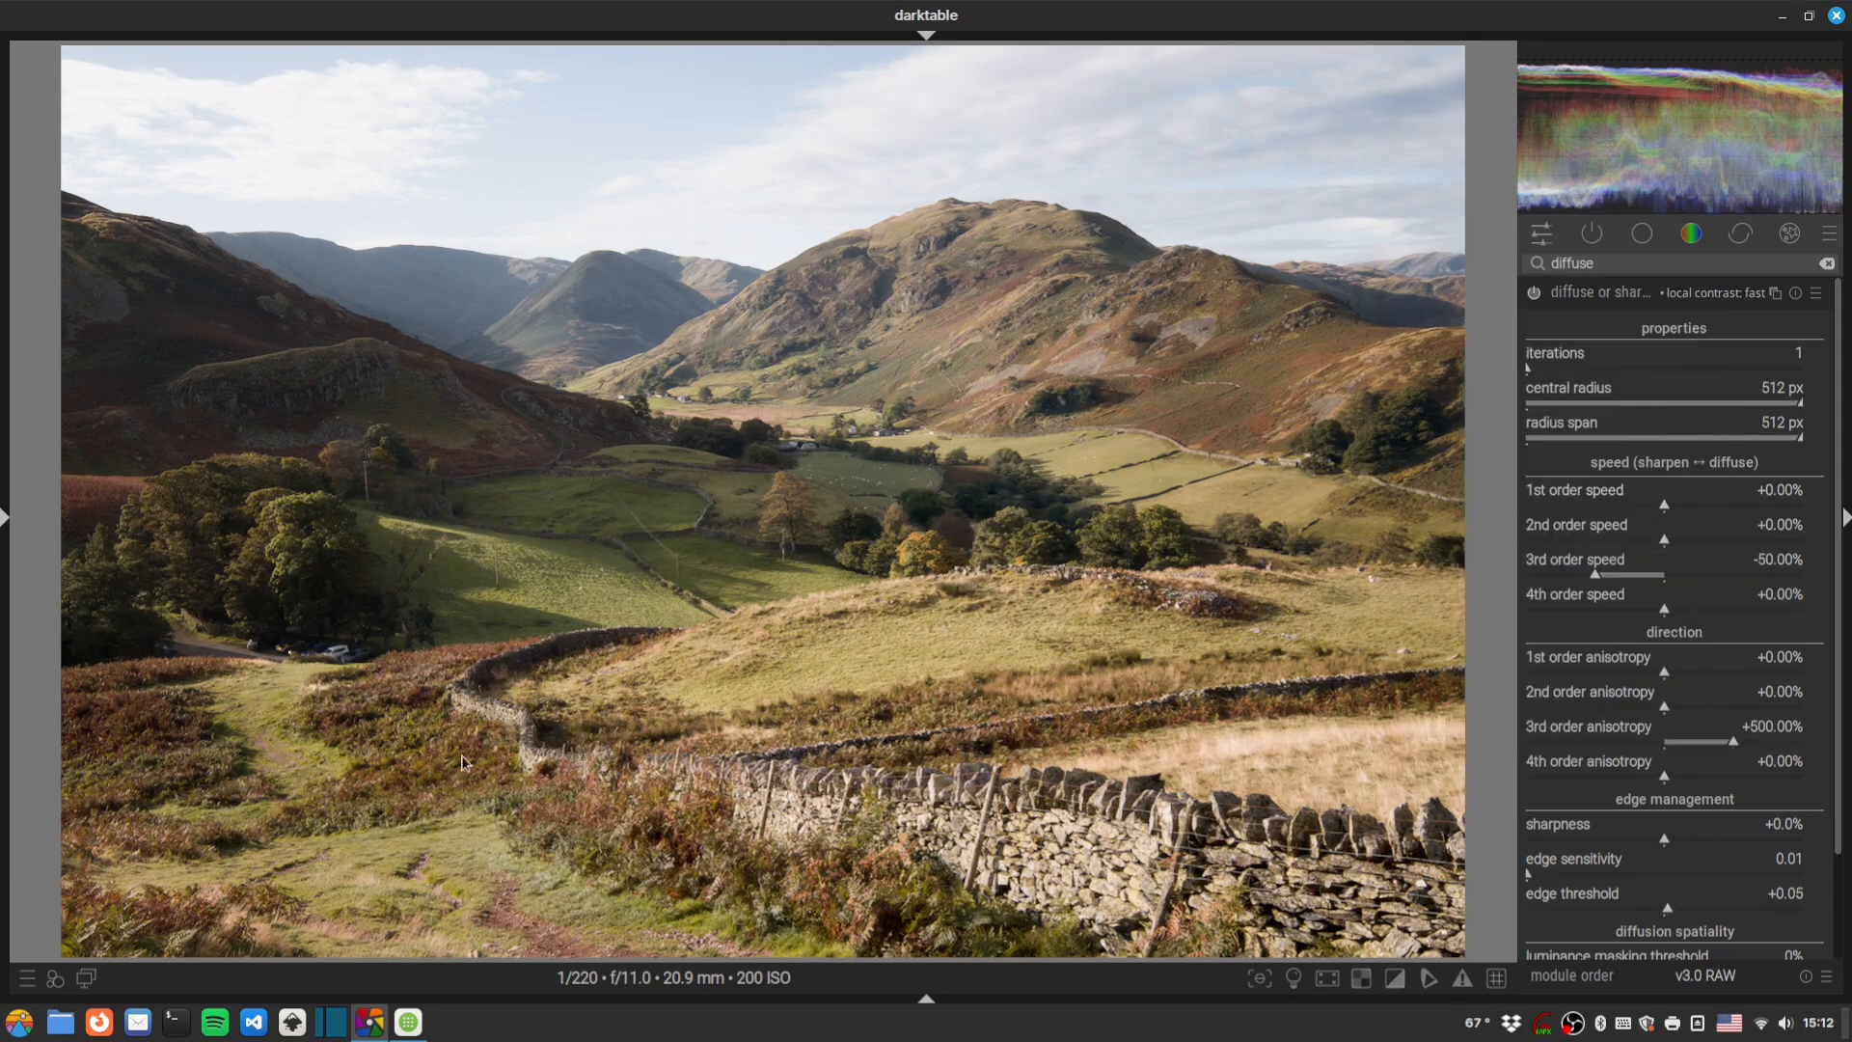
Blend the local contrast instance uniformly at 54% opacity, and compare the photo with the instance off and on.
scroll(1826, 545, down, 3)
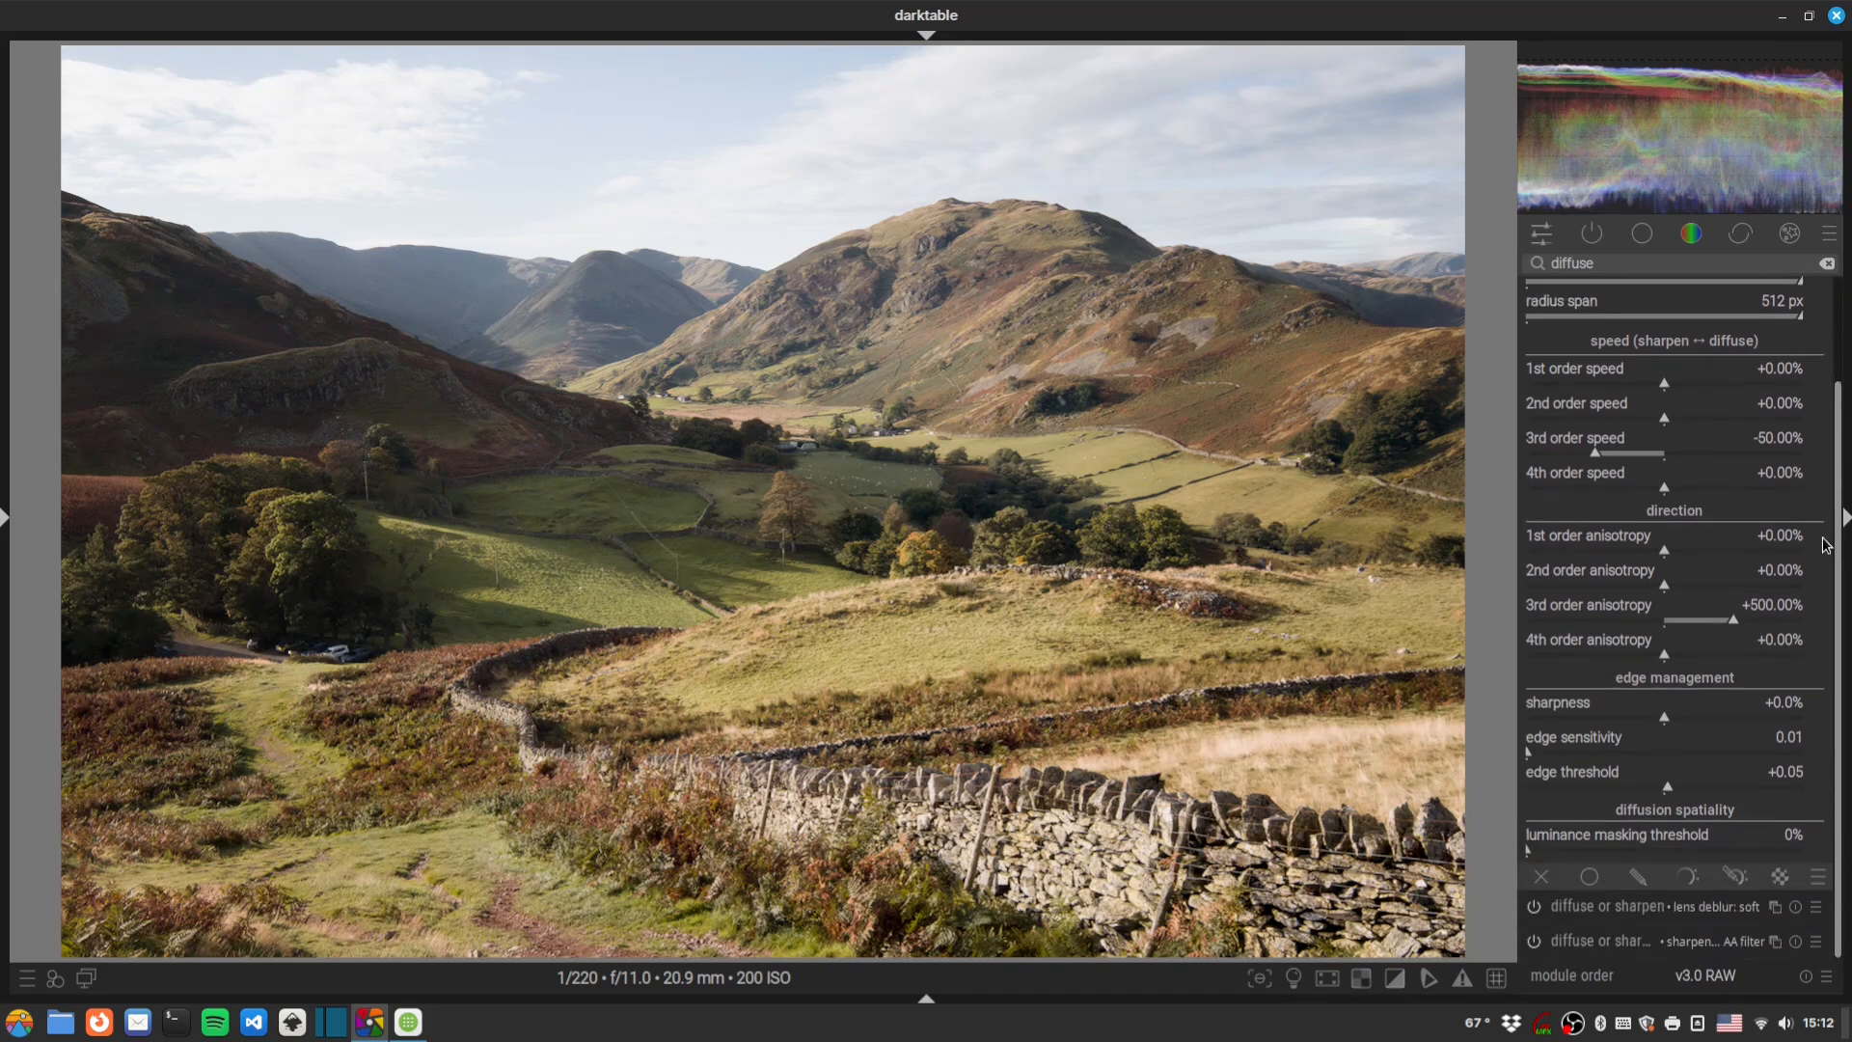
click(1589, 876)
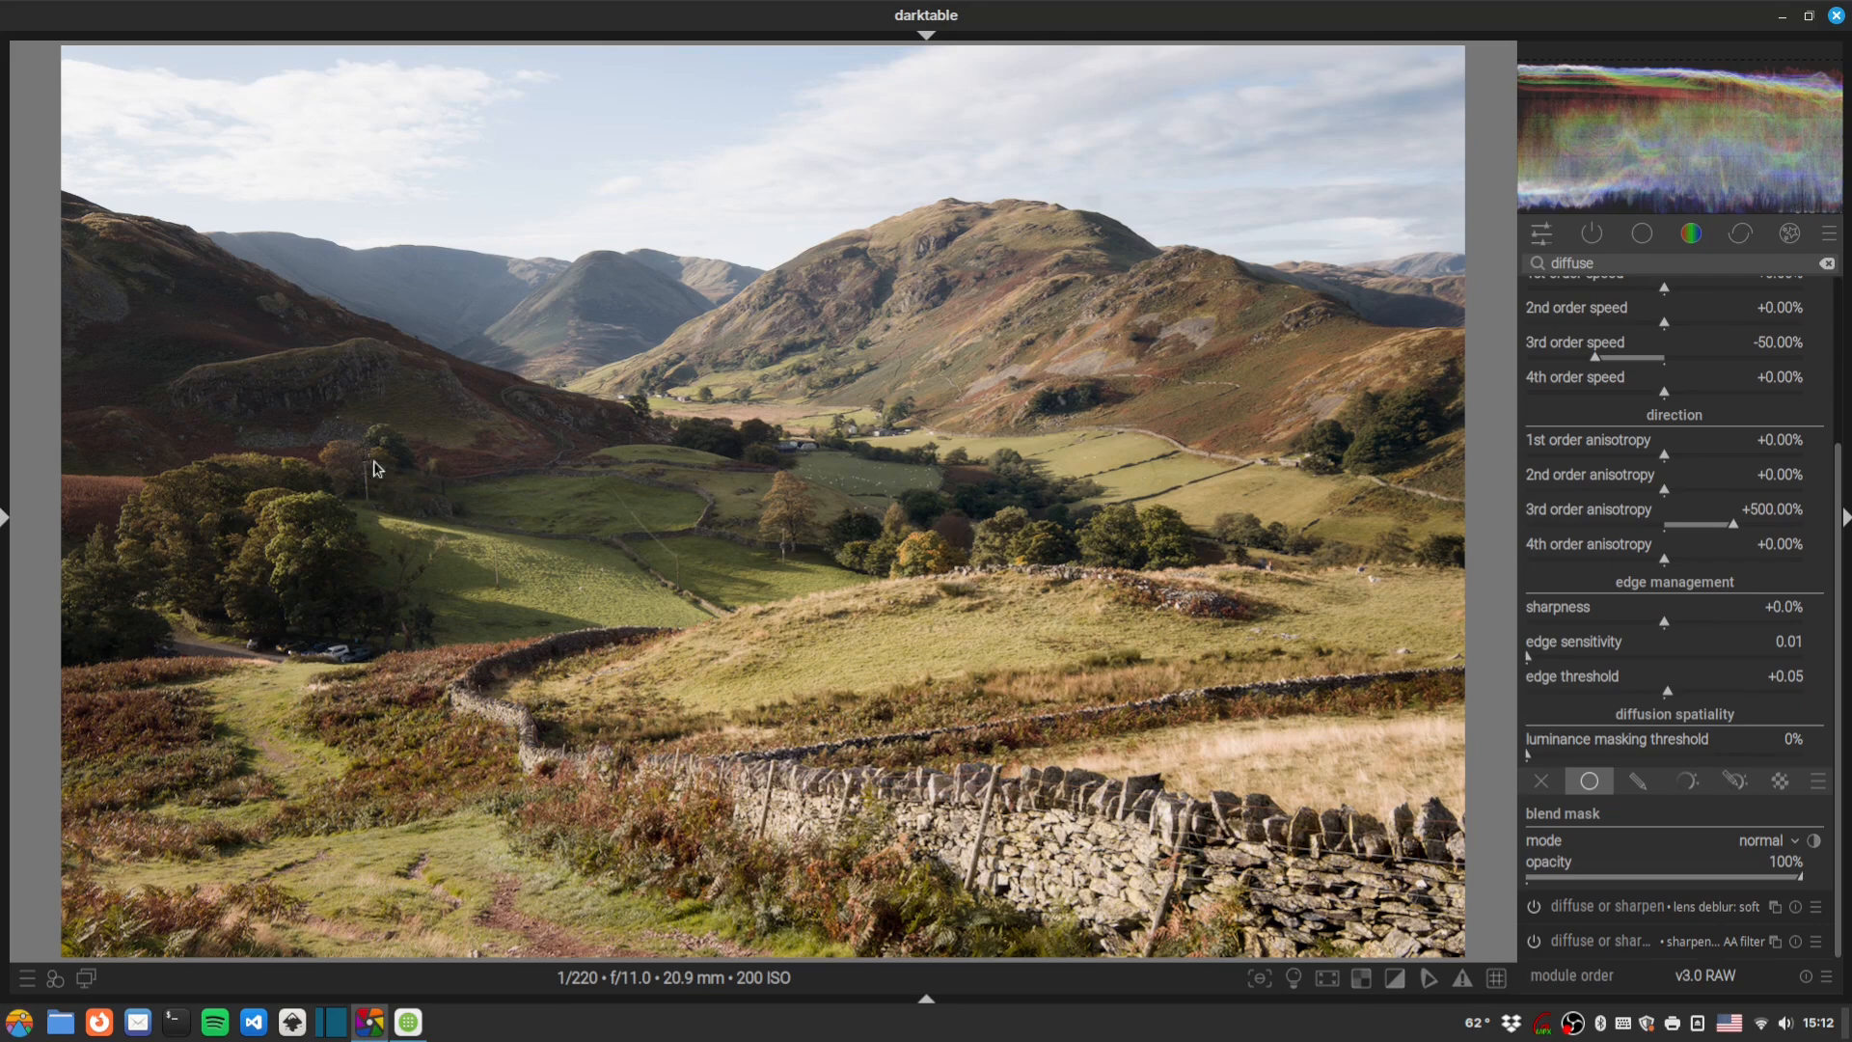
drag(1792, 877, 1680, 874)
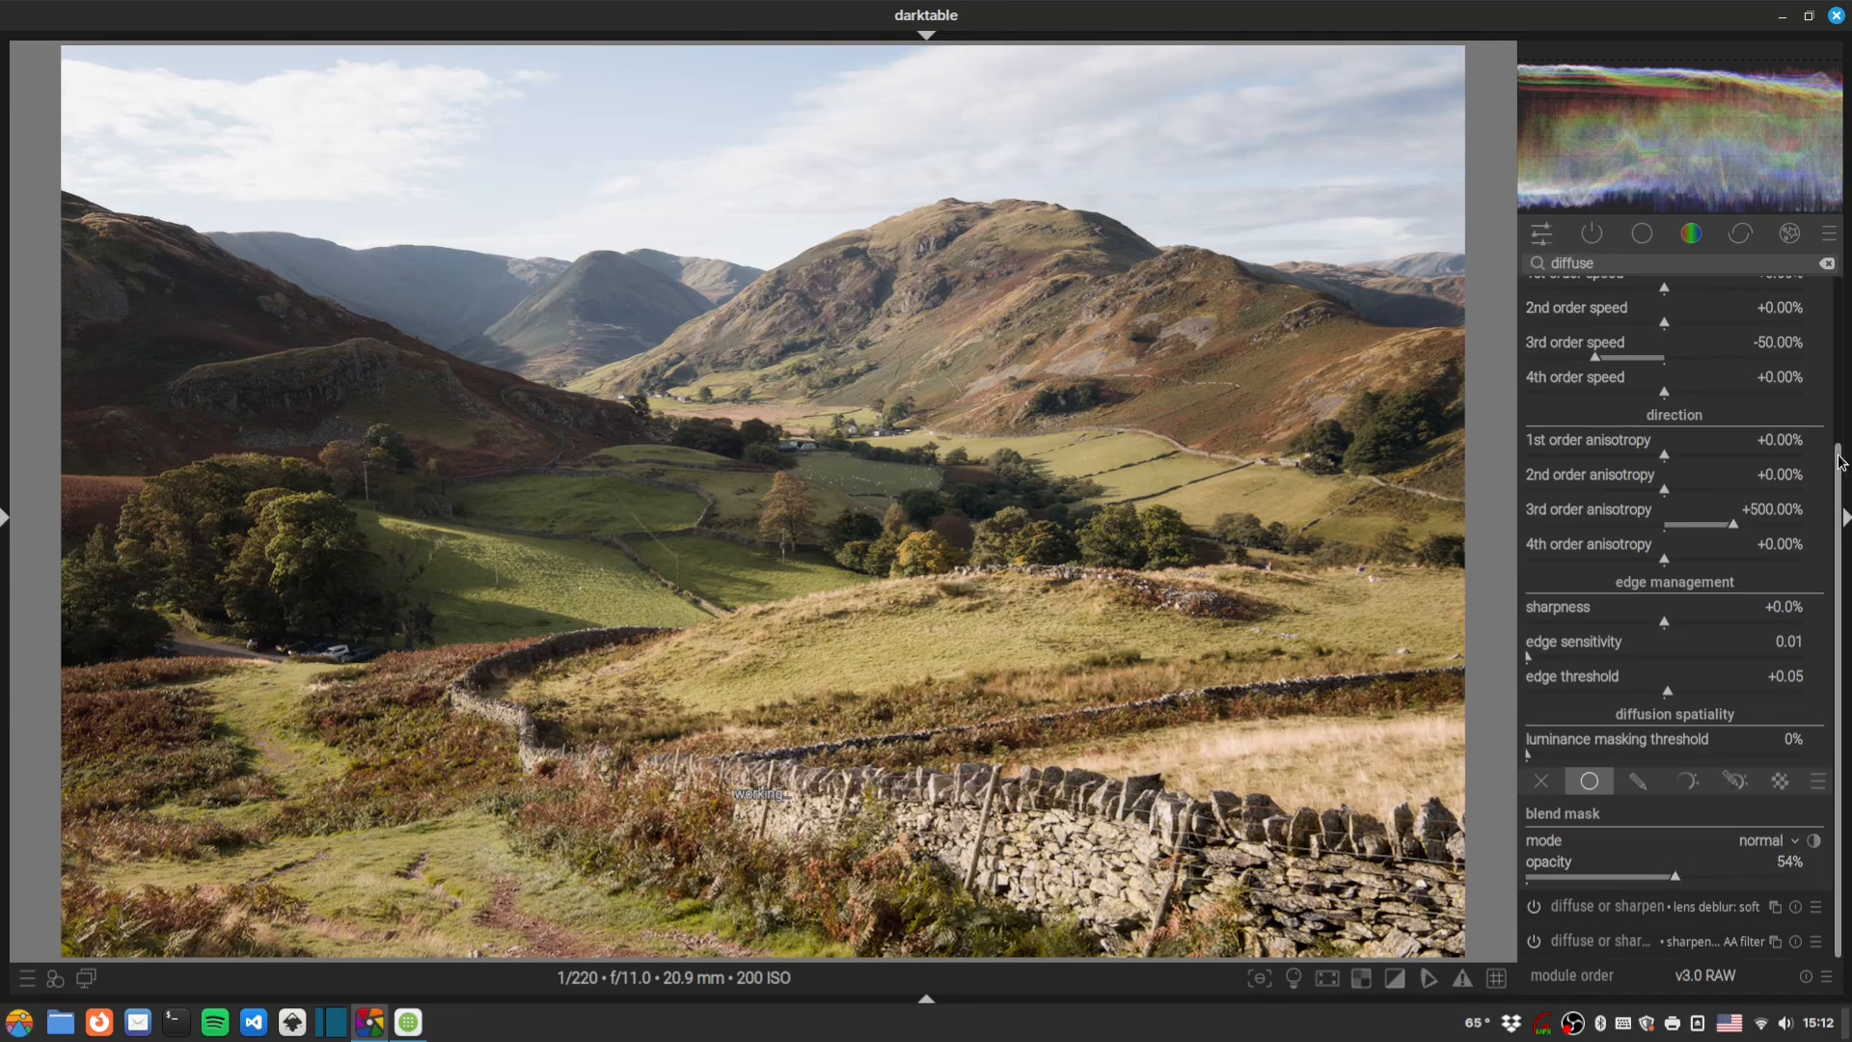
scroll(1839, 461, up, 5)
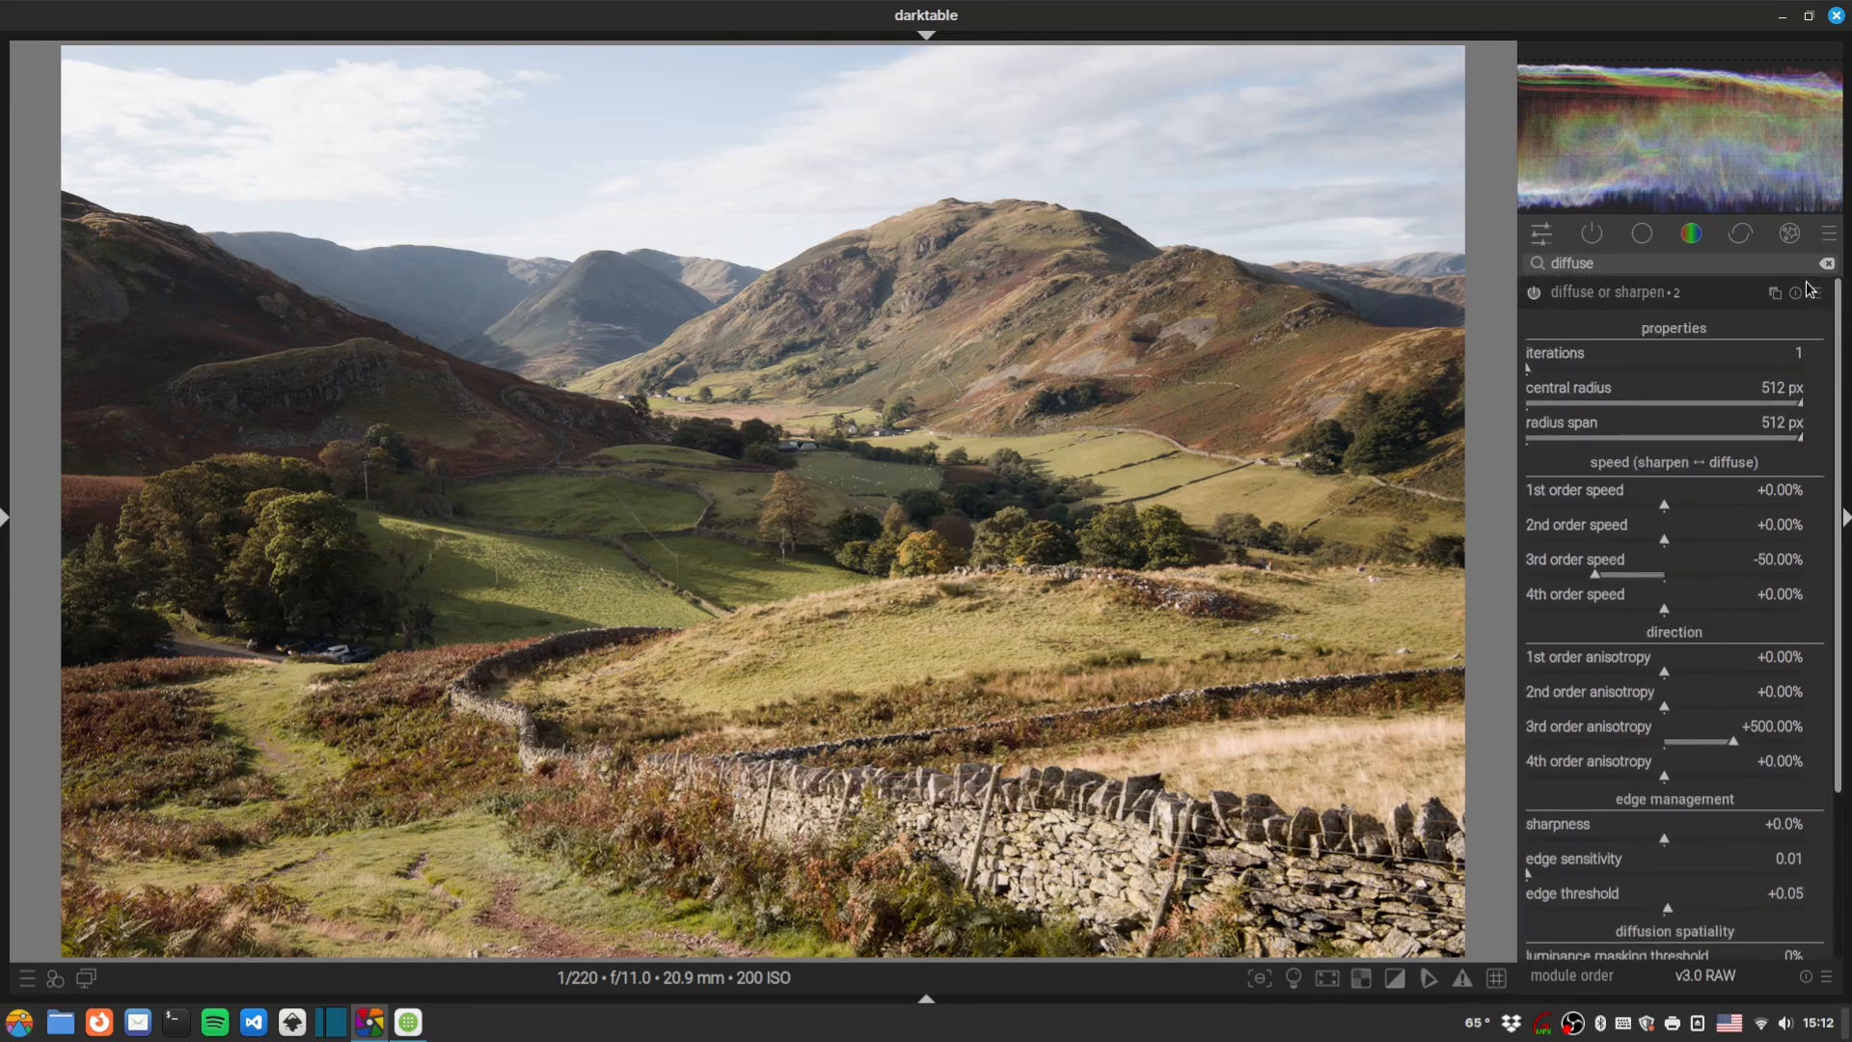
click(1530, 294)
click(1530, 294)
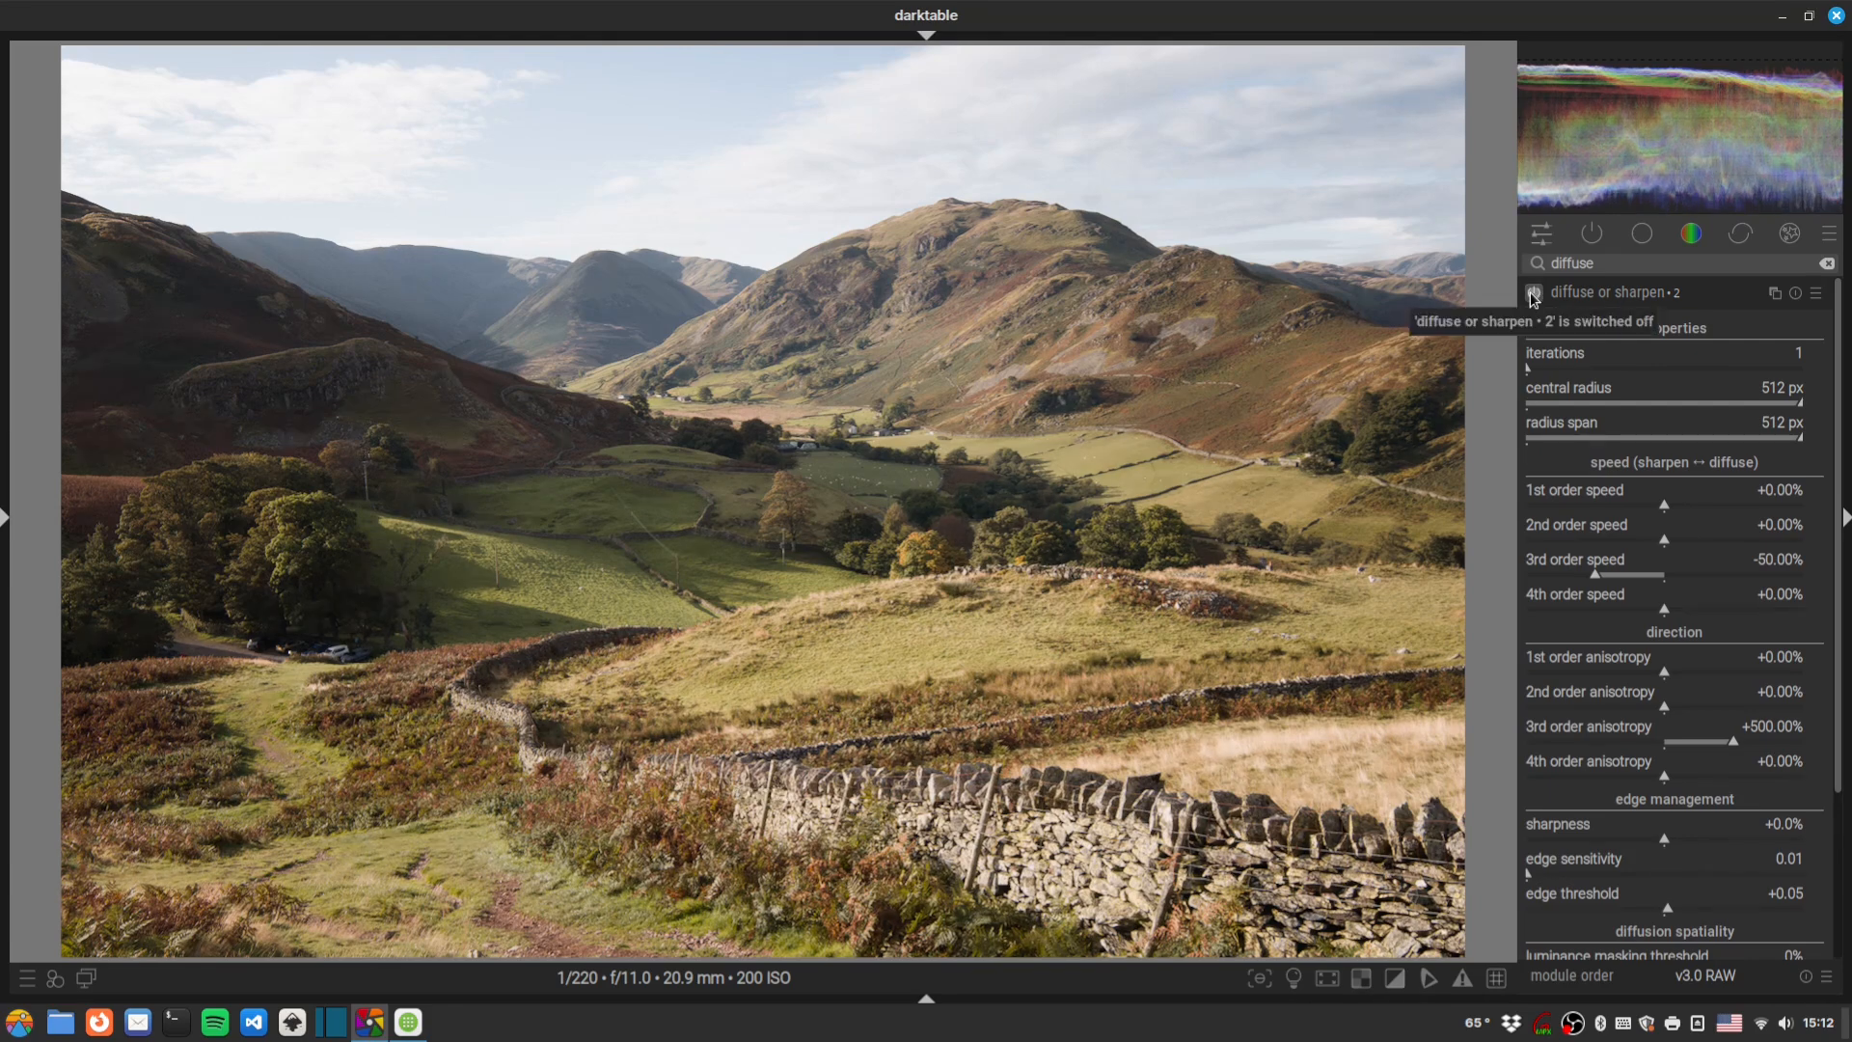
click(1534, 294)
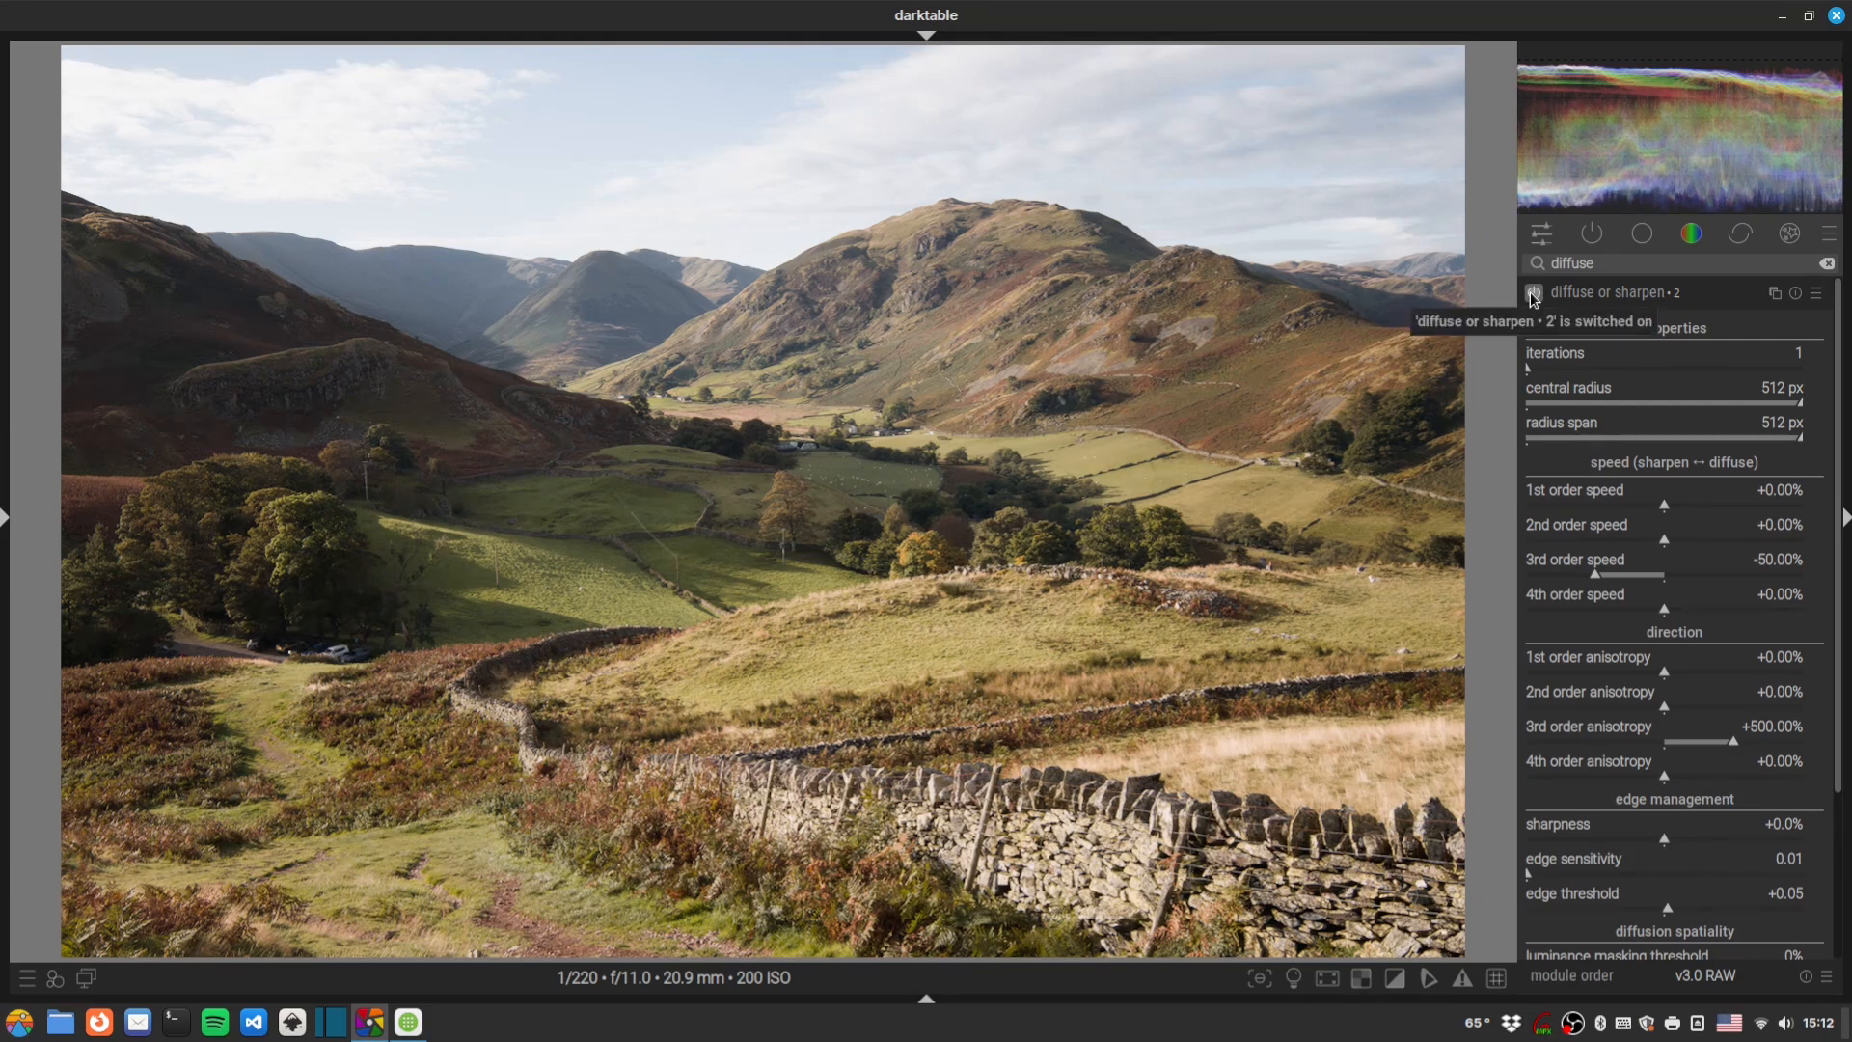
Hide the module panel and sweep the snapshot divider across the whole photo to compare the earlier version with the final edit.
click(1845, 538)
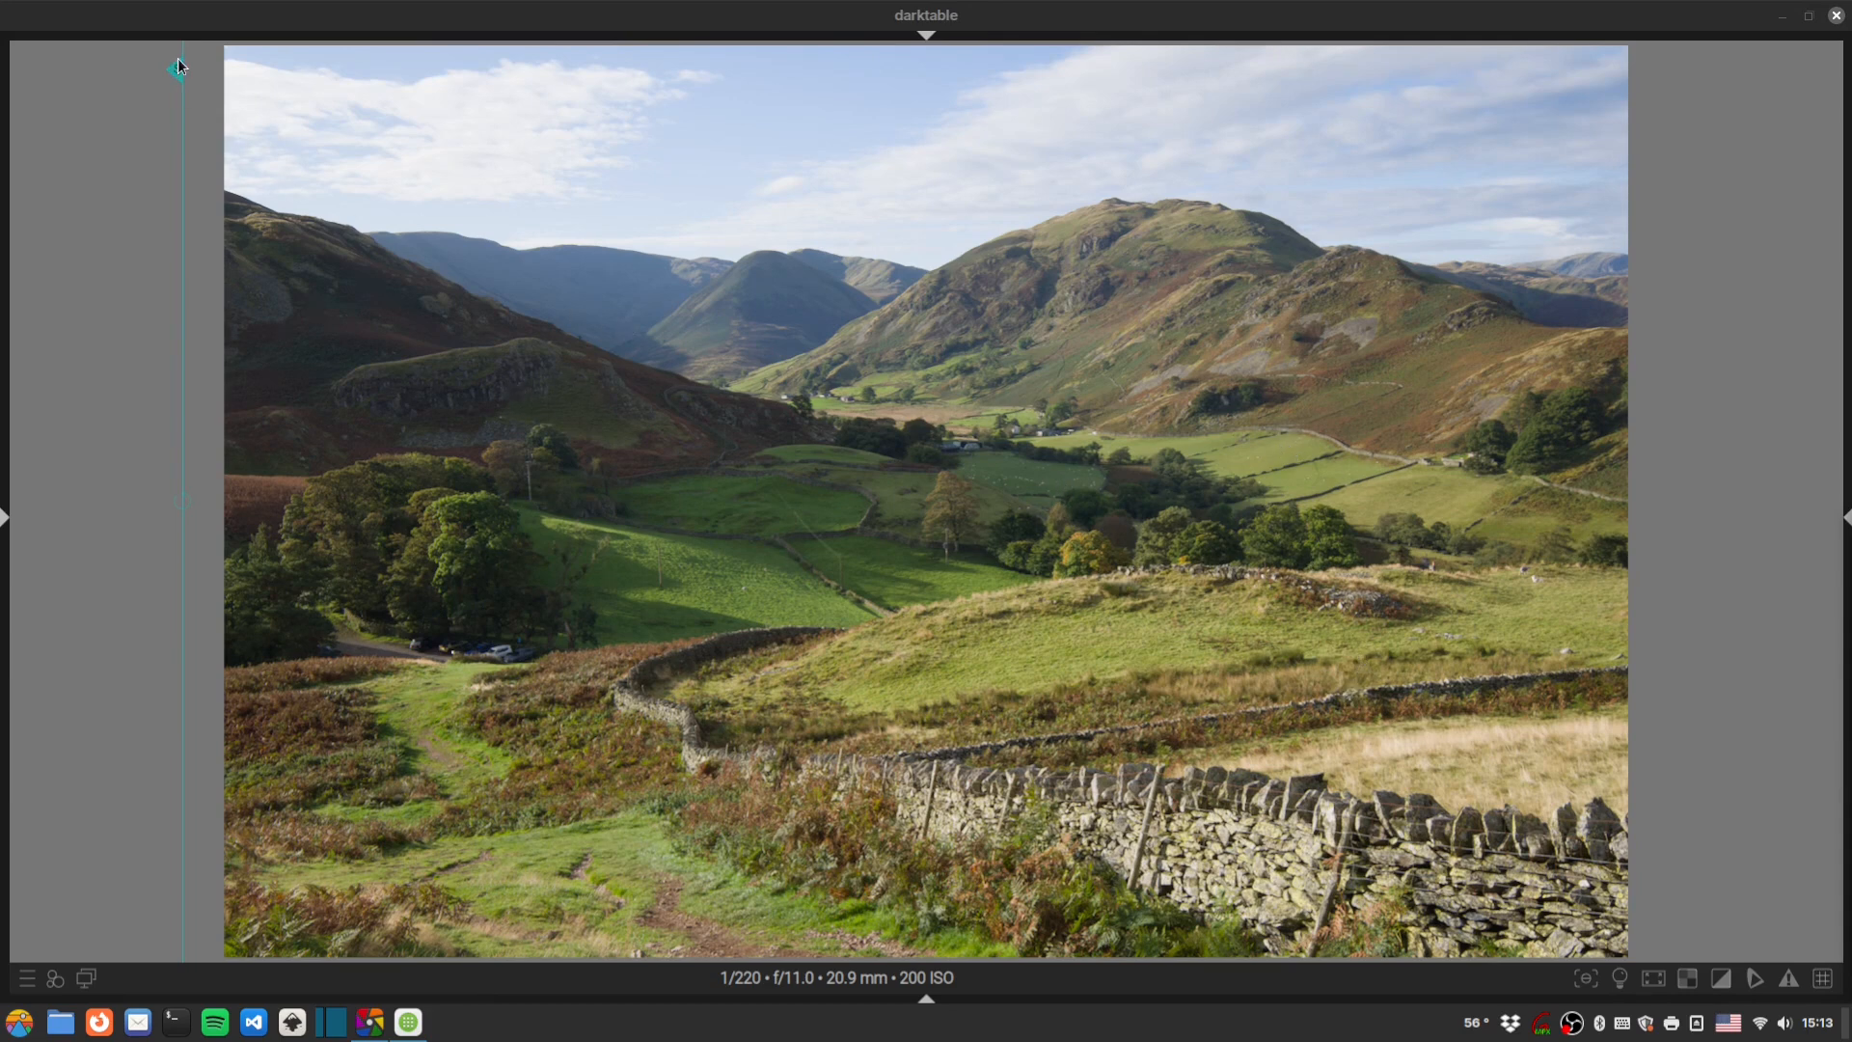
drag(178, 67, 1668, 412)
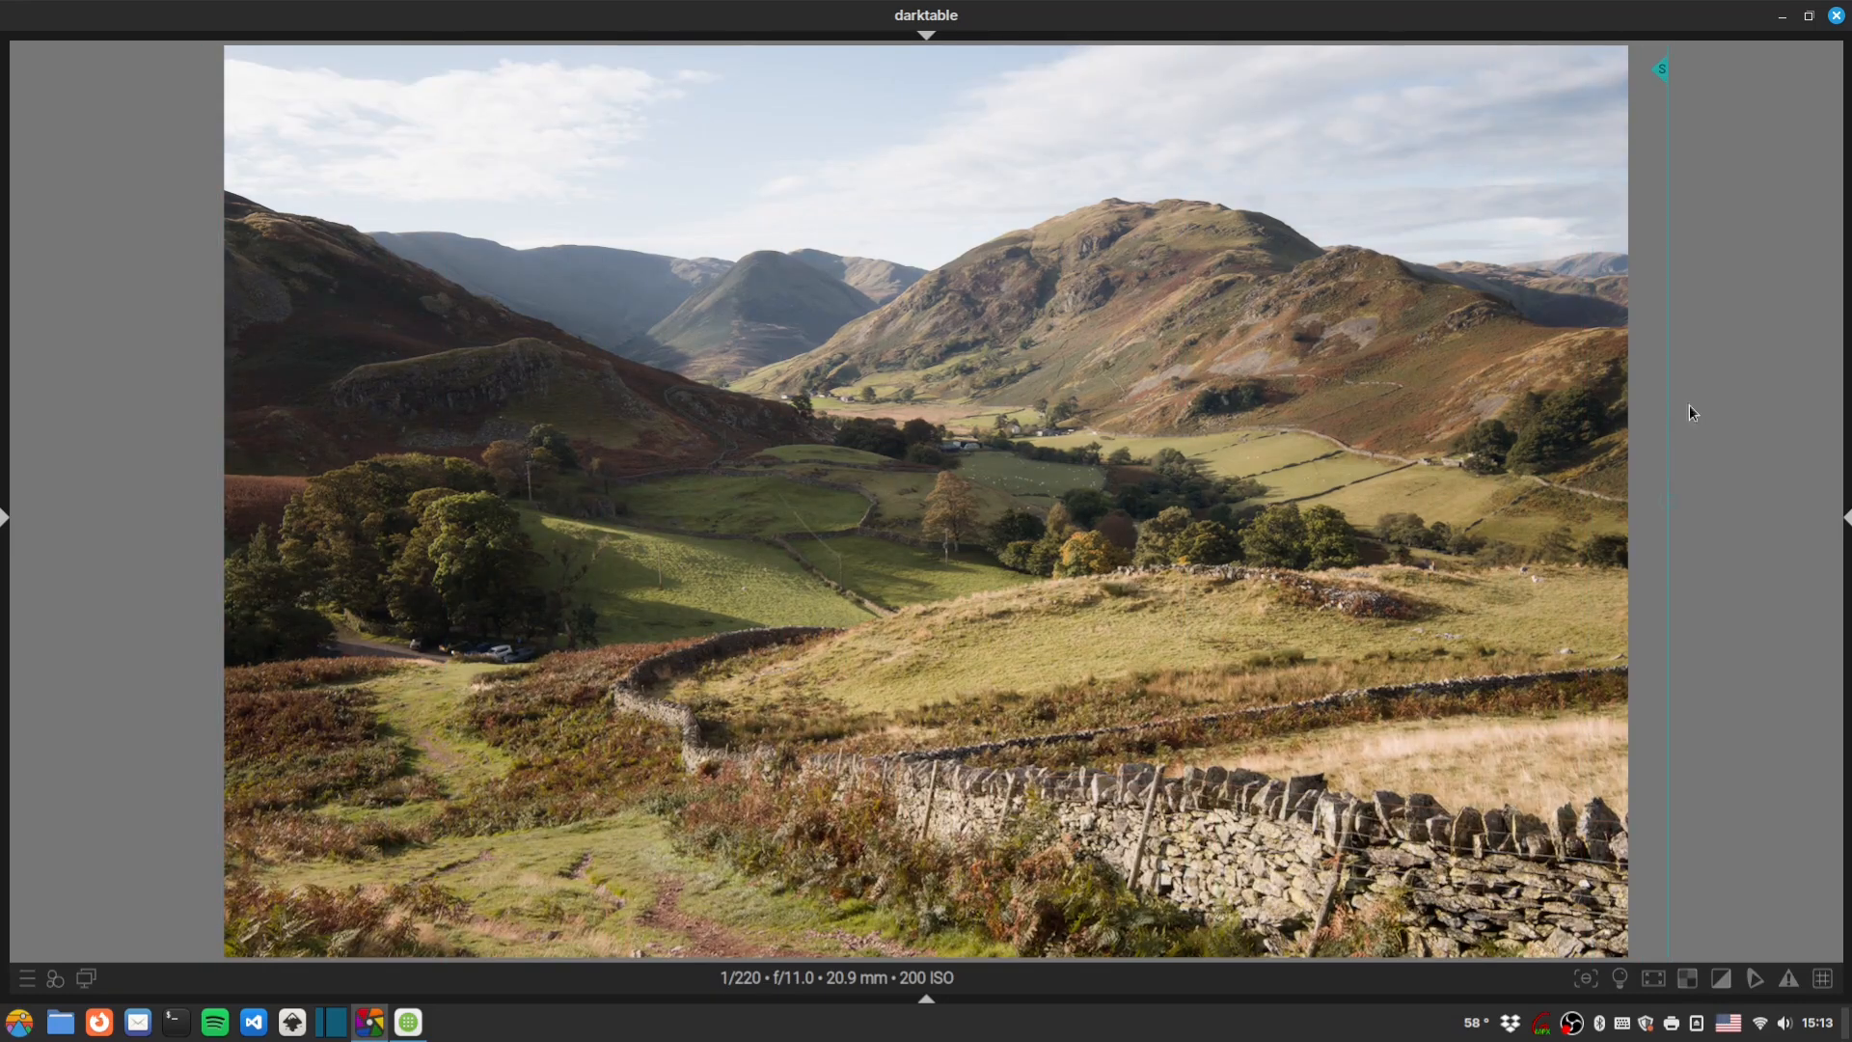